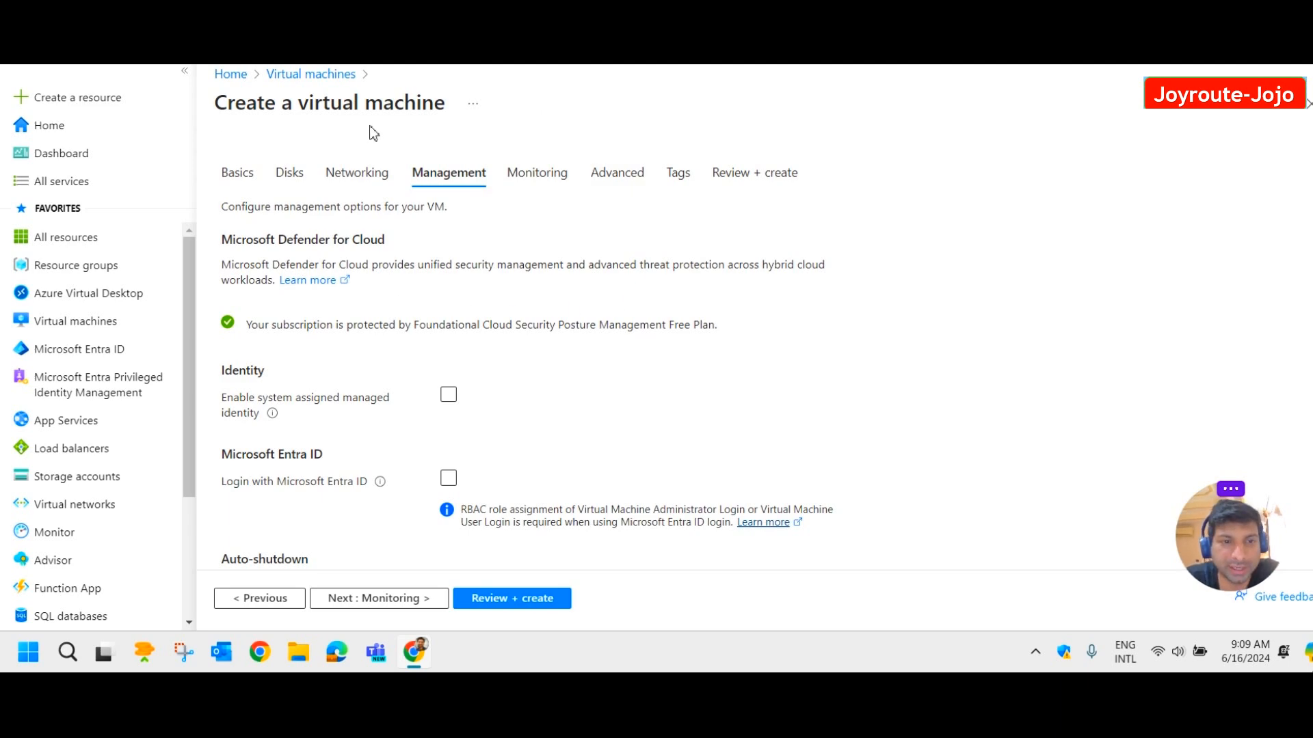
Go through the new VM's Basics, Disks and Networking settings to reach Management.
click(236, 174)
scroll(430, 331, down, 6)
scroll(430, 335, up, 4)
mouse_move(313, 222)
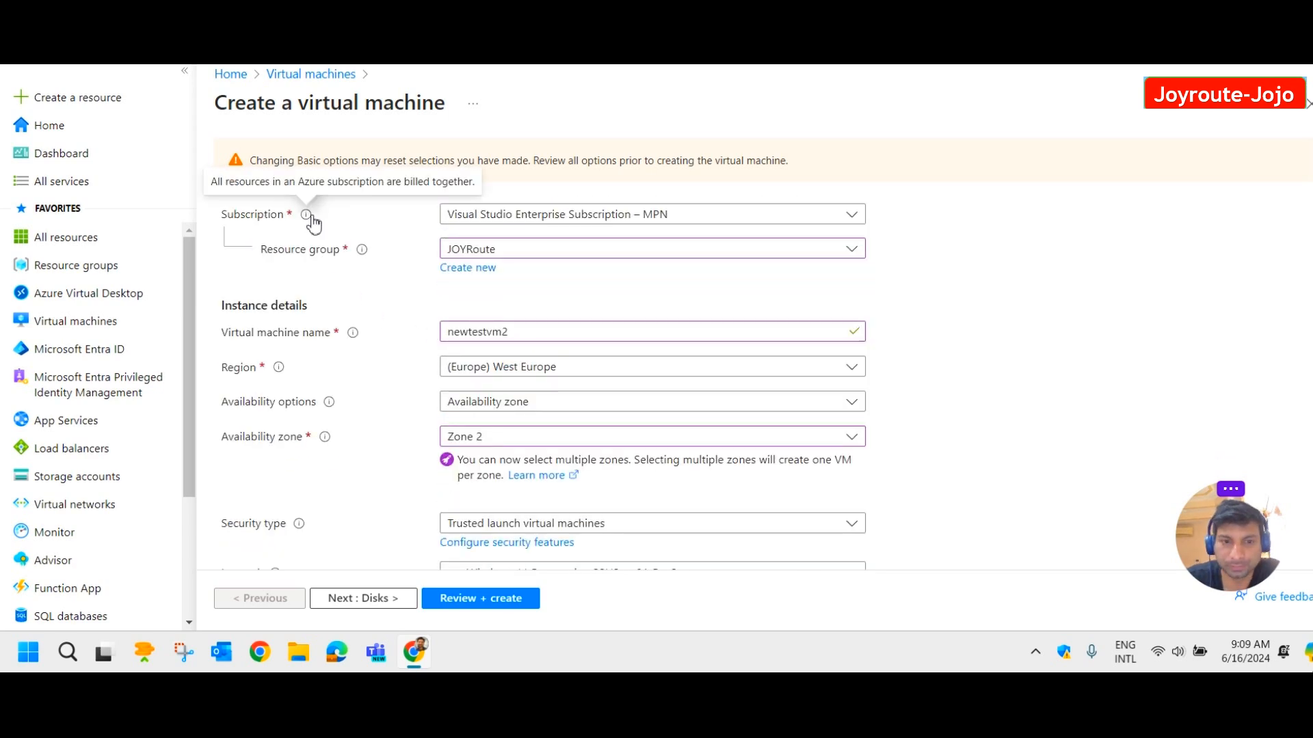
scroll(313, 222, up, 3)
click(287, 214)
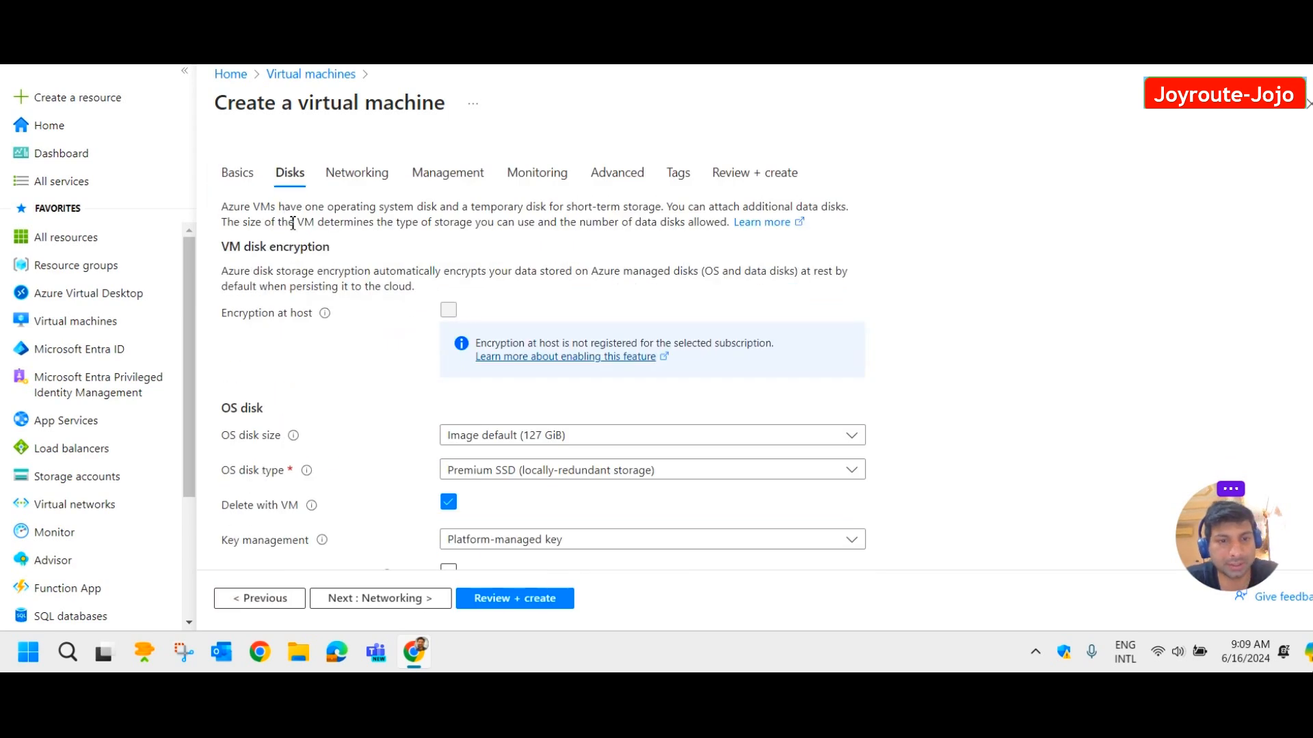
click(351, 183)
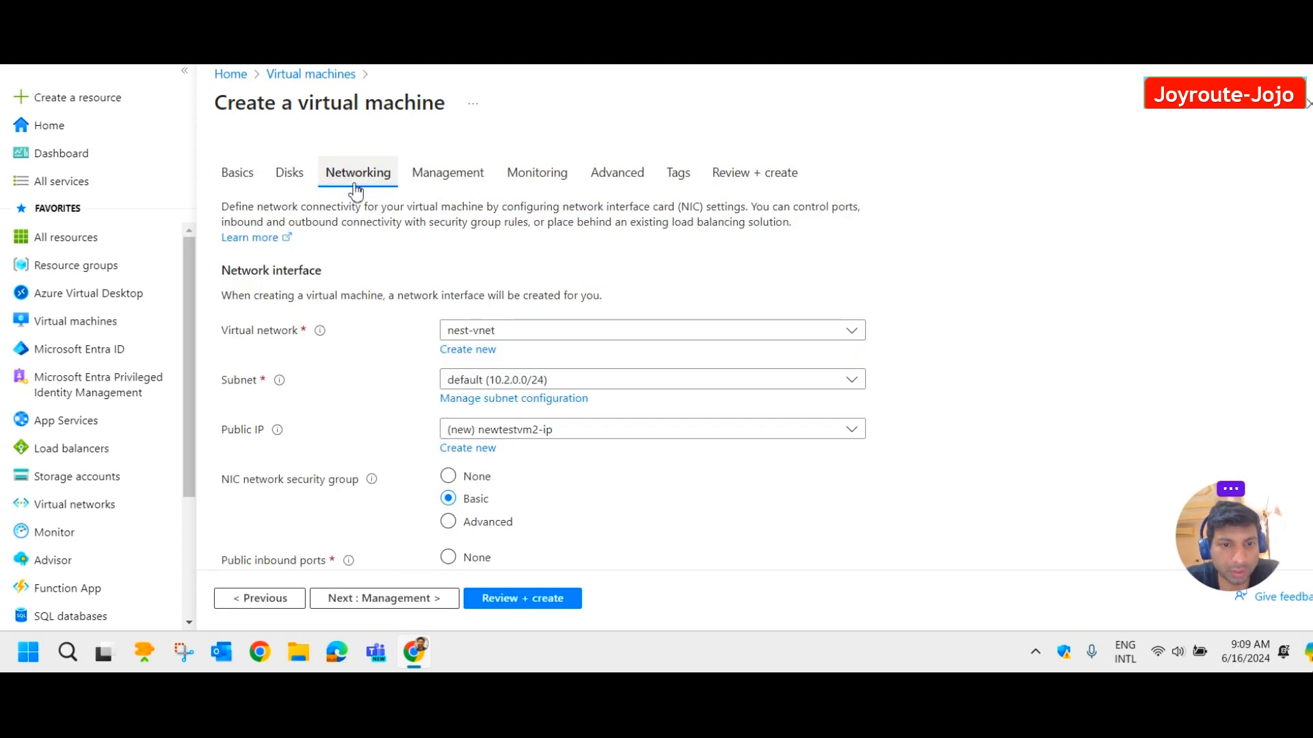
click(445, 178)
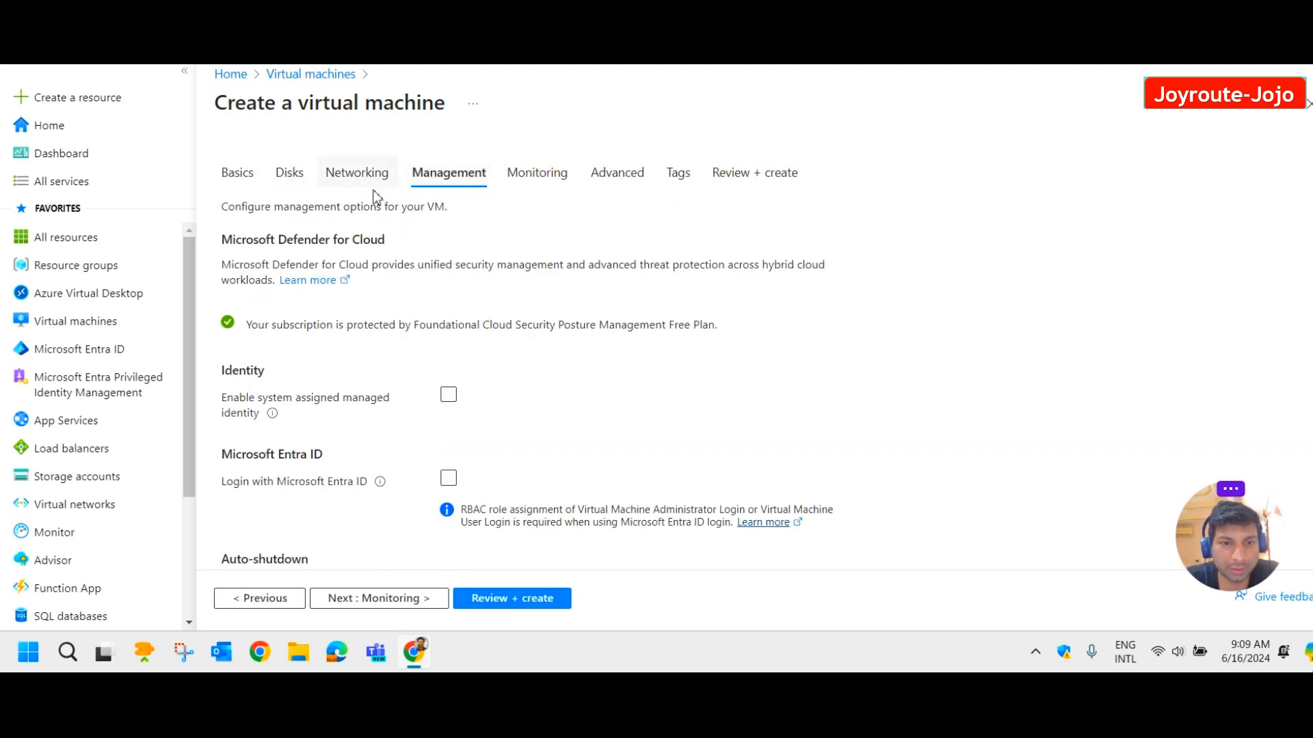
Tick Enable backup in newtestvm2's Management settings and recheck the Management tab.
scroll(499, 274, down, 5)
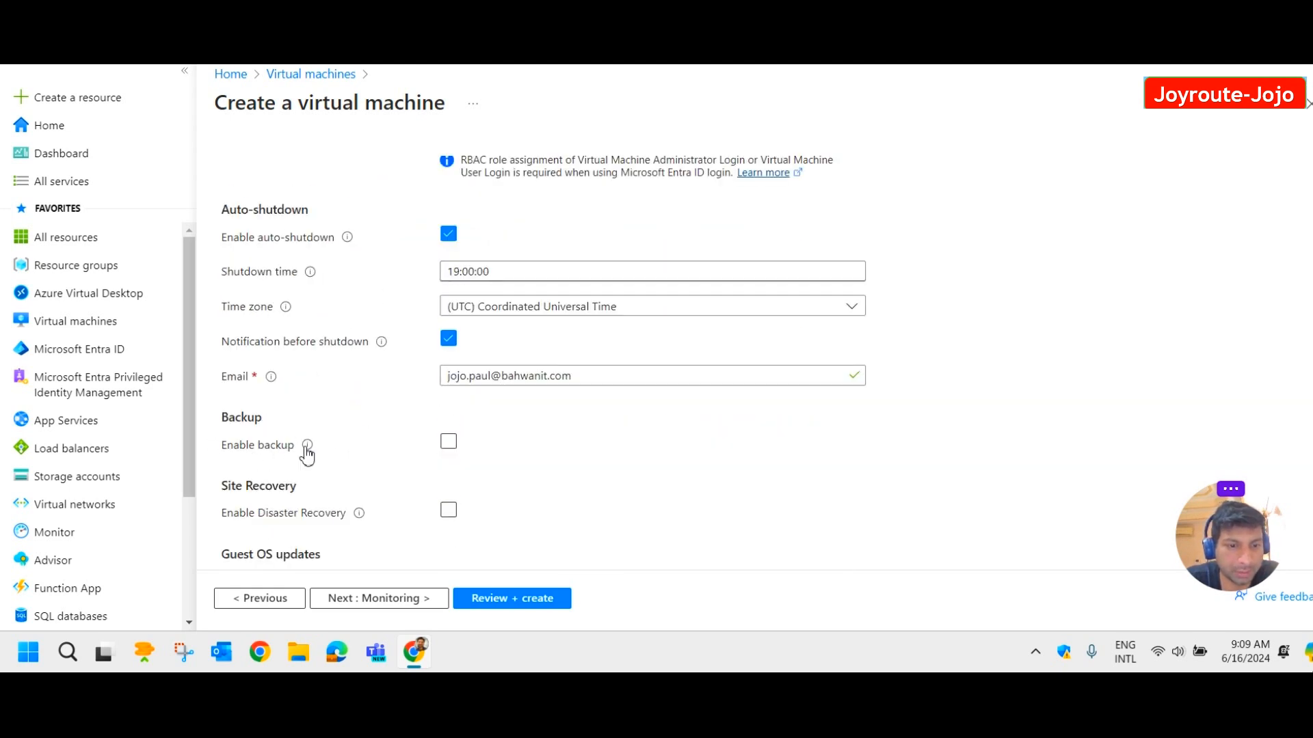
mouse_move(307, 448)
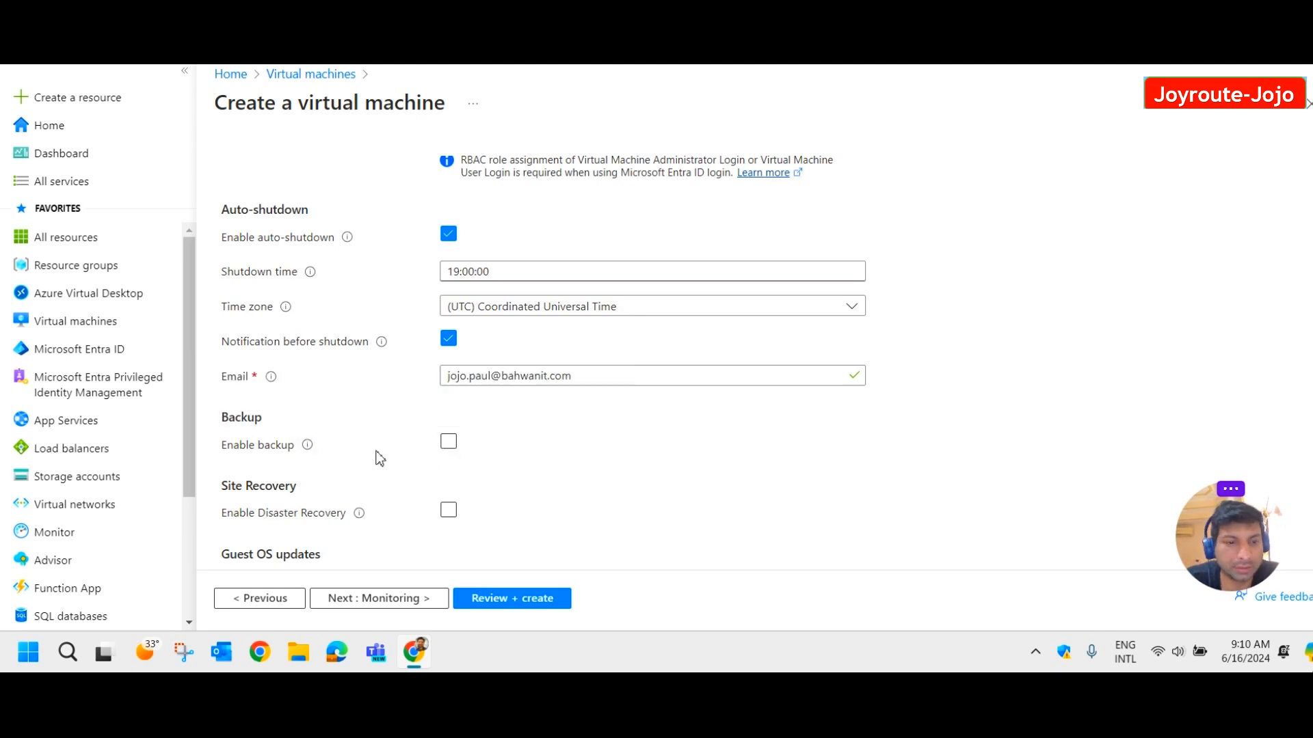
click(449, 442)
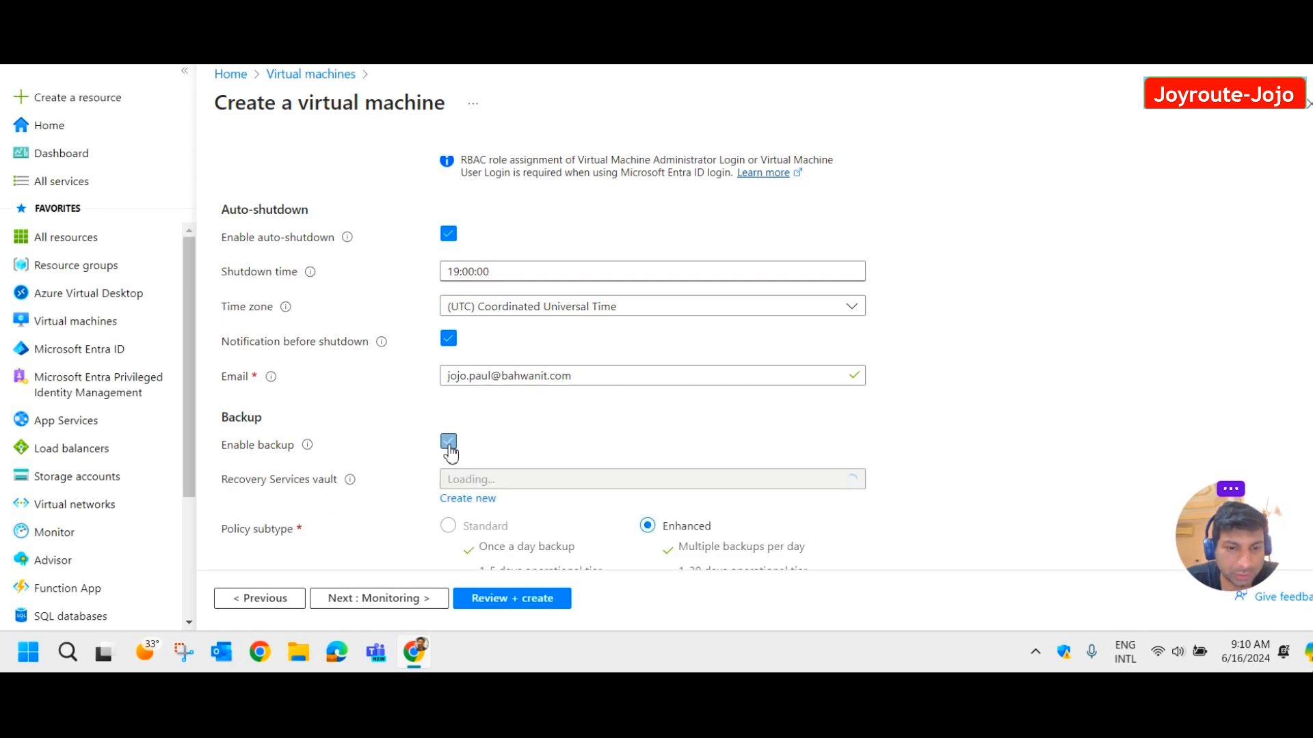
scroll(602, 410, down, 3)
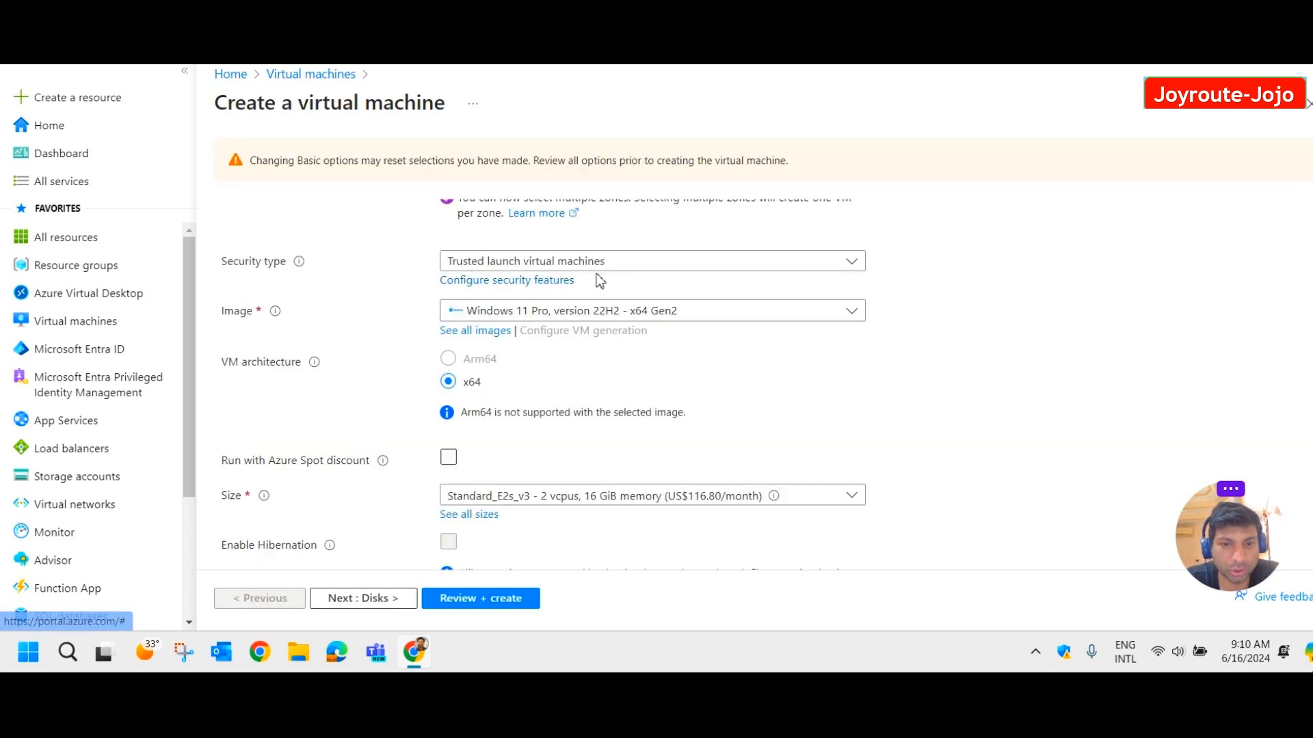
scroll(619, 284, up, 3)
scroll(643, 290, up, 4)
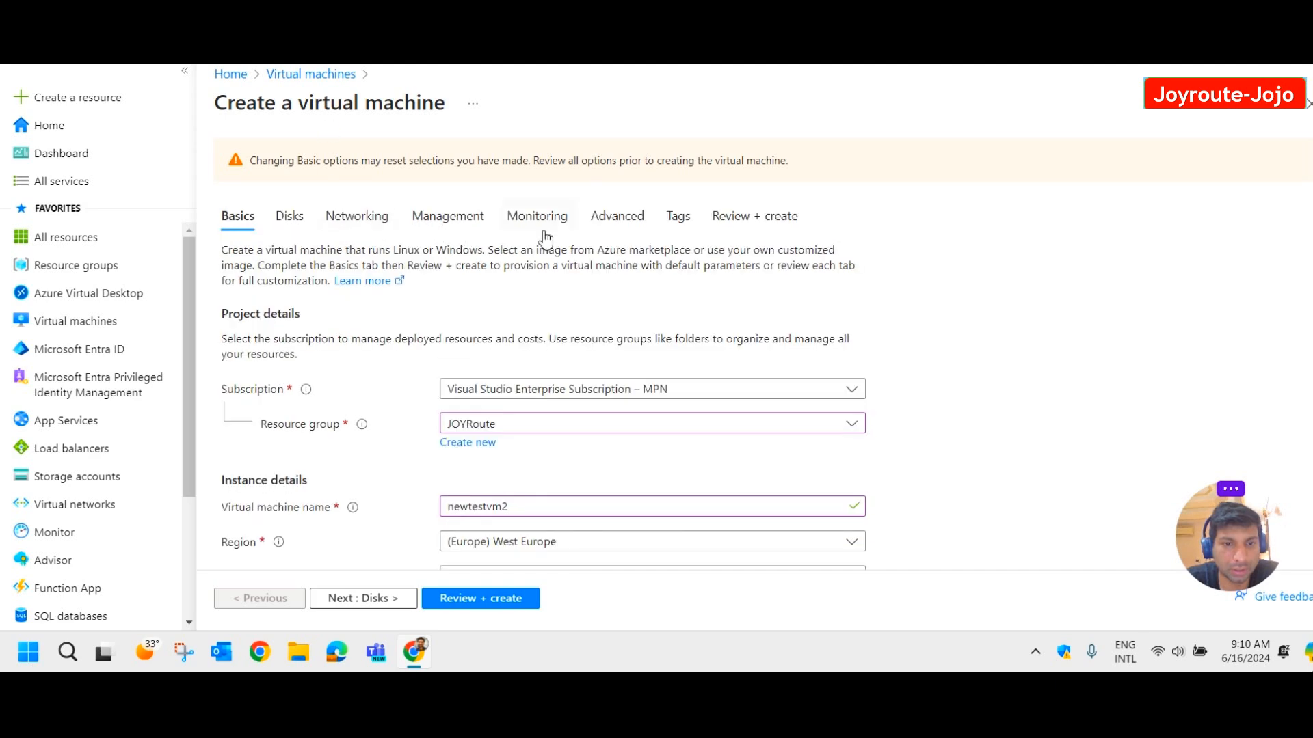
click(450, 217)
scroll(574, 366, down, 9)
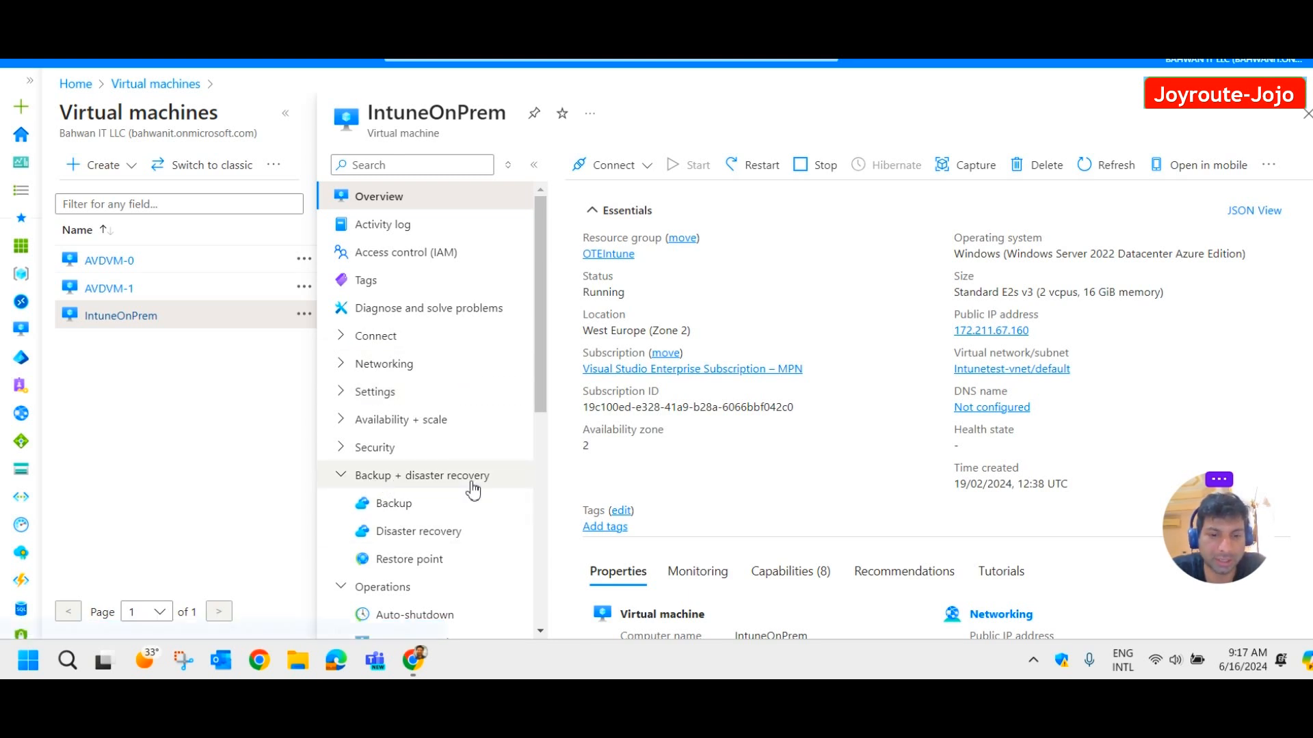
Open IntuneOnPrem's Backup page and show its list of existing vaults.
click(394, 504)
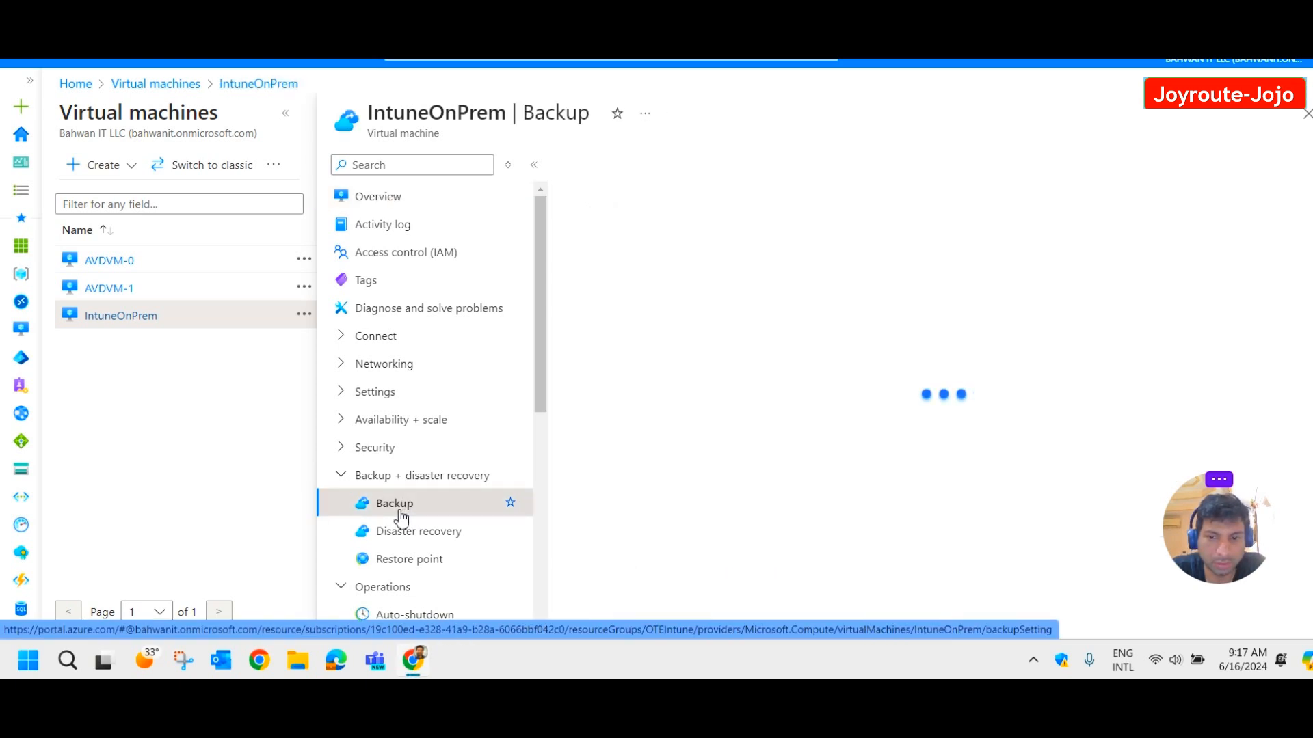
scroll(1076, 355, down, 3)
scroll(1076, 354, up, 3)
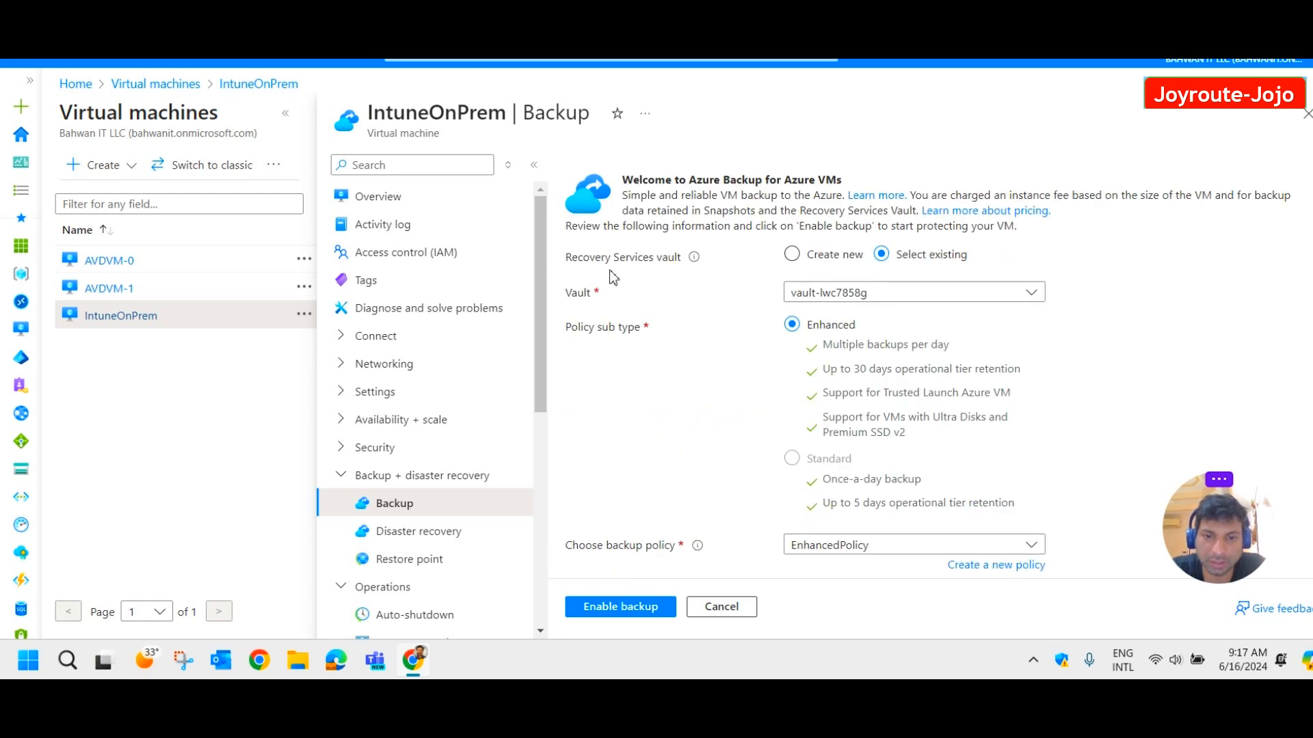
mouse_move(694, 260)
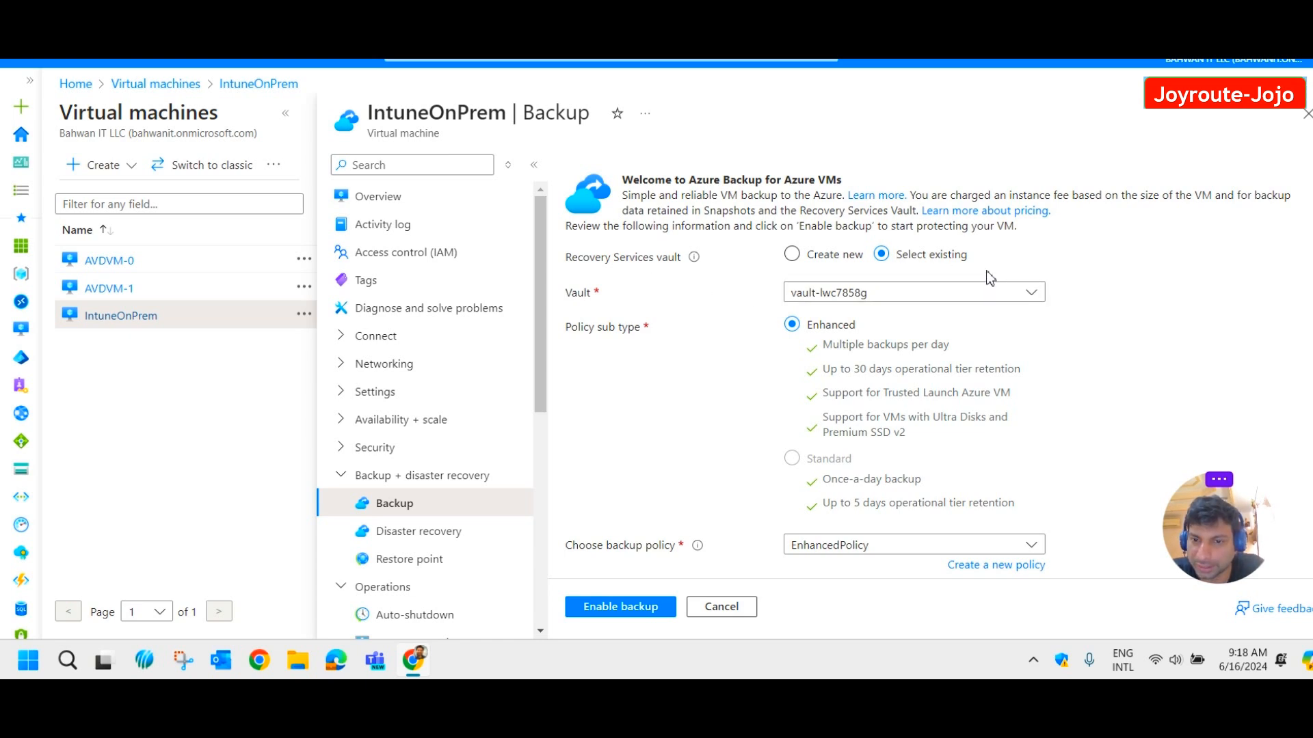
click(978, 294)
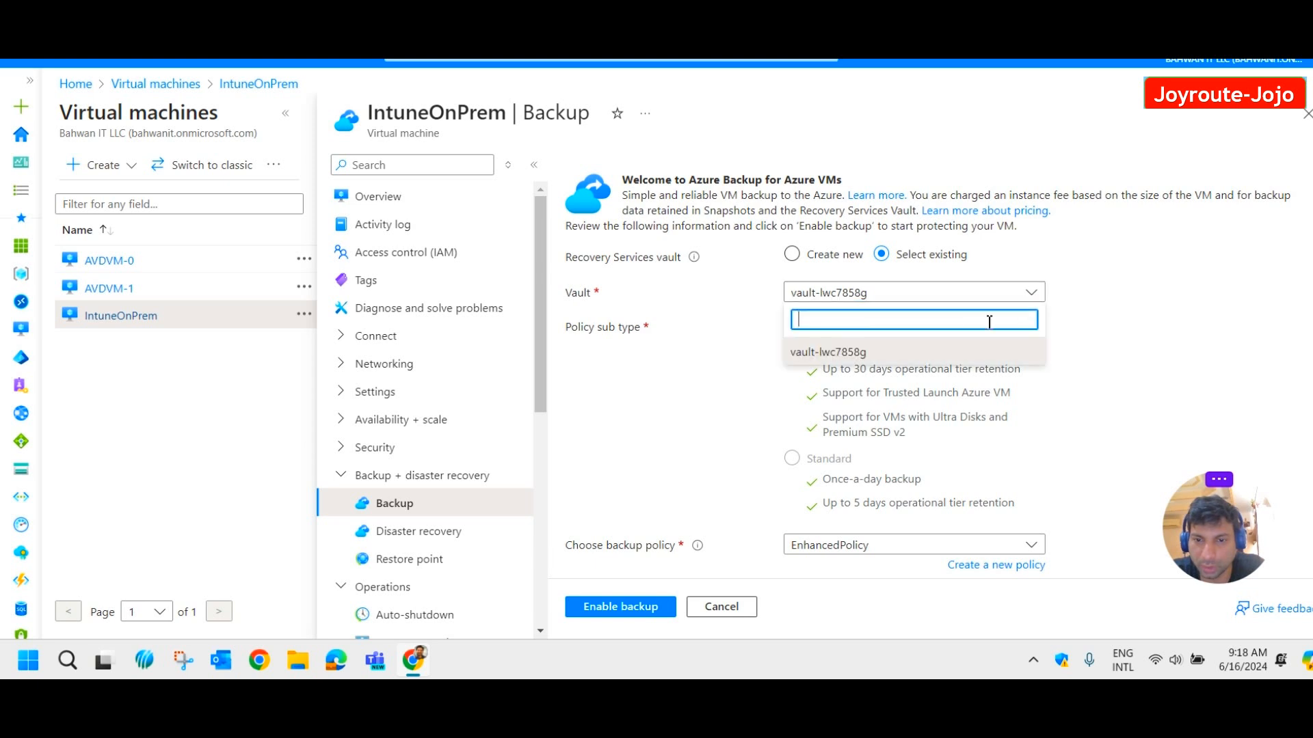
Switch to a new Recovery Services vault named vault510 in resource group OTEIntune.
click(757, 352)
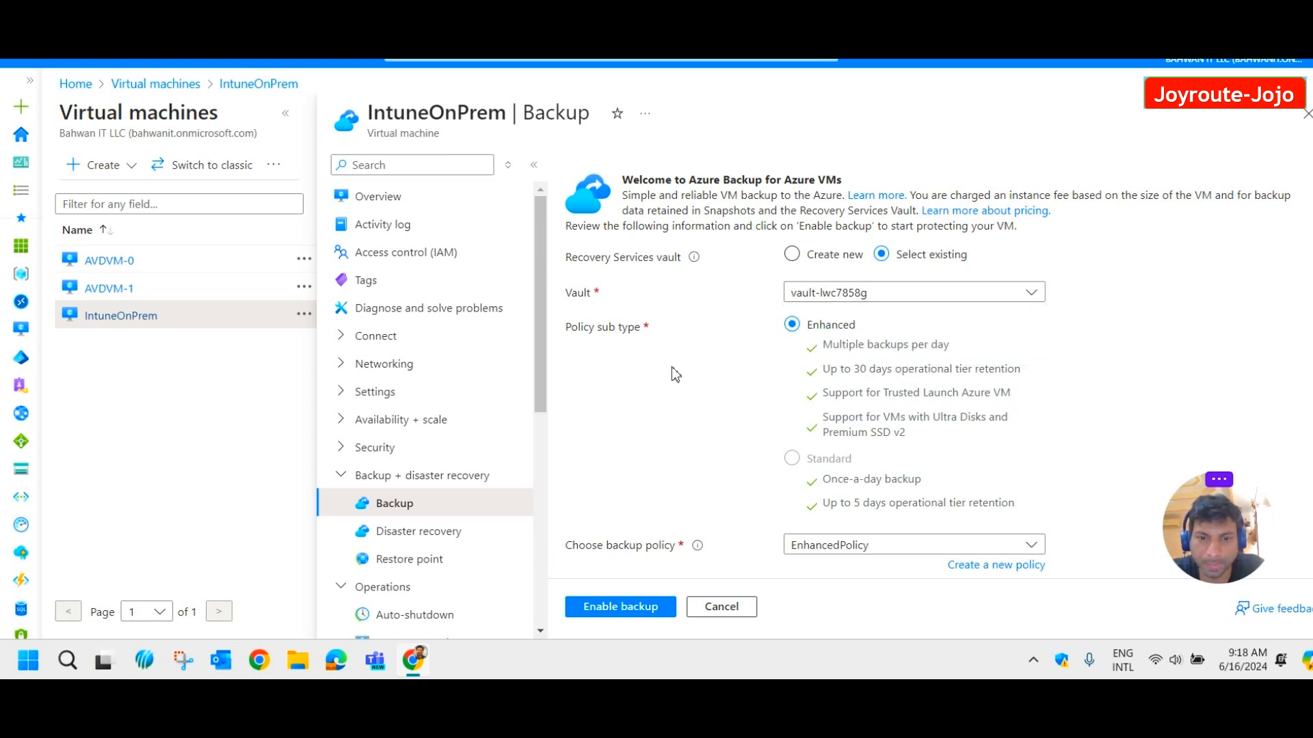
click(791, 253)
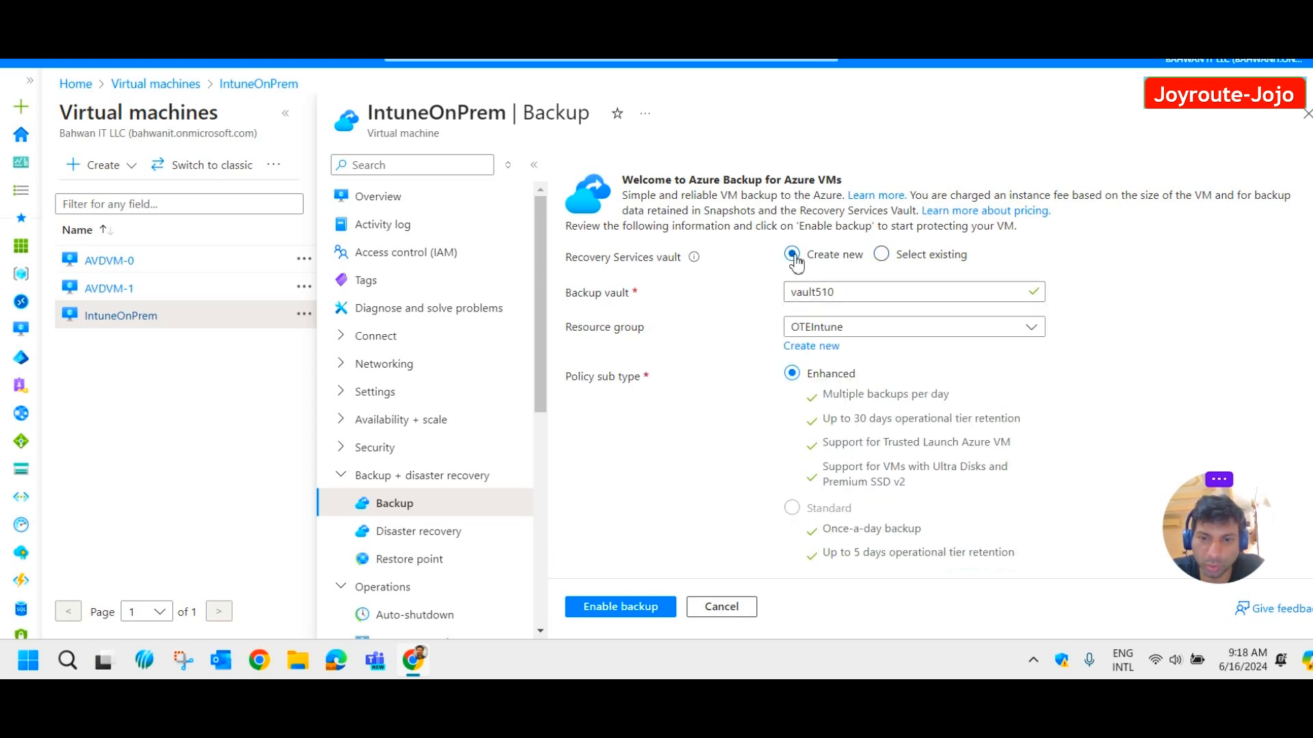
click(859, 297)
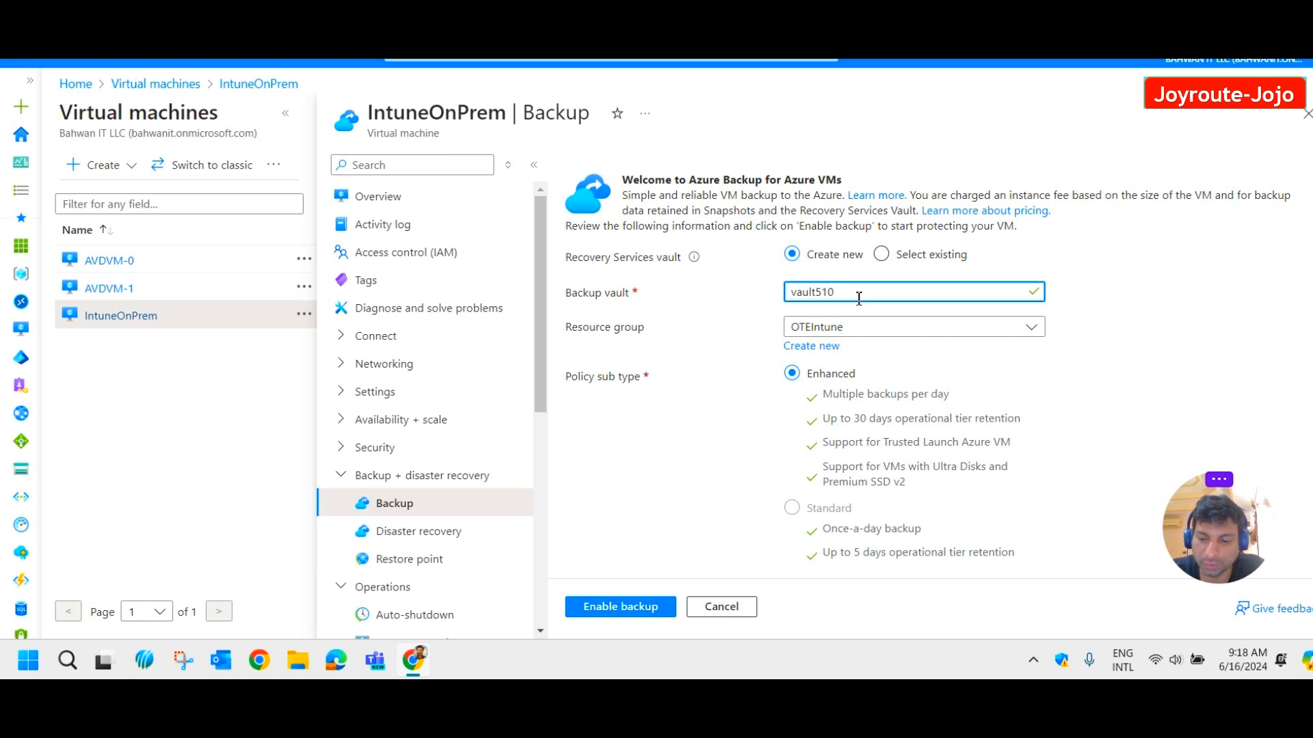
text(232)
key(BackSpace)
key(BackSpace)
key(BackSpace)
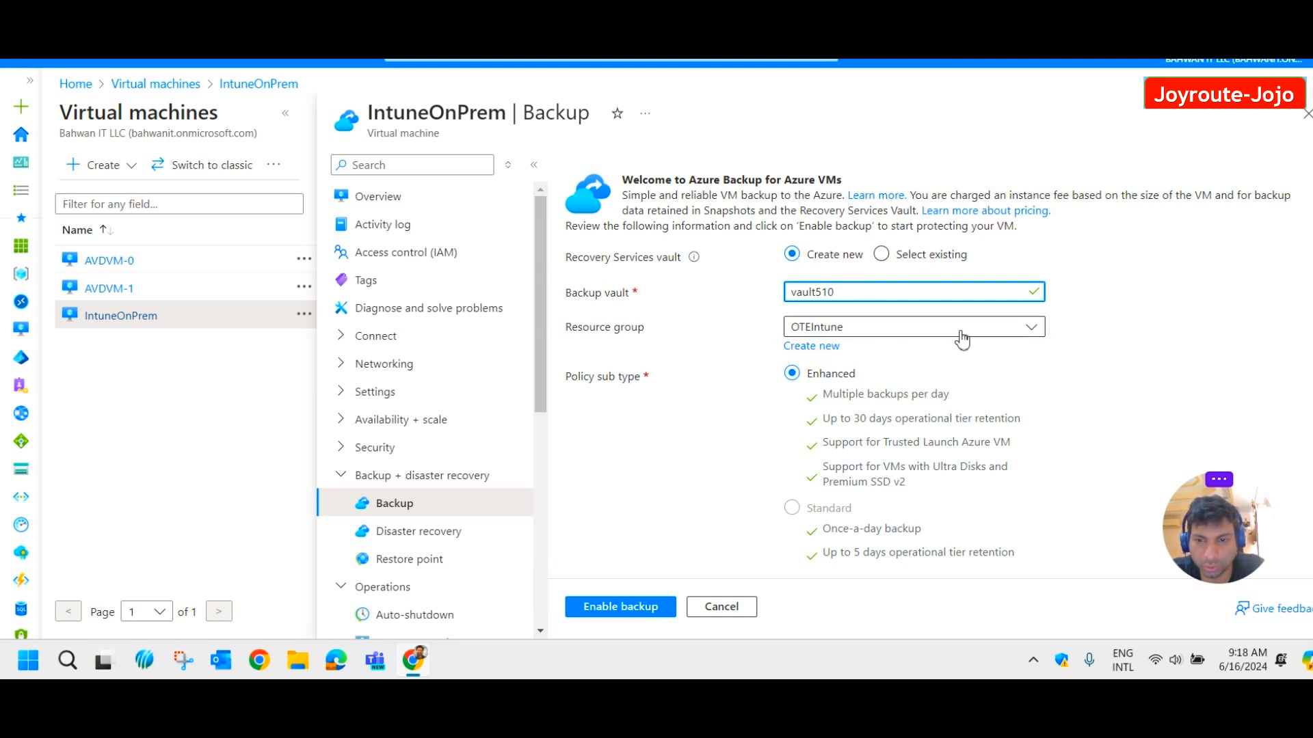
click(926, 328)
click(1119, 381)
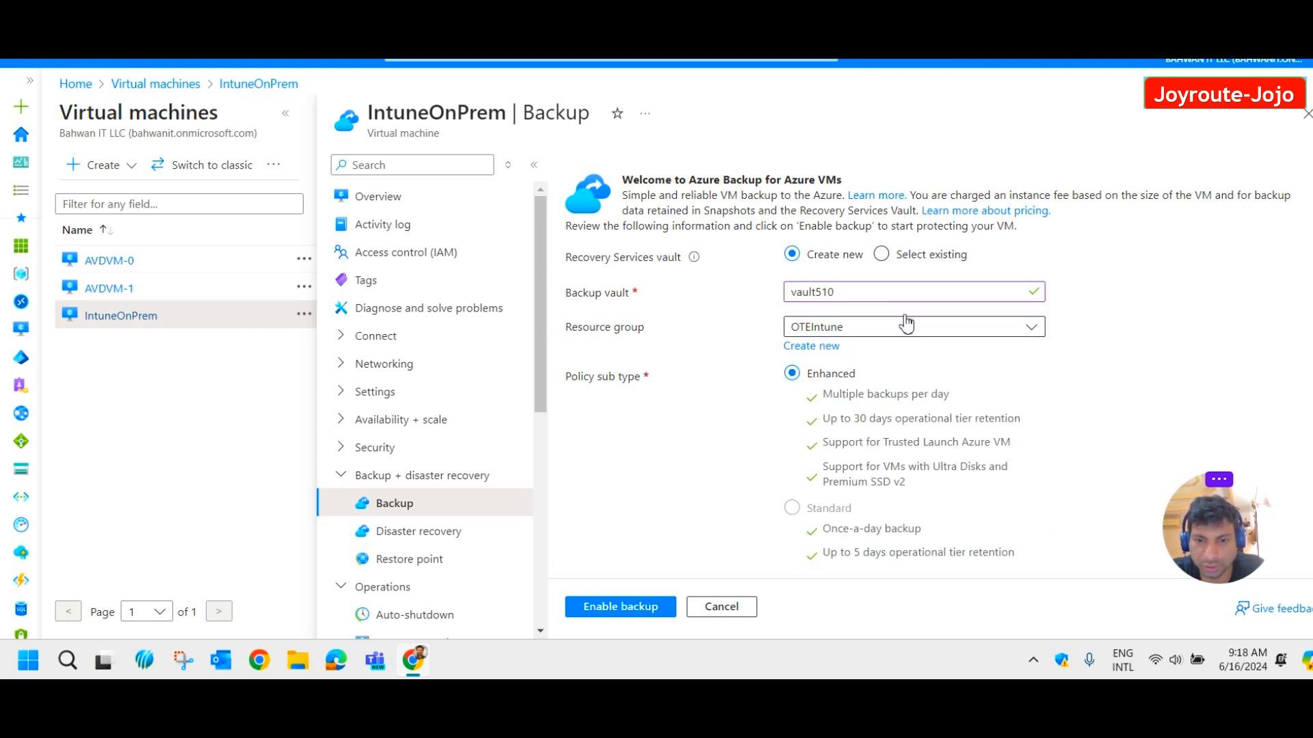
Review the Enhanced policy's instant restore and daily retention, then open the policy for editing.
scroll(1009, 399, down, 3)
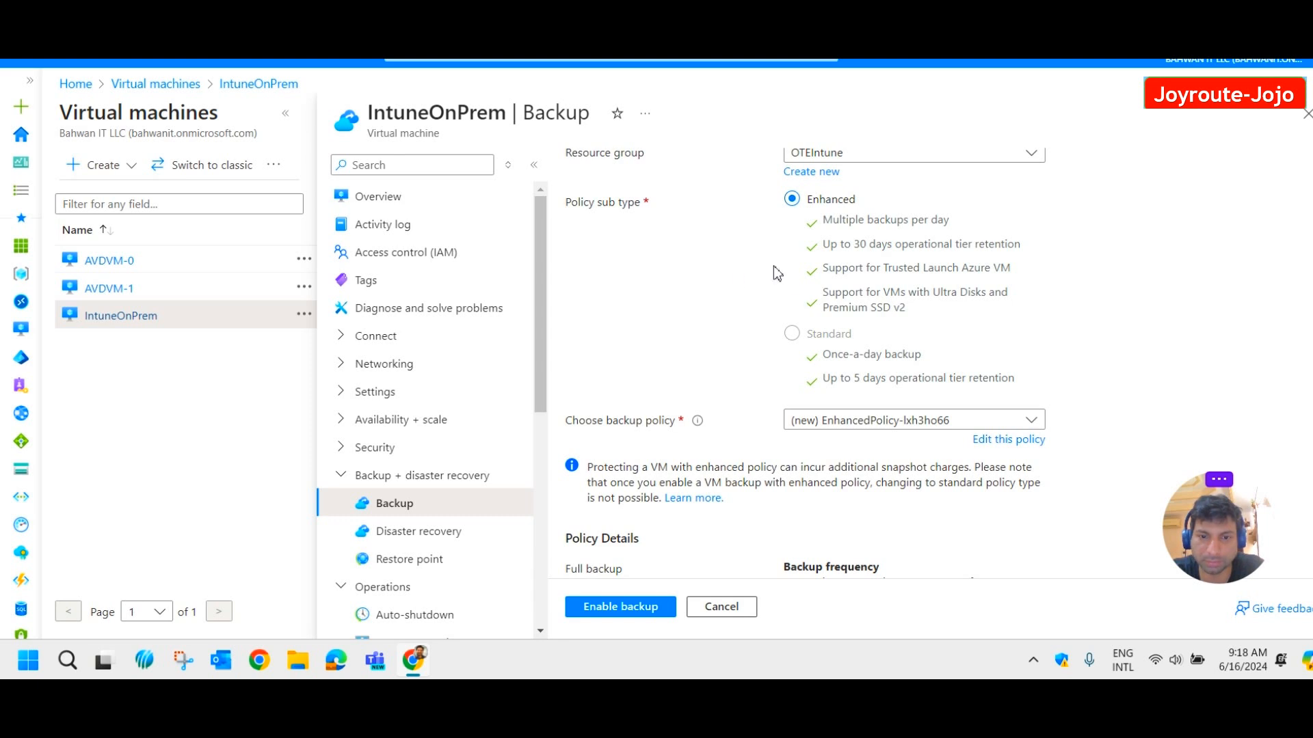
scroll(805, 308, down, 2)
scroll(806, 304, down, 2)
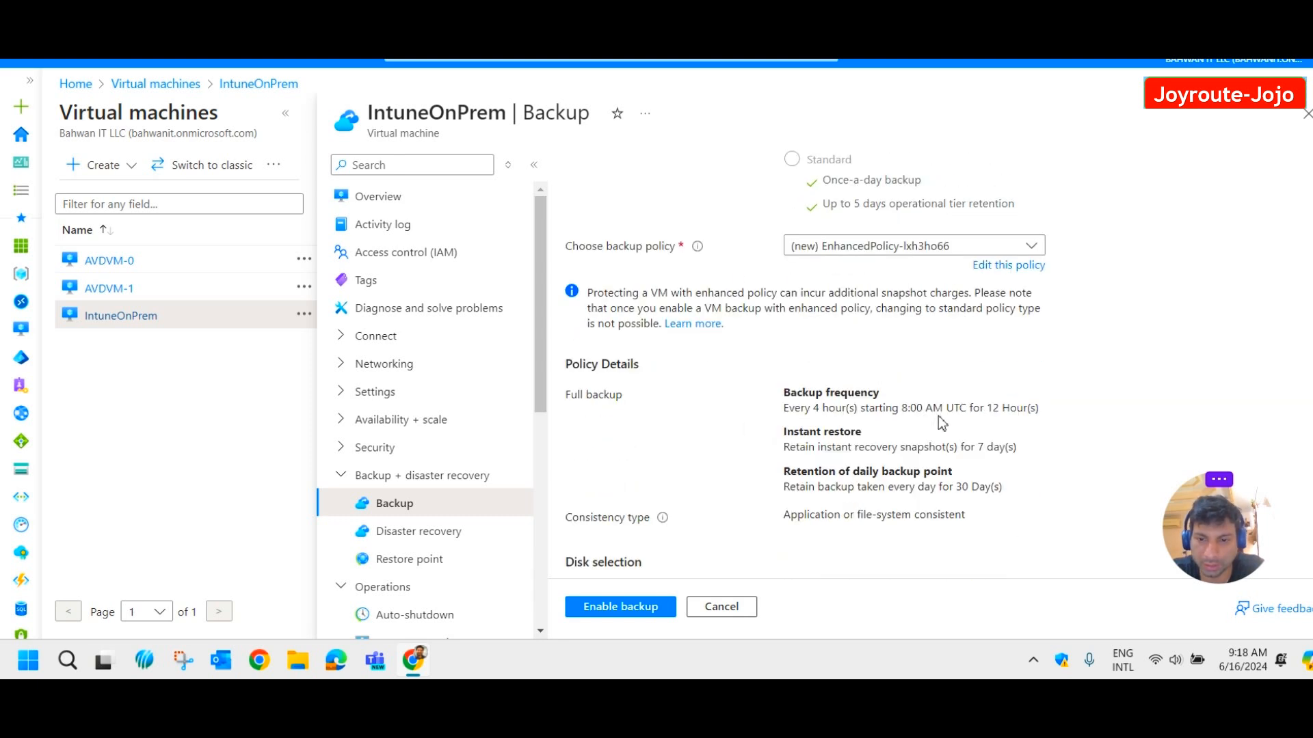
scroll(910, 407, down, 4)
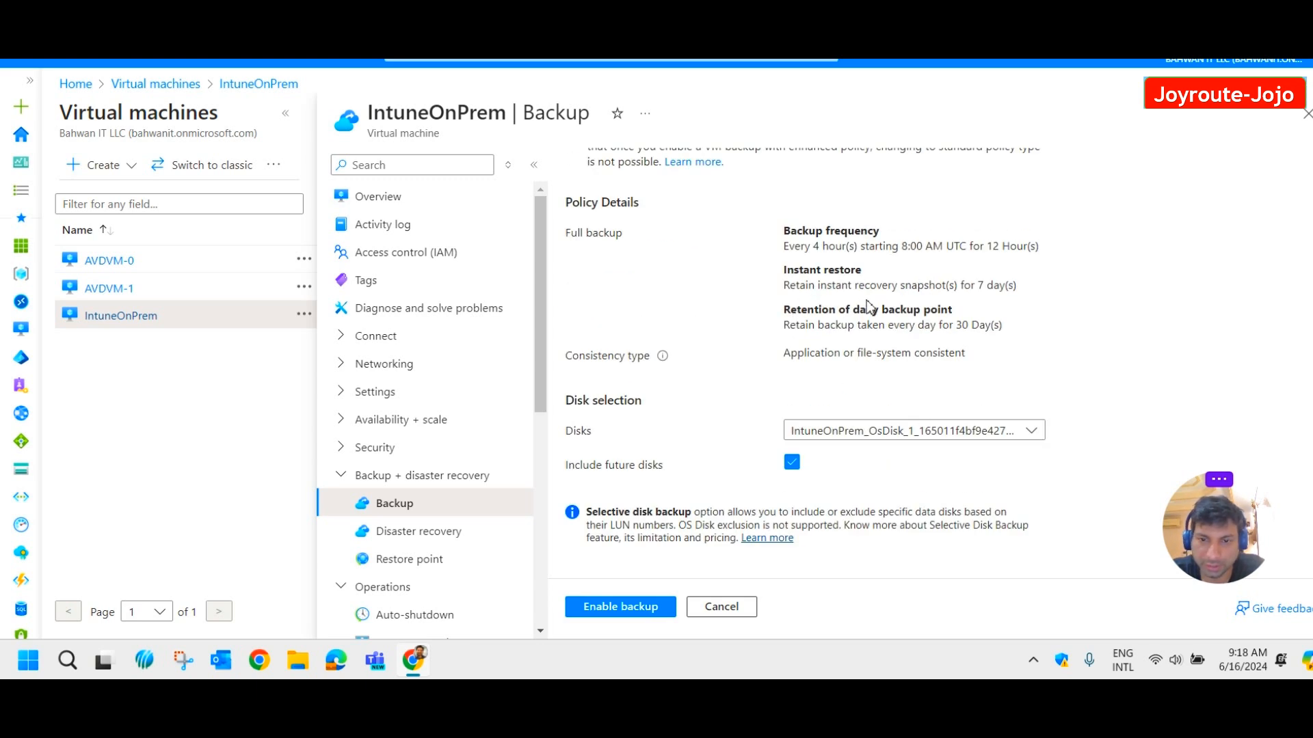
drag(1022, 288, 805, 287)
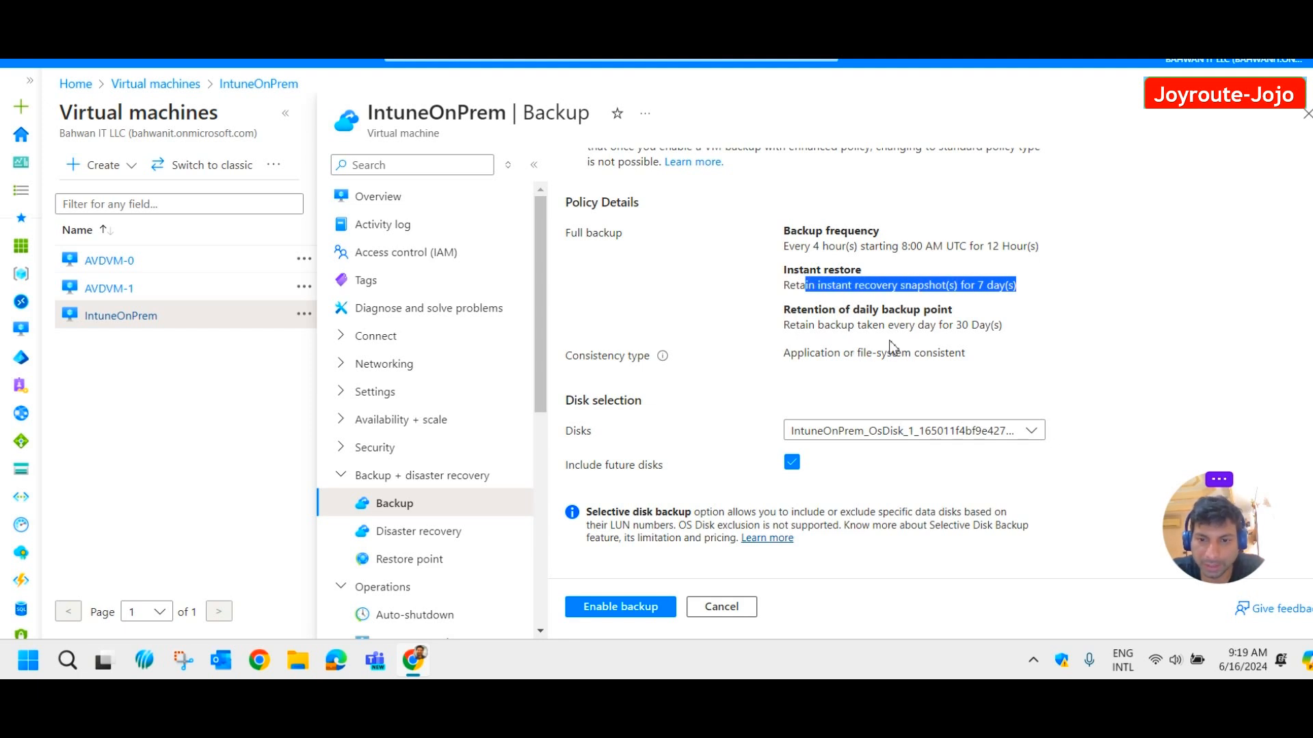
drag(1007, 327, 696, 292)
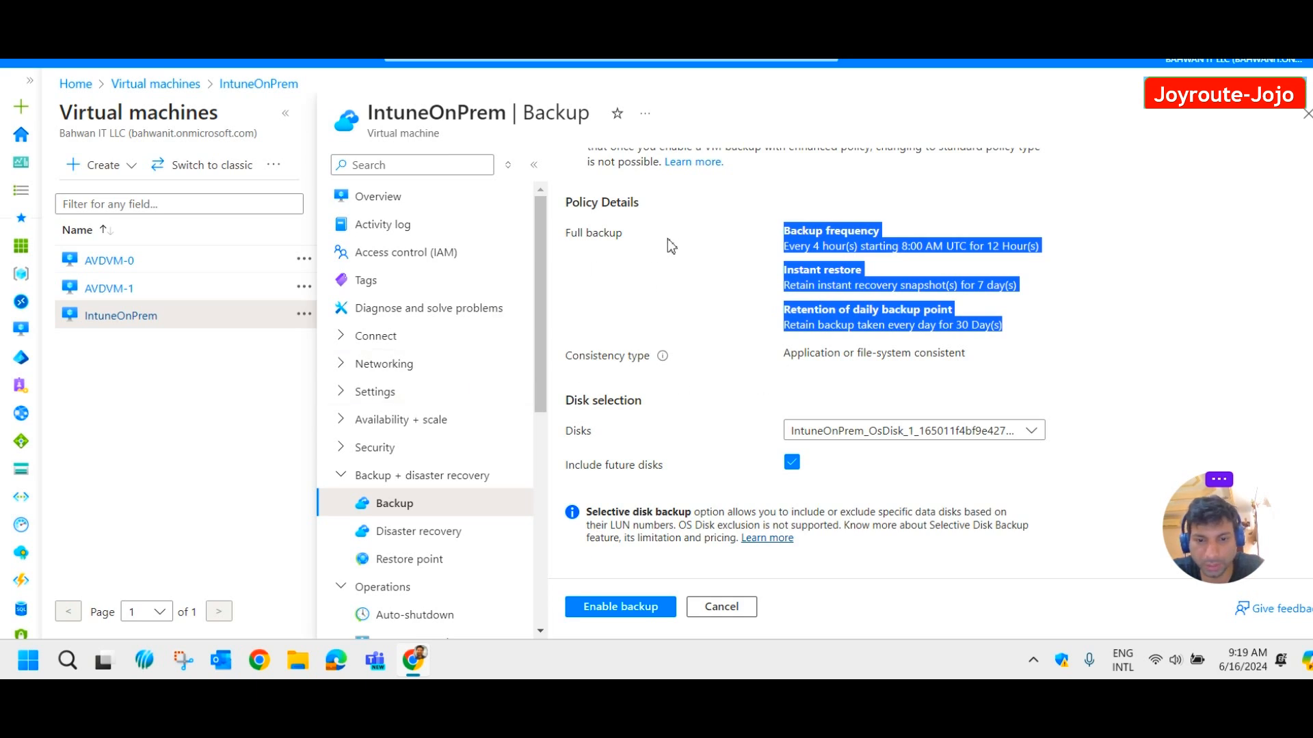
scroll(734, 335, up, 3)
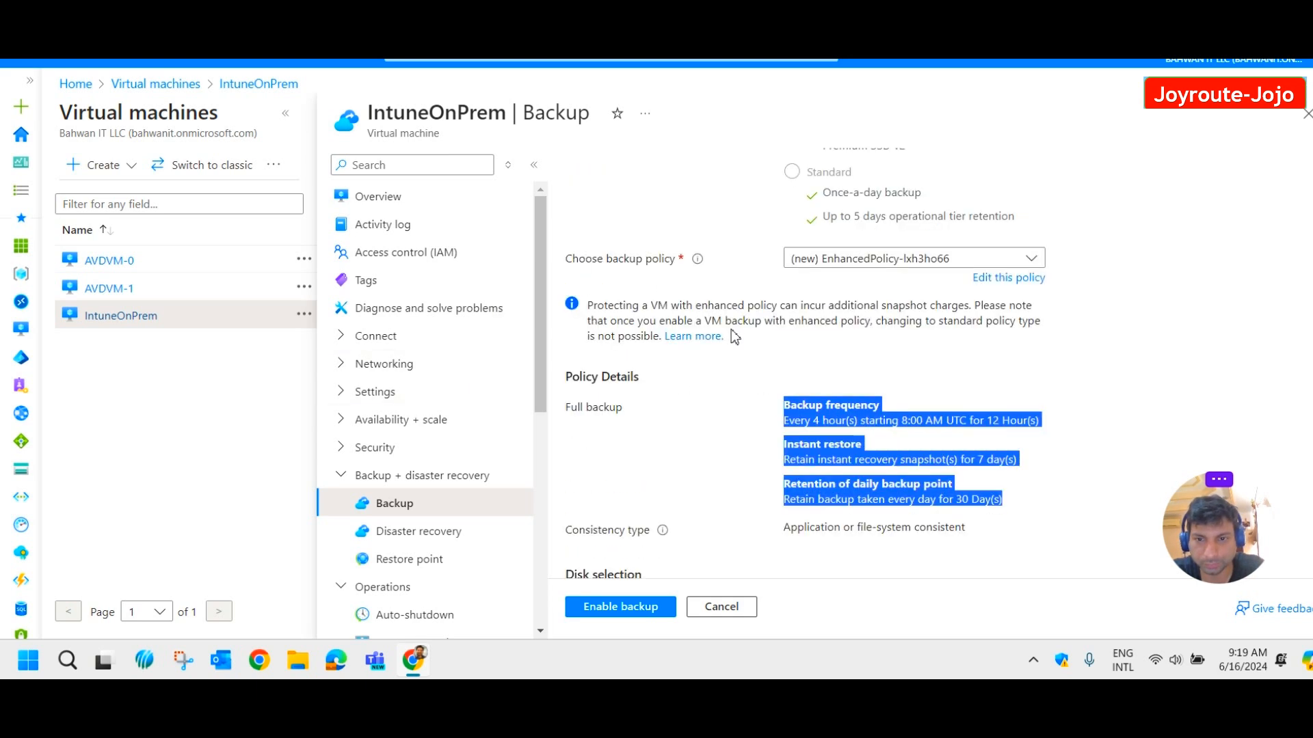
click(1022, 278)
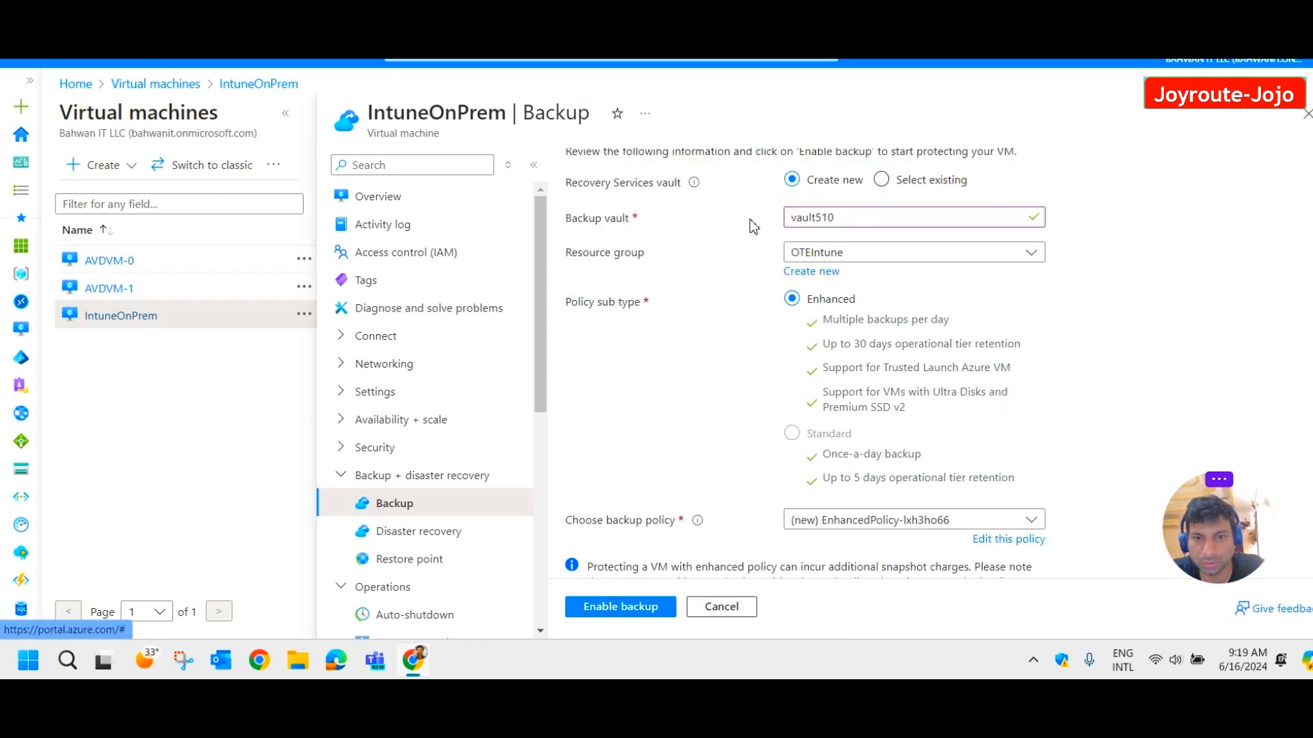
Look over EnhancedPolicy-lxh3ho66's 4-hourly schedule, 7-day snapshots and 30-day retention.
scroll(753, 226, down, 4)
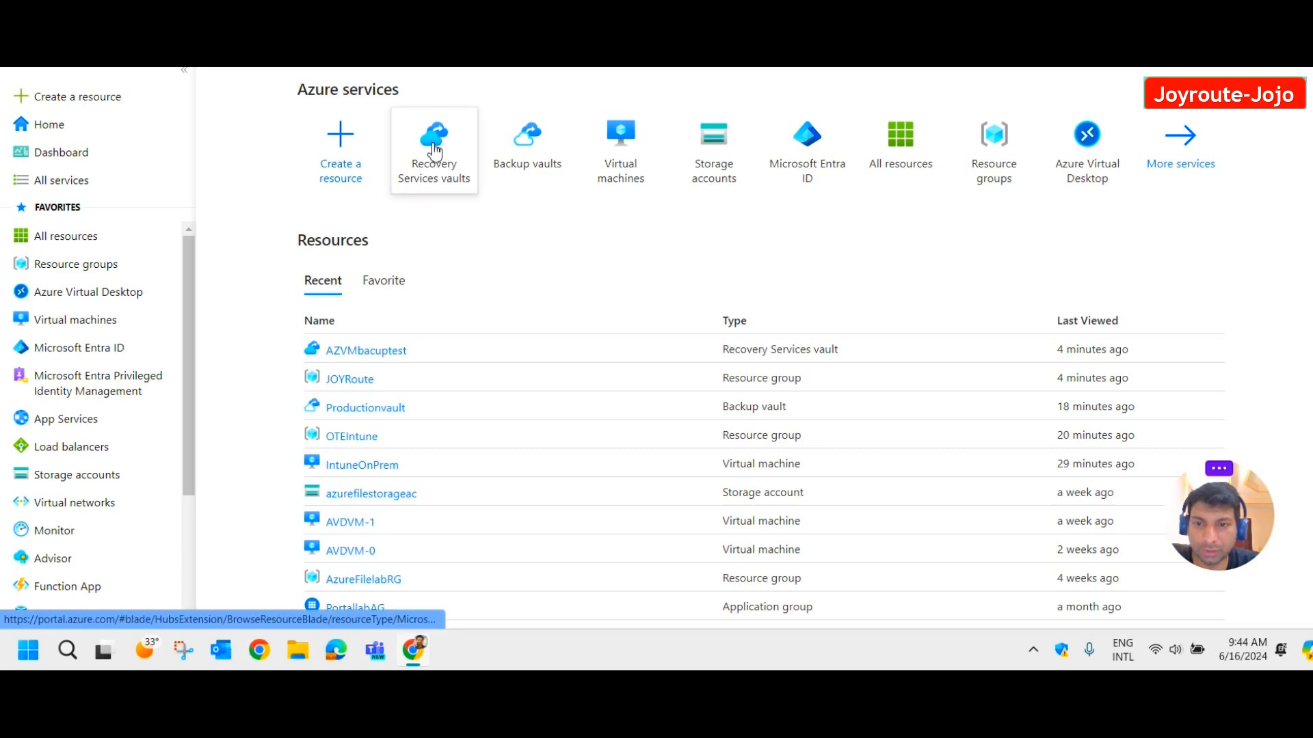
Open the Recovery Services vaults list from Home and start a new vault with + Create.
mouse_move(438, 167)
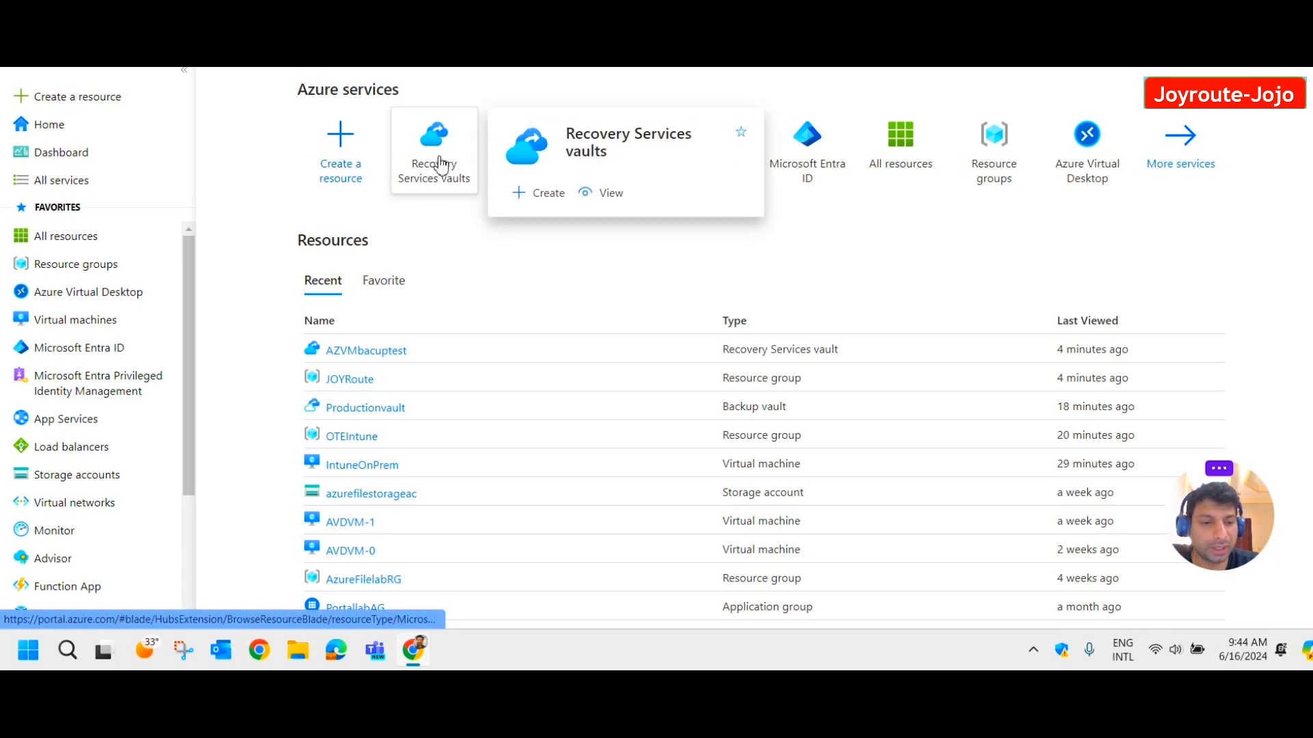
click(441, 159)
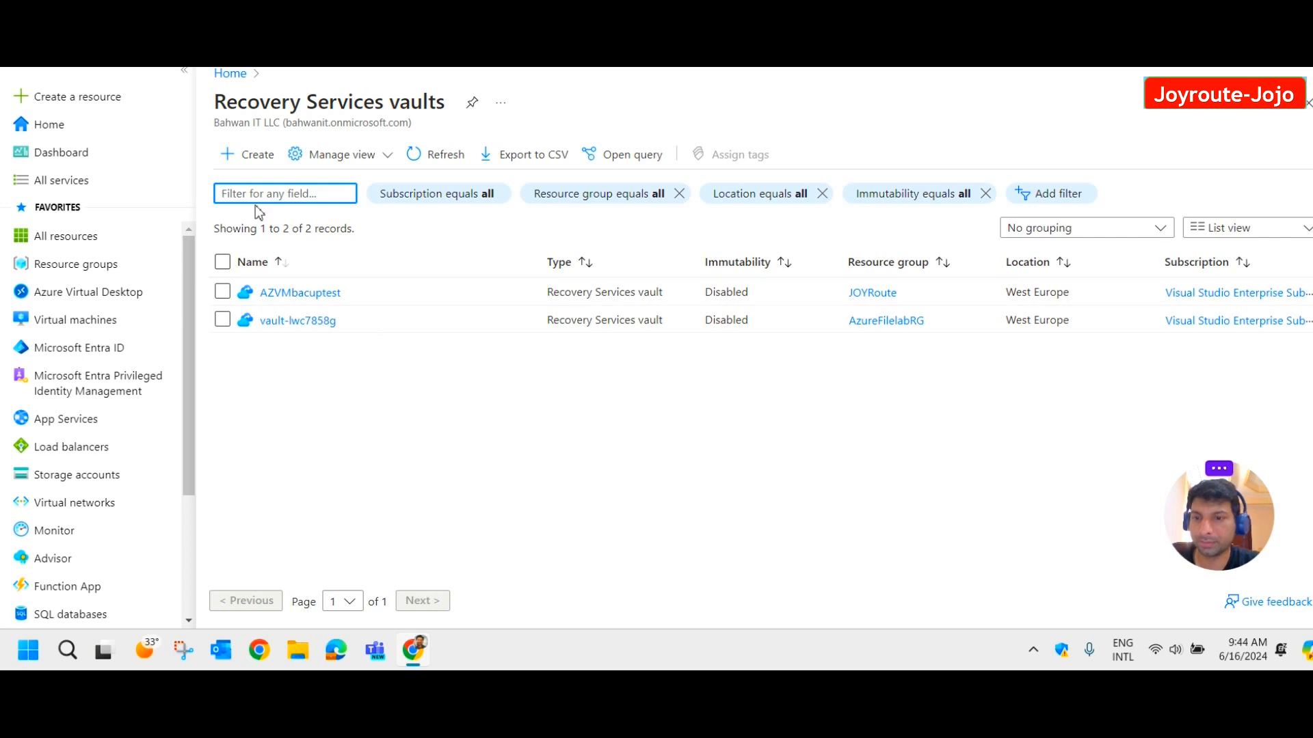
click(255, 159)
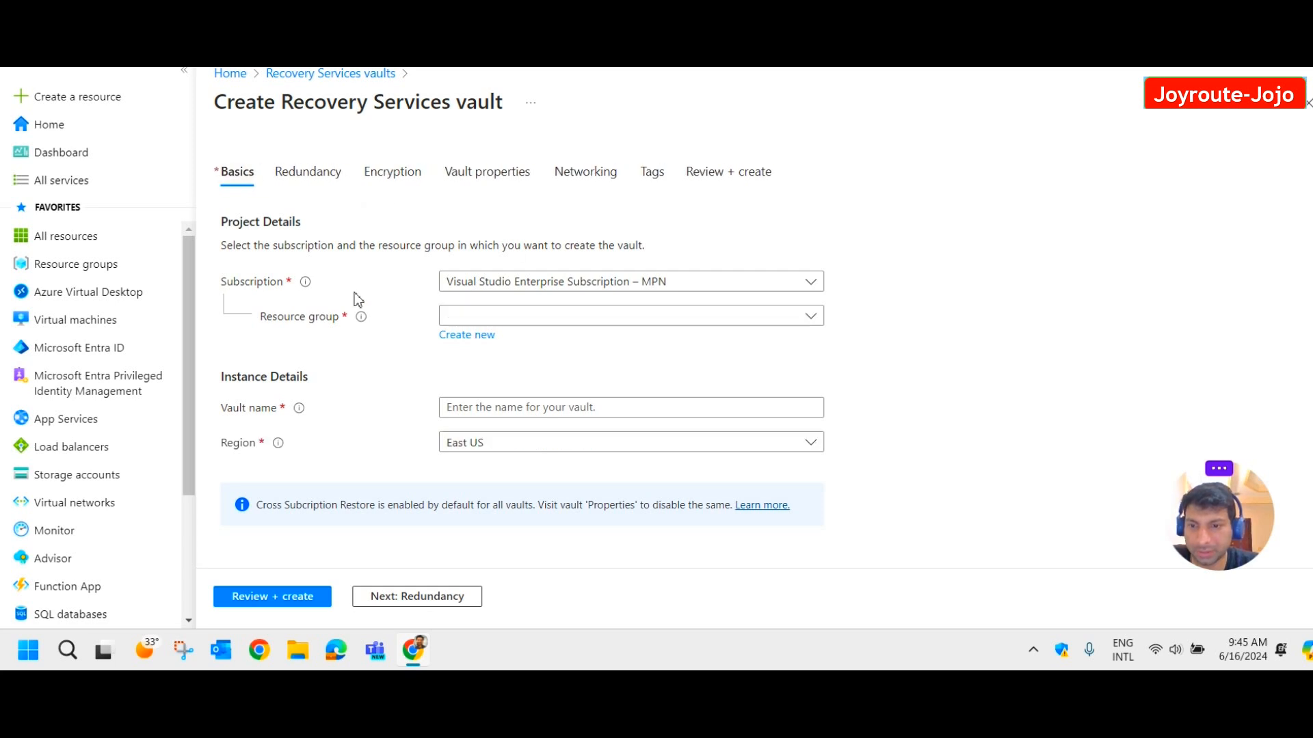
Put the new vault in resource group JOYRoute and name it AZbkplab1.
click(573, 320)
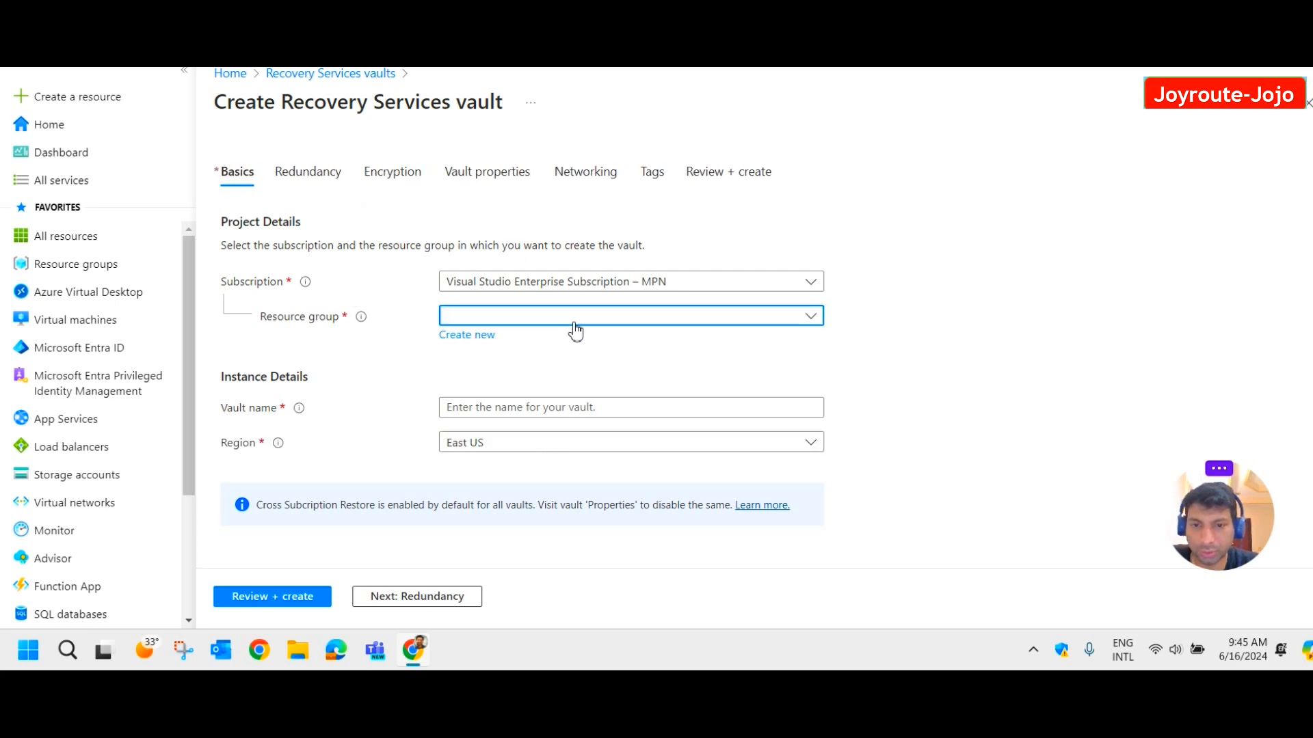
click(500, 410)
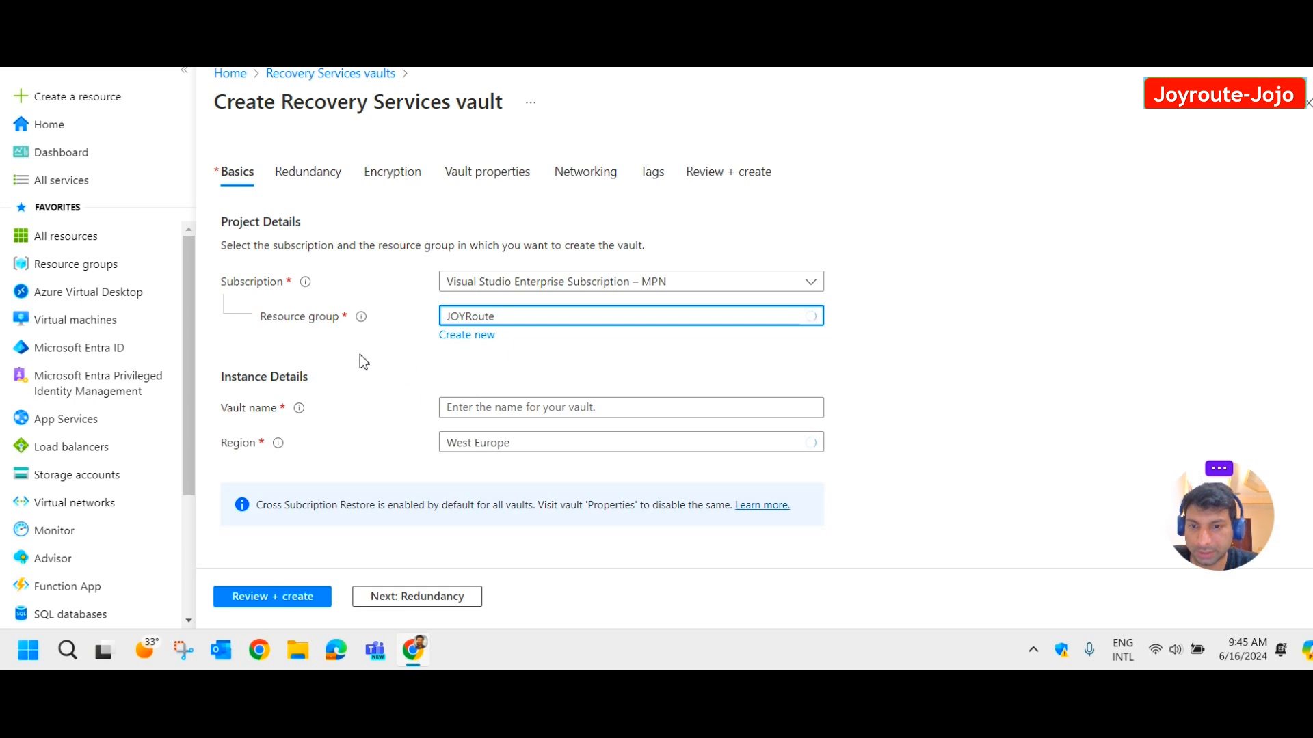
click(526, 412)
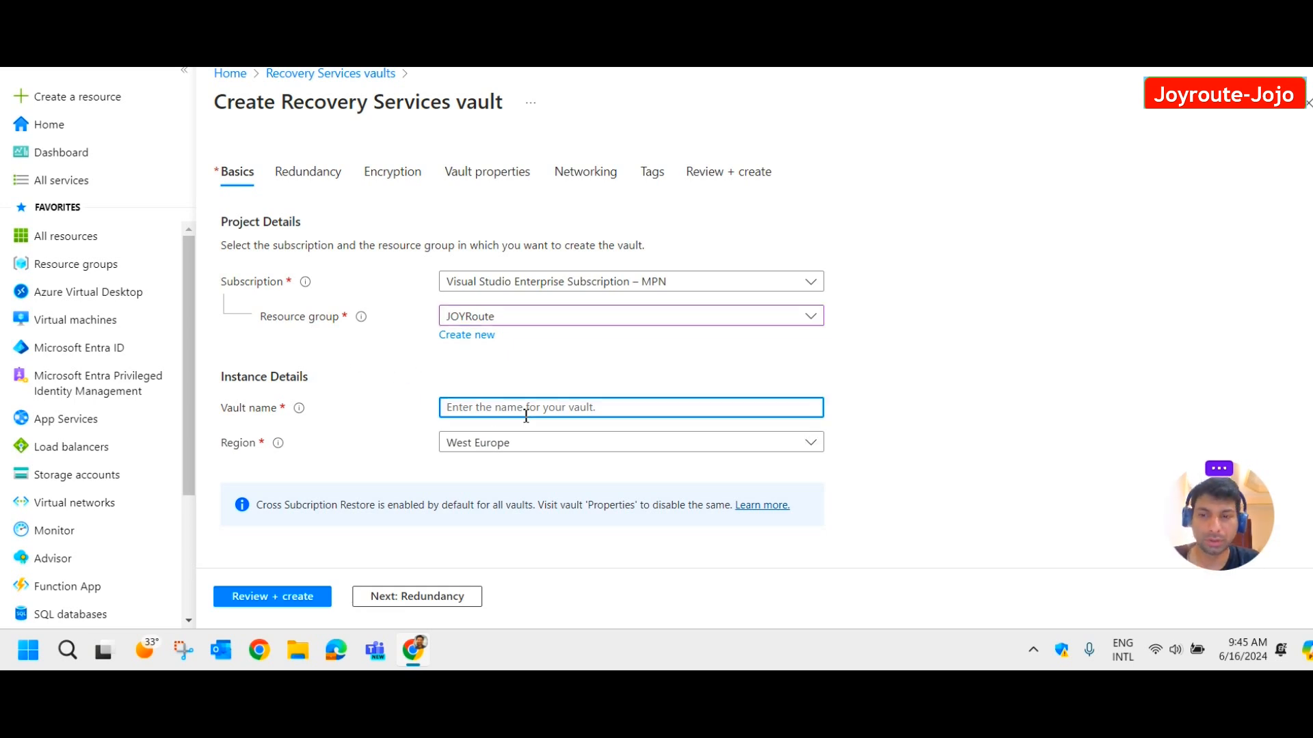
text(AZ)
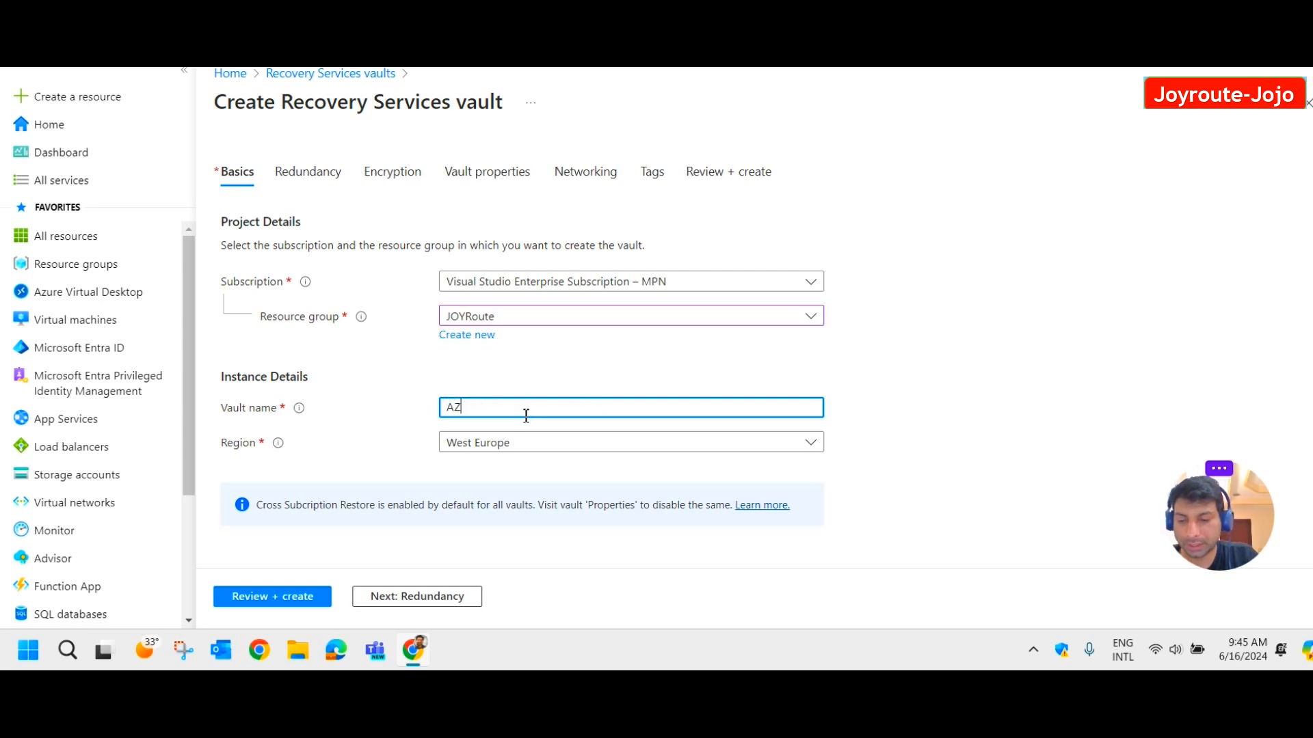
text(bkplab1)
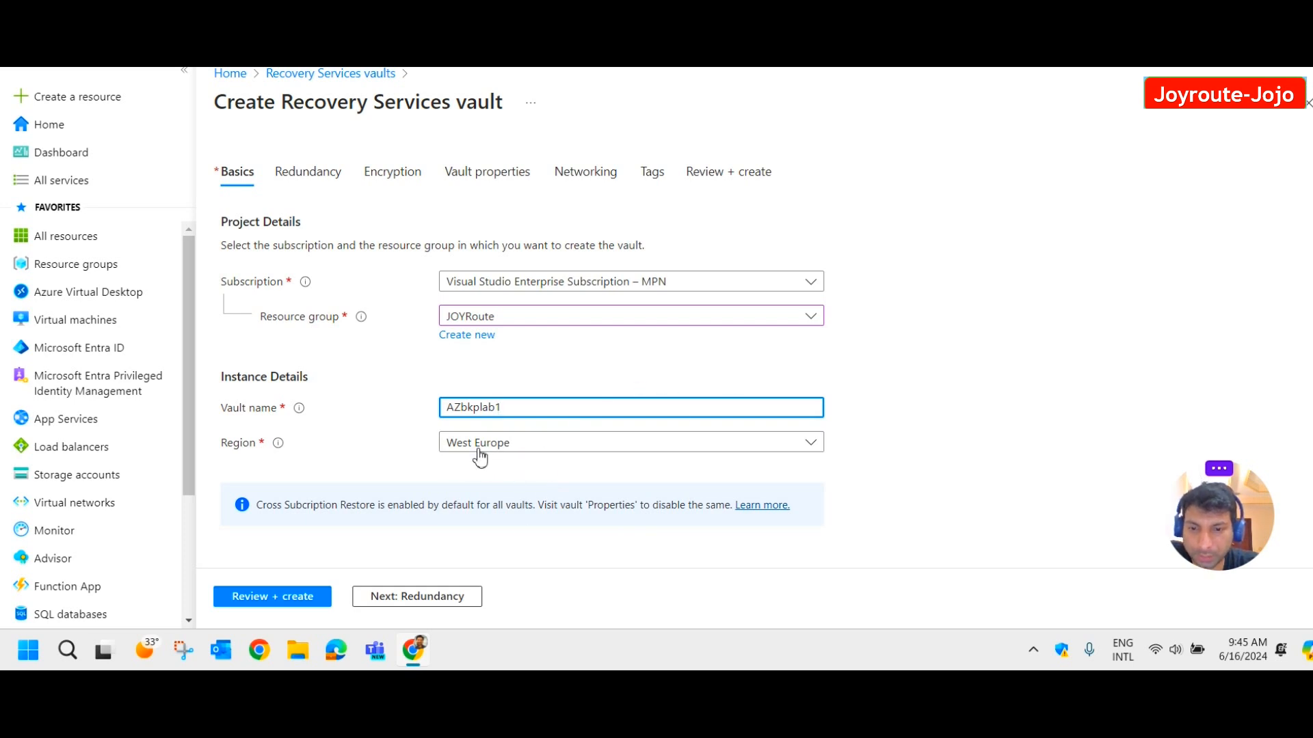
click(440, 598)
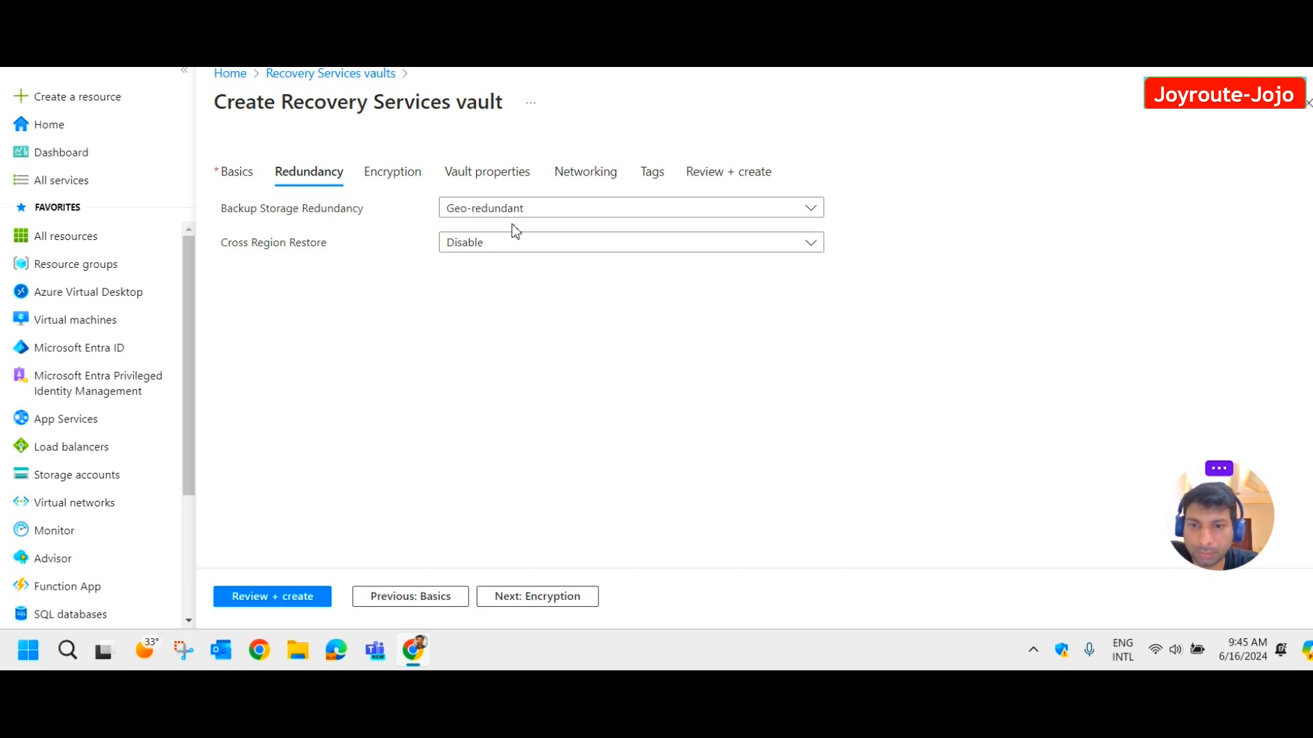
Set backup storage redundancy to Locally-redundant and advance past Encryption and Vault properties to Networking.
click(637, 211)
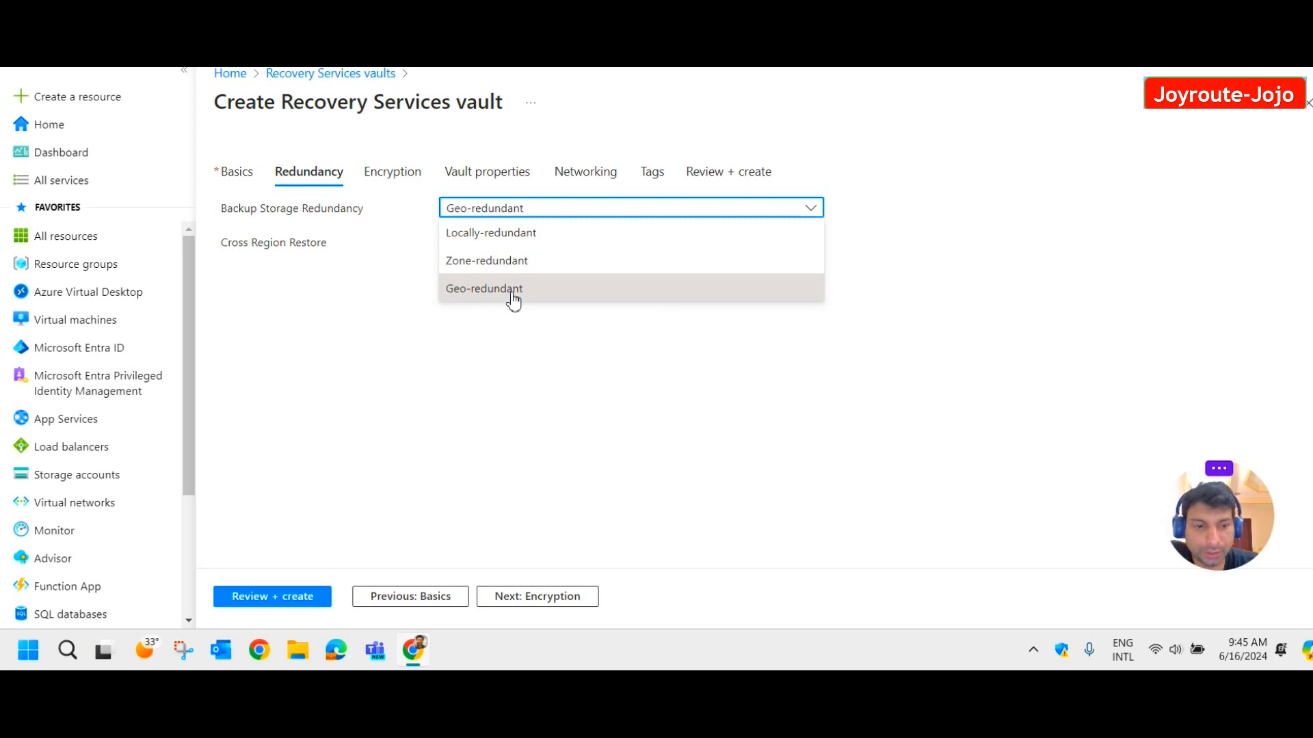
click(516, 239)
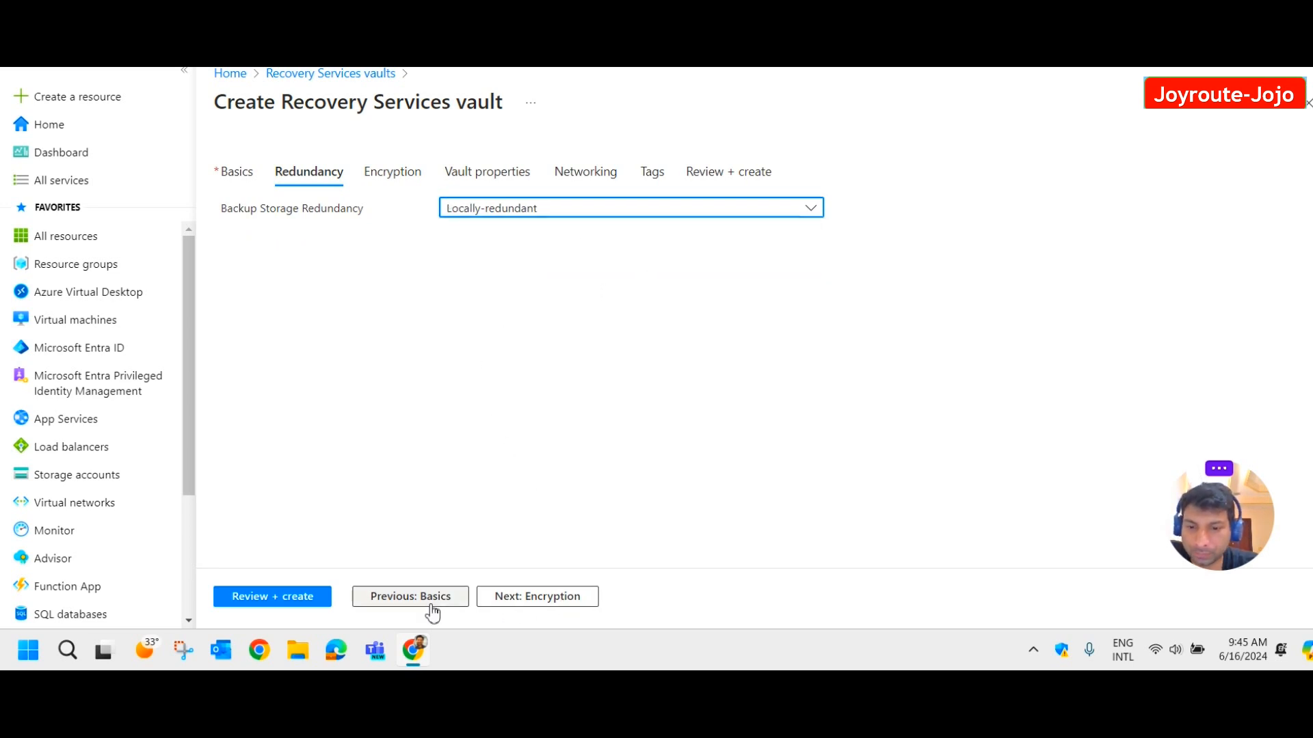
click(519, 603)
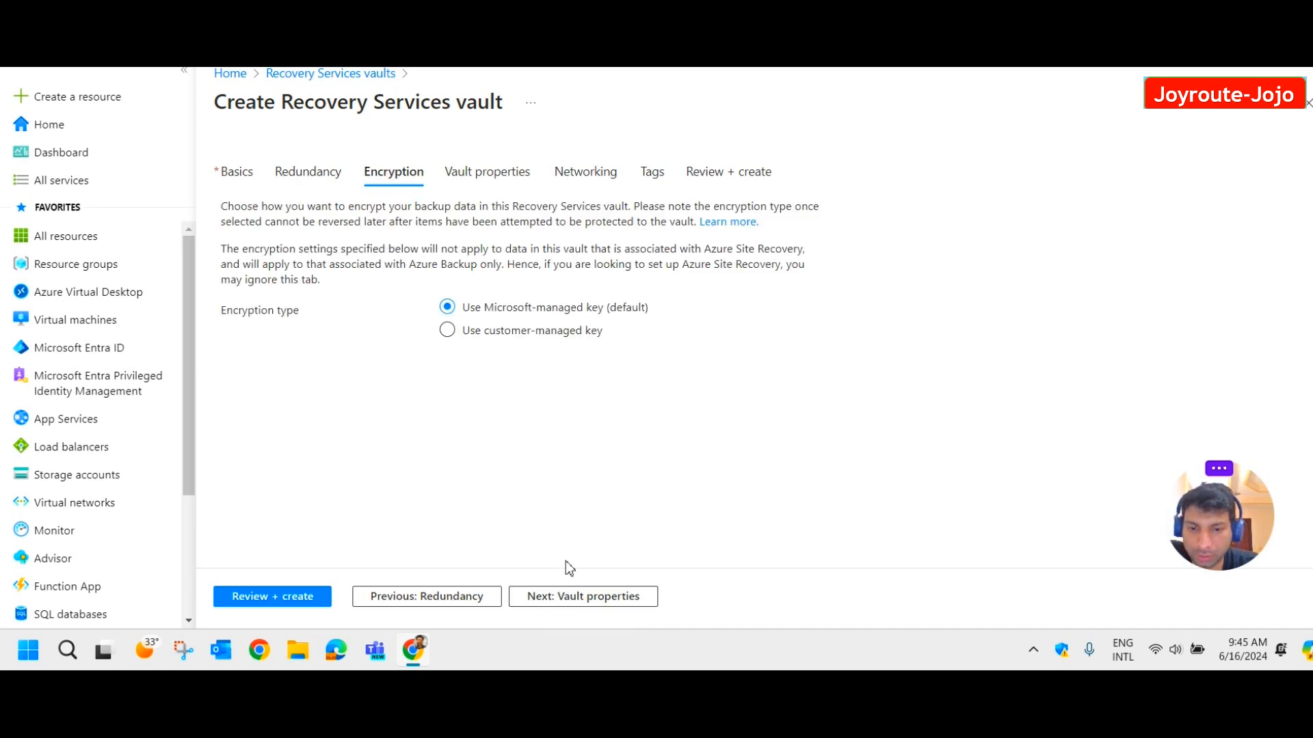
click(581, 601)
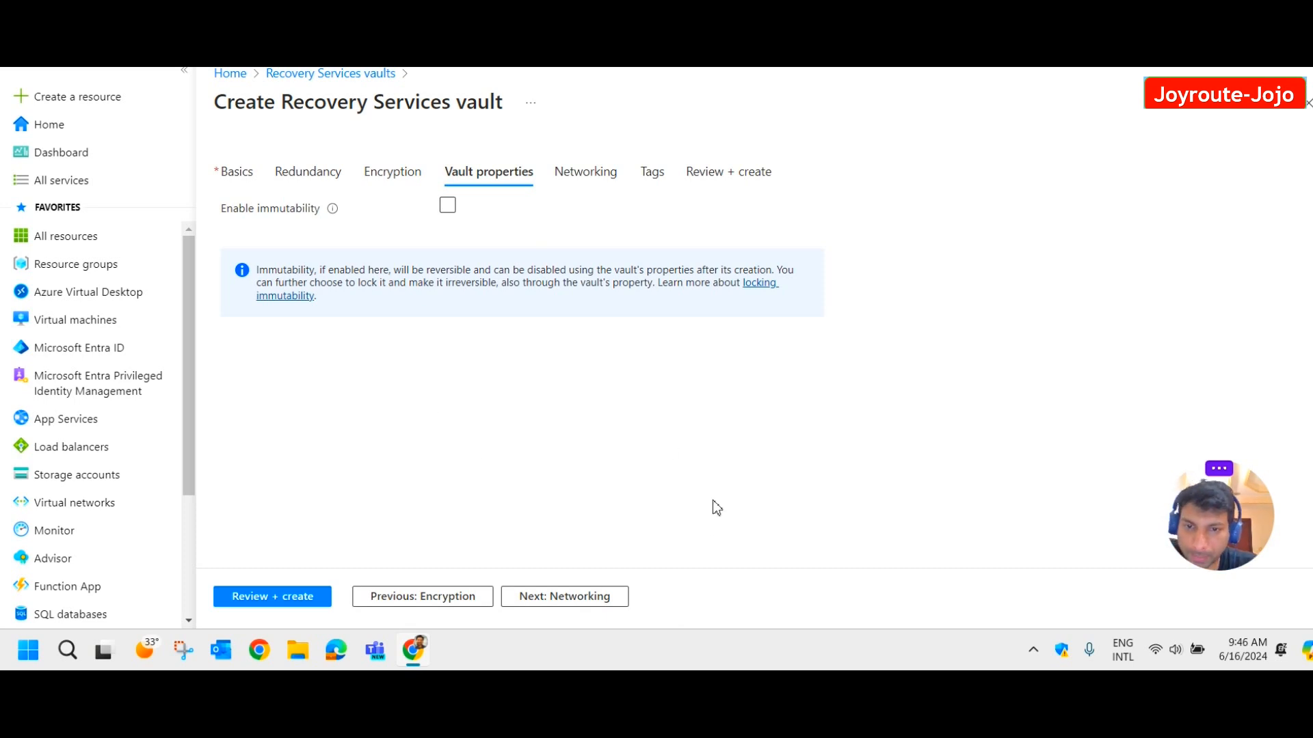
click(575, 595)
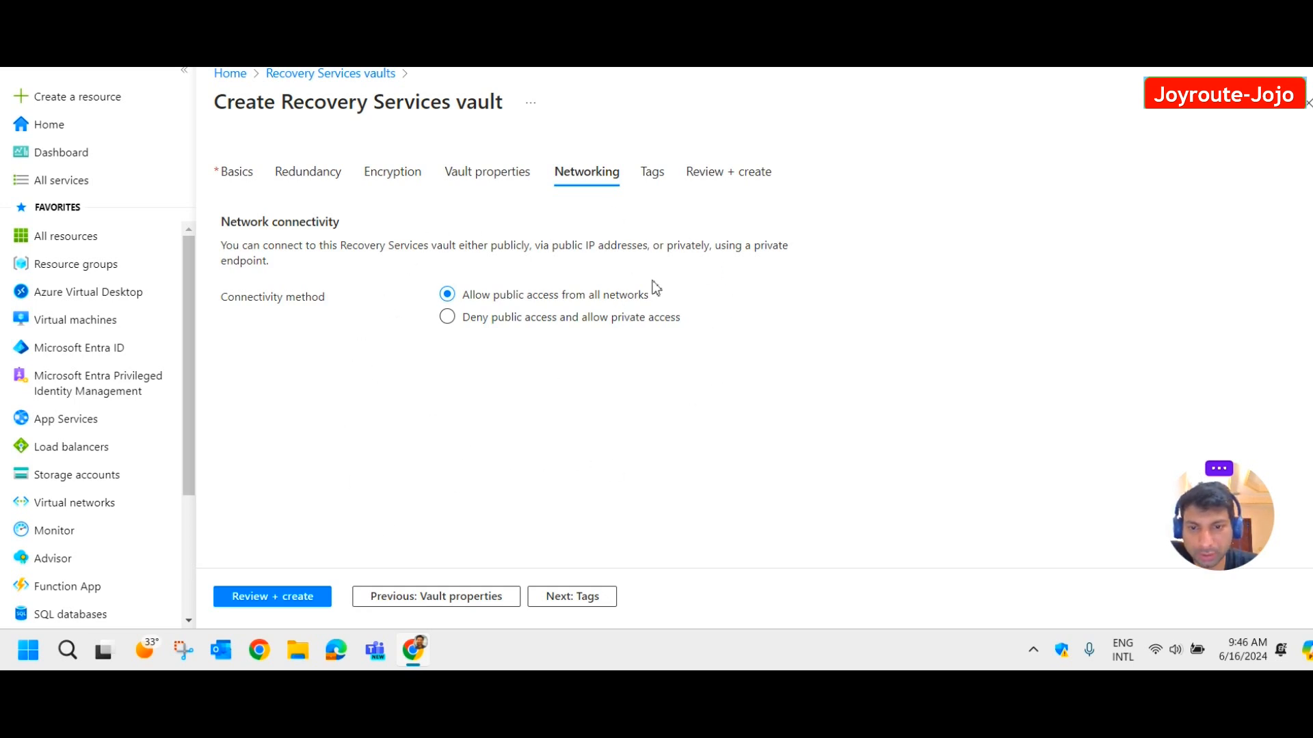
Try Deny public access, discard the private endpoint form, and restore Allow public access from all networks.
click(447, 317)
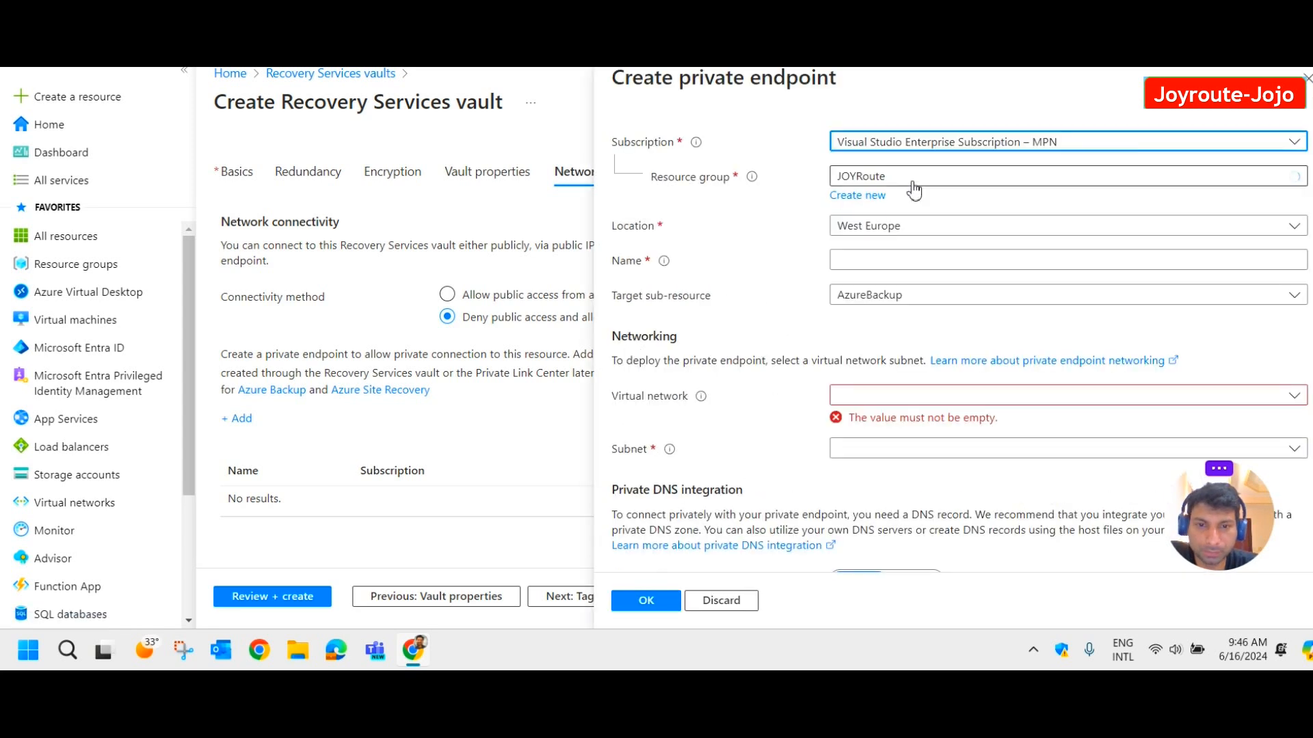
click(1307, 78)
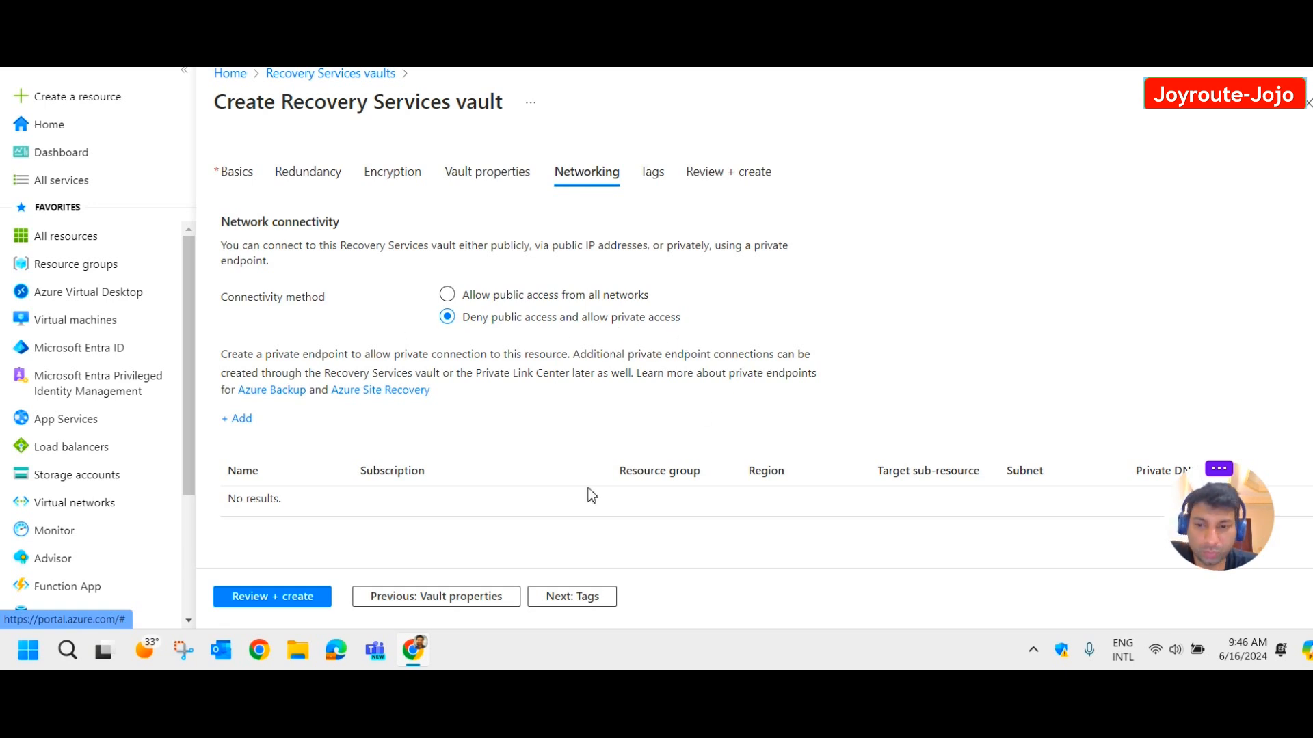
click(448, 295)
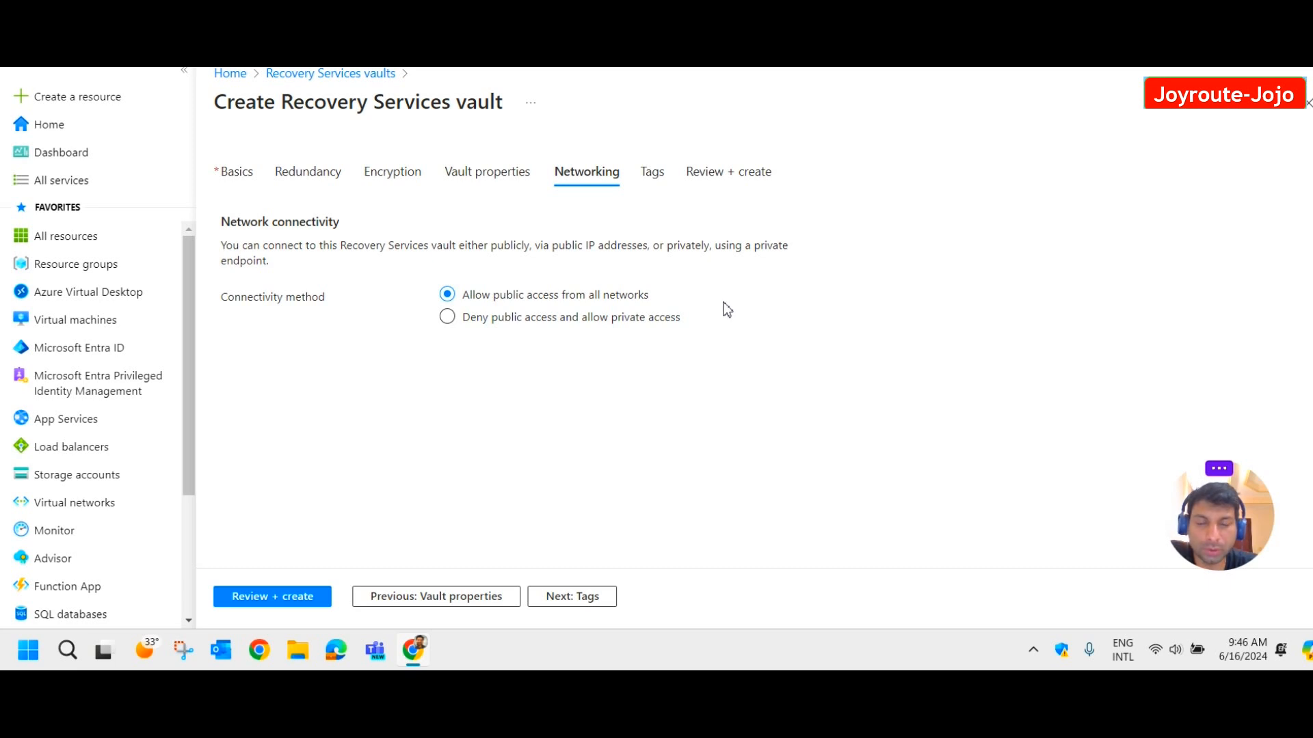
click(559, 607)
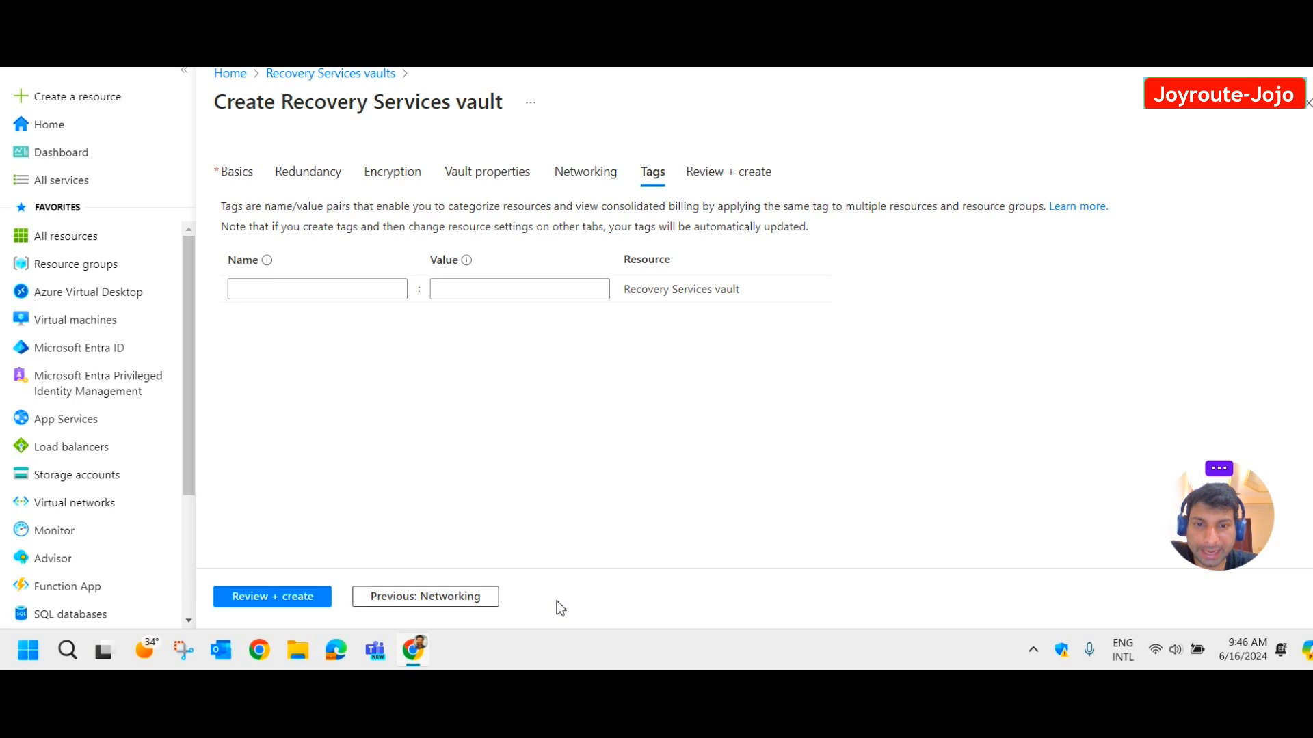
Review and create the AZbkplab1 vault, then go to the deployed resource.
click(303, 602)
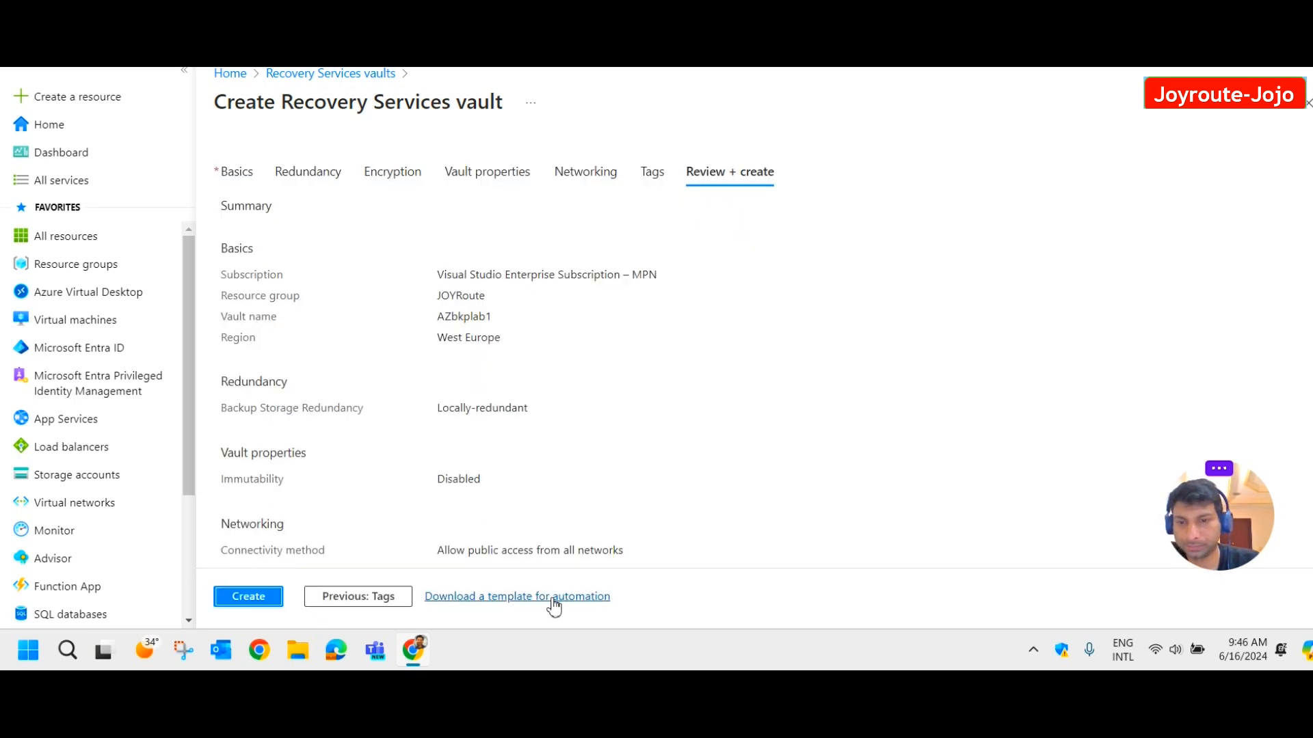
scroll(514, 398, down, 1)
click(248, 599)
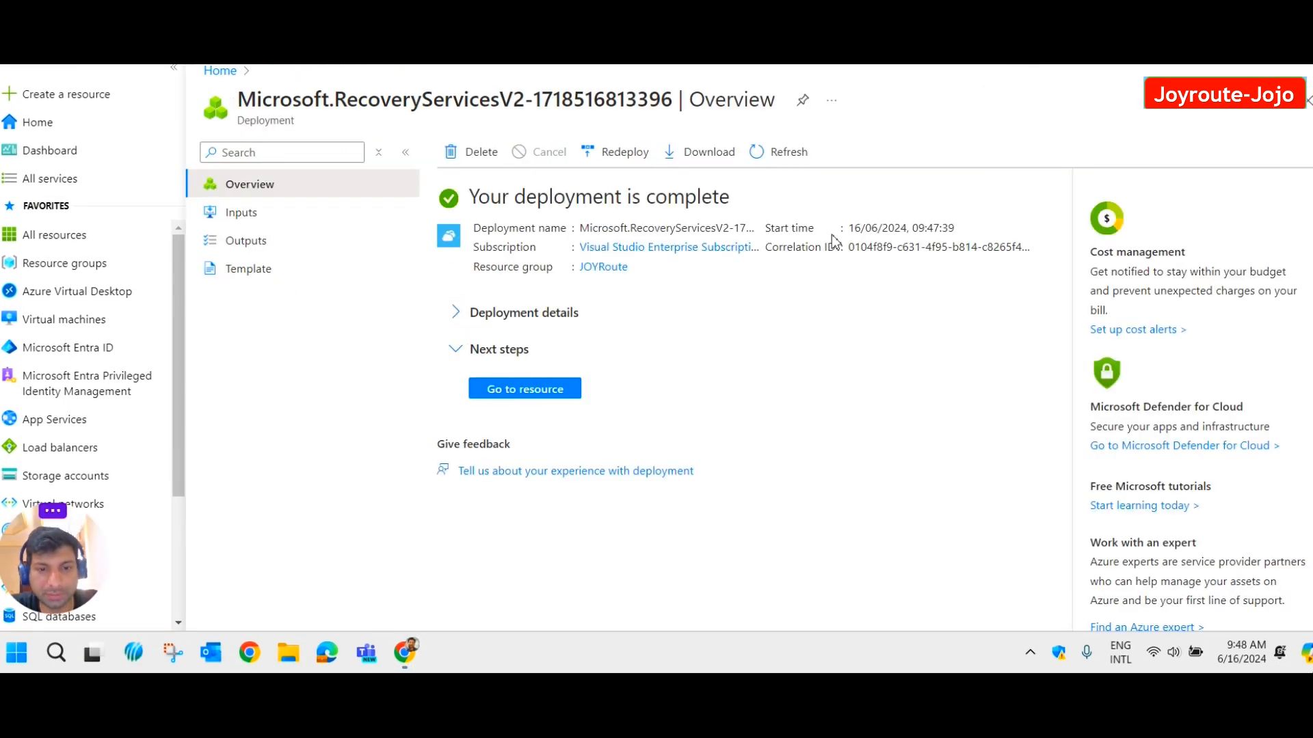
click(541, 394)
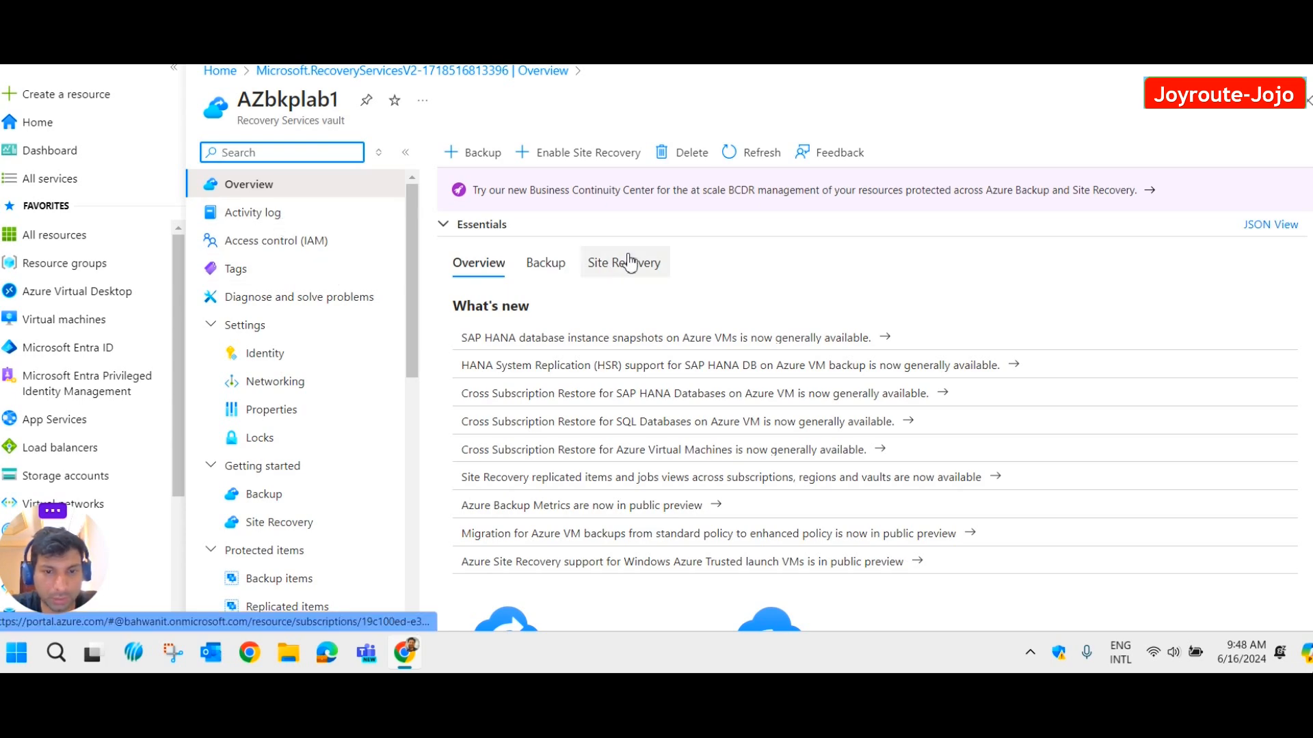
Open Backup under Getting started in the AZbkplab1 vault menu.
scroll(629, 262, down, 3)
scroll(292, 287, down, 1)
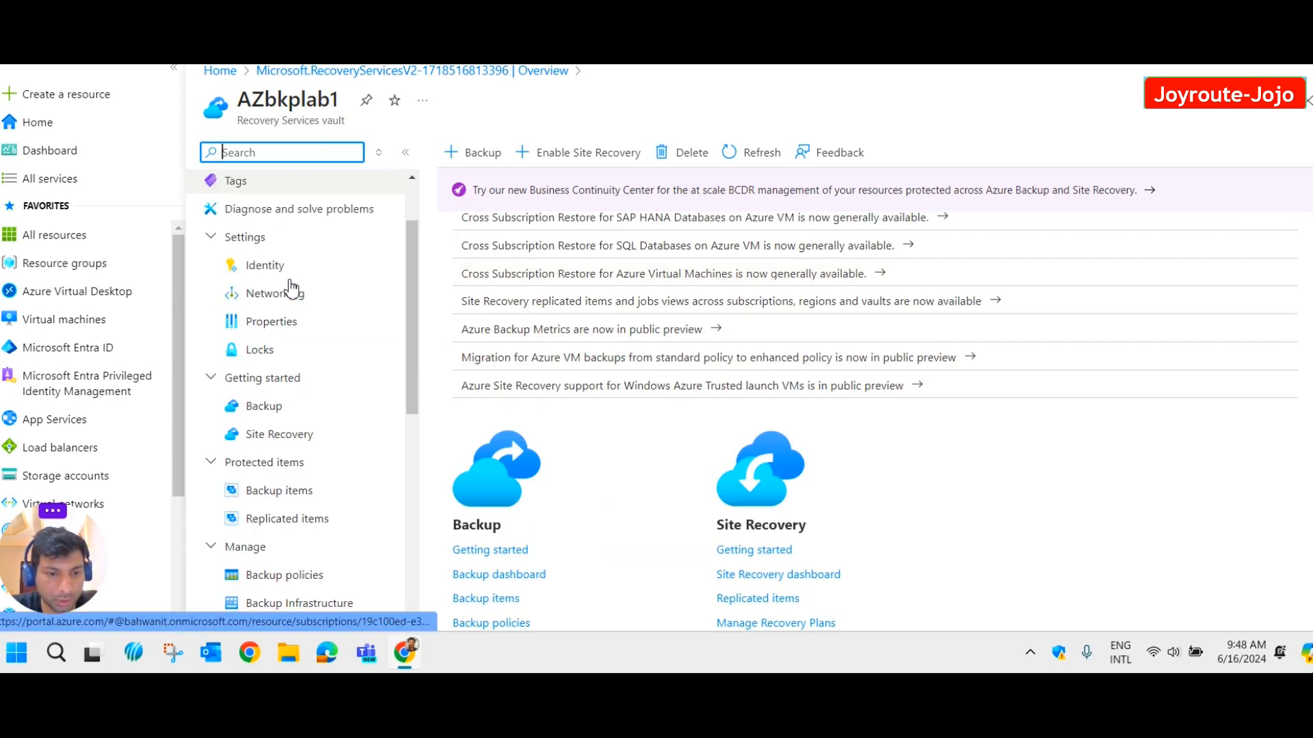
click(292, 408)
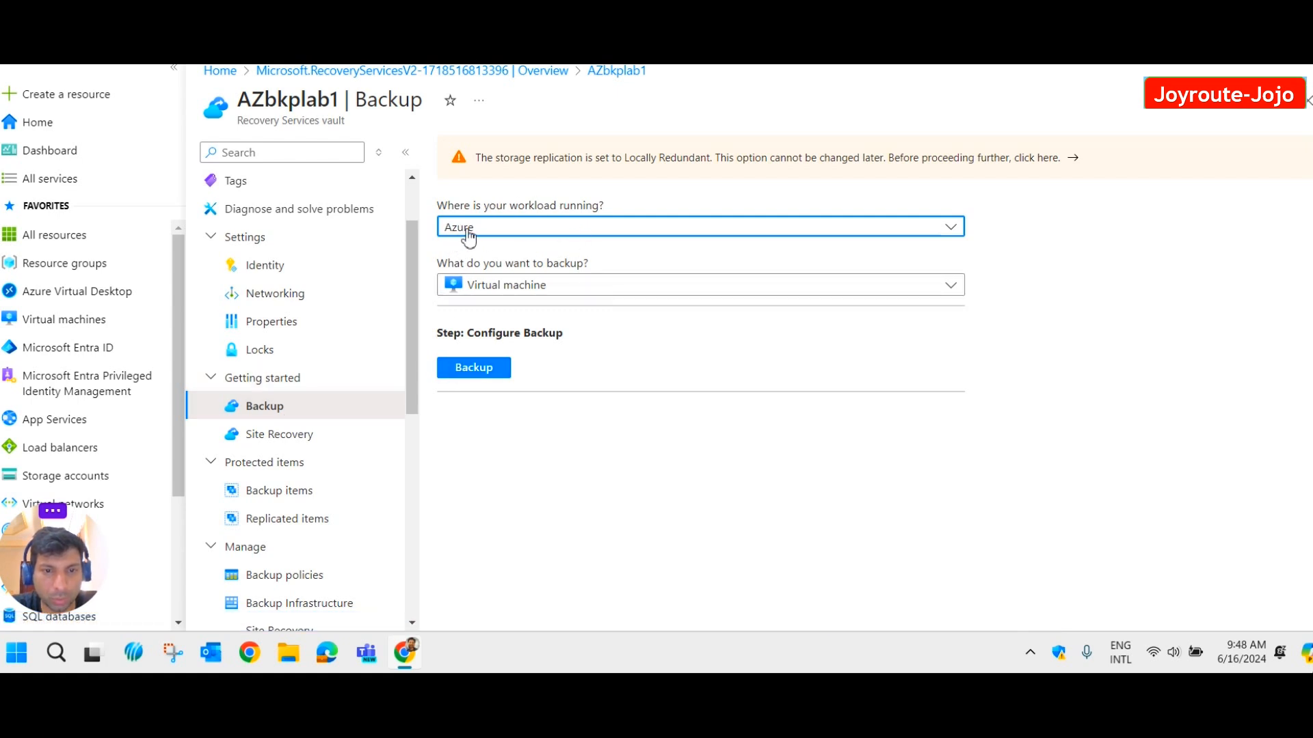
Set the workload location to Azure and the backup target to Virtual machine.
click(758, 236)
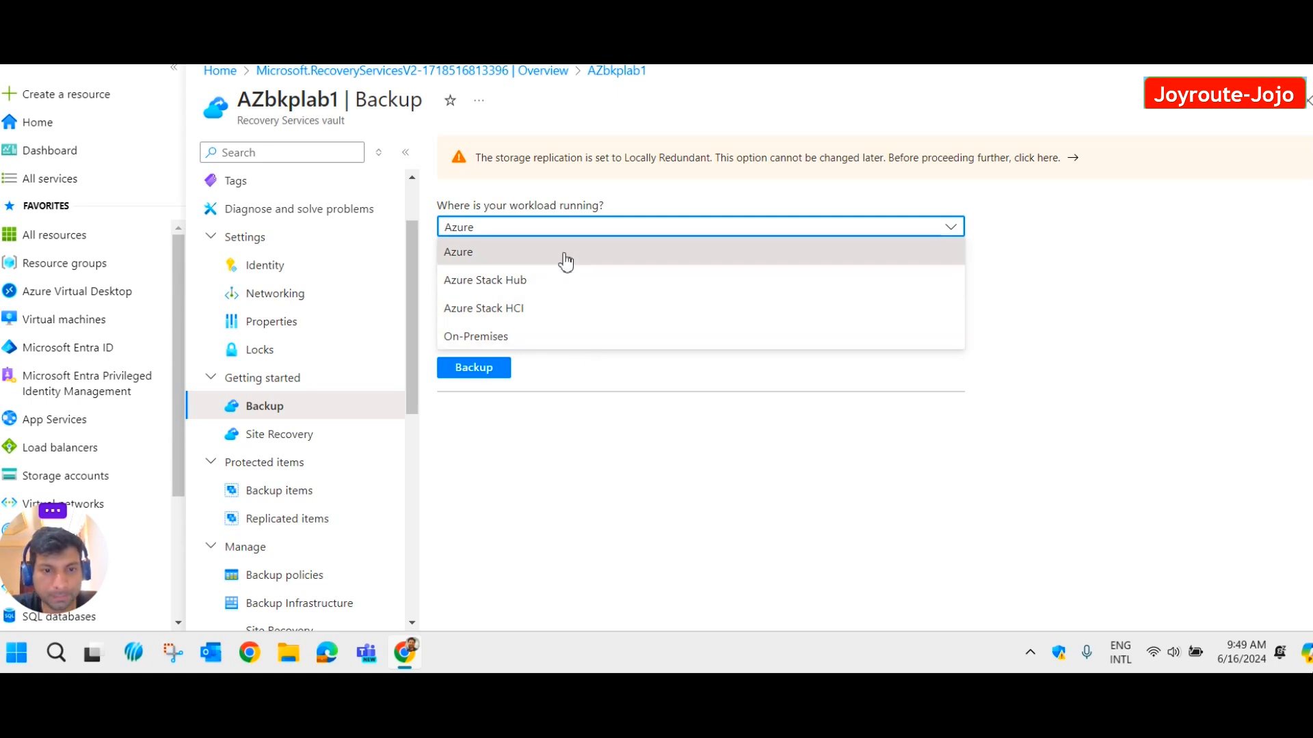
click(507, 254)
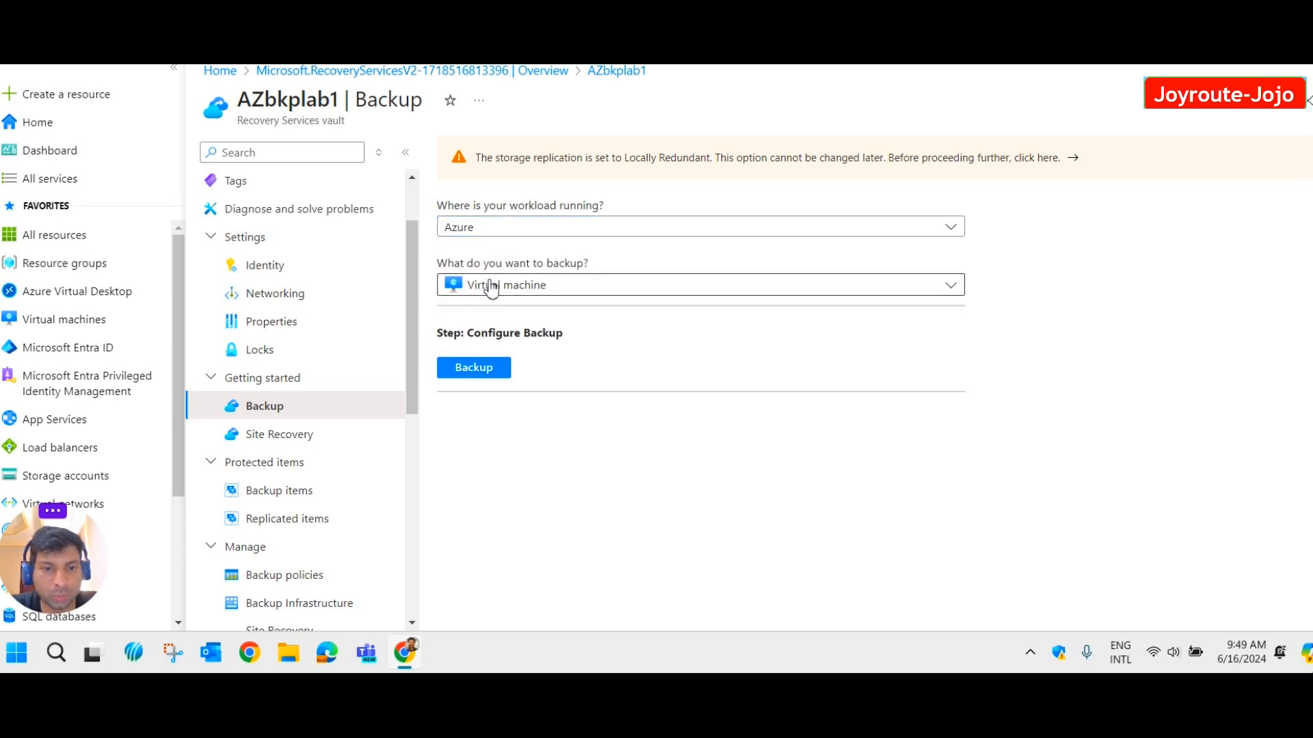
click(571, 294)
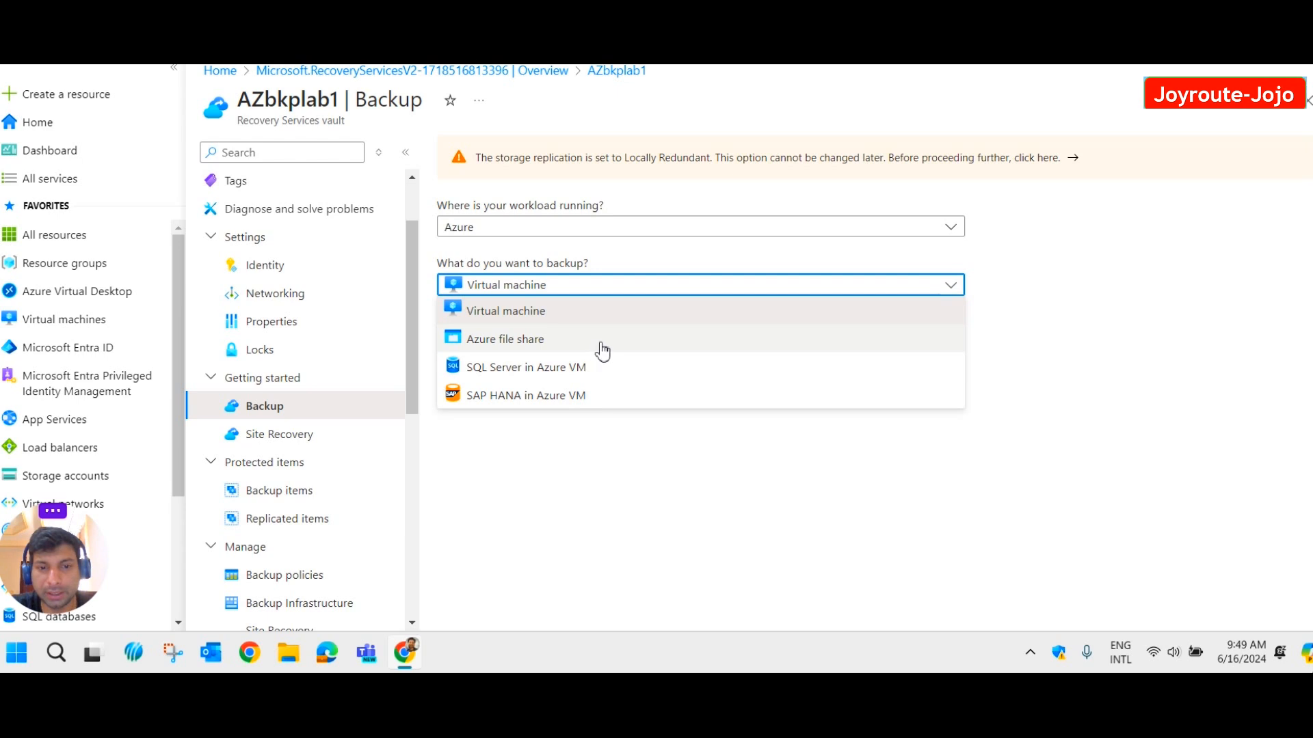
click(518, 320)
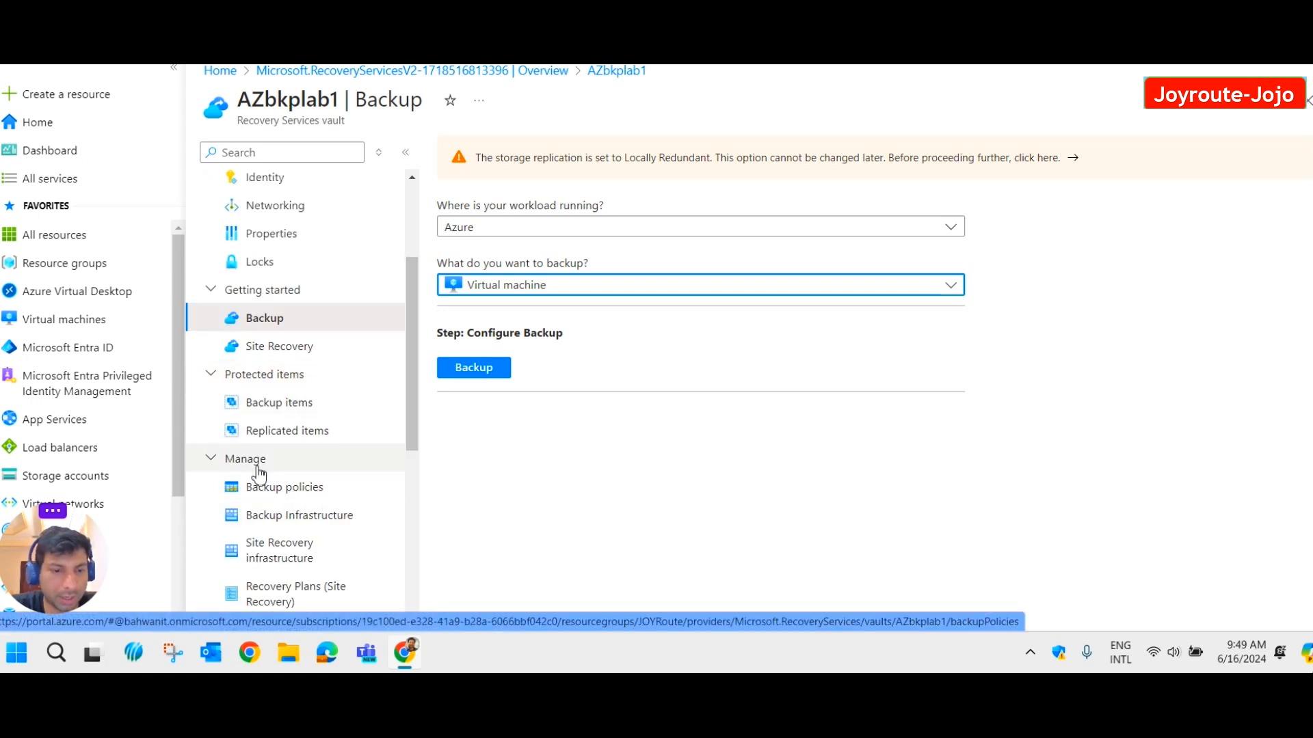
Add a new Azure Virtual Machine backup policy with the Enhanced sub type.
click(293, 495)
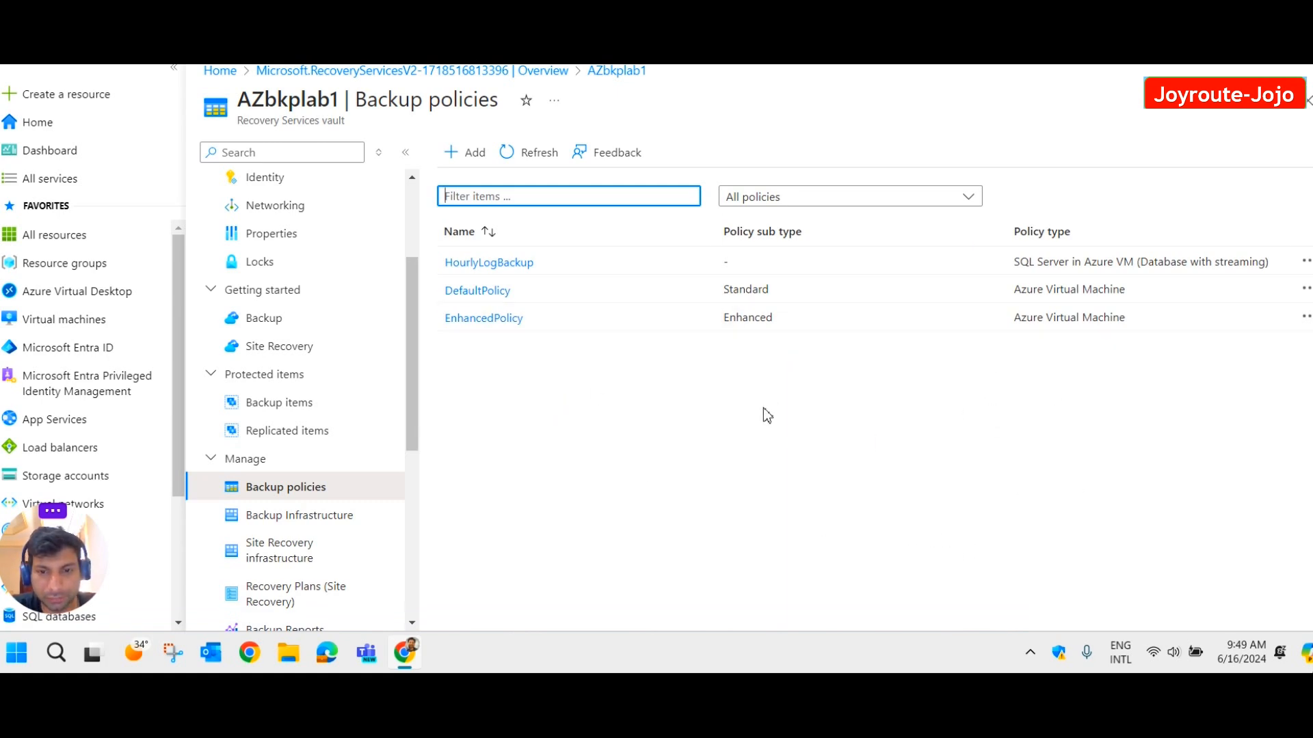
click(468, 157)
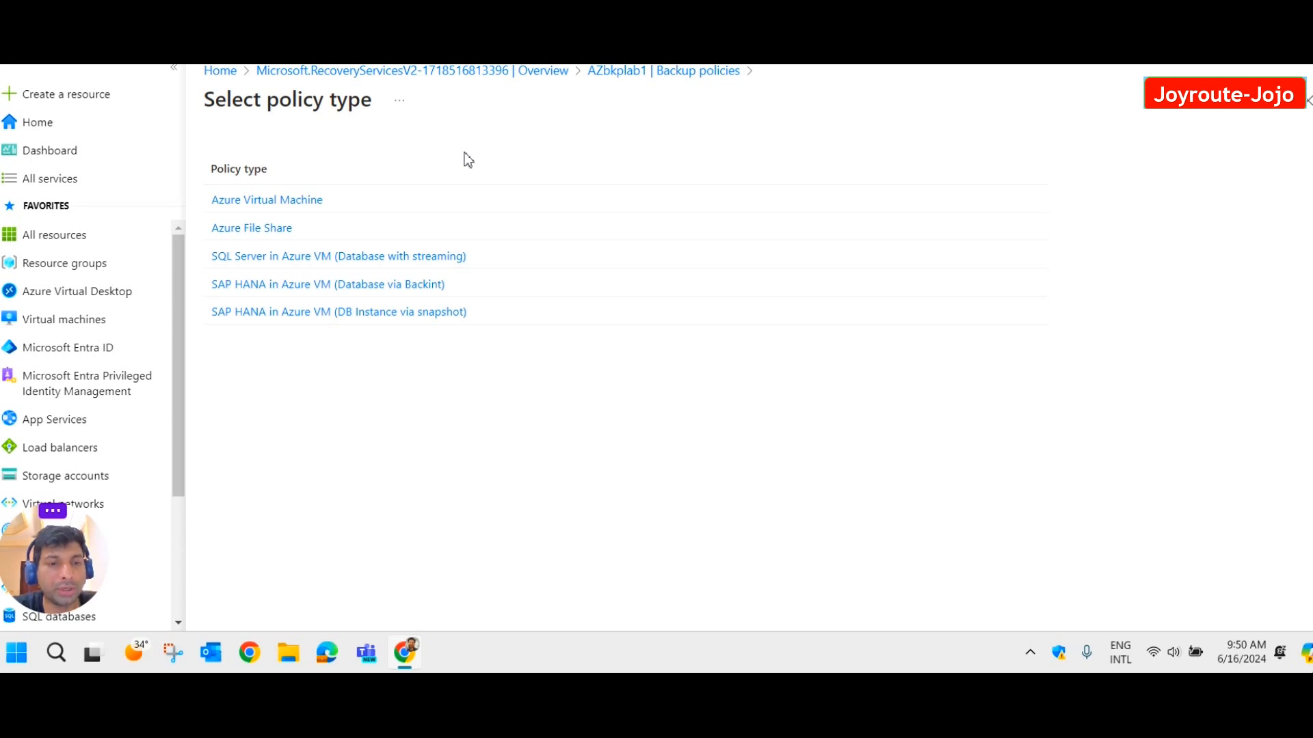
click(299, 201)
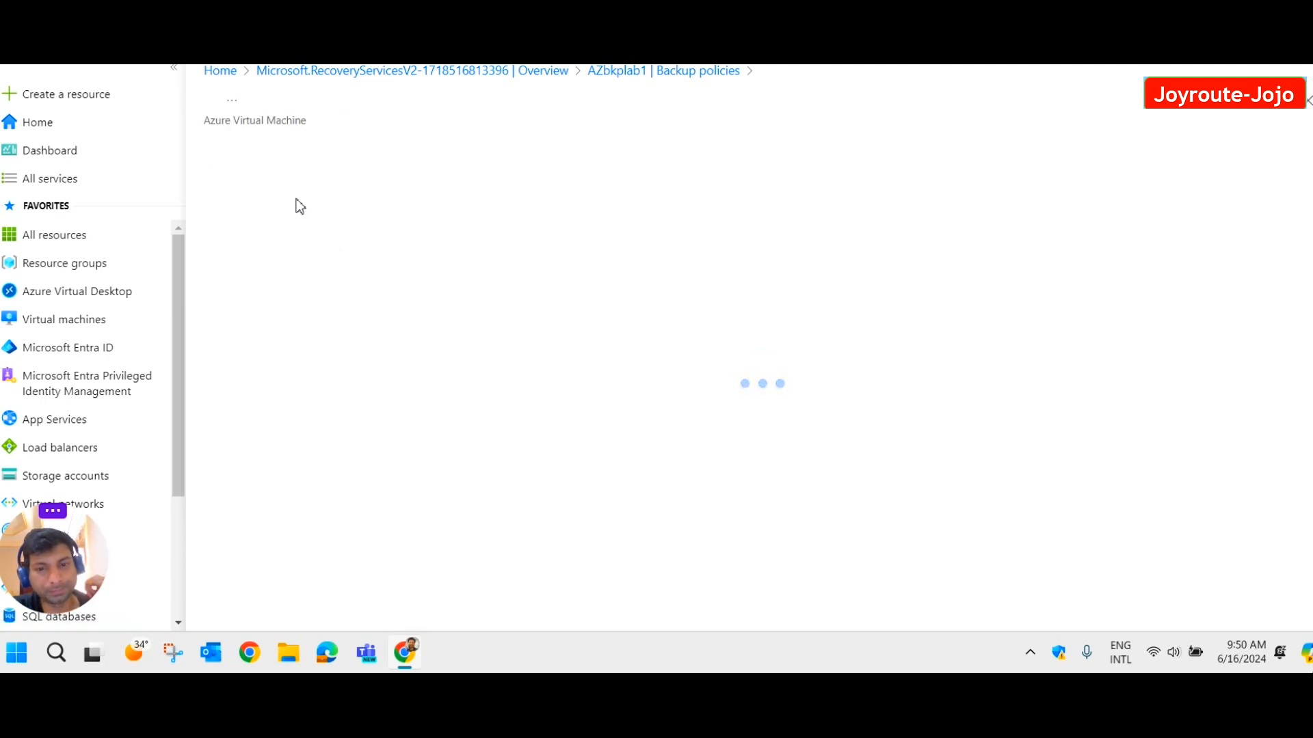
click(433, 205)
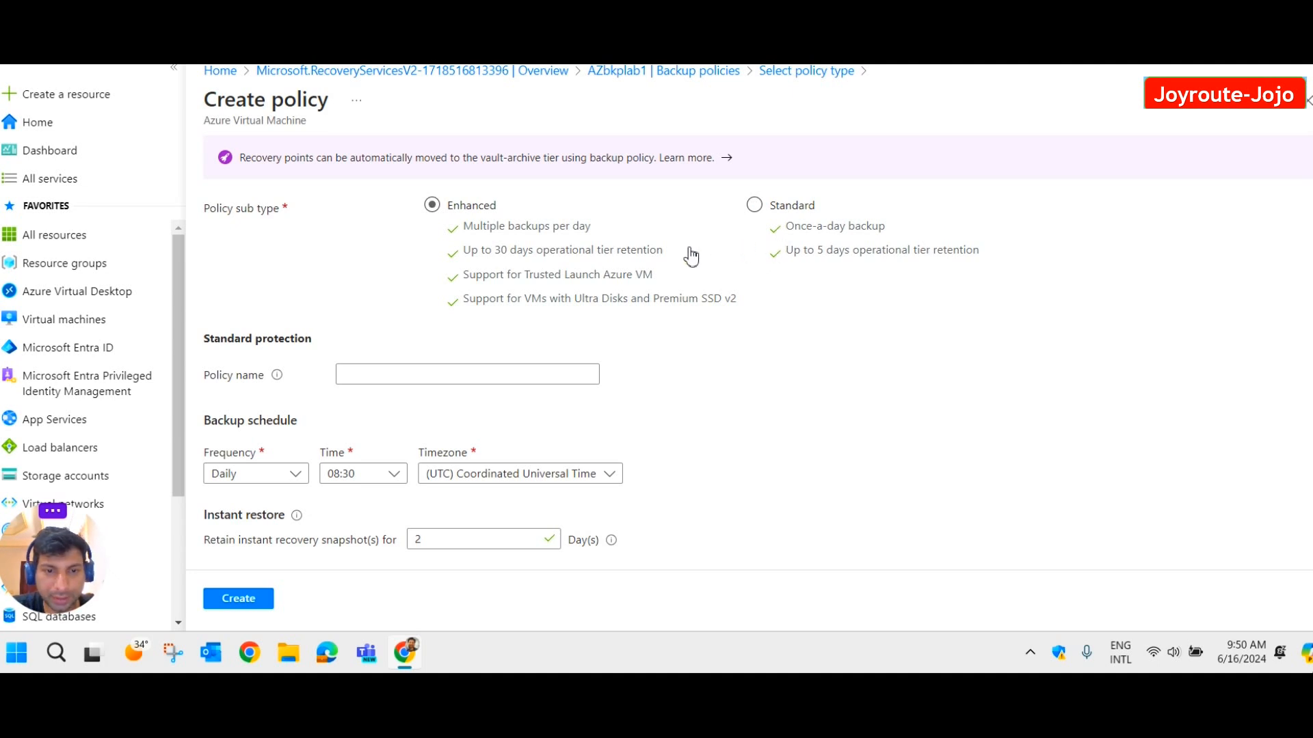
Keep the Enhanced sub type and name the policy Azurebkplab1.
click(455, 220)
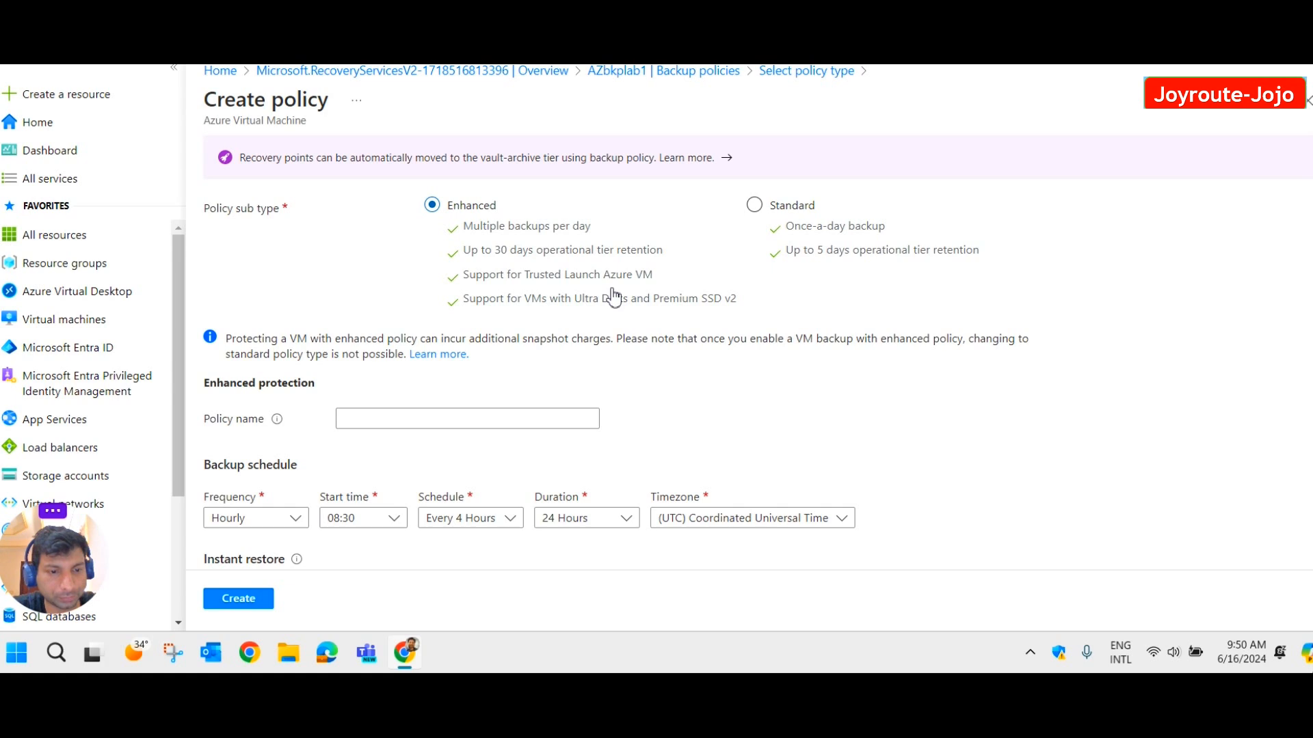
scroll(613, 298, down, 1)
click(392, 331)
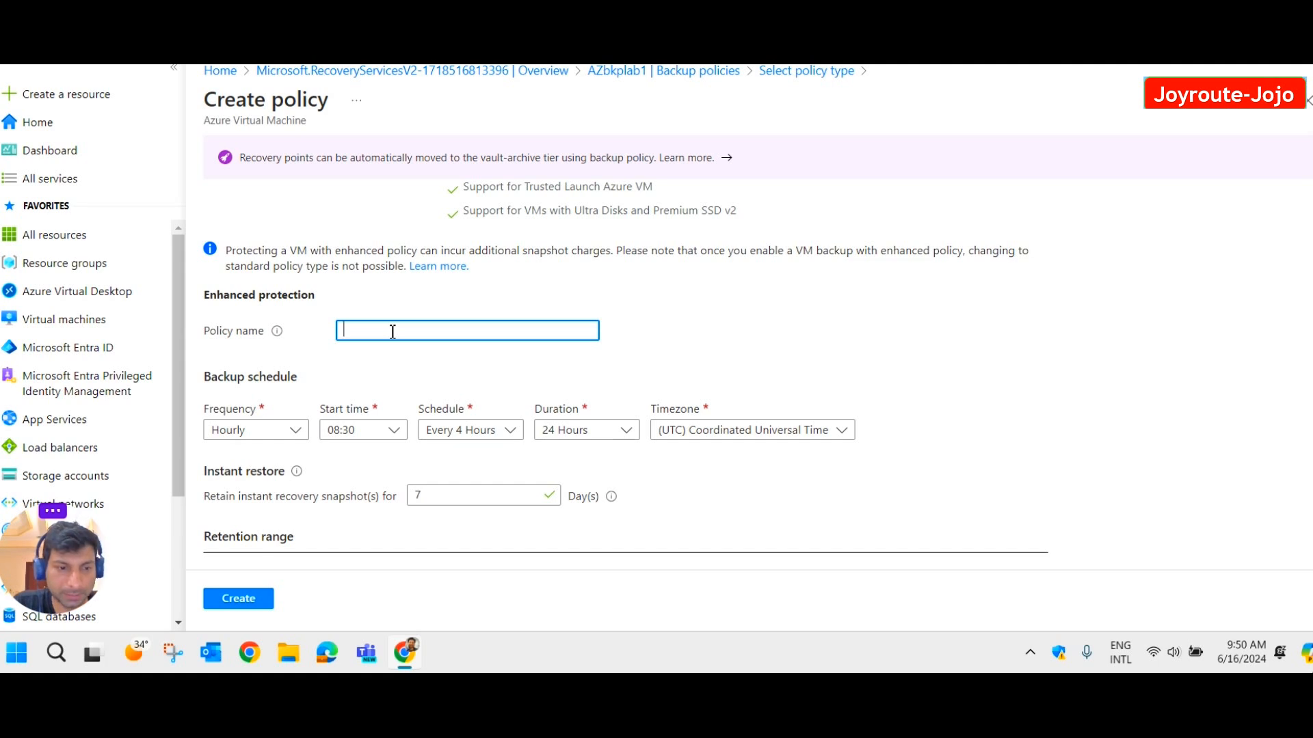
text(Azu)
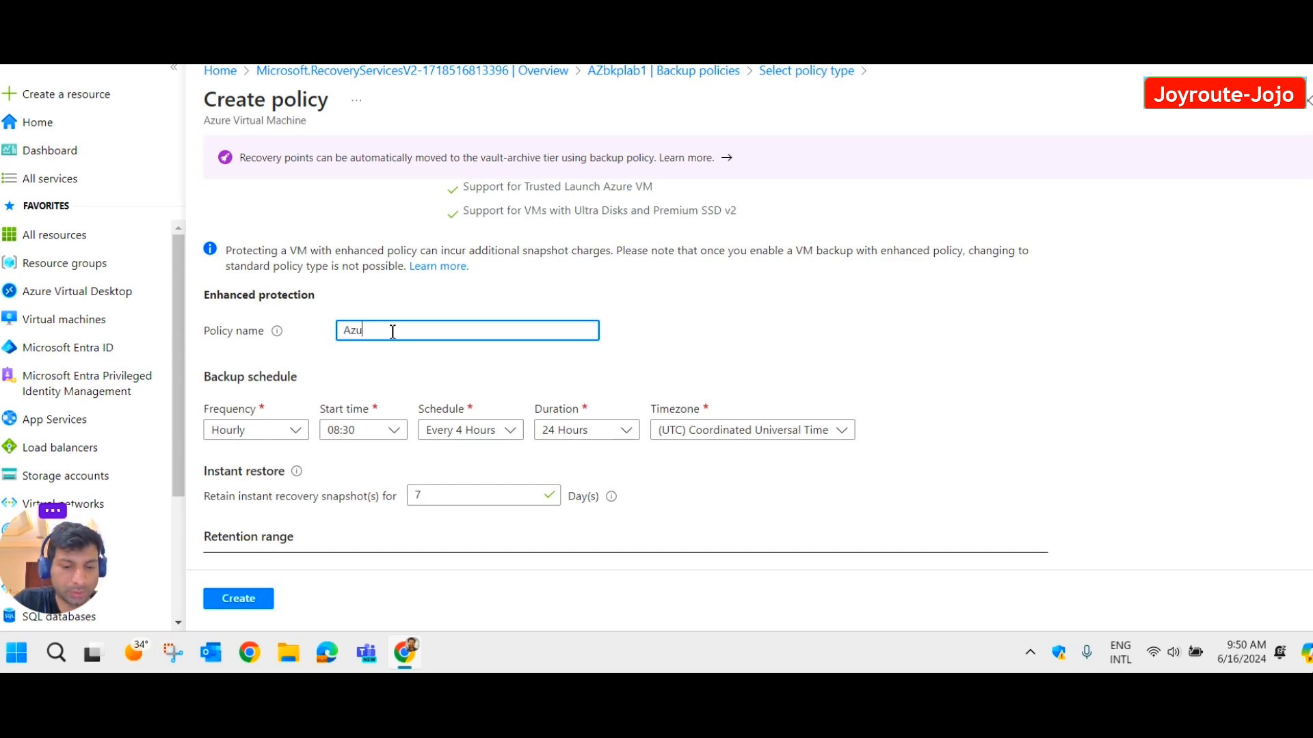
text(rebkp)
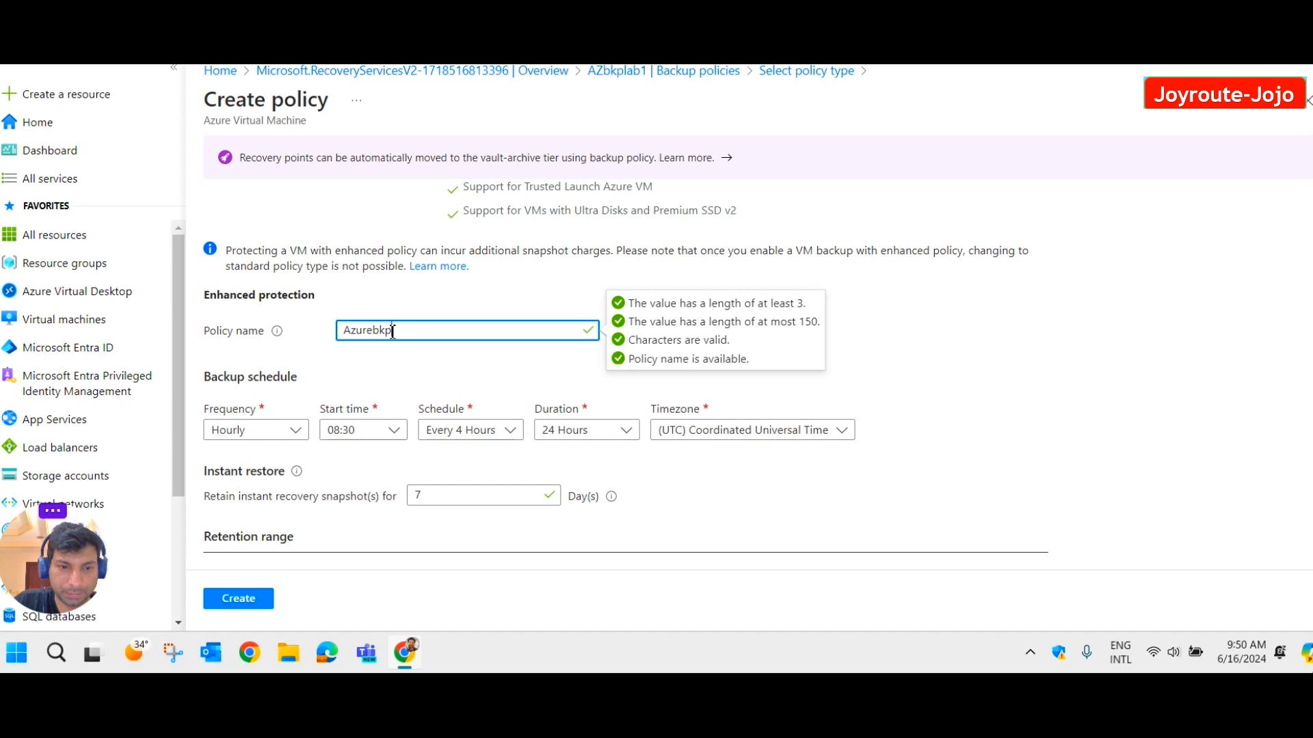
text(lab)
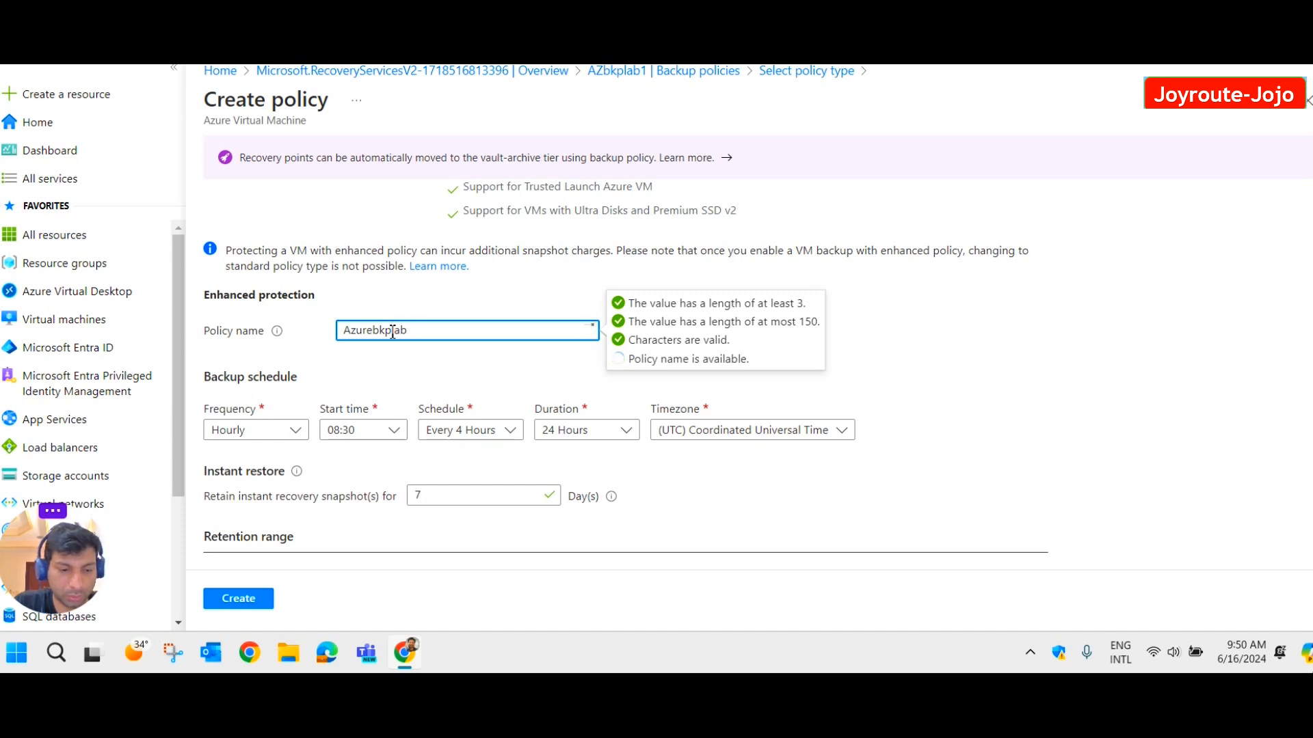
click(476, 356)
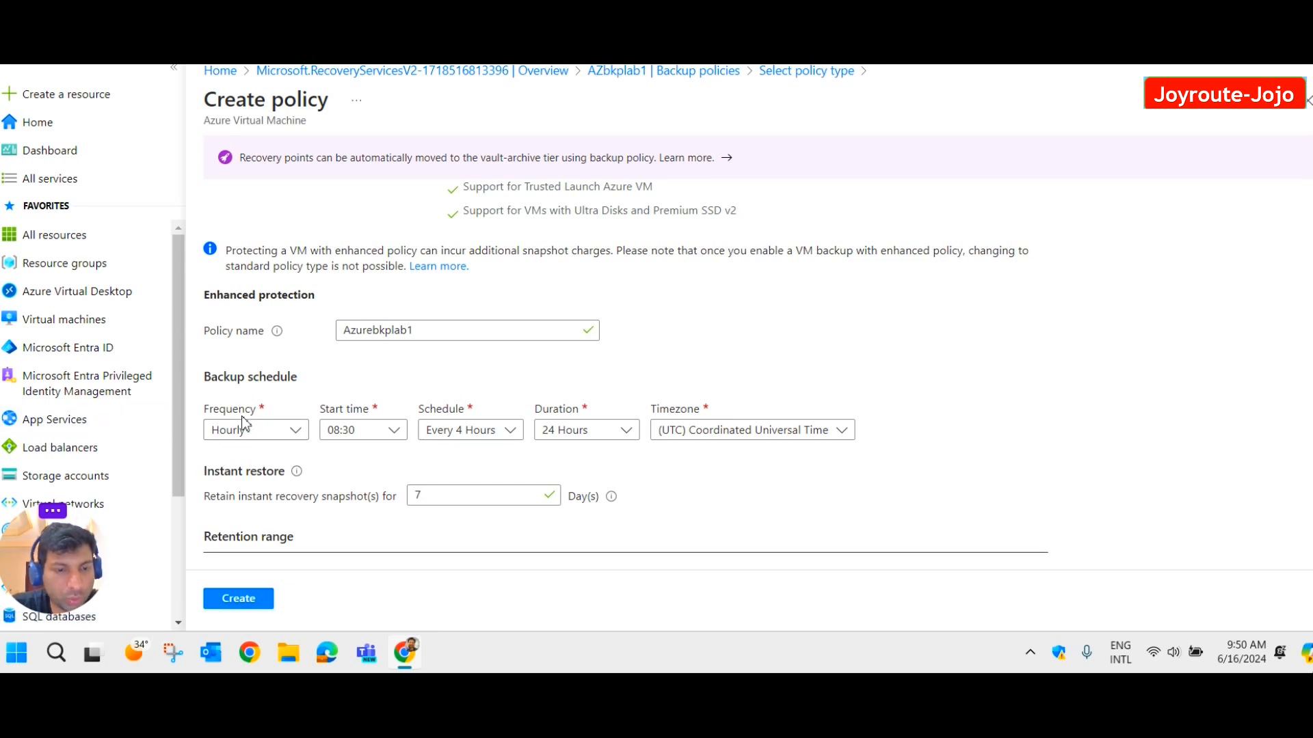
Schedule the policy's backups Daily at 20:30, keeping the UTC time zone.
click(288, 435)
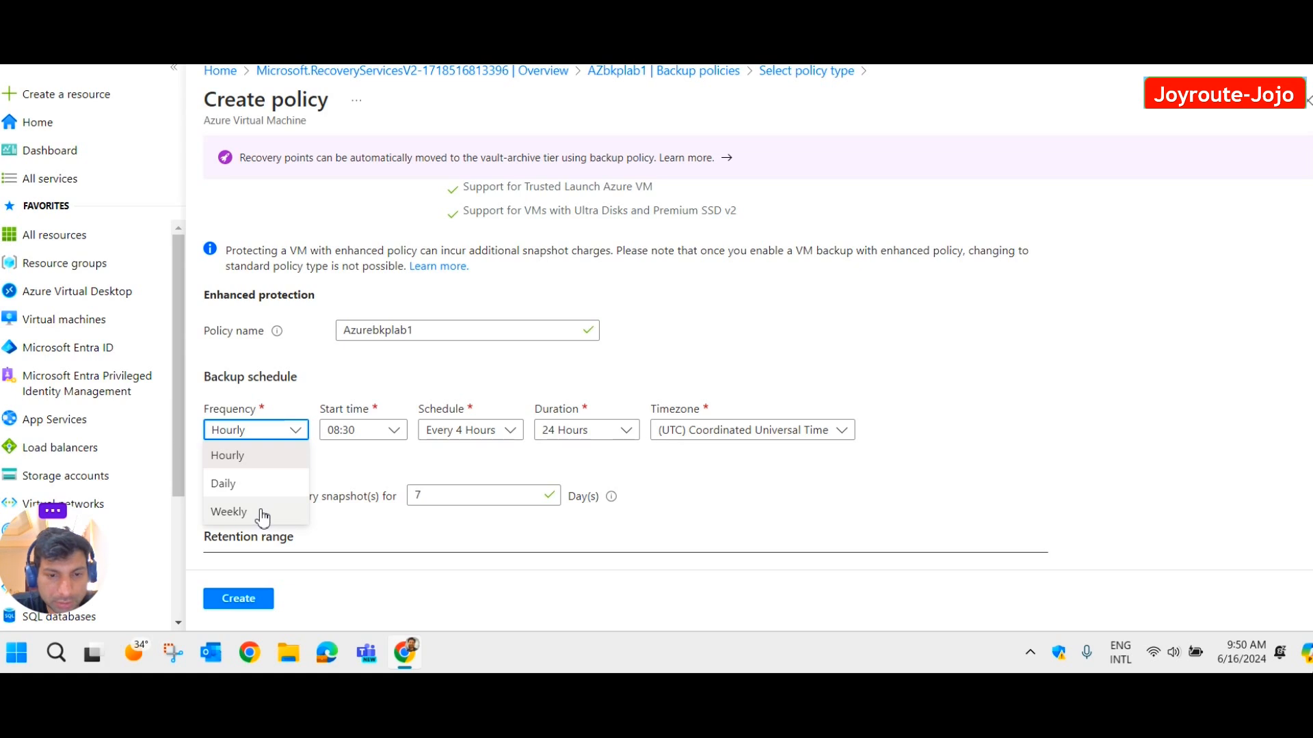
click(245, 484)
click(395, 430)
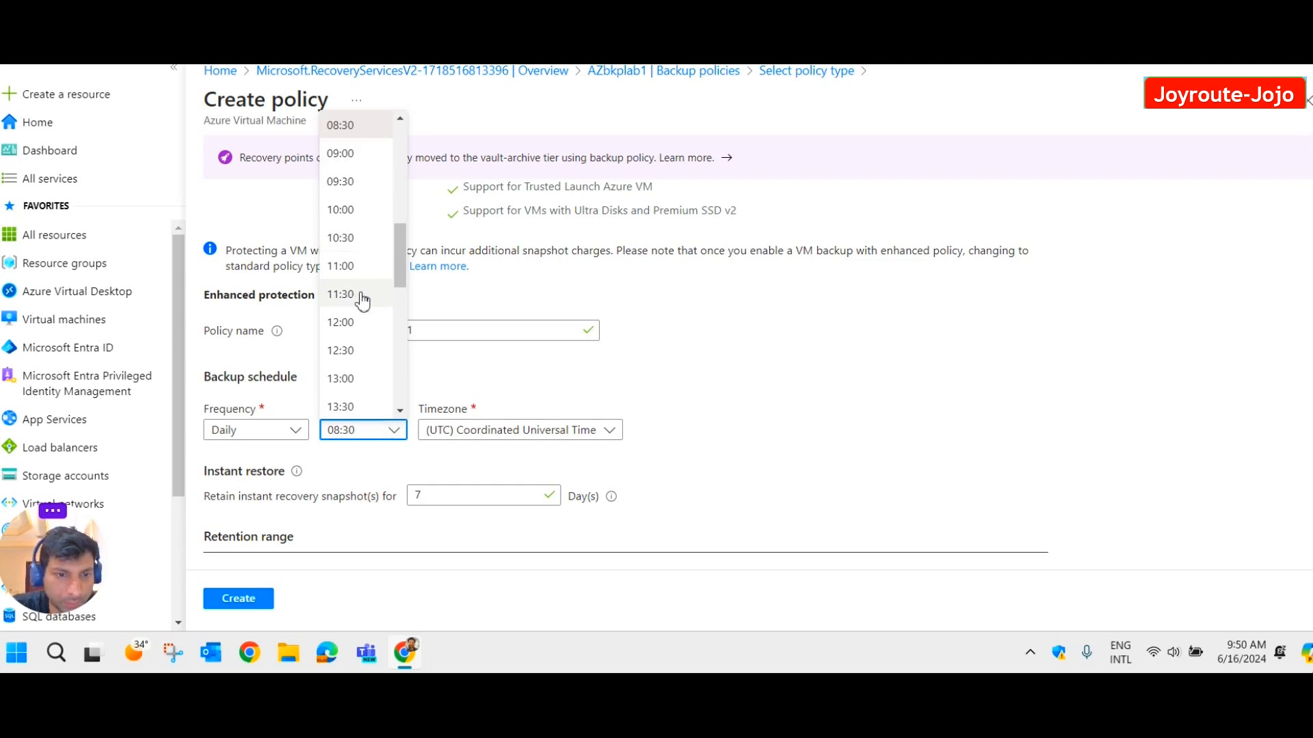
scroll(363, 301, down, 5)
scroll(363, 306, down, 3)
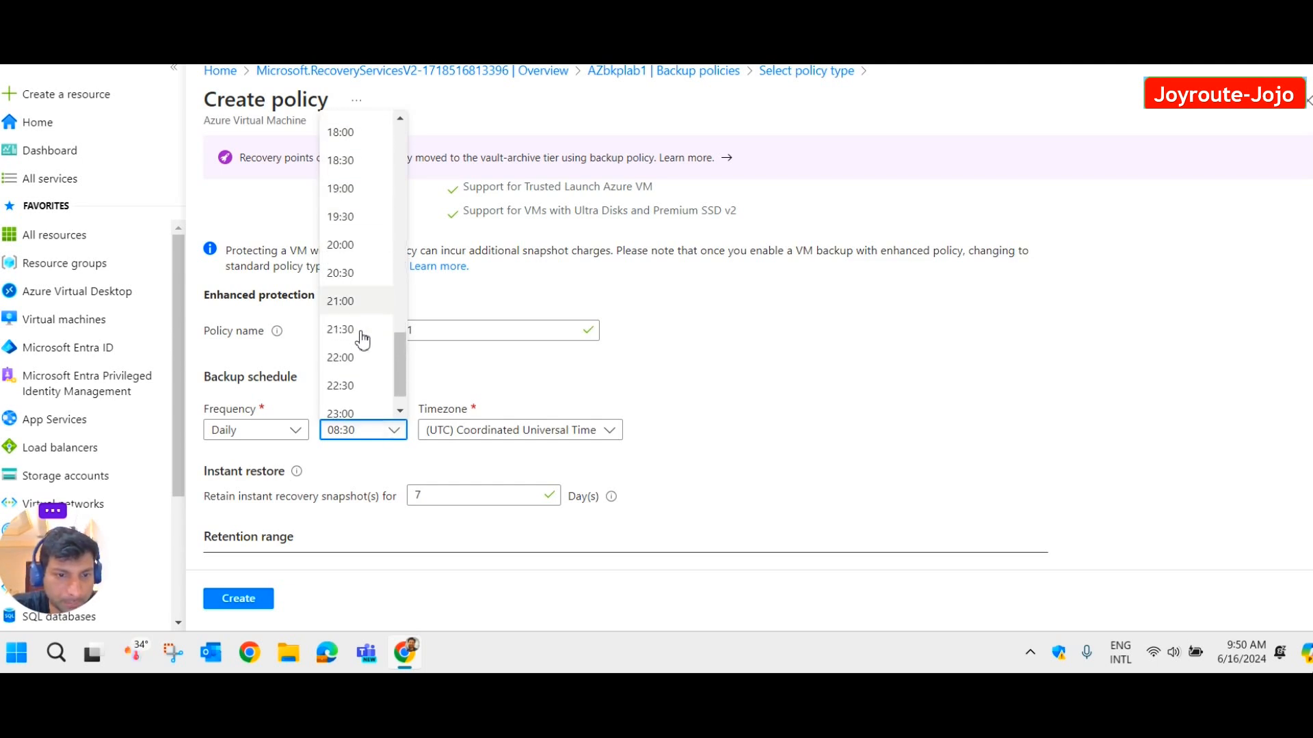
click(359, 275)
click(610, 432)
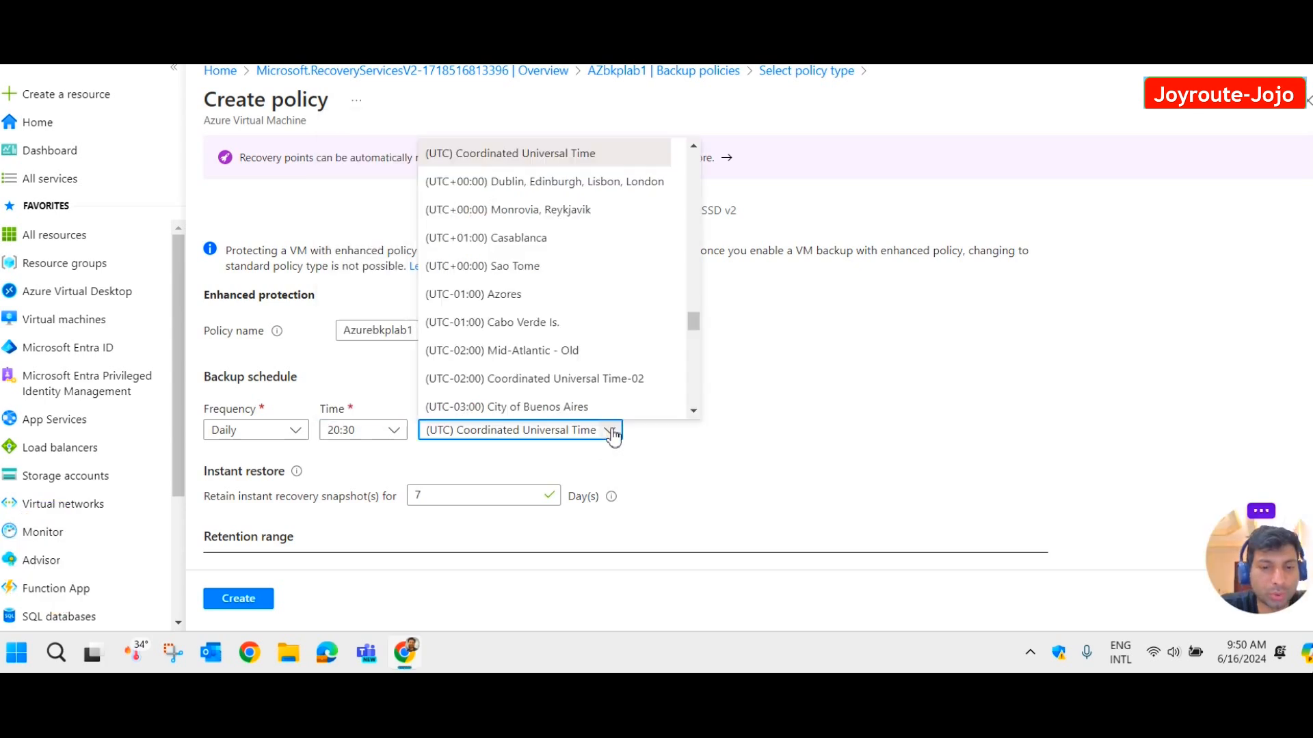
scroll(581, 296, down, 2)
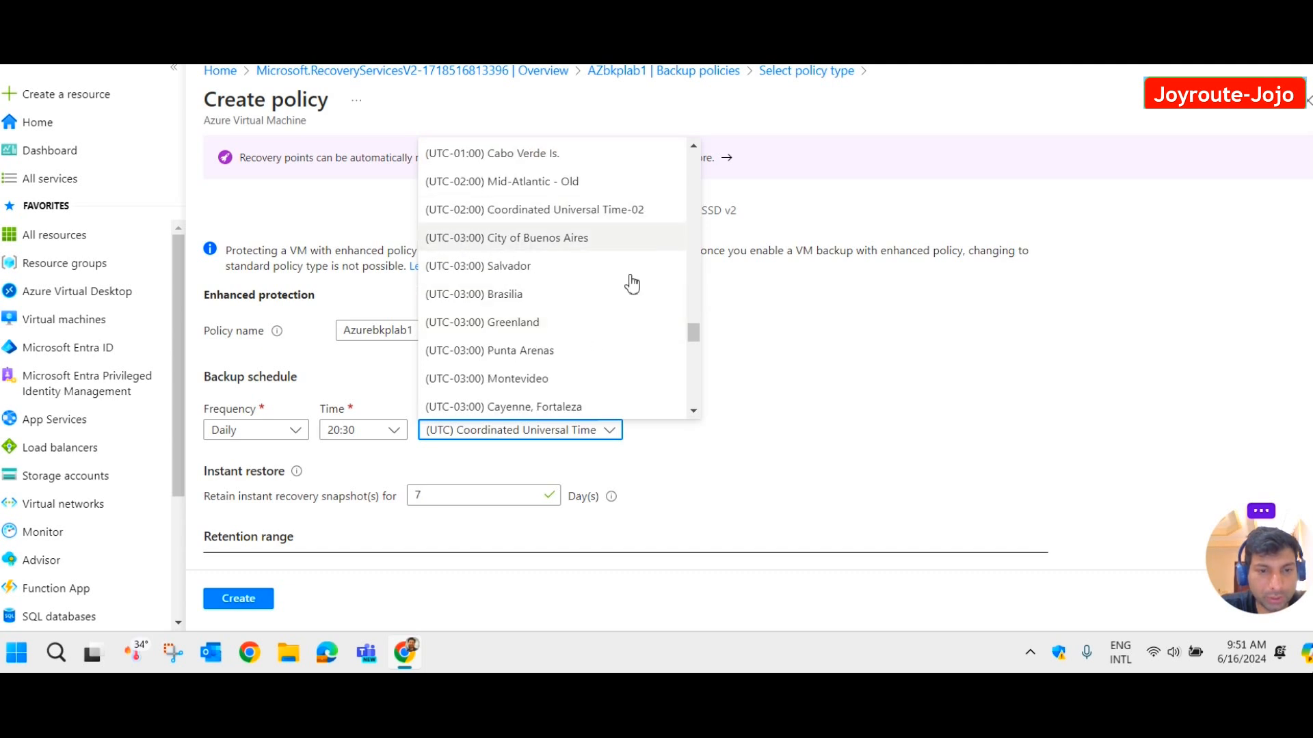
click(807, 380)
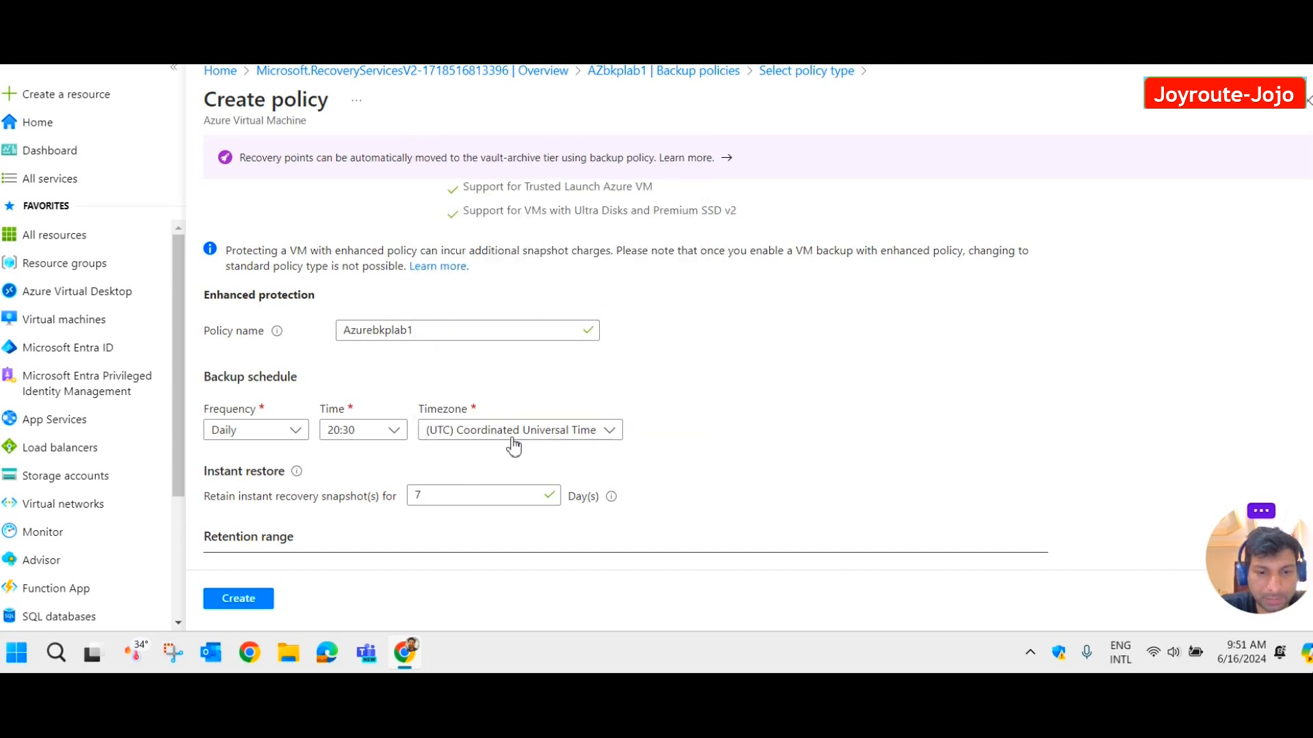
scroll(615, 427, down, 1)
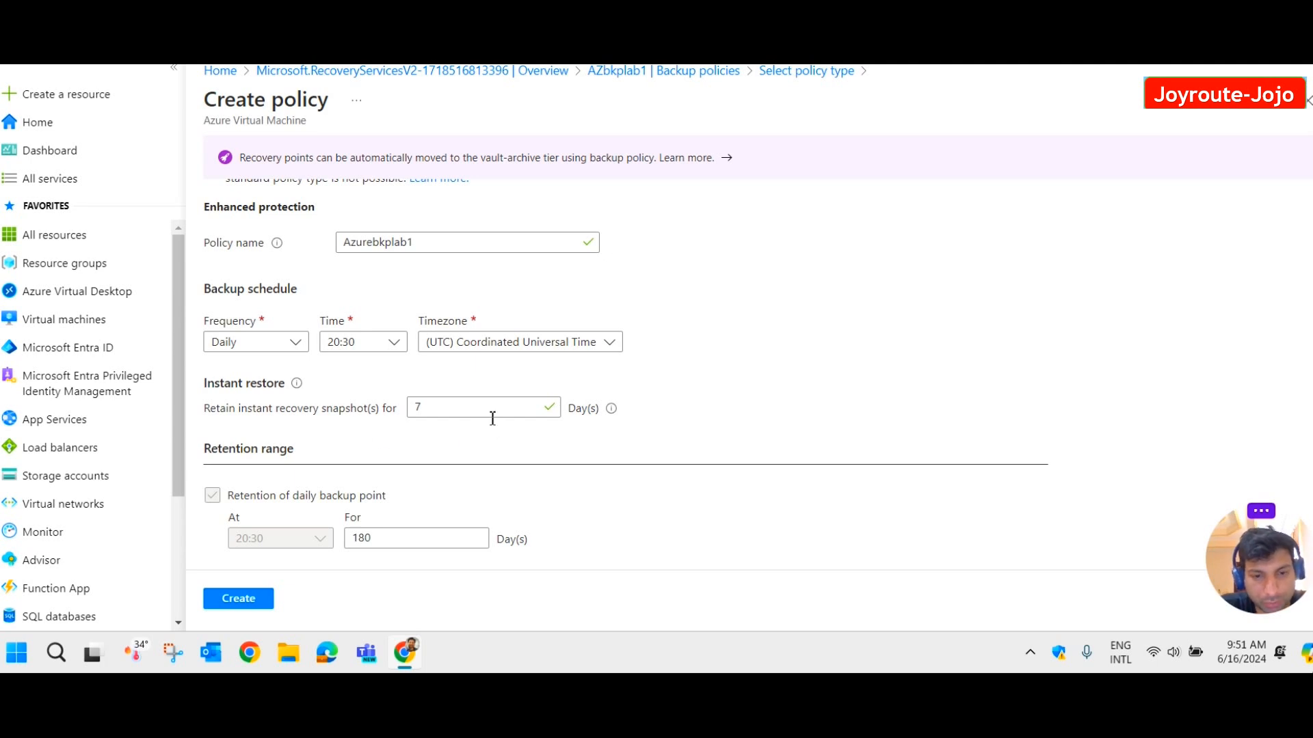
click(447, 405)
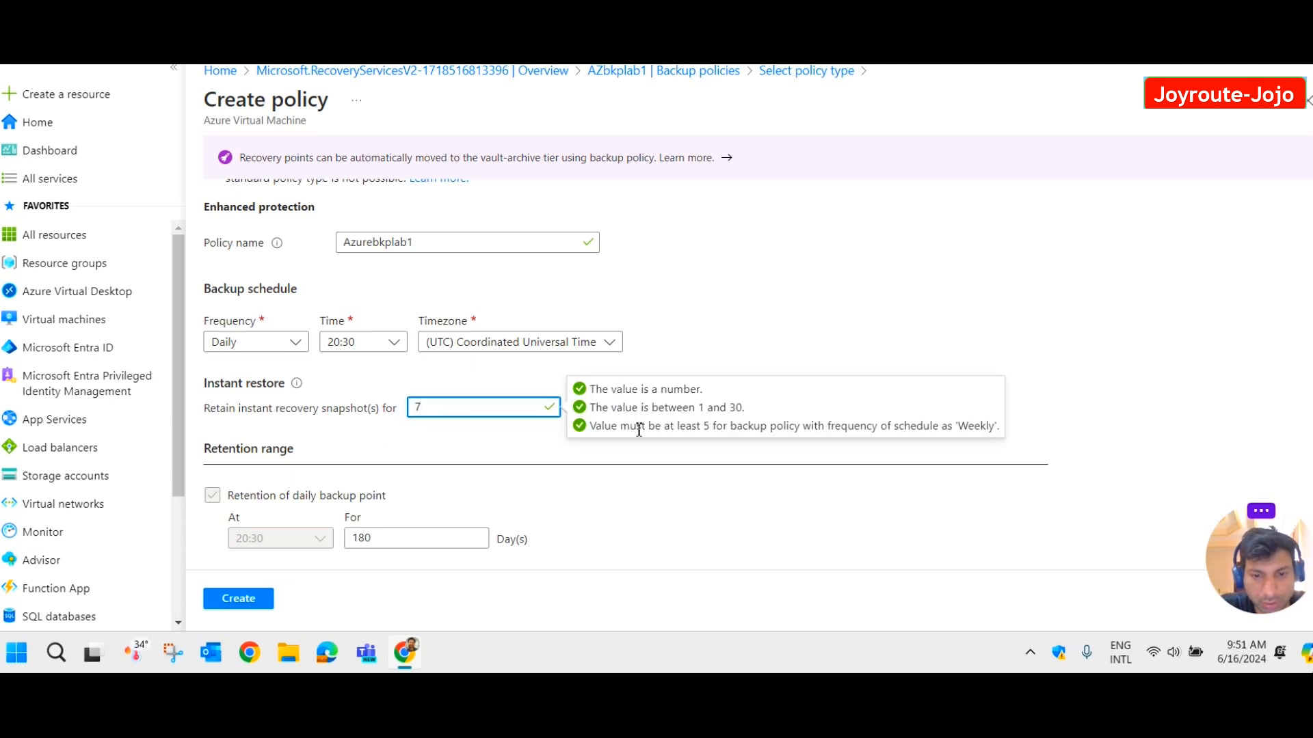
drag(745, 409, 578, 411)
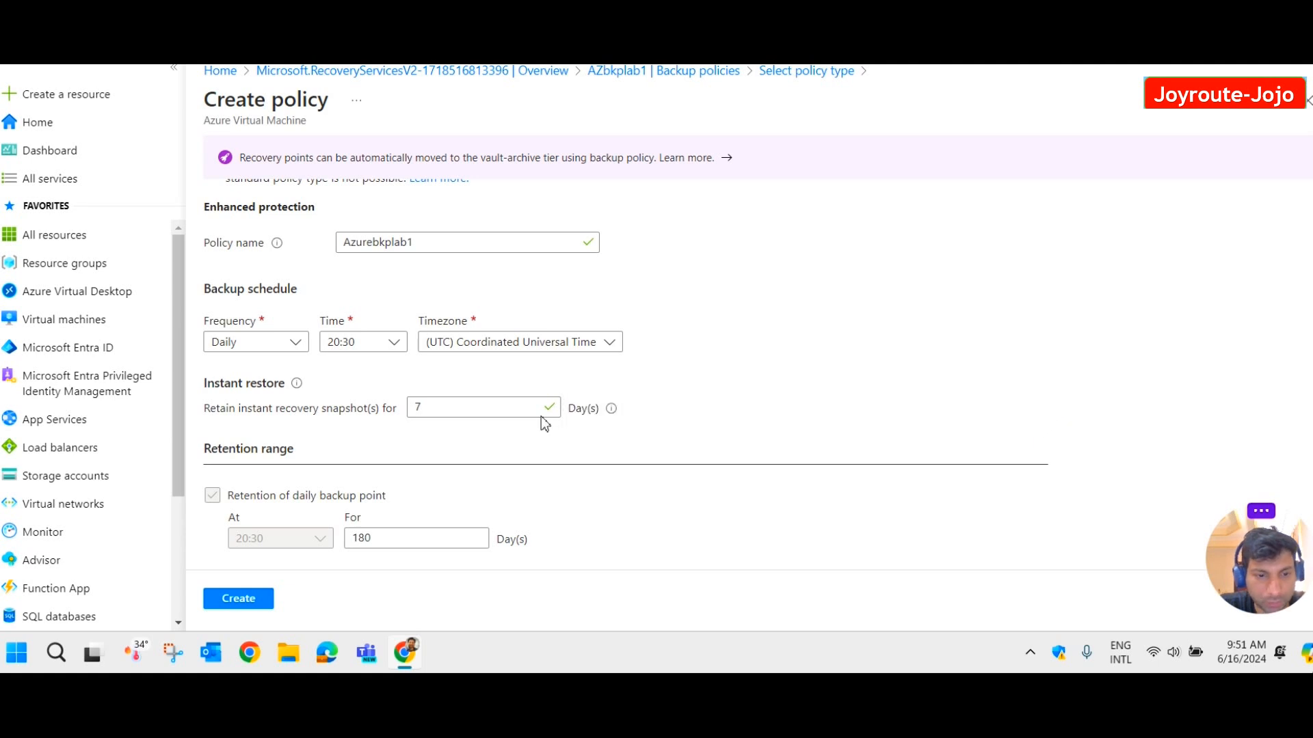
scroll(545, 419, down, 3)
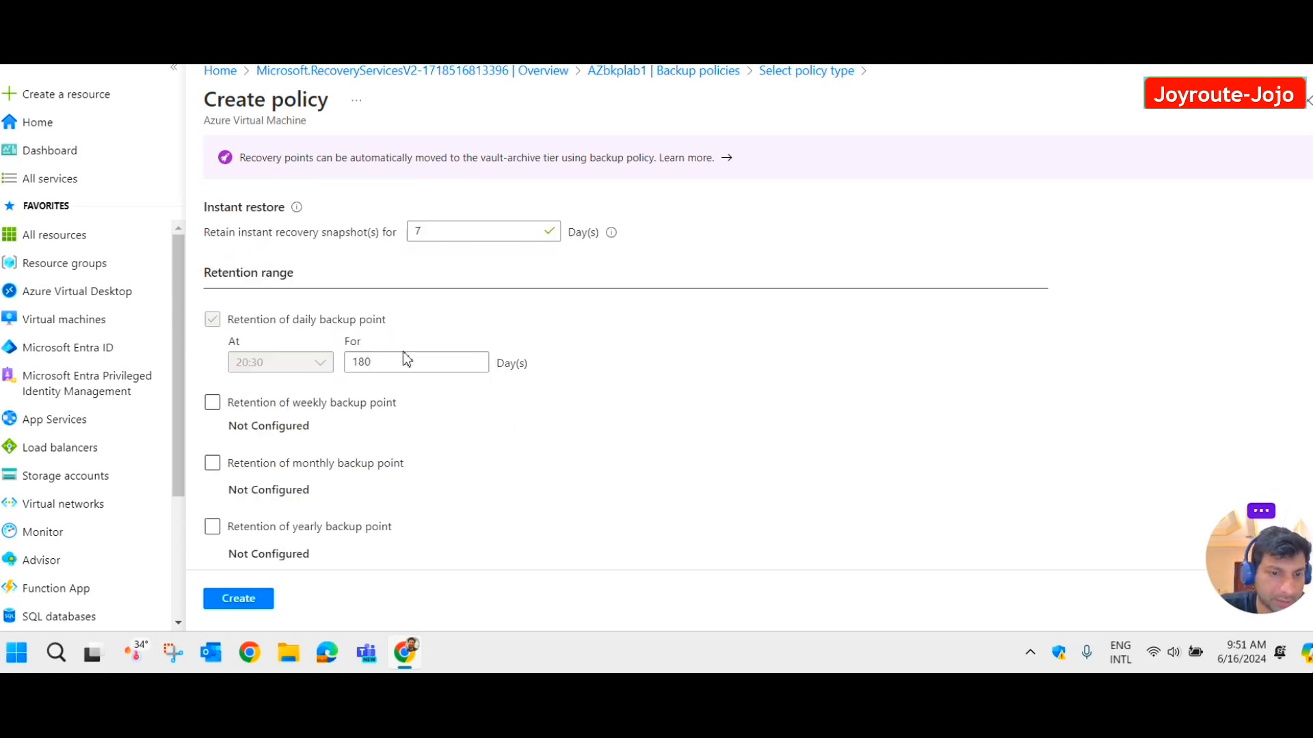
drag(383, 361, 313, 362)
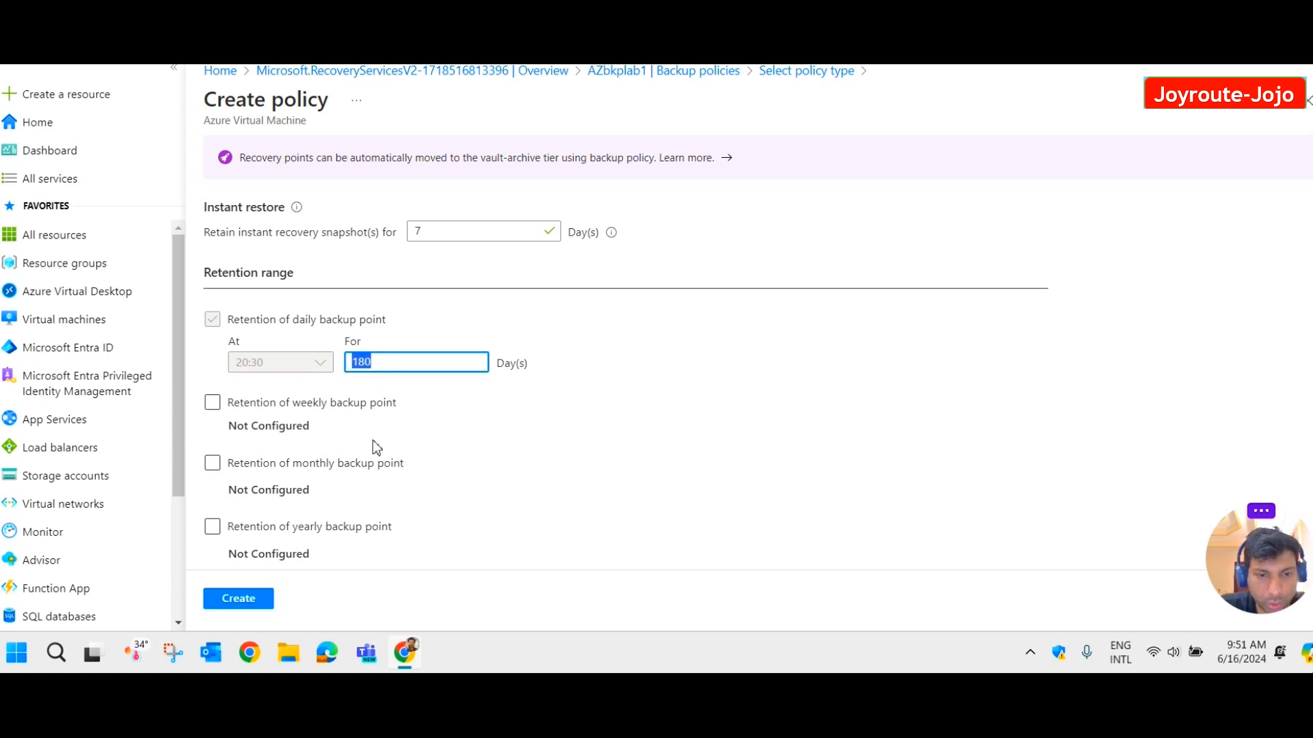
scroll(462, 416, down, 3)
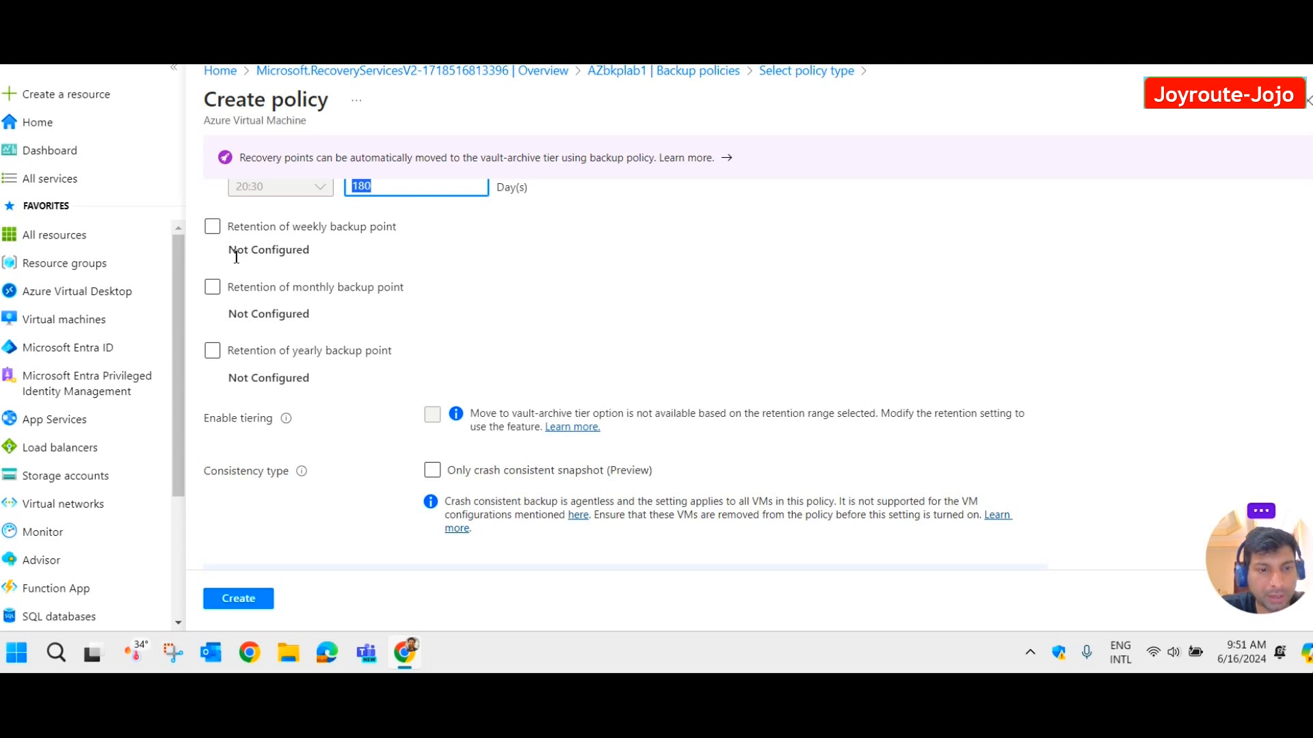
click(214, 230)
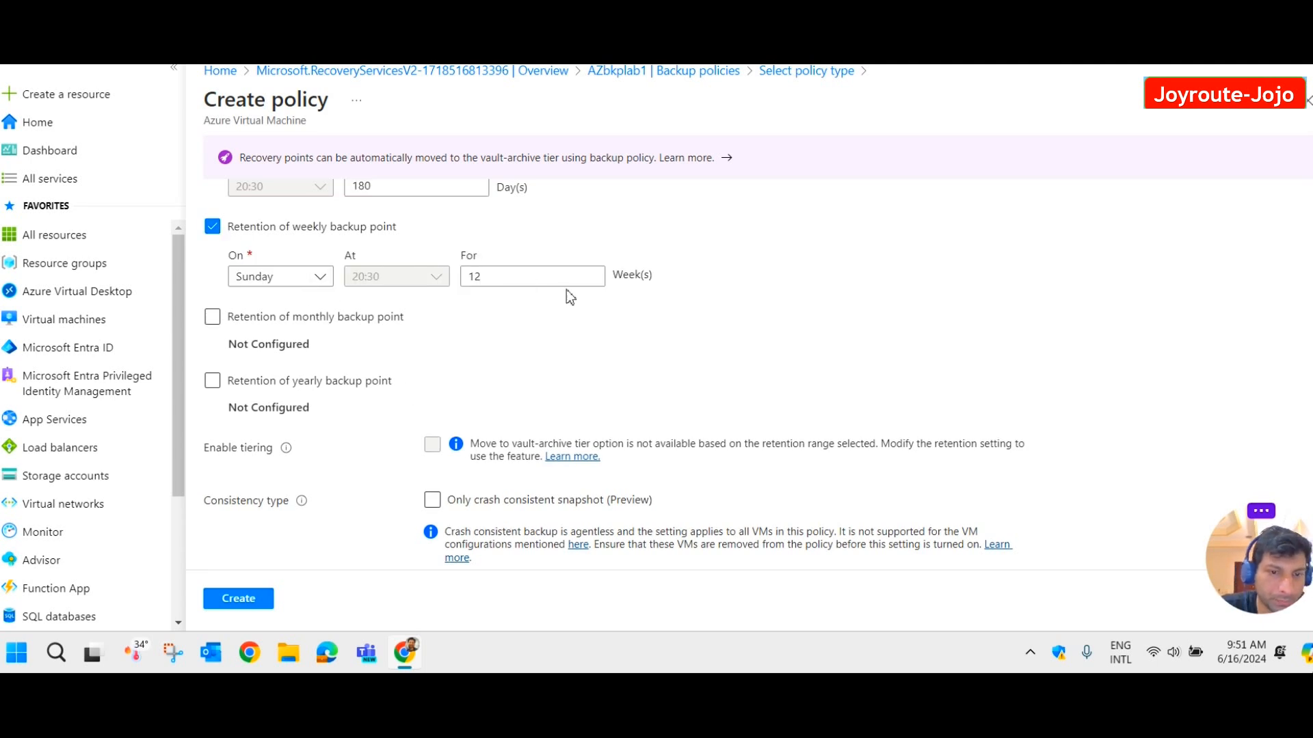
click(212, 228)
click(212, 287)
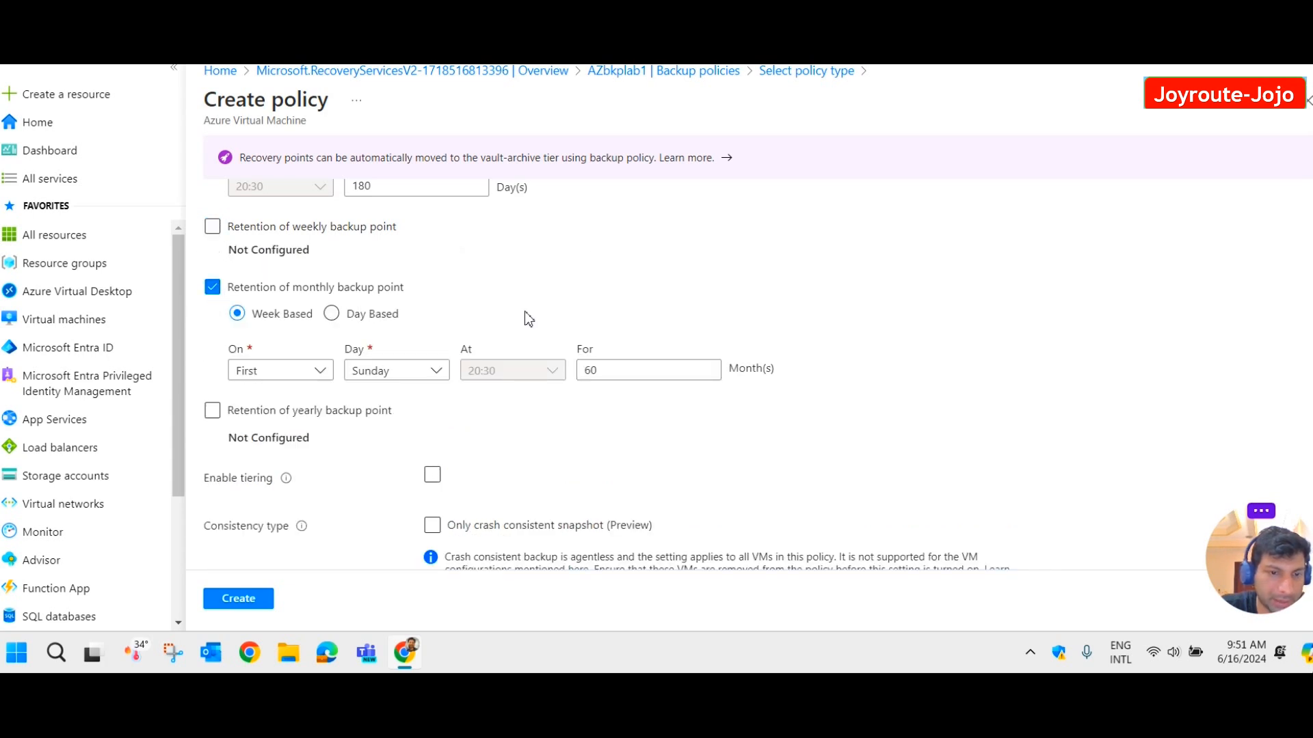
click(212, 288)
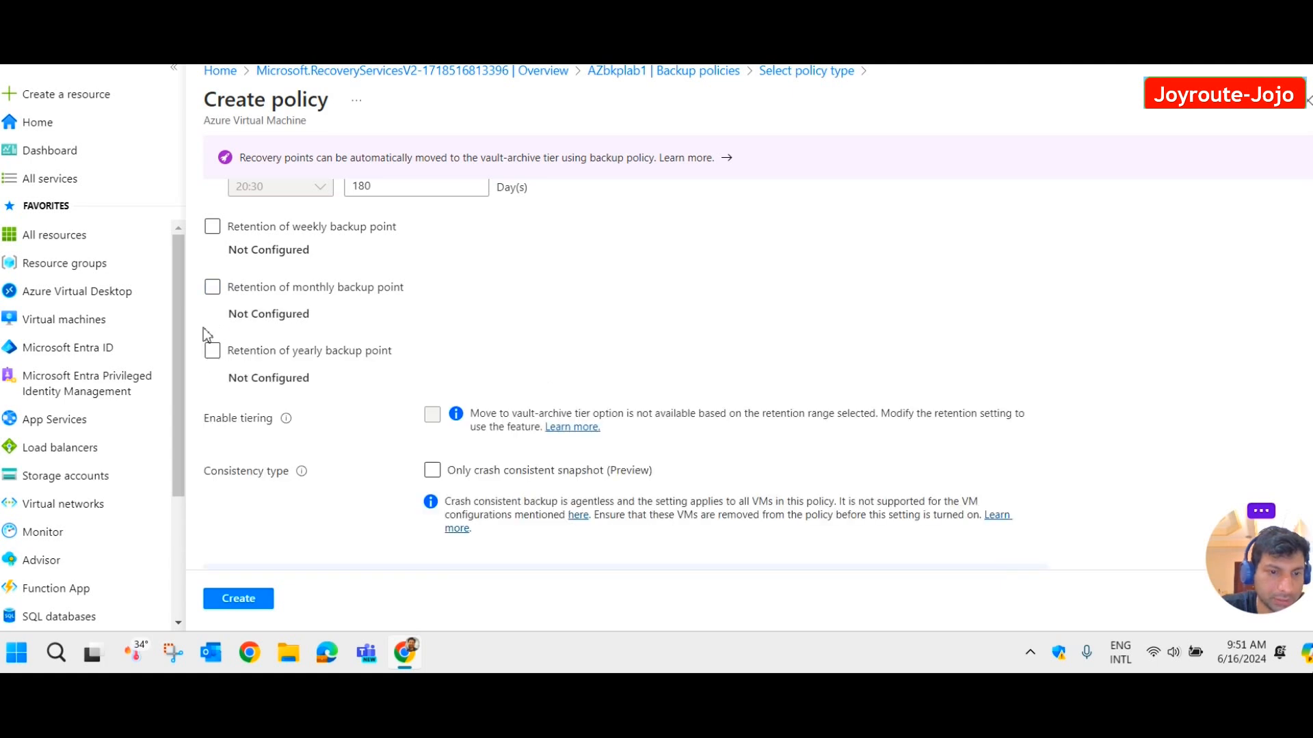
click(212, 352)
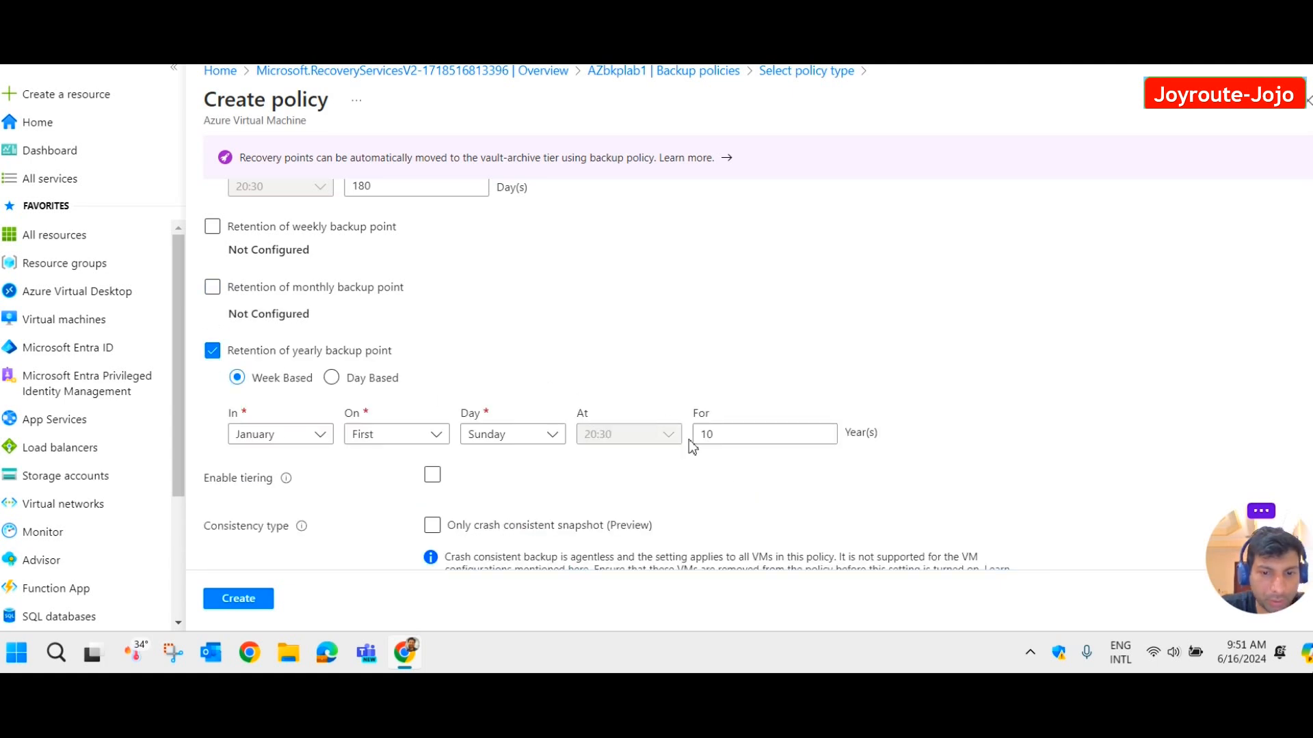
click(759, 435)
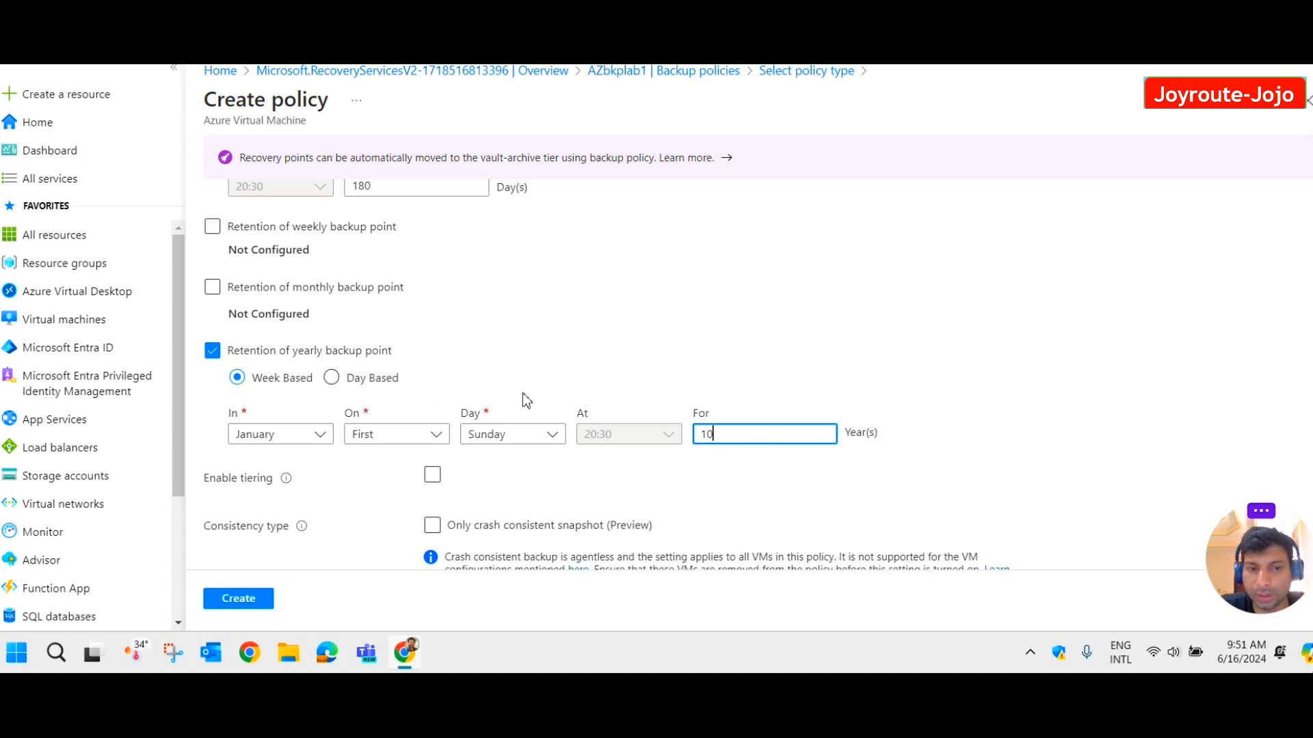
click(214, 356)
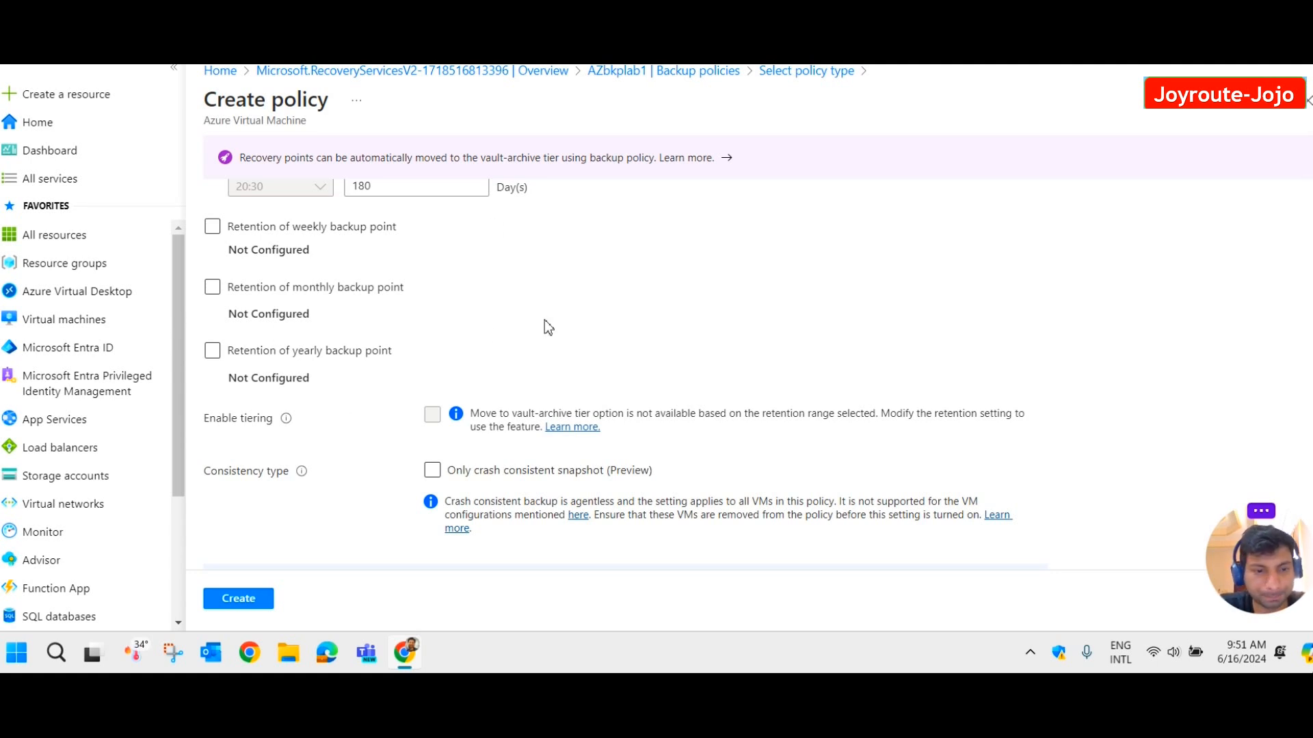
scroll(544, 328, down, 2)
click(554, 344)
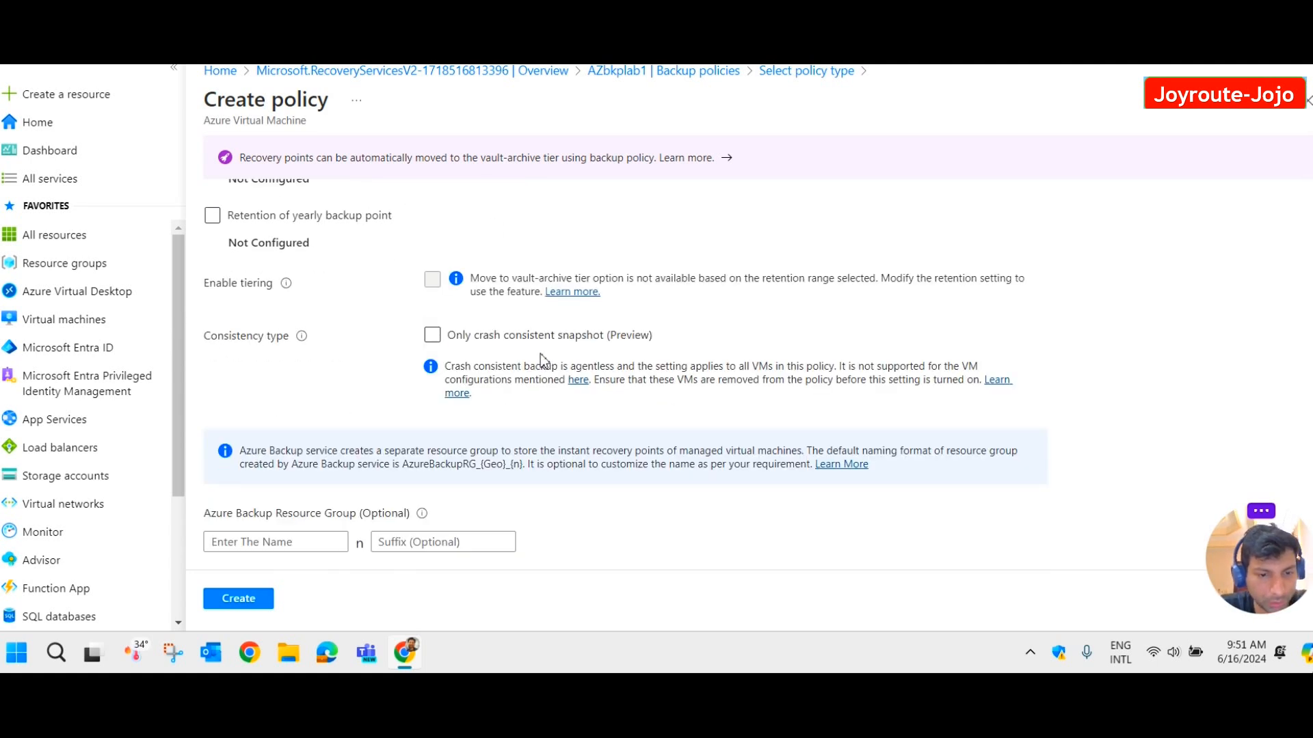
scroll(306, 488, up, 5)
scroll(362, 482, up, 4)
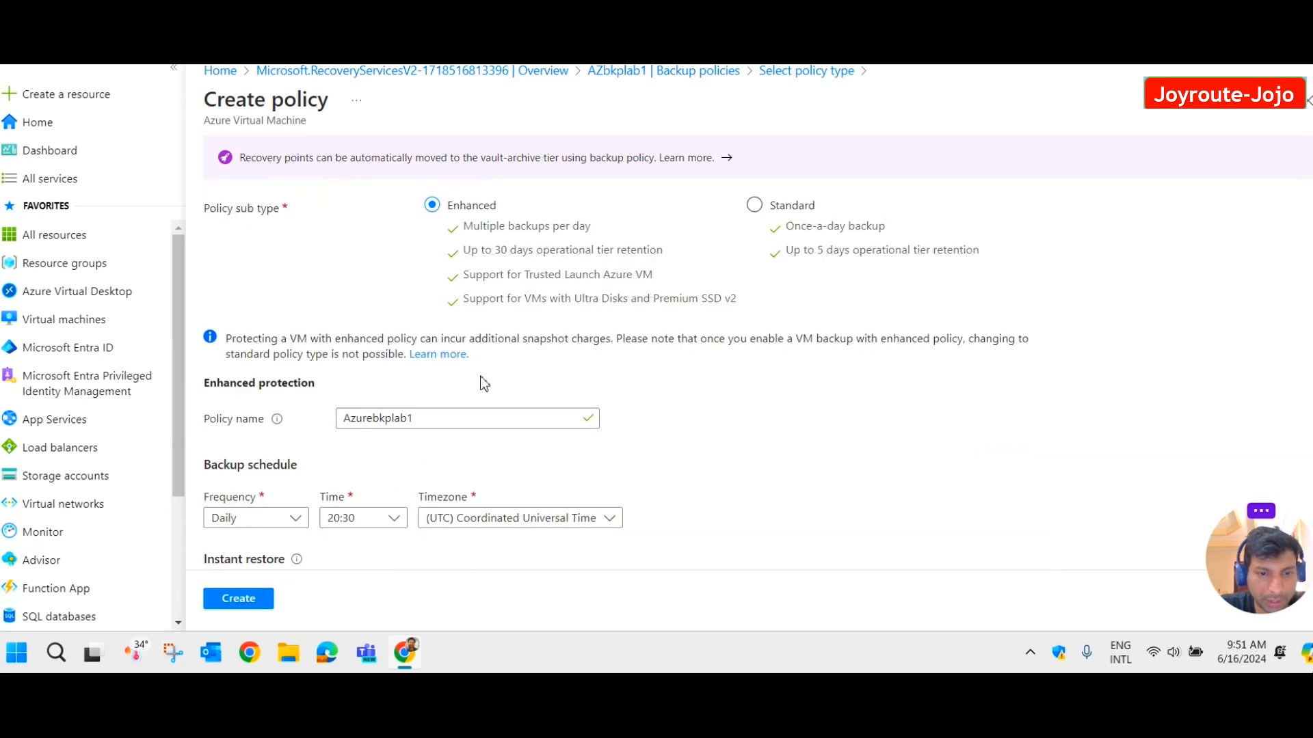
scroll(471, 399, down, 1)
scroll(574, 321, down, 1)
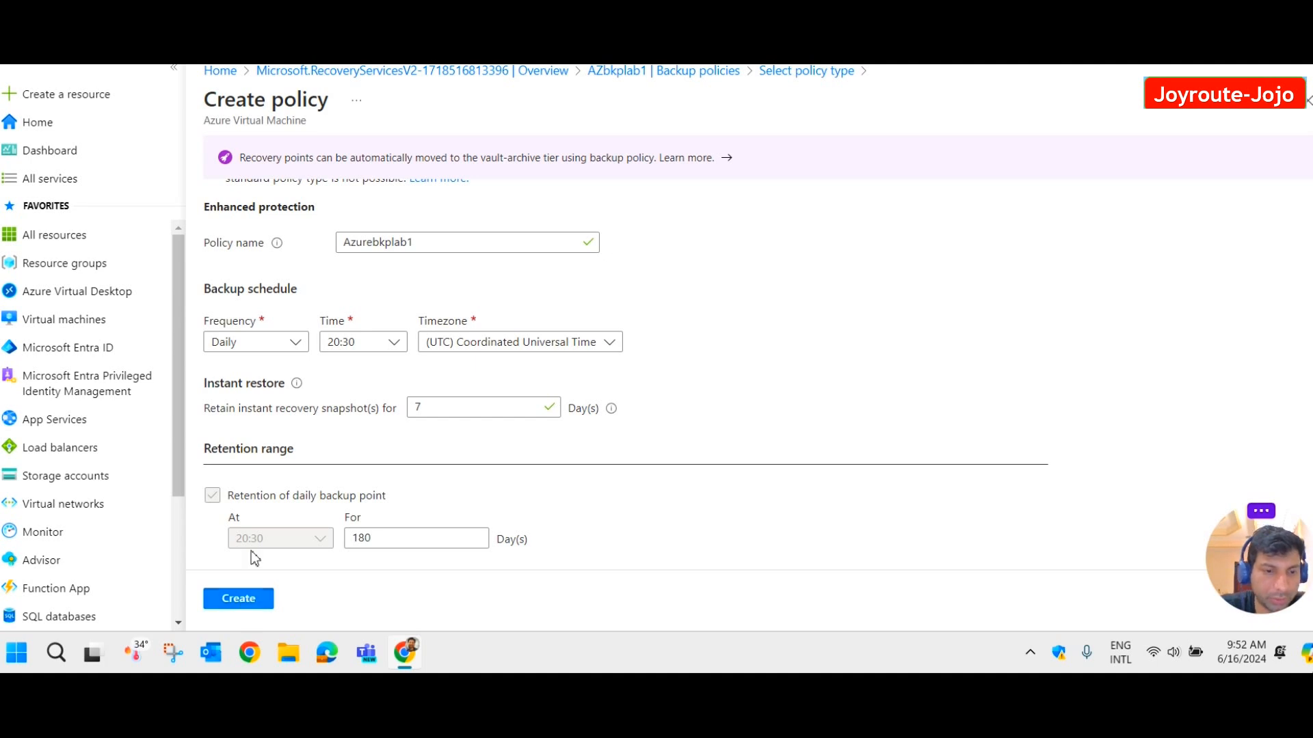
Change the schedule to Hourly every 8 hours, keeping 180-day daily retention.
scroll(257, 550, down, 2)
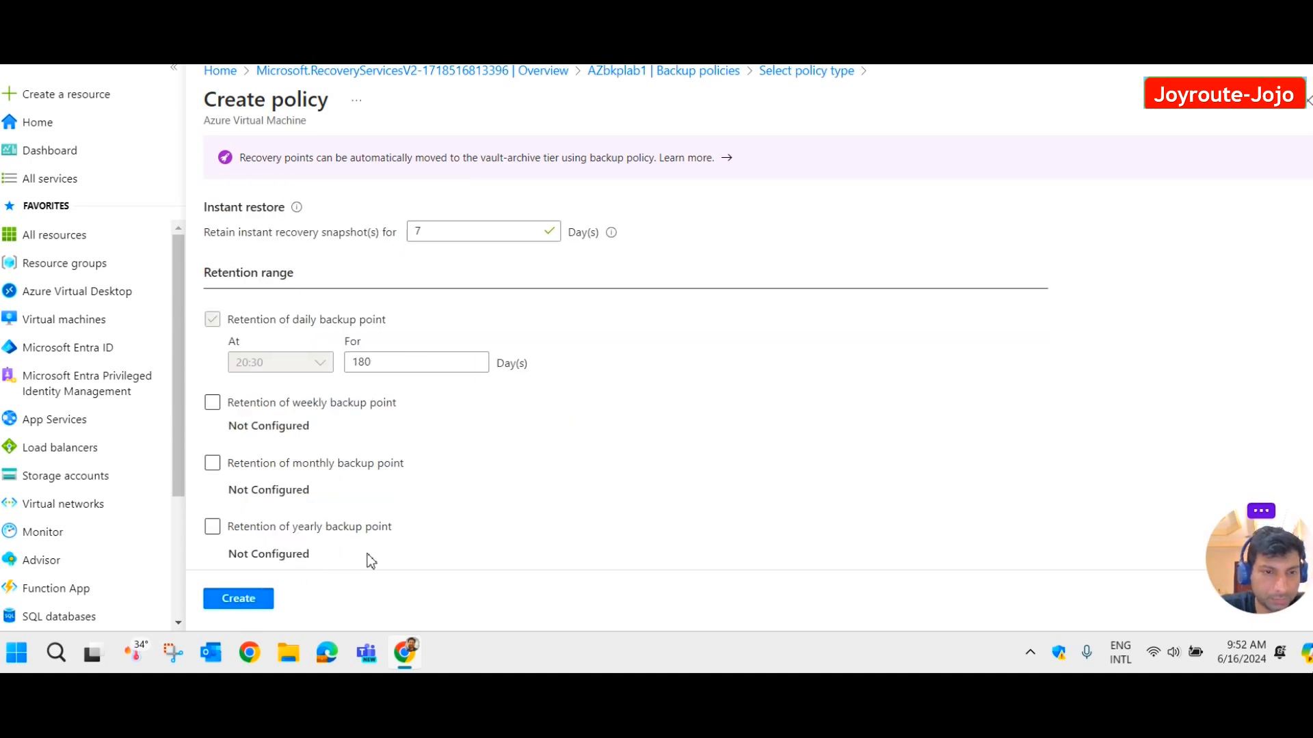
scroll(366, 557, up, 3)
click(282, 437)
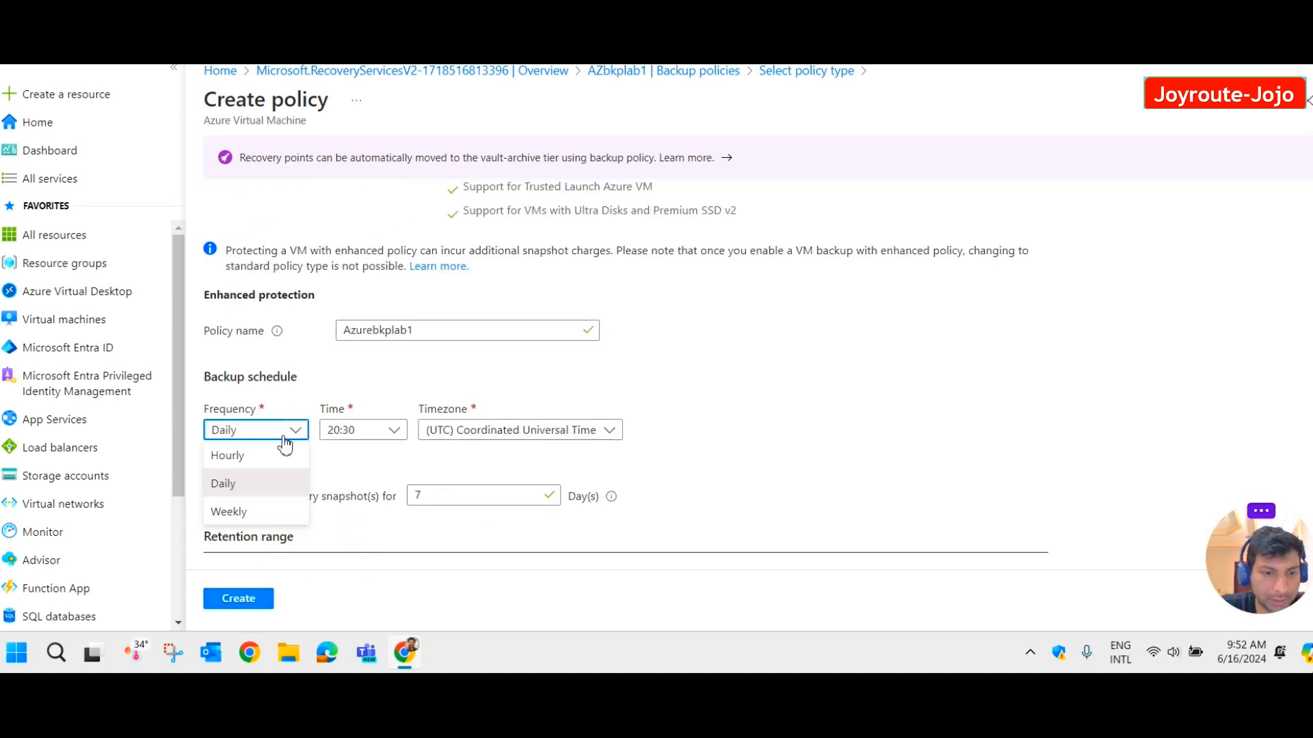
click(246, 457)
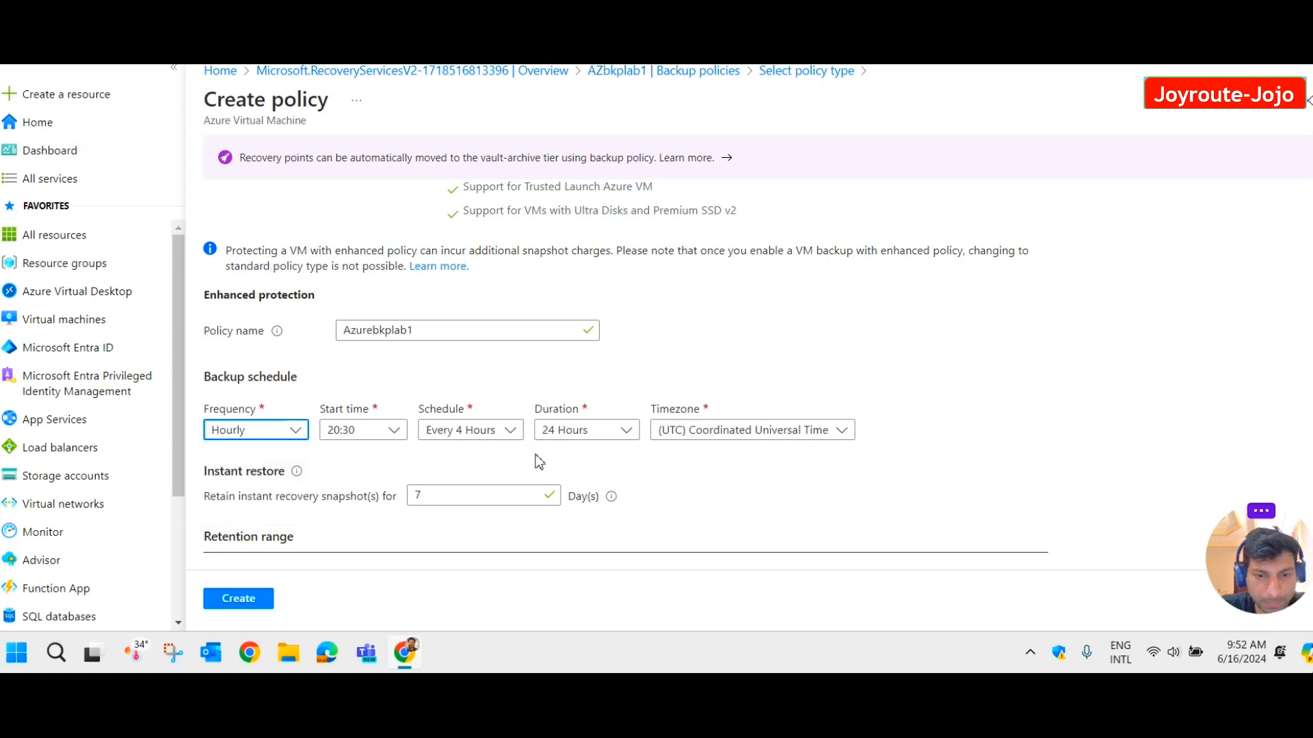
click(506, 432)
click(486, 514)
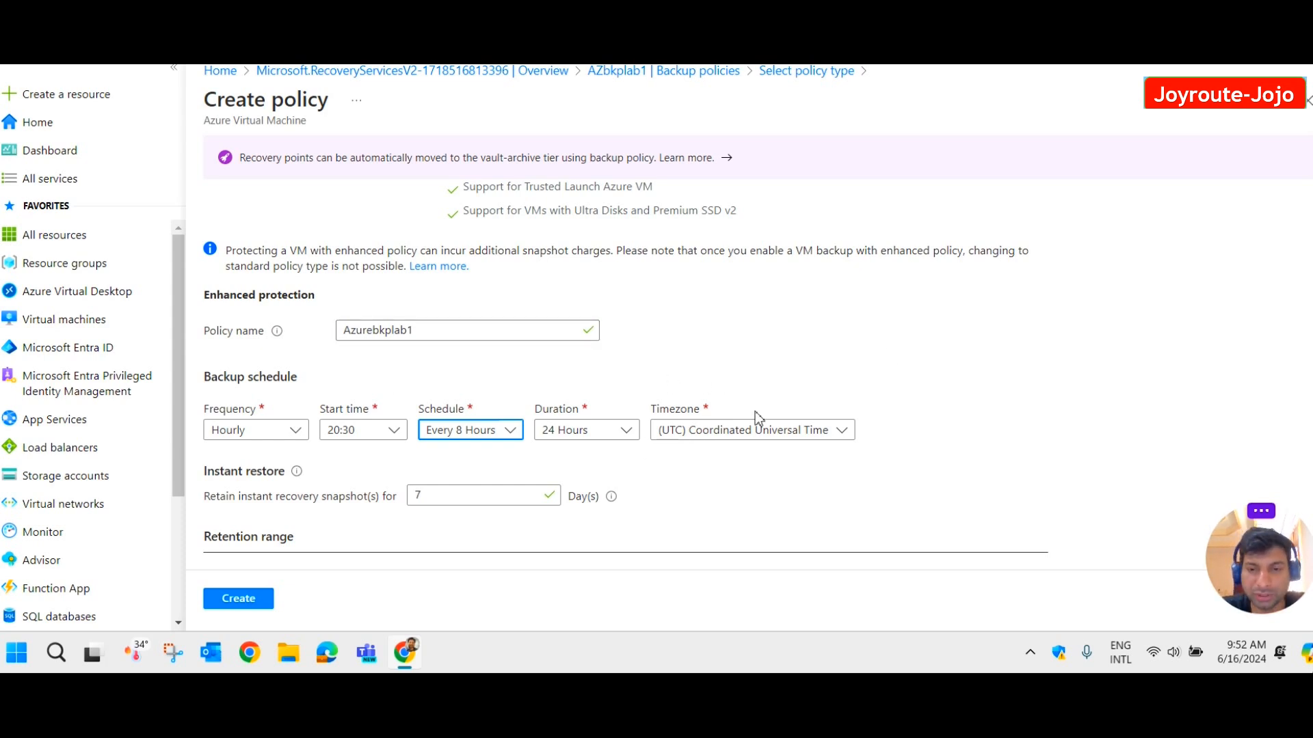
scroll(791, 399, down, 2)
scroll(301, 495, down, 3)
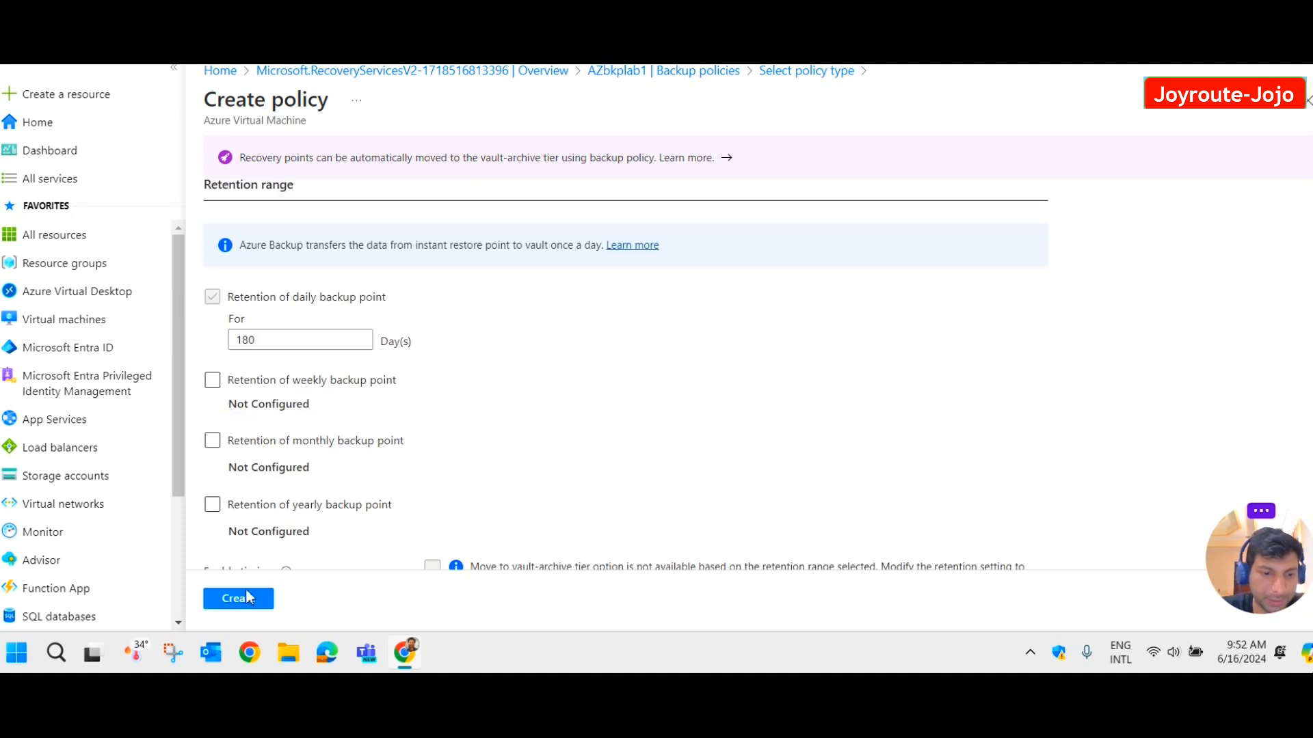
Create the Azurebkplab1 policy and return to the AZbkplab1 vault from its deployment.
click(248, 599)
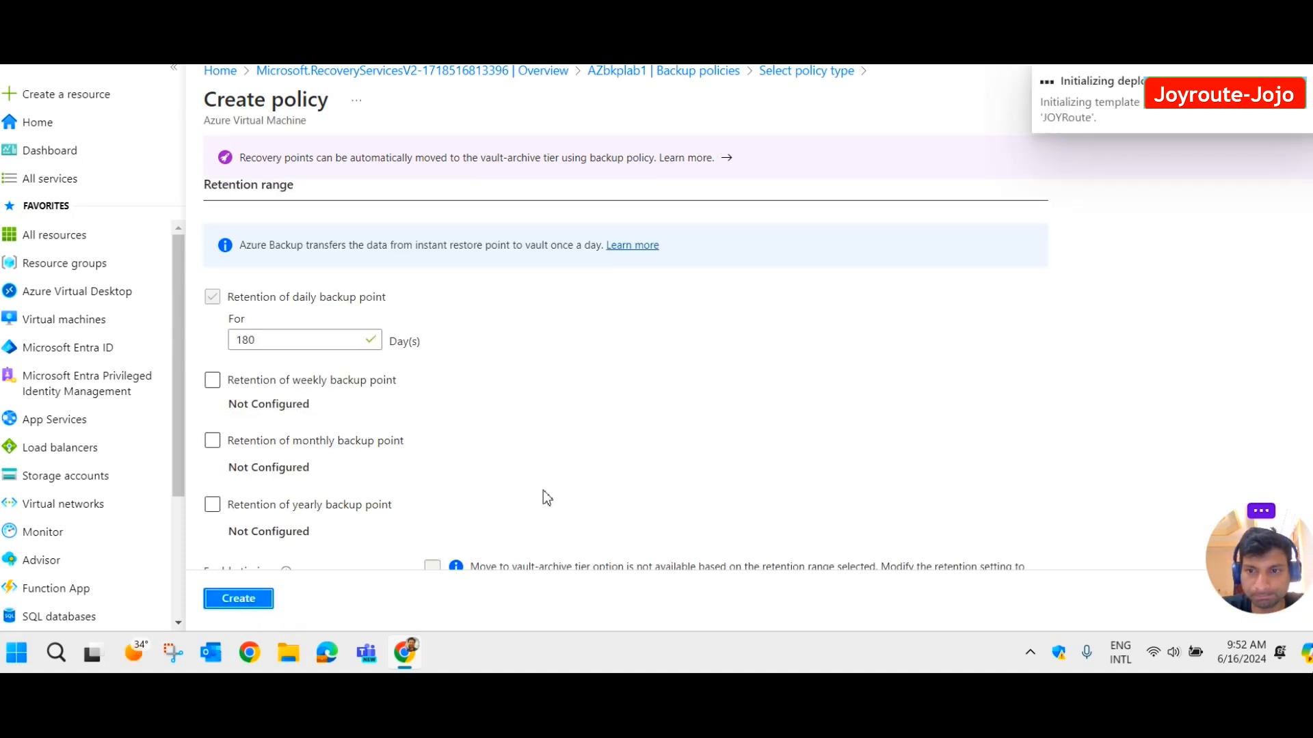
scroll(802, 429, up, 3)
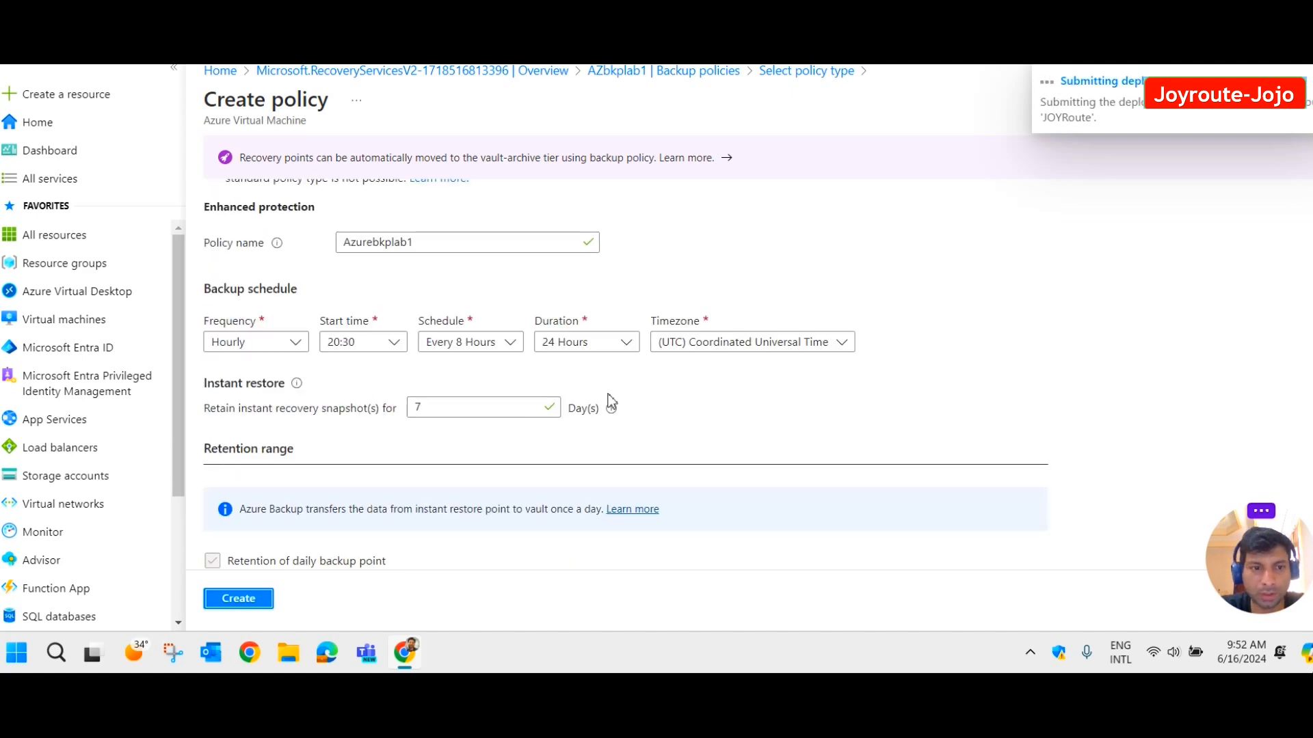
scroll(608, 393, up, 2)
click(1126, 109)
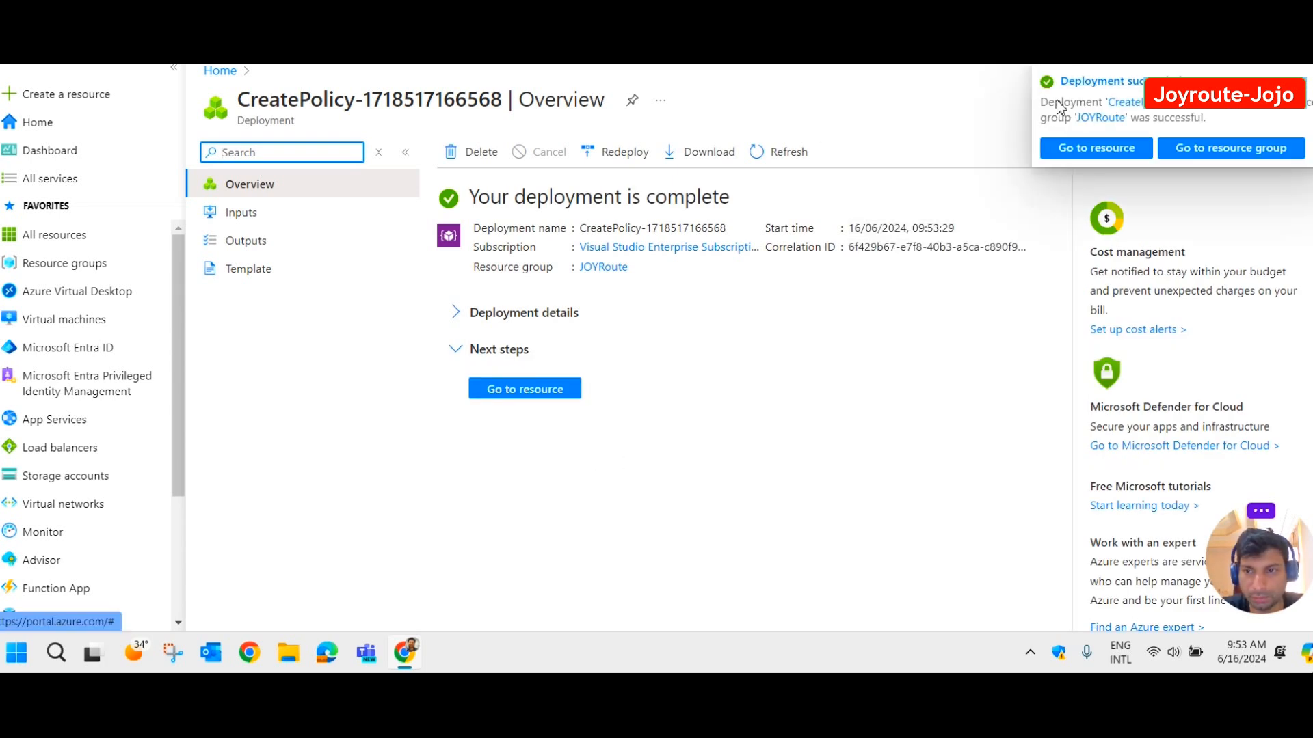
click(547, 391)
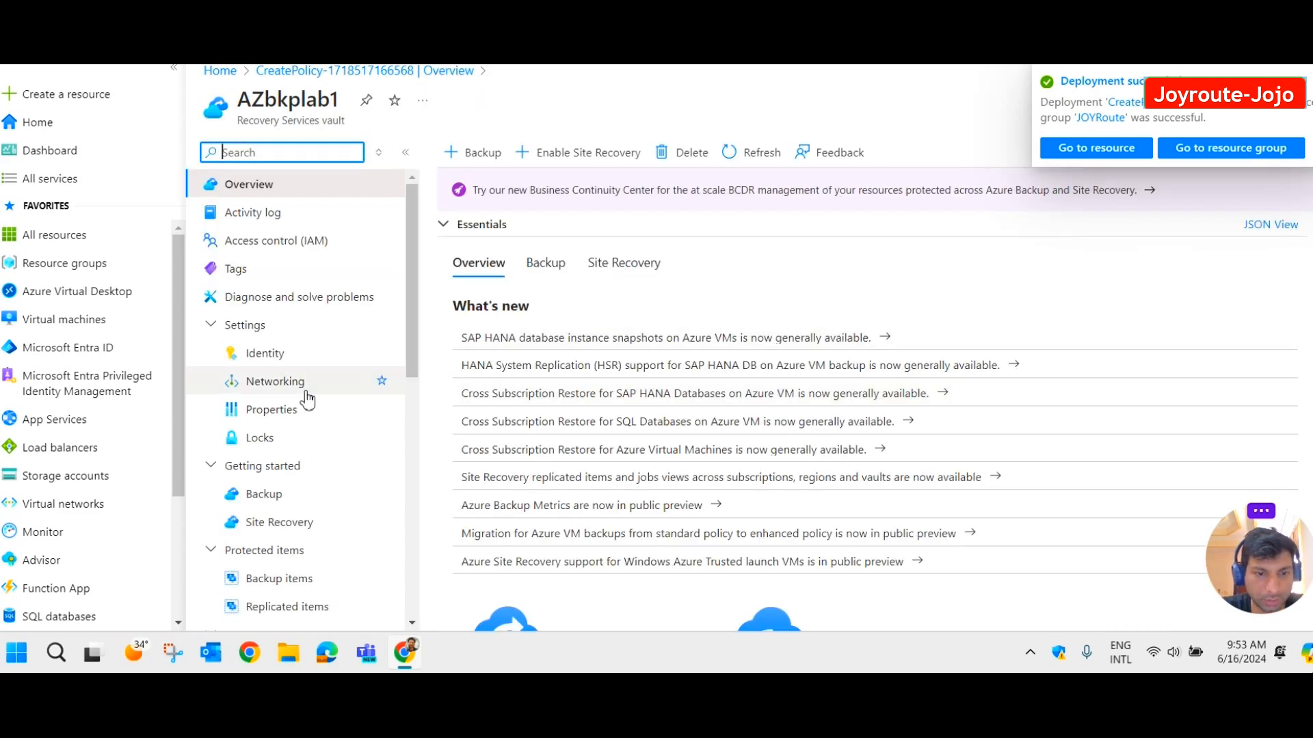
List the vault's Backup policies and highlight the Enhanced Azurebkplab1 policy.
scroll(343, 397, down, 3)
click(309, 490)
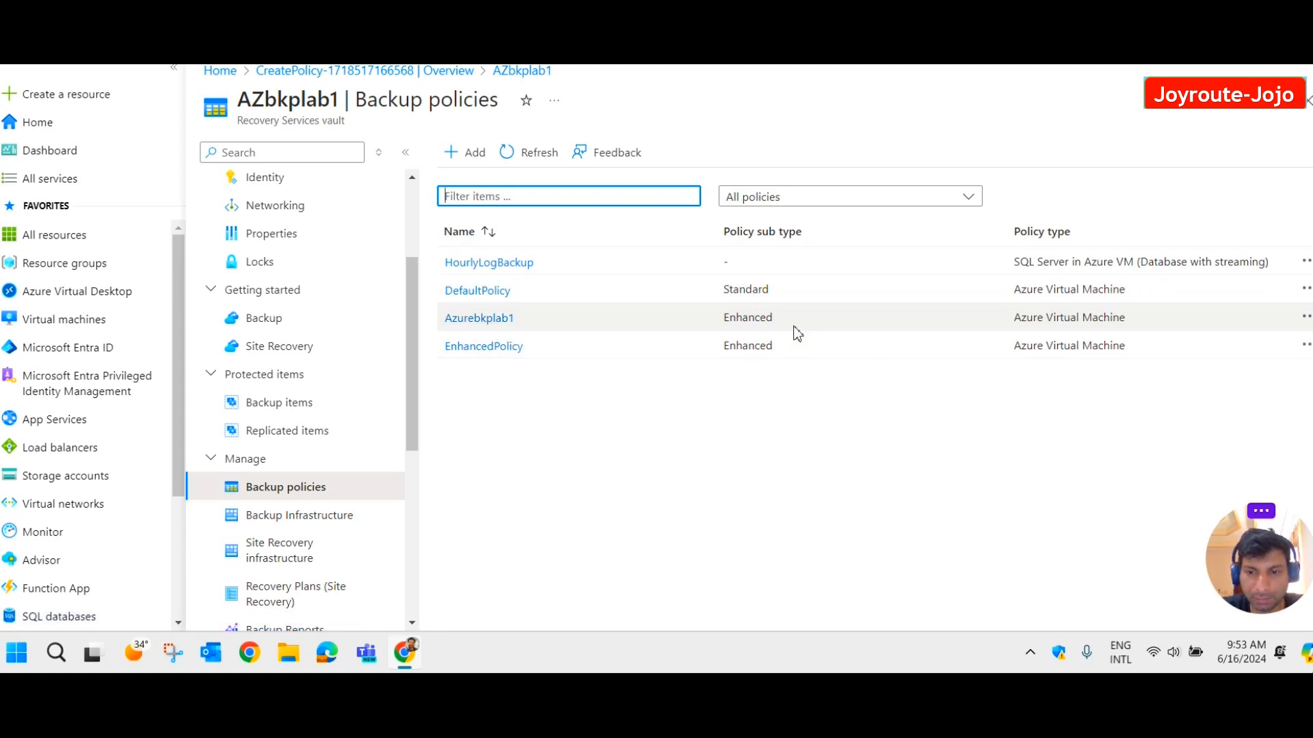
drag(1132, 319, 461, 315)
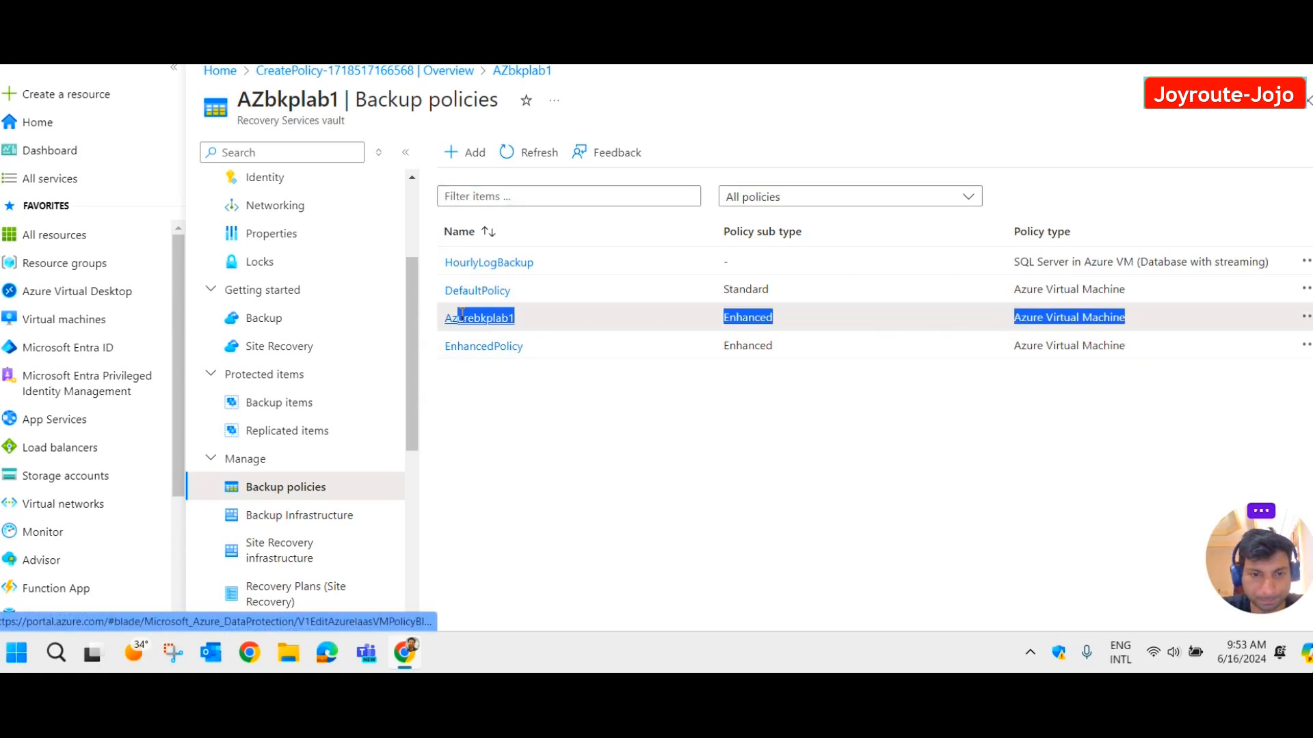
Check the vault's Backup items, all at zero, then start configuring backup for virtual machines.
click(519, 370)
scroll(288, 410, up, 1)
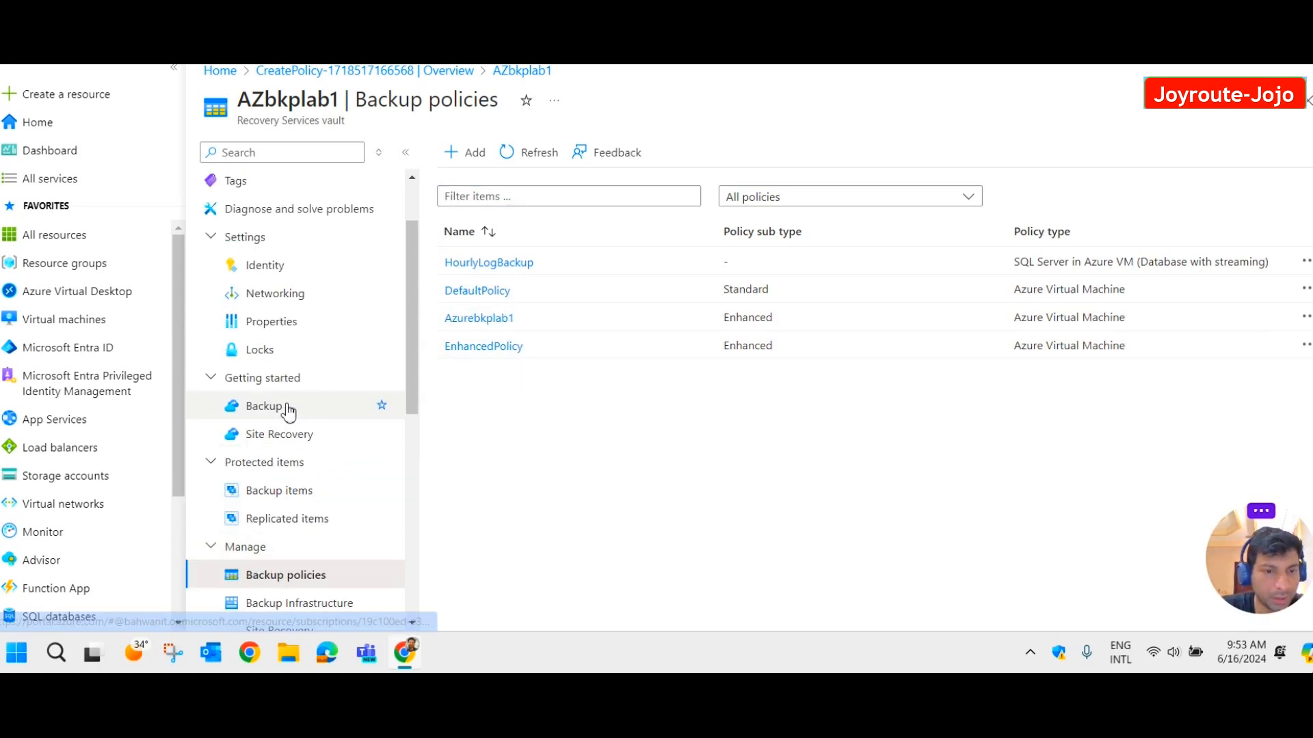
click(295, 493)
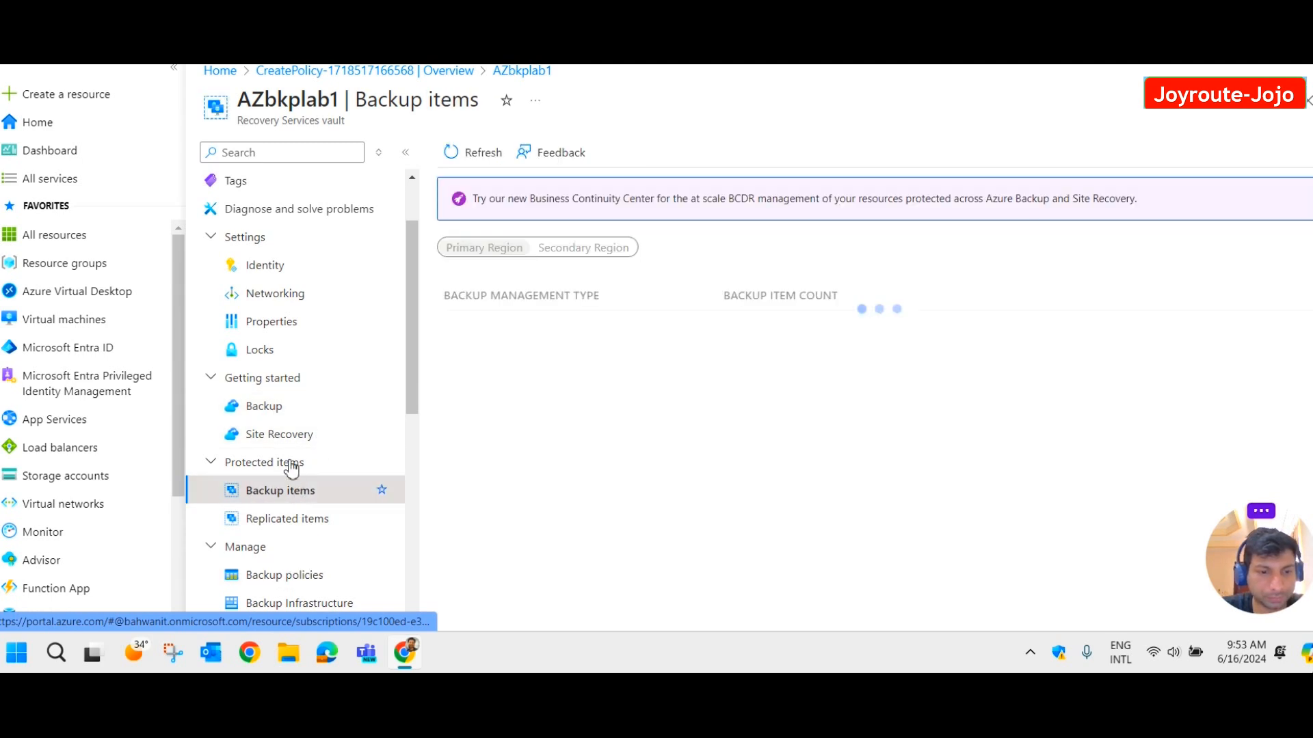
click(278, 414)
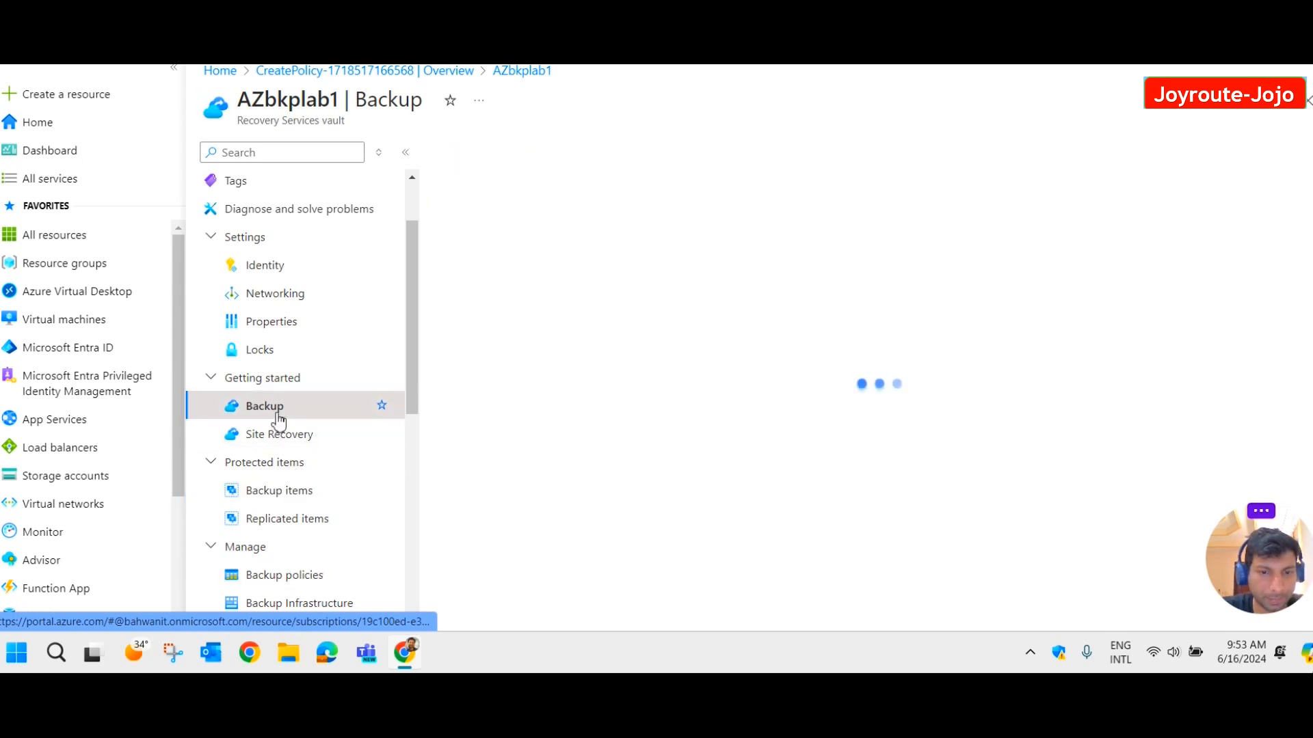
click(291, 491)
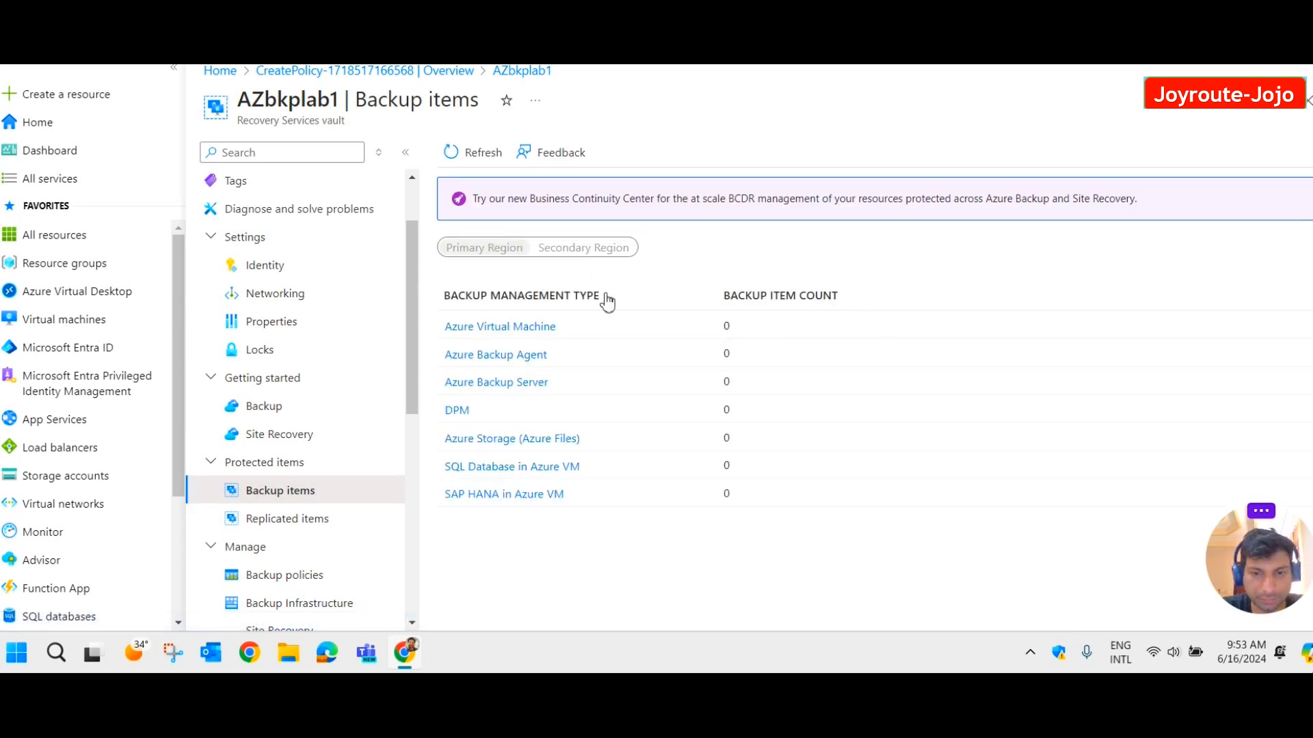
click(273, 415)
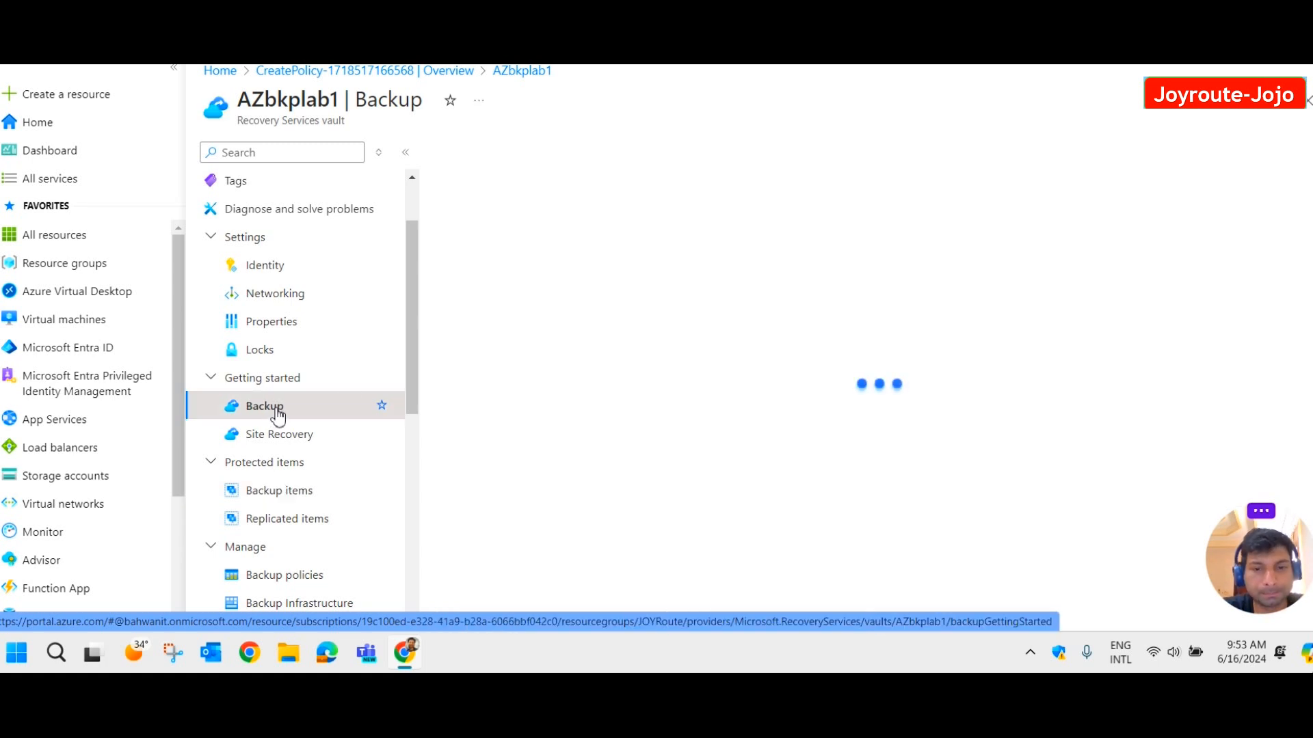
click(484, 375)
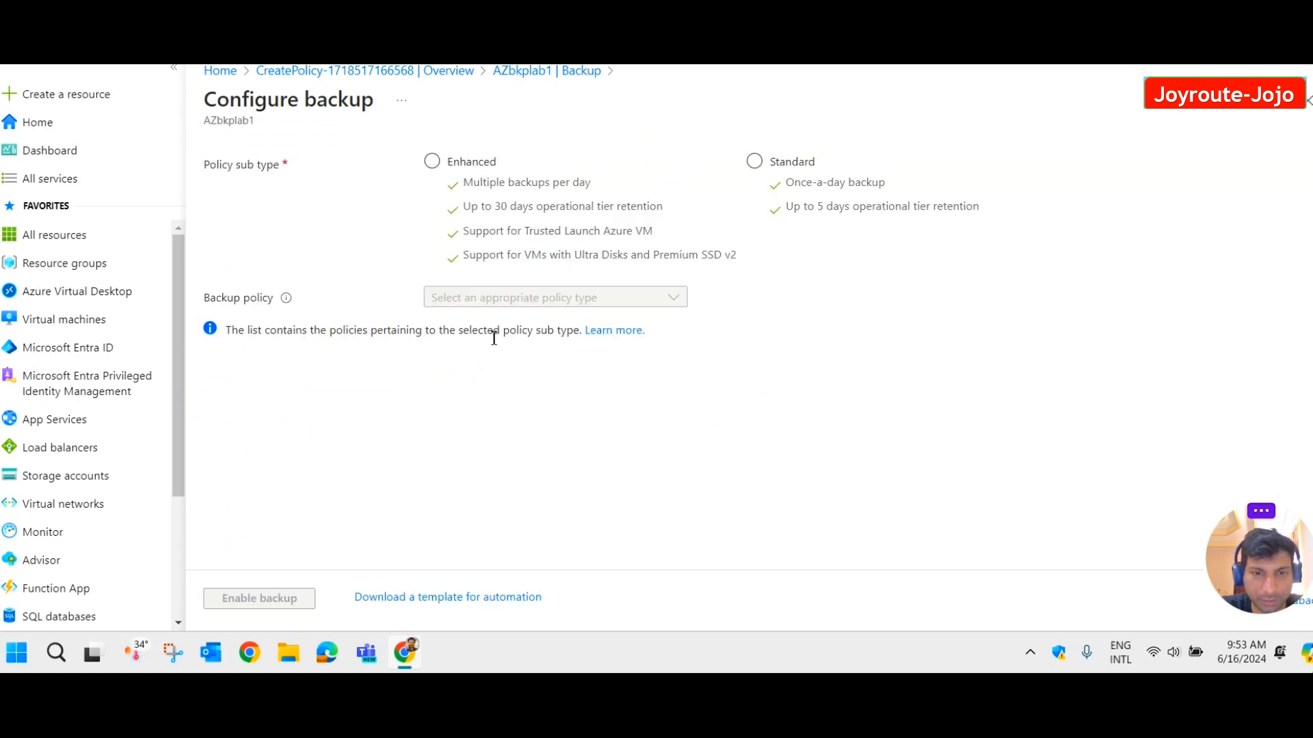
Use the Enhanced sub type with the Azurebkplab1 policy, then open the virtual machine picker.
click(433, 164)
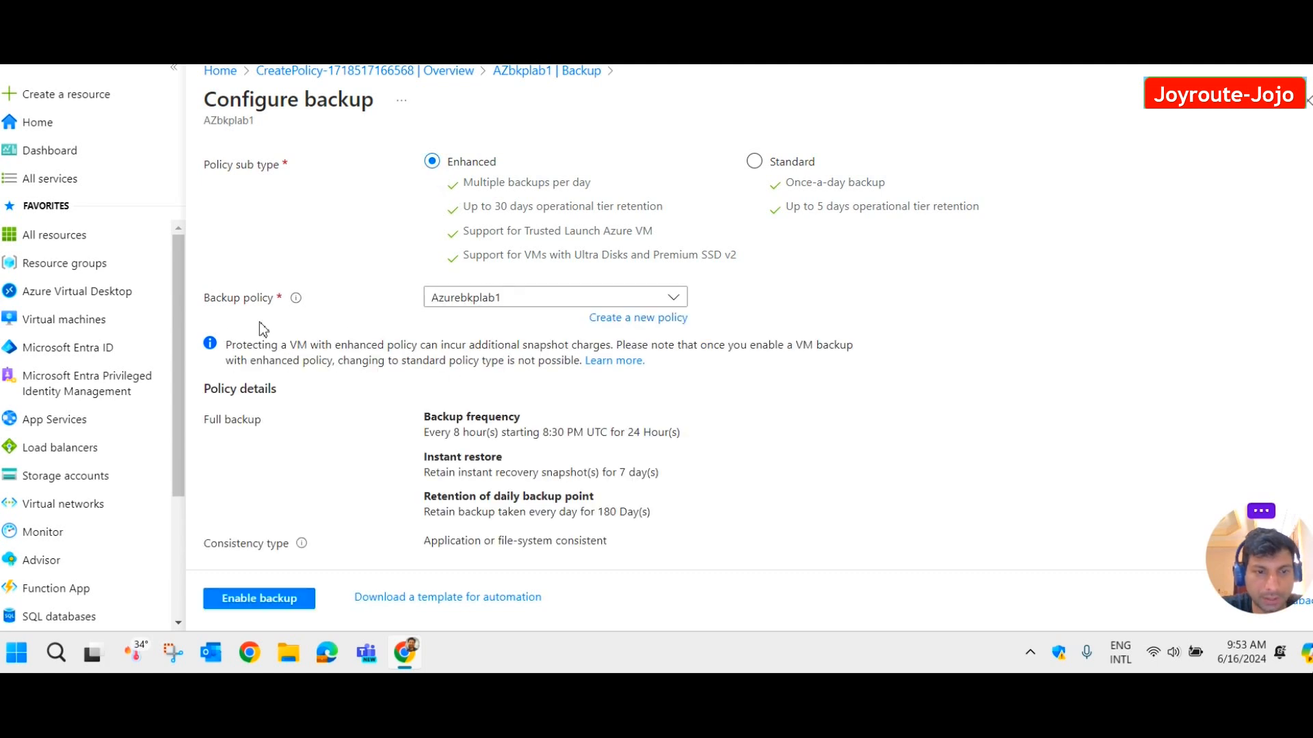
click(507, 300)
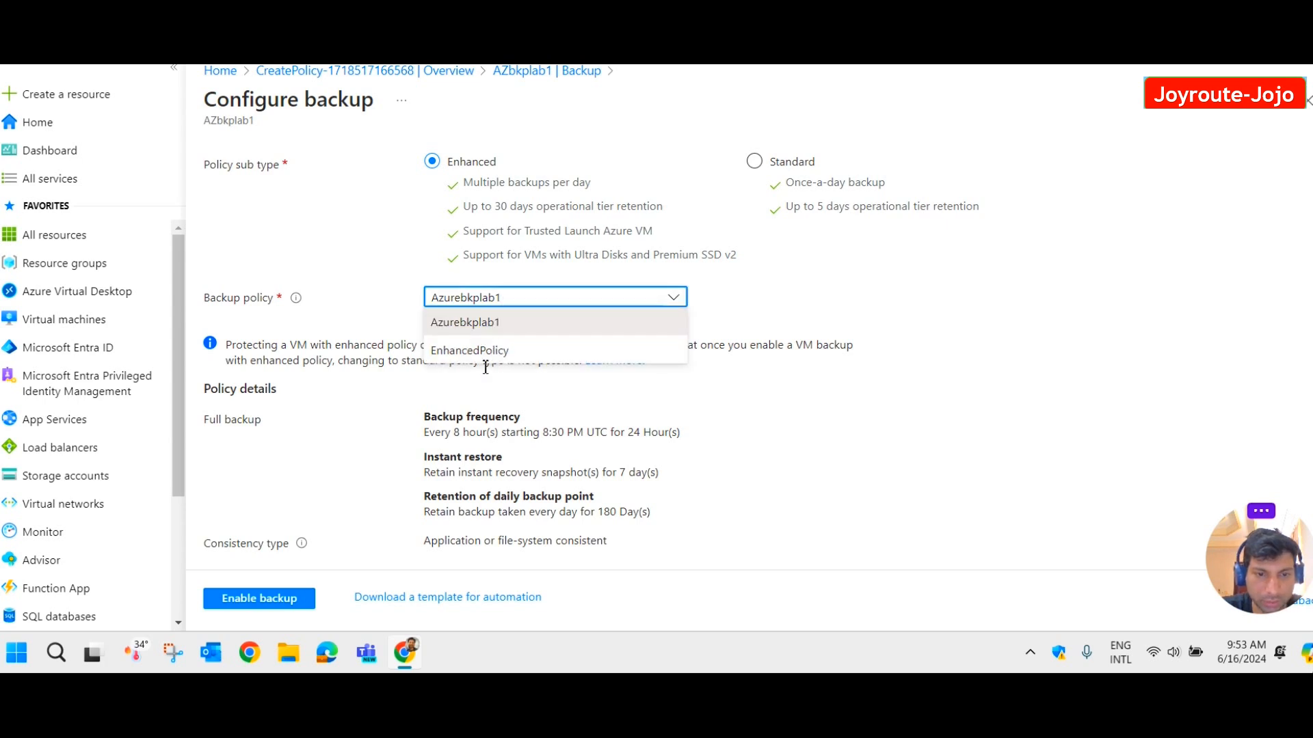
click(490, 328)
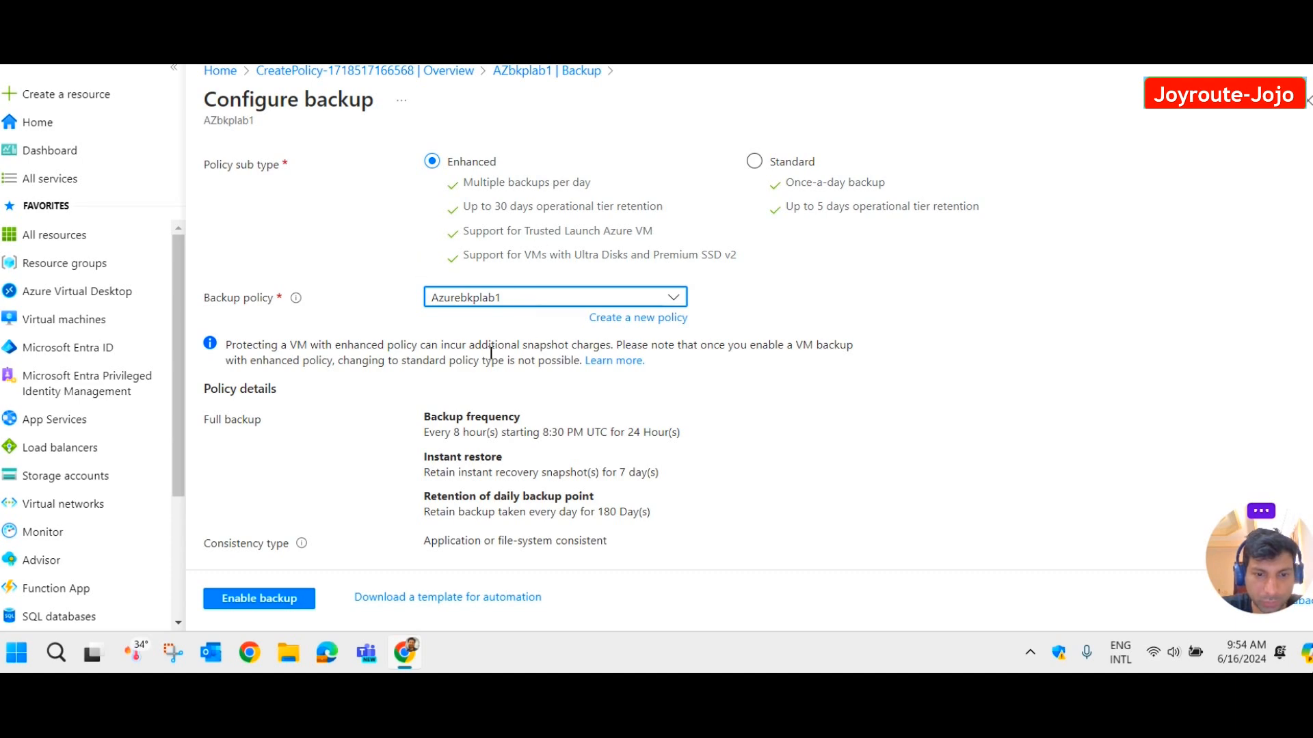
scroll(527, 384, down, 3)
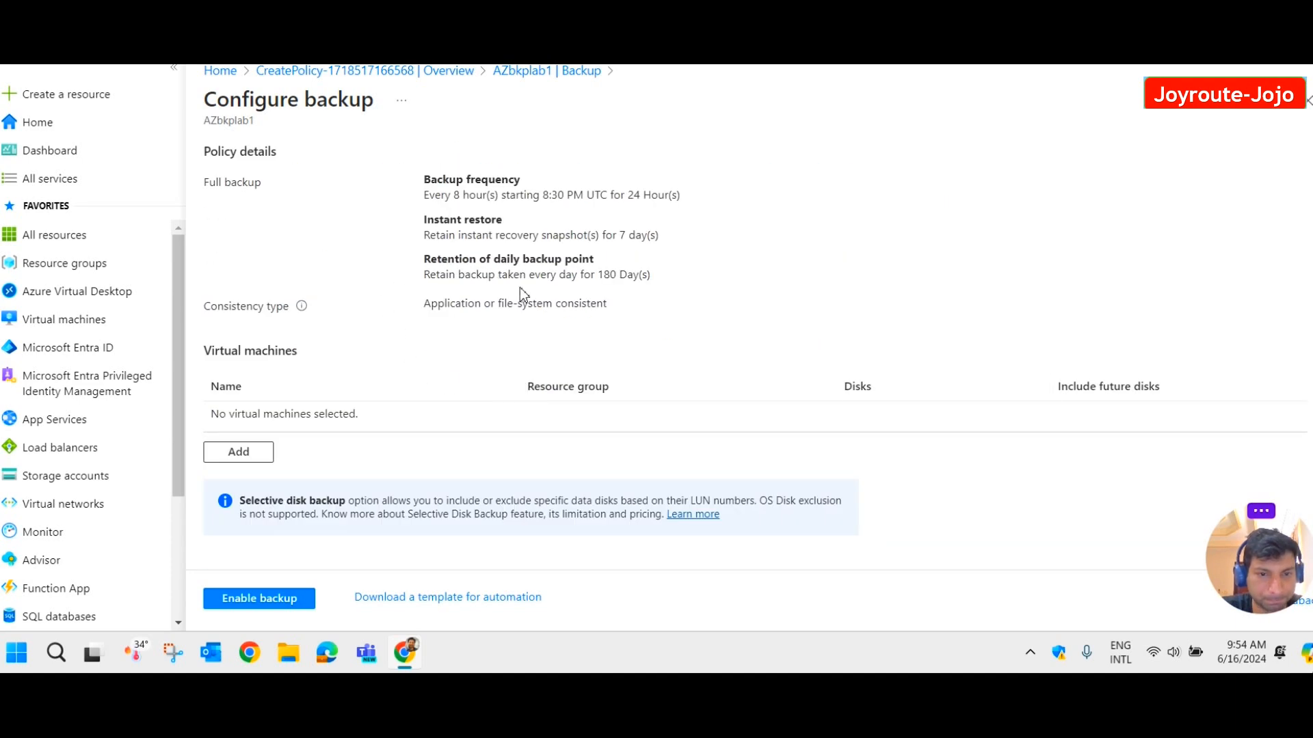
scroll(537, 293, up, 3)
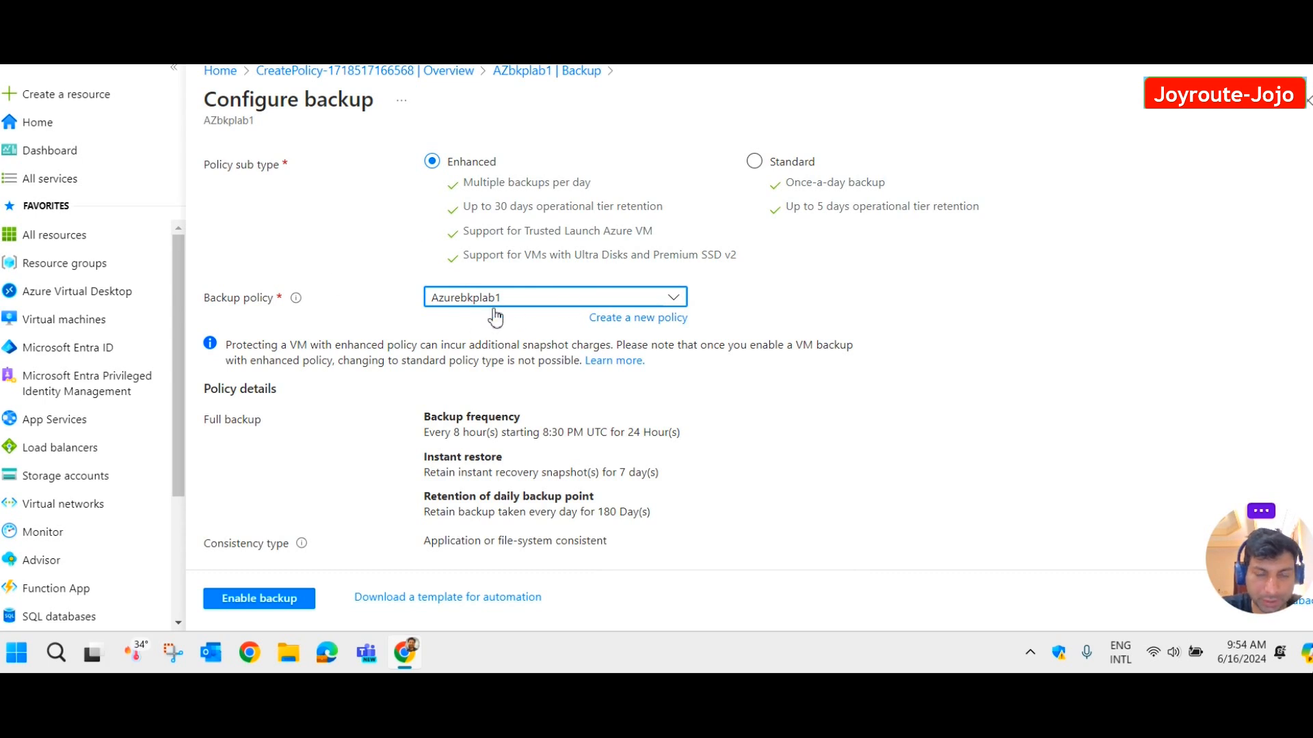
scroll(541, 357, down, 1)
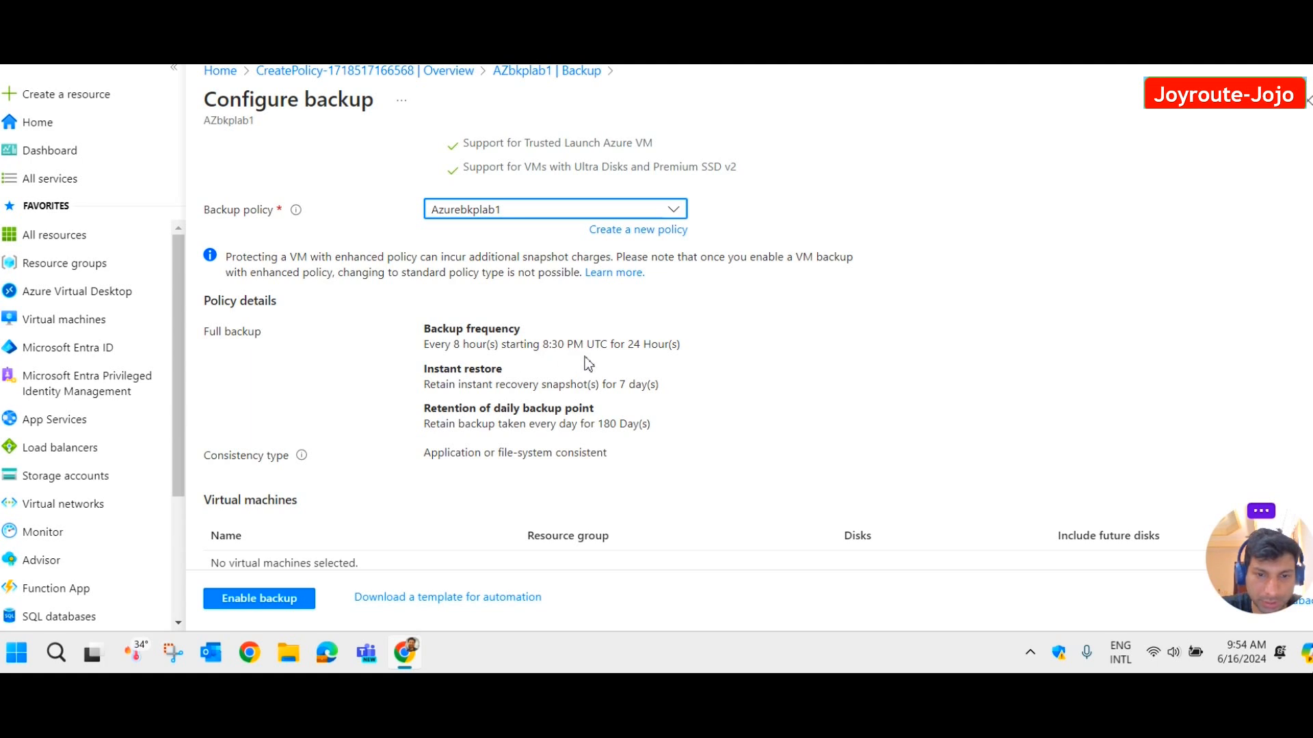
scroll(657, 351, down, 1)
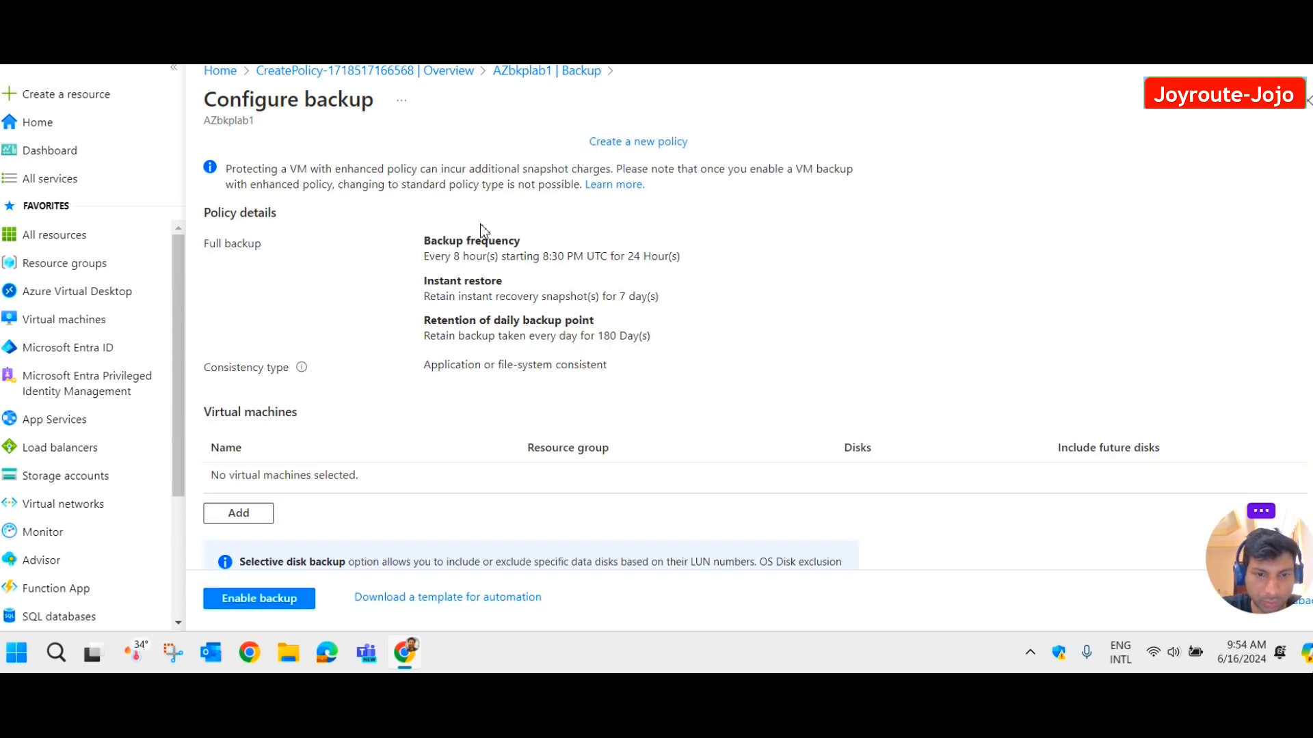
scroll(485, 299, up, 2)
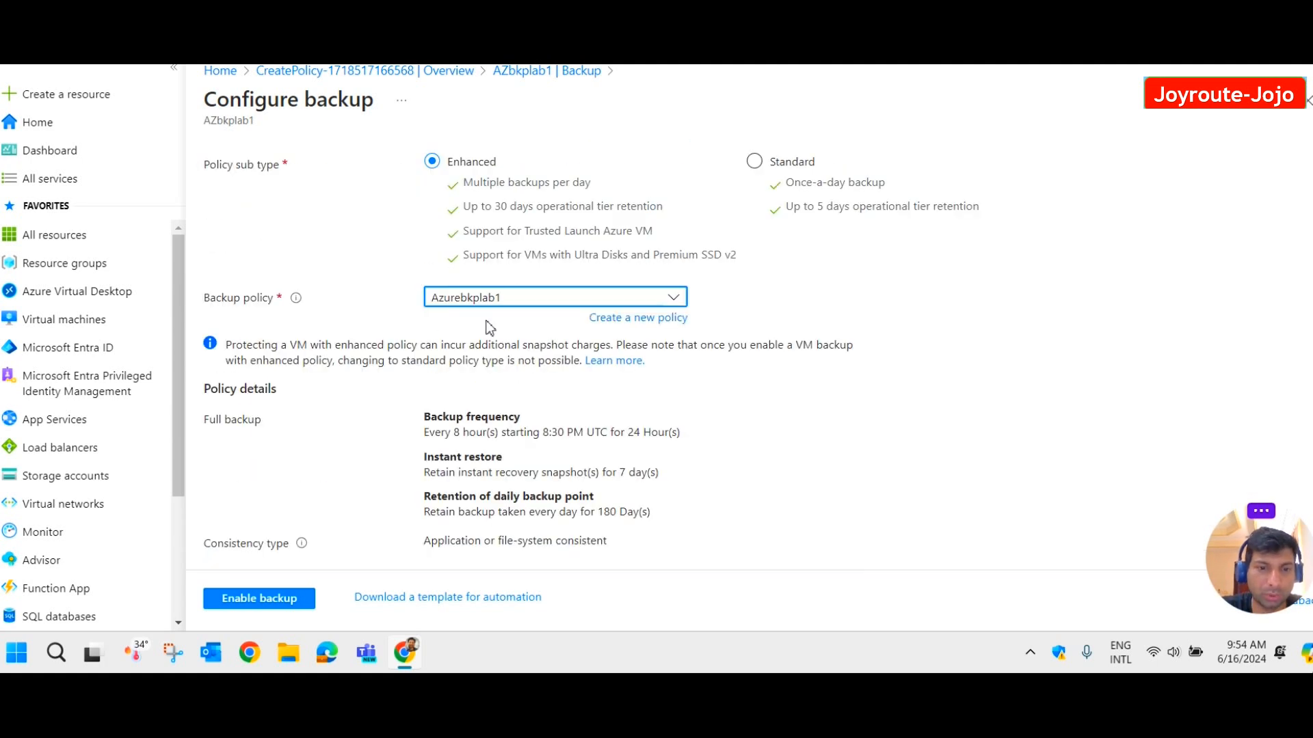
scroll(489, 328, down, 1)
scroll(545, 342, down, 1)
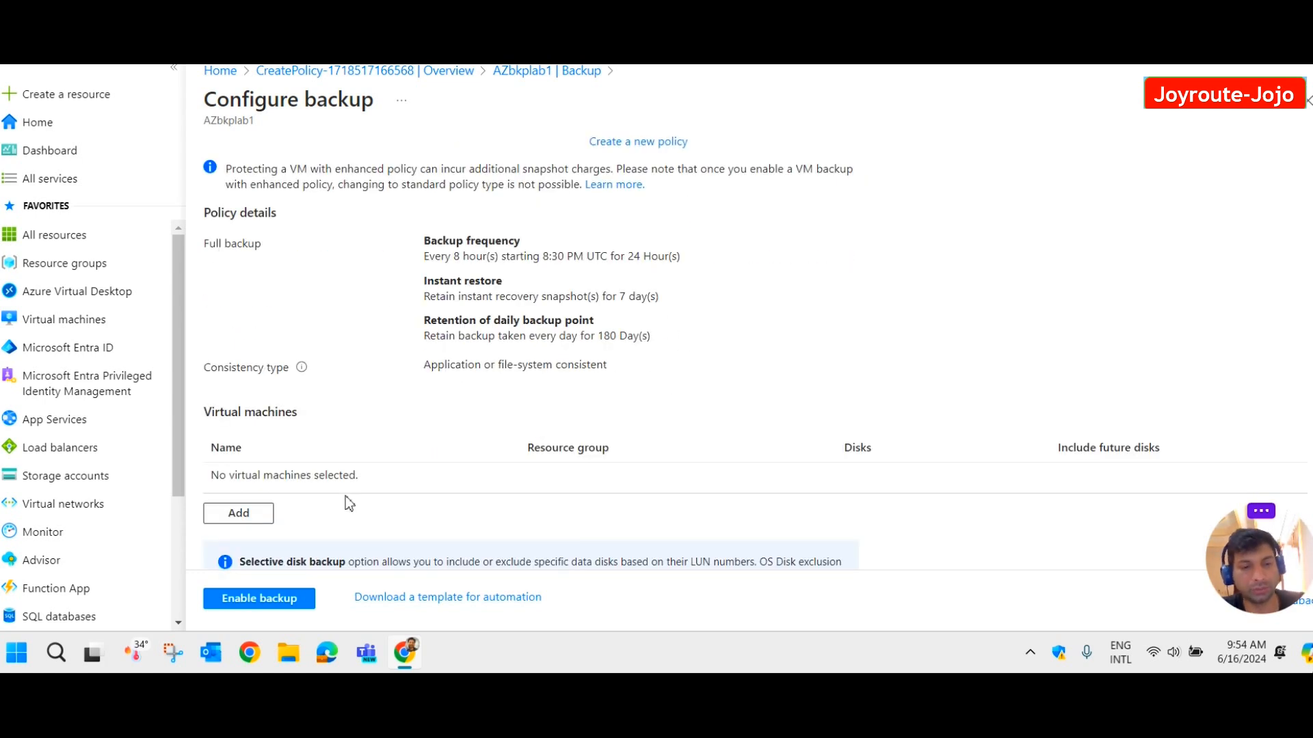
click(254, 520)
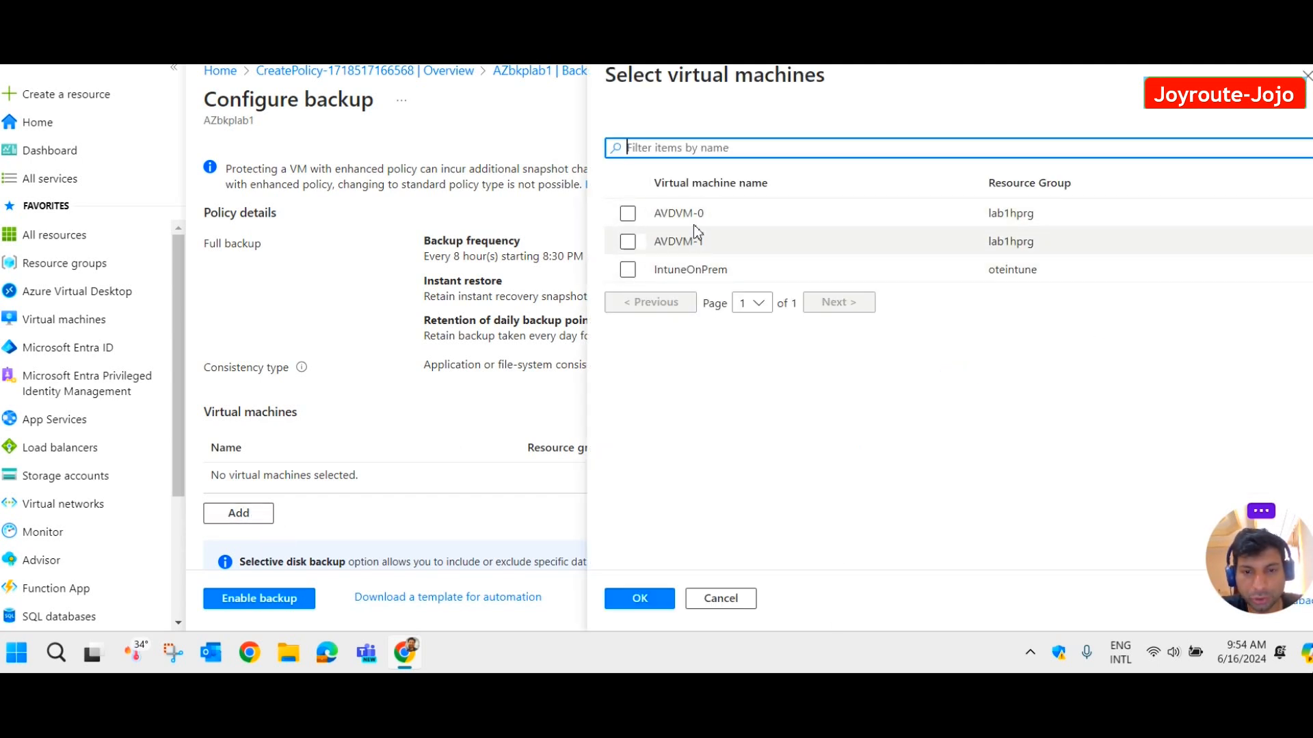
Select the IntuneOnPrem VM and enable its backup.
click(627, 271)
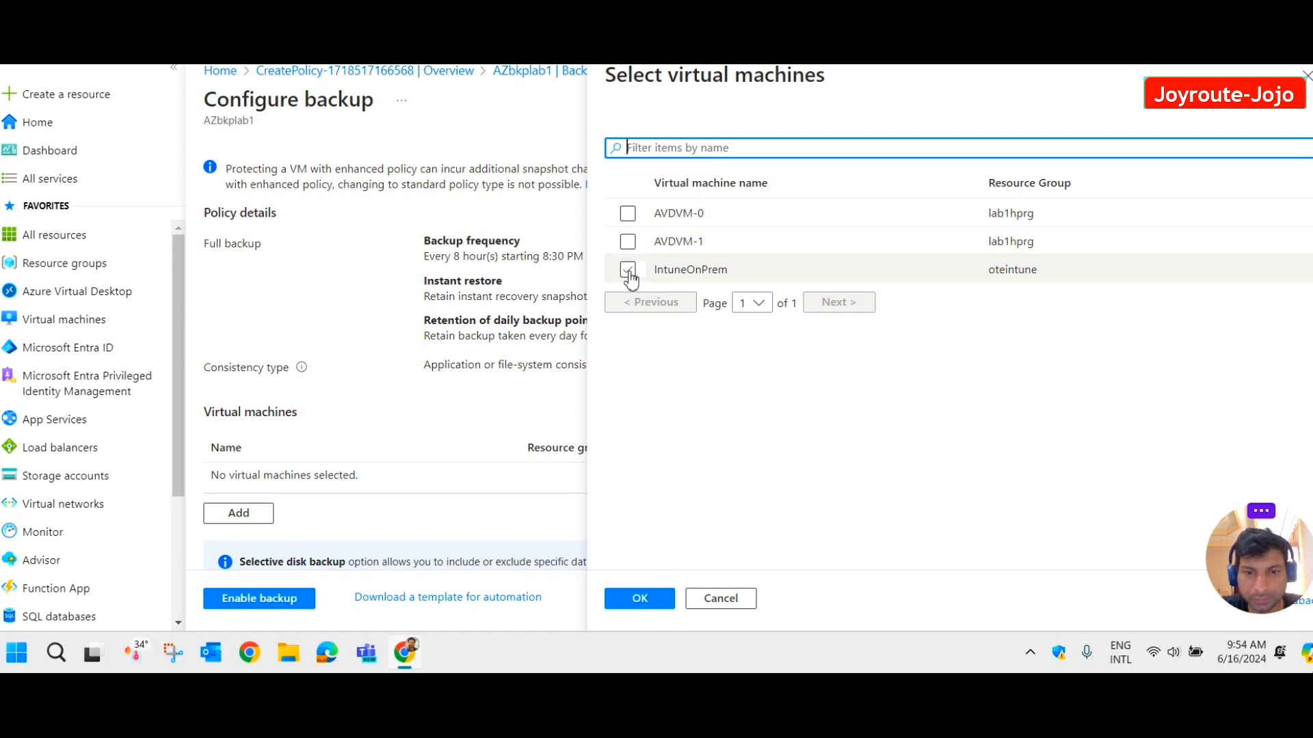
click(629, 272)
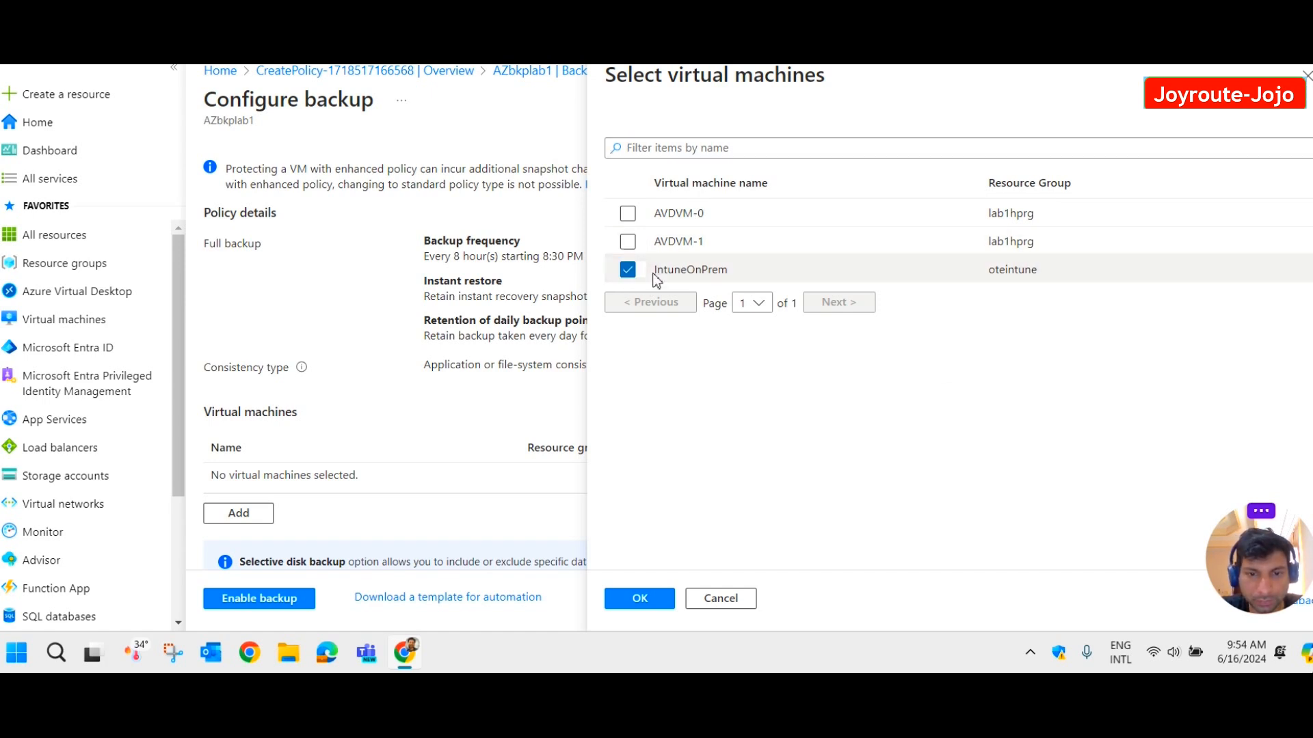
click(649, 605)
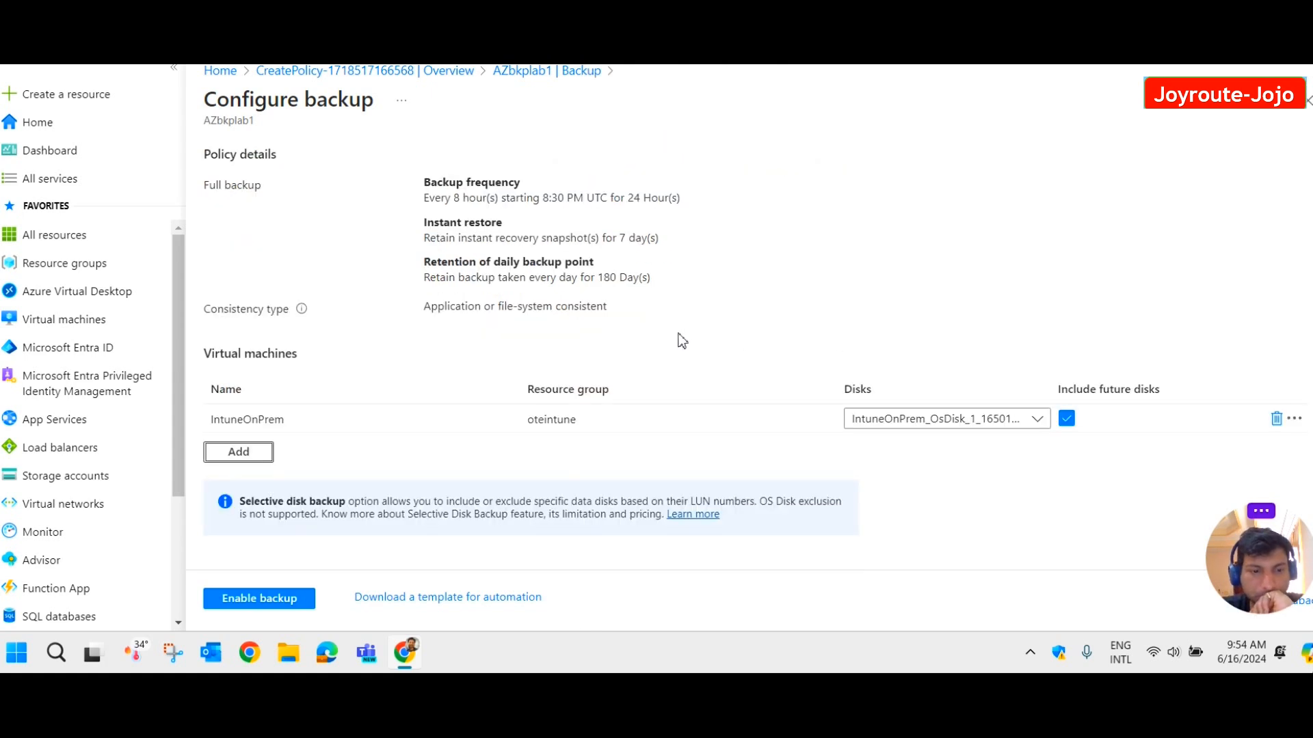
click(264, 600)
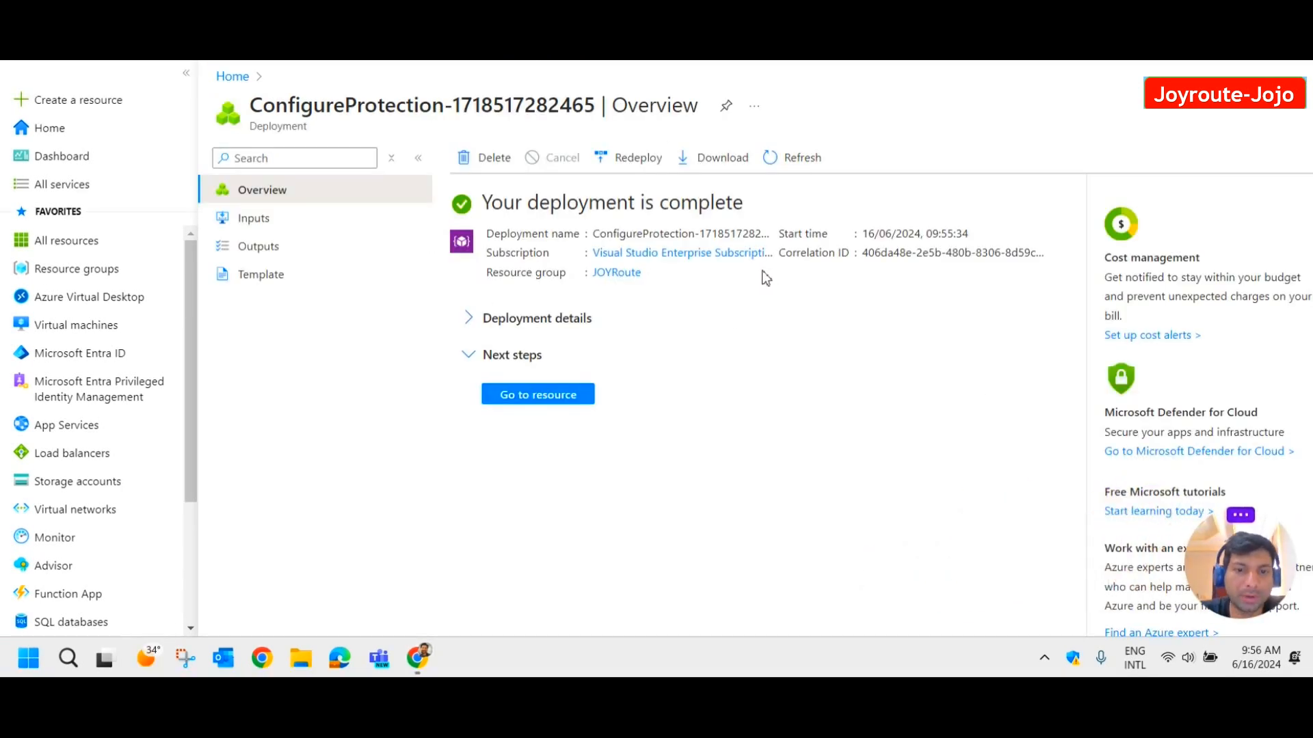
Open the AZbkplab1 vault from the deployment and view its Backup items showing one VM.
click(559, 397)
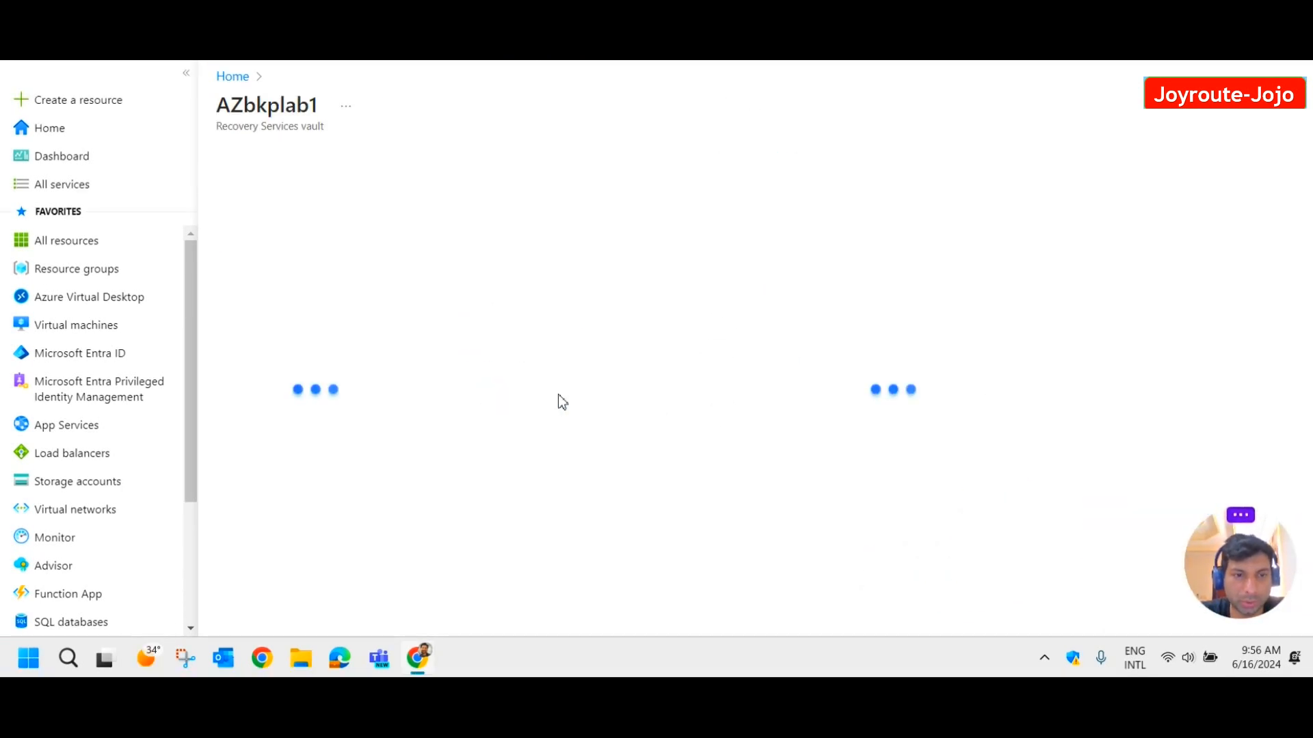
click(293, 500)
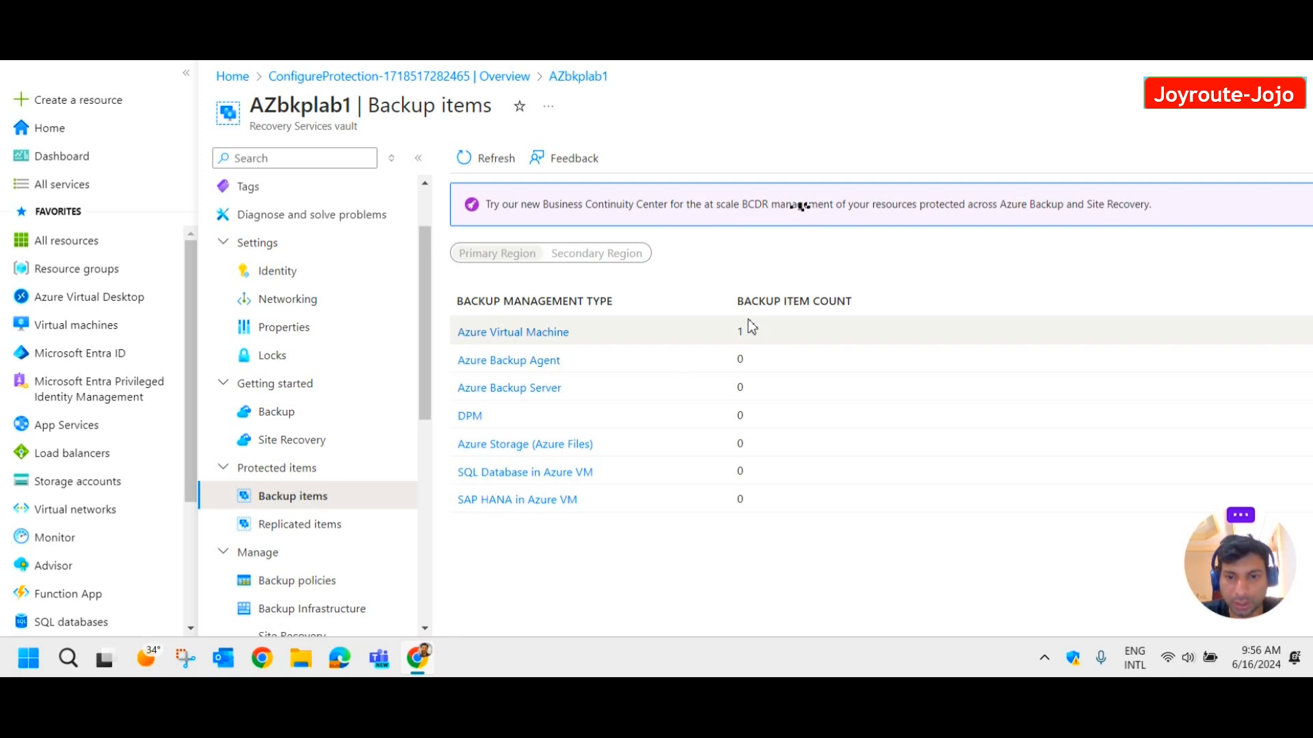
From the protected Azure VMs, run Backup now on IntuneOnPrem, retained until 07/16/2024.
click(534, 335)
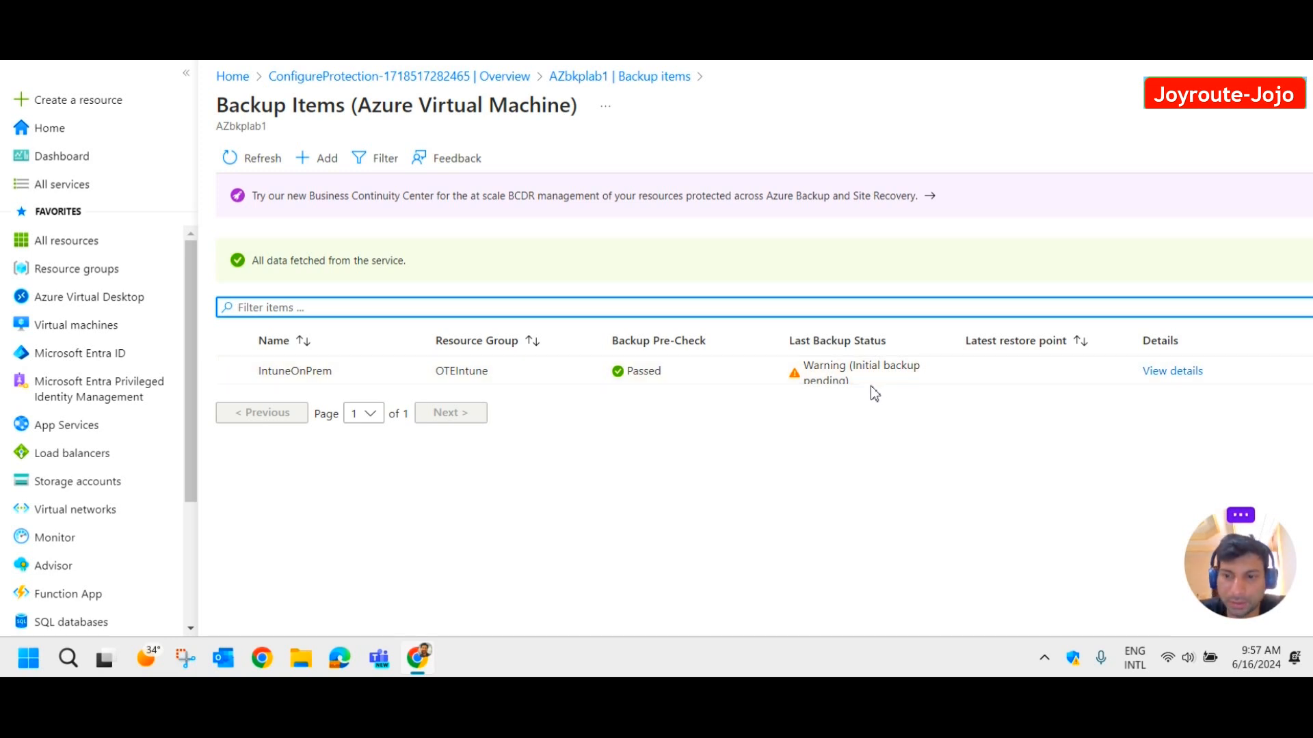
click(1173, 374)
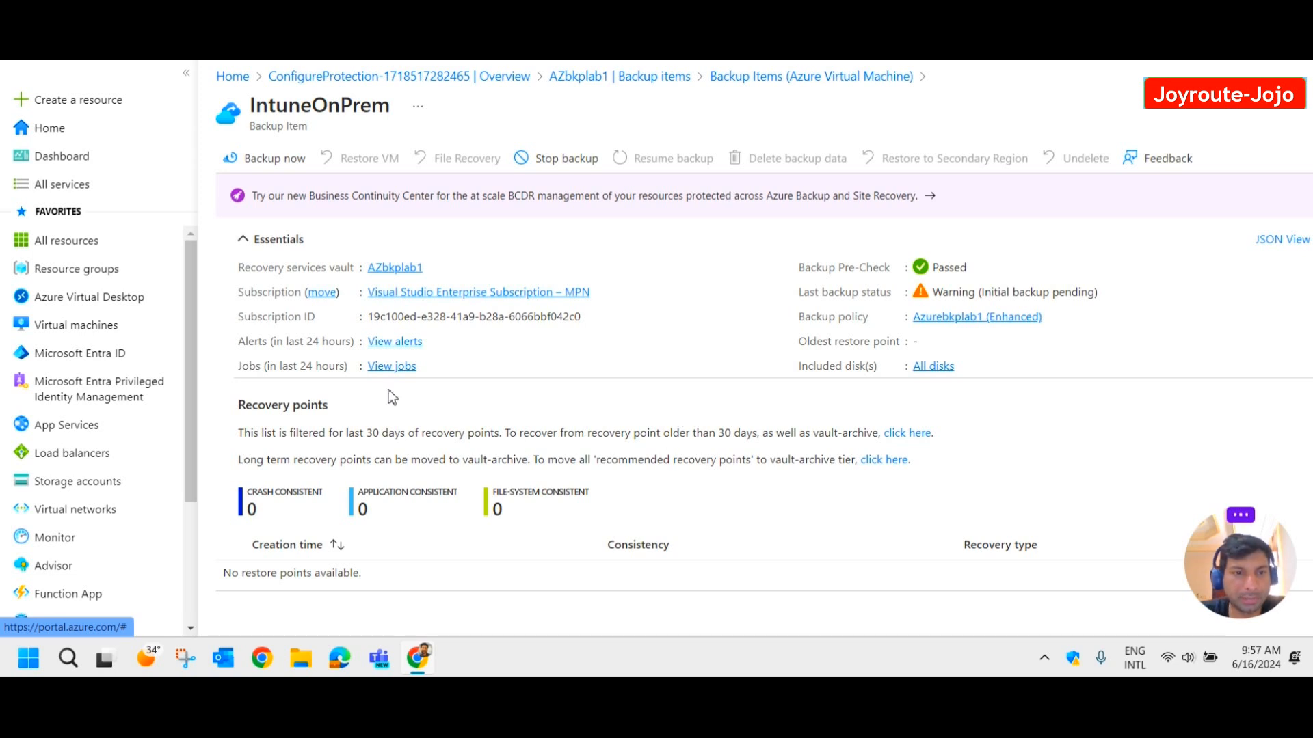
click(281, 164)
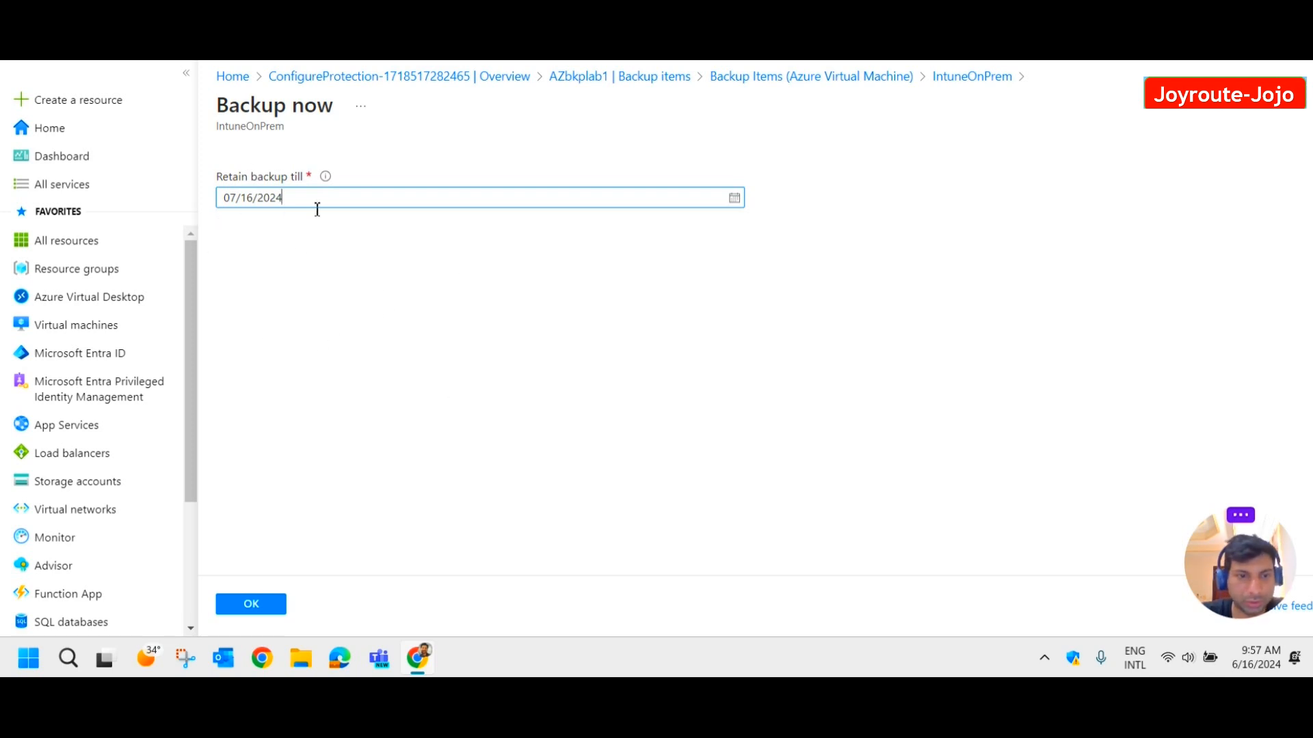
click(247, 613)
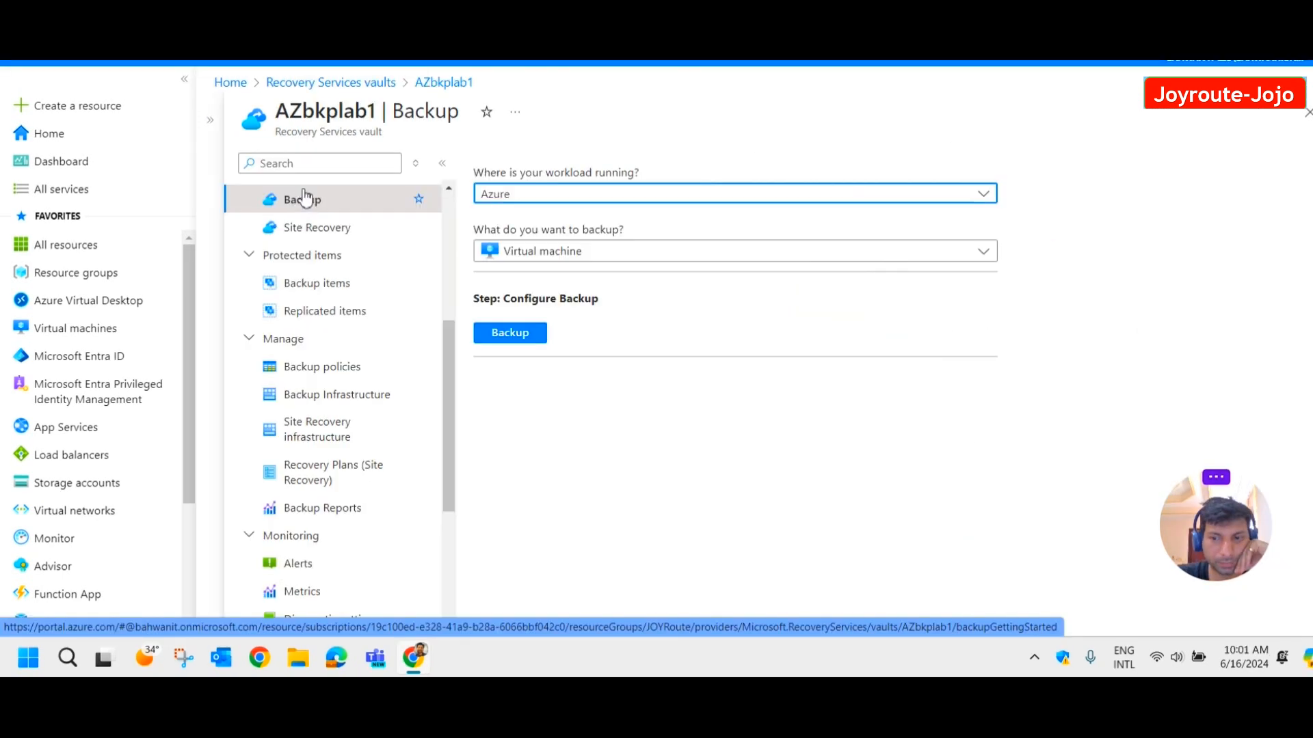
Check AZbkplab1's Backup Jobs for the in-progress IntuneOnPrem backup, then reopen the AZbkplab1 vault.
scroll(364, 318, down, 4)
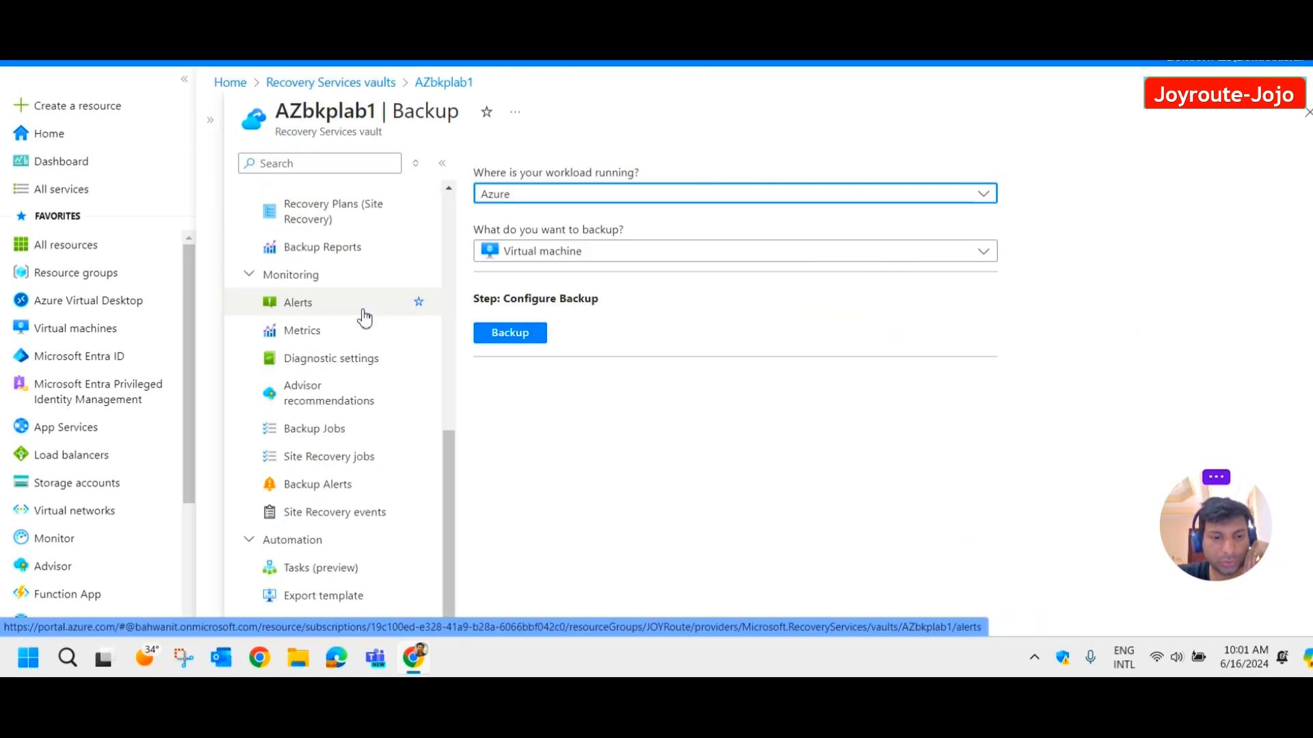
click(318, 438)
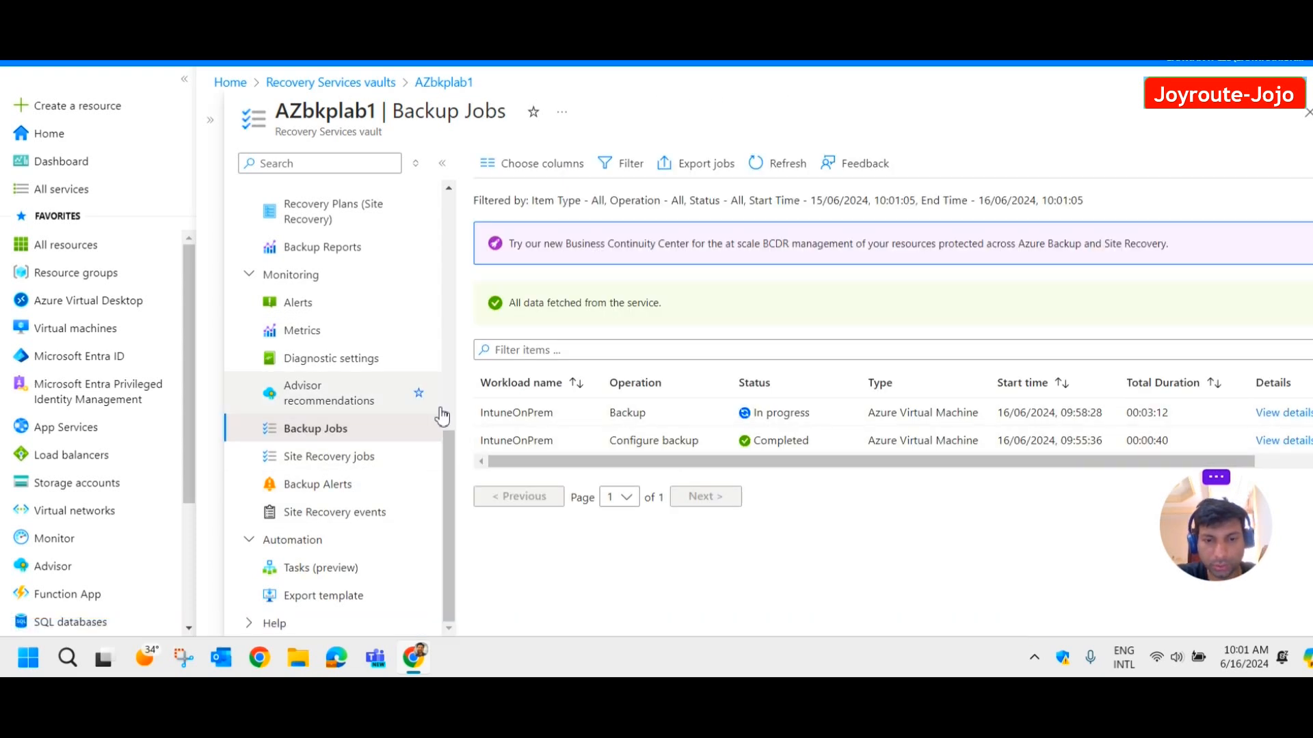
drag(812, 412, 731, 415)
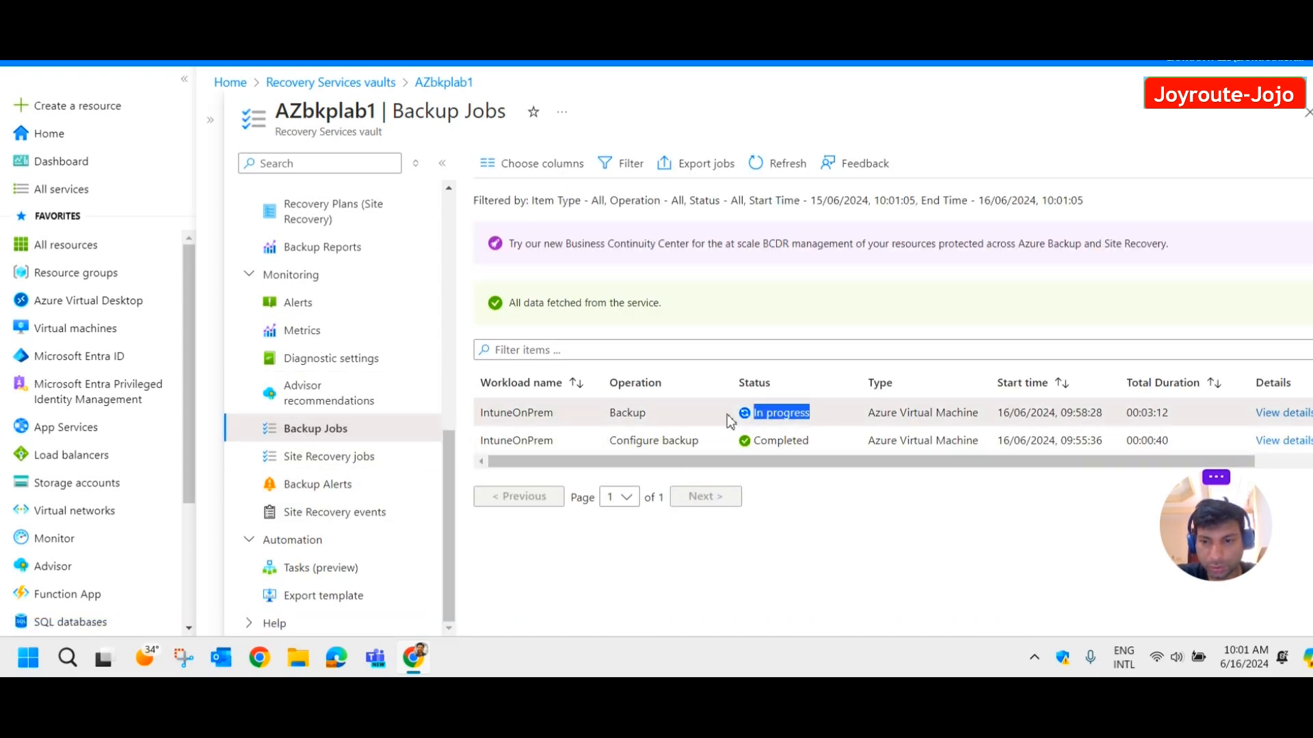
drag(1184, 458, 1267, 463)
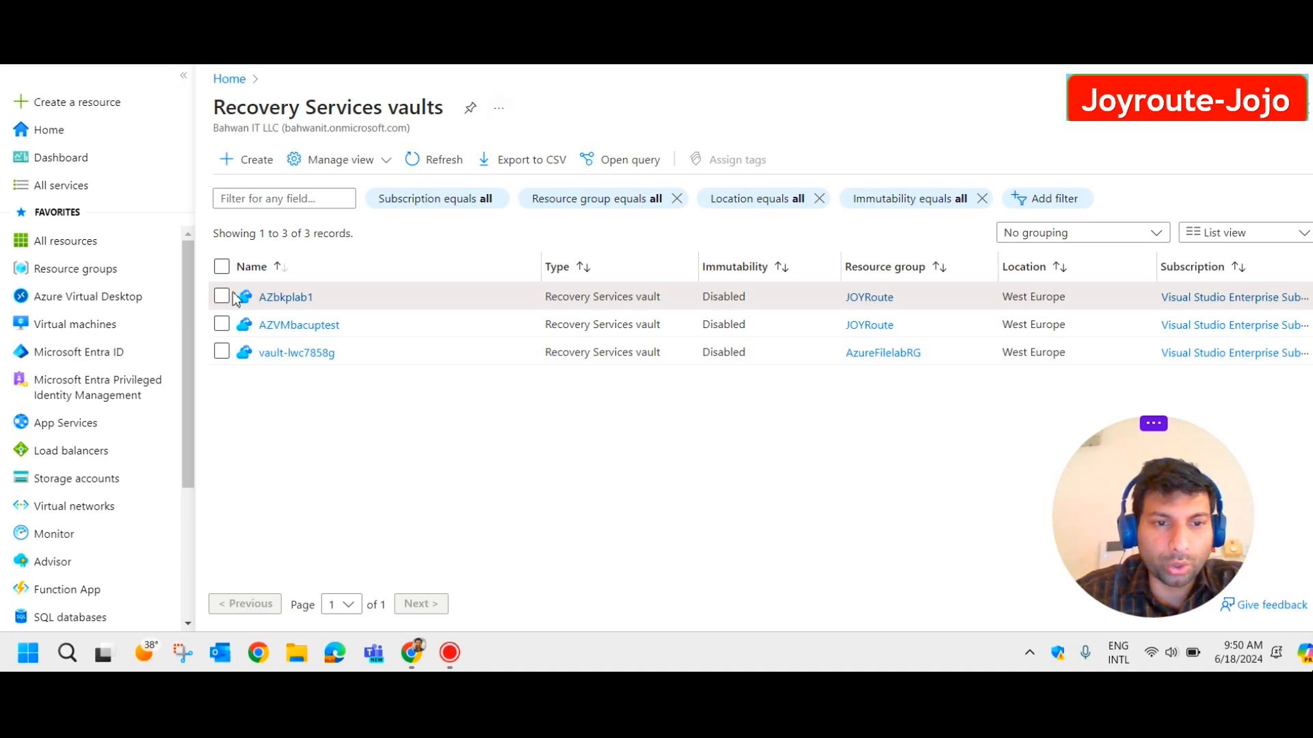
click(280, 299)
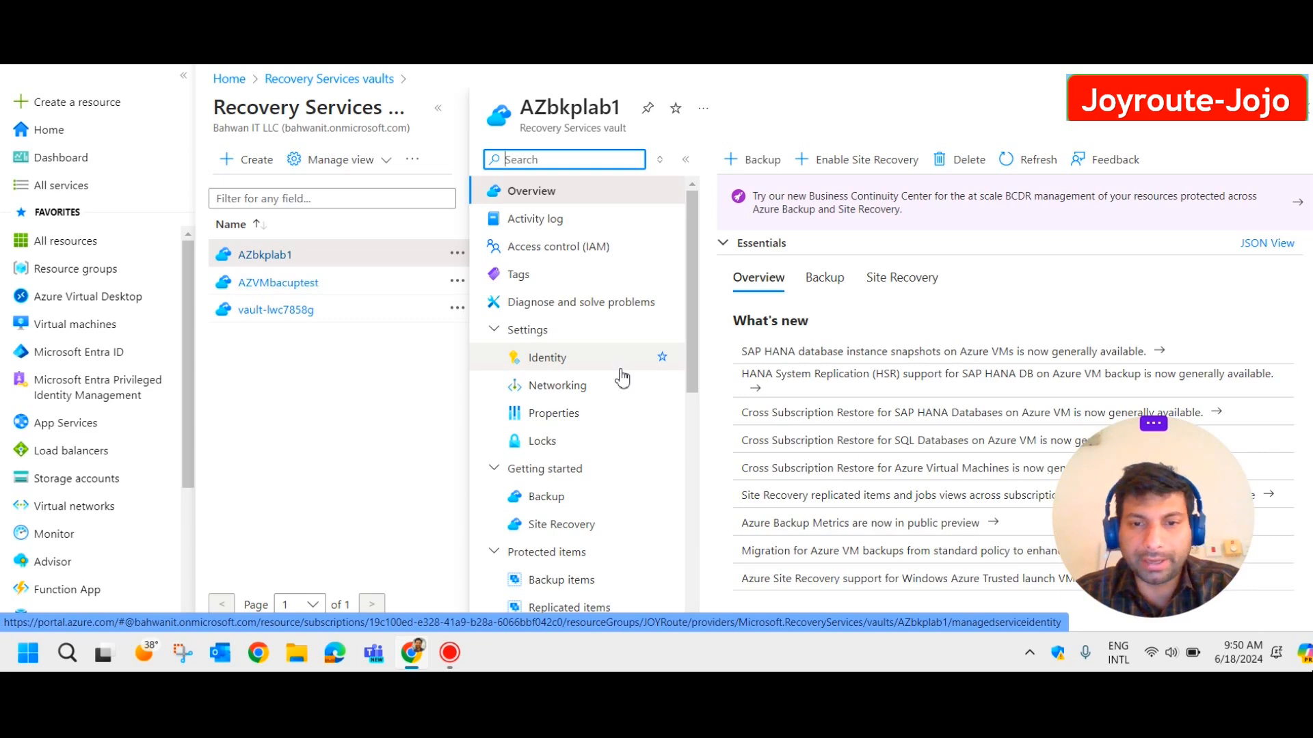
List AZbkplab1's Azure Virtual Machine backup items, noting IntuneOnPrem's restore point 18/06/2024, 08:37:08.
scroll(615, 454, down, 2)
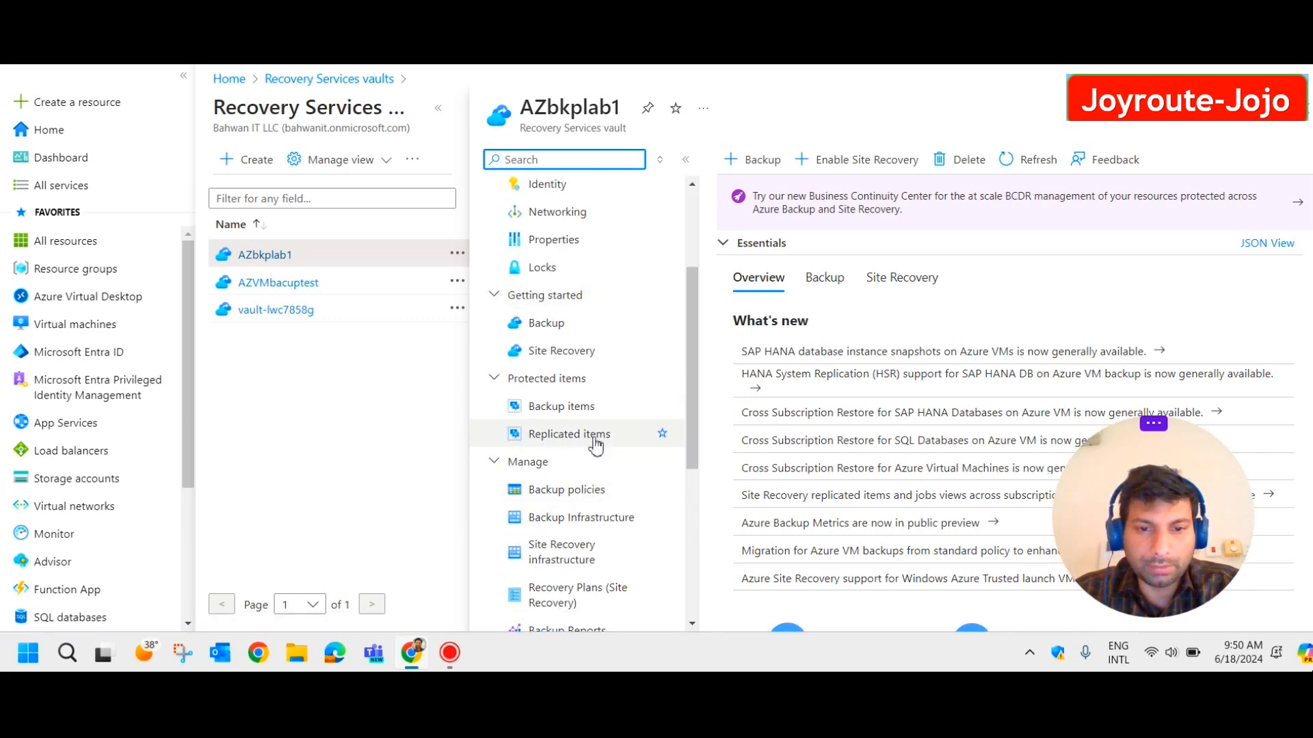
click(578, 407)
click(444, 111)
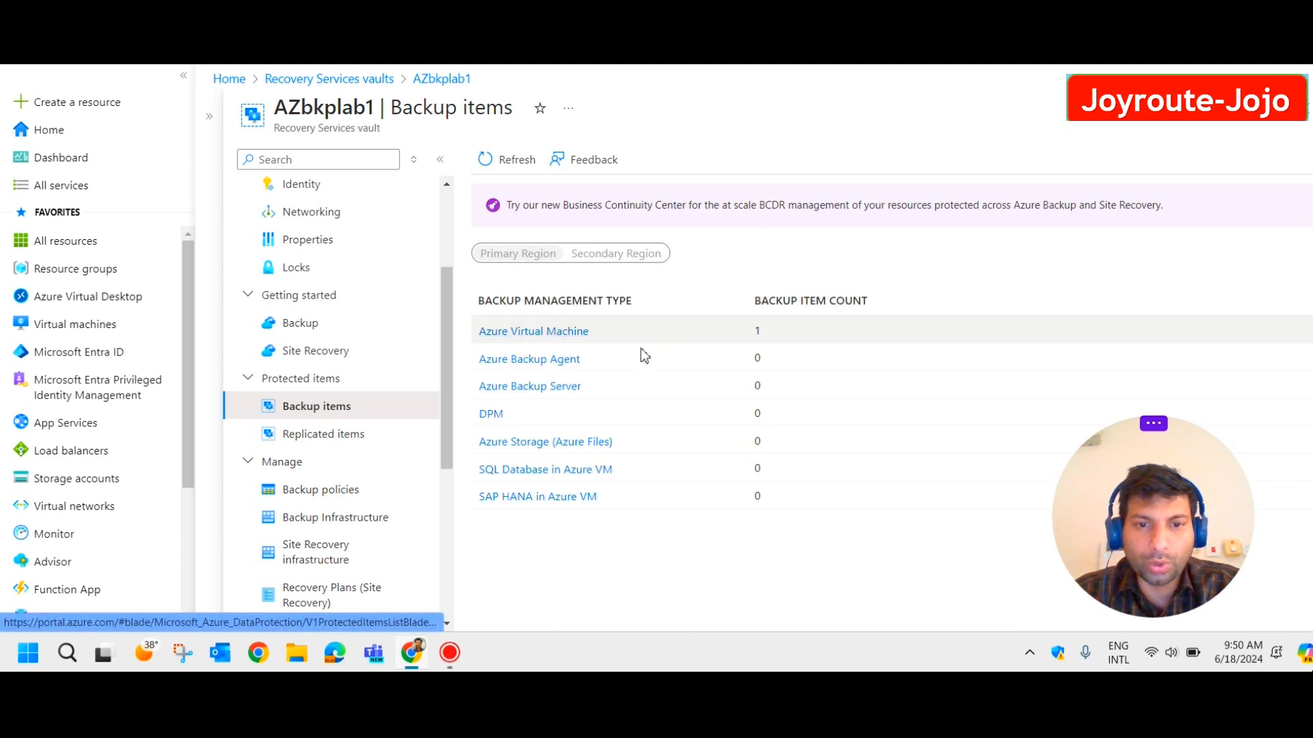
click(558, 334)
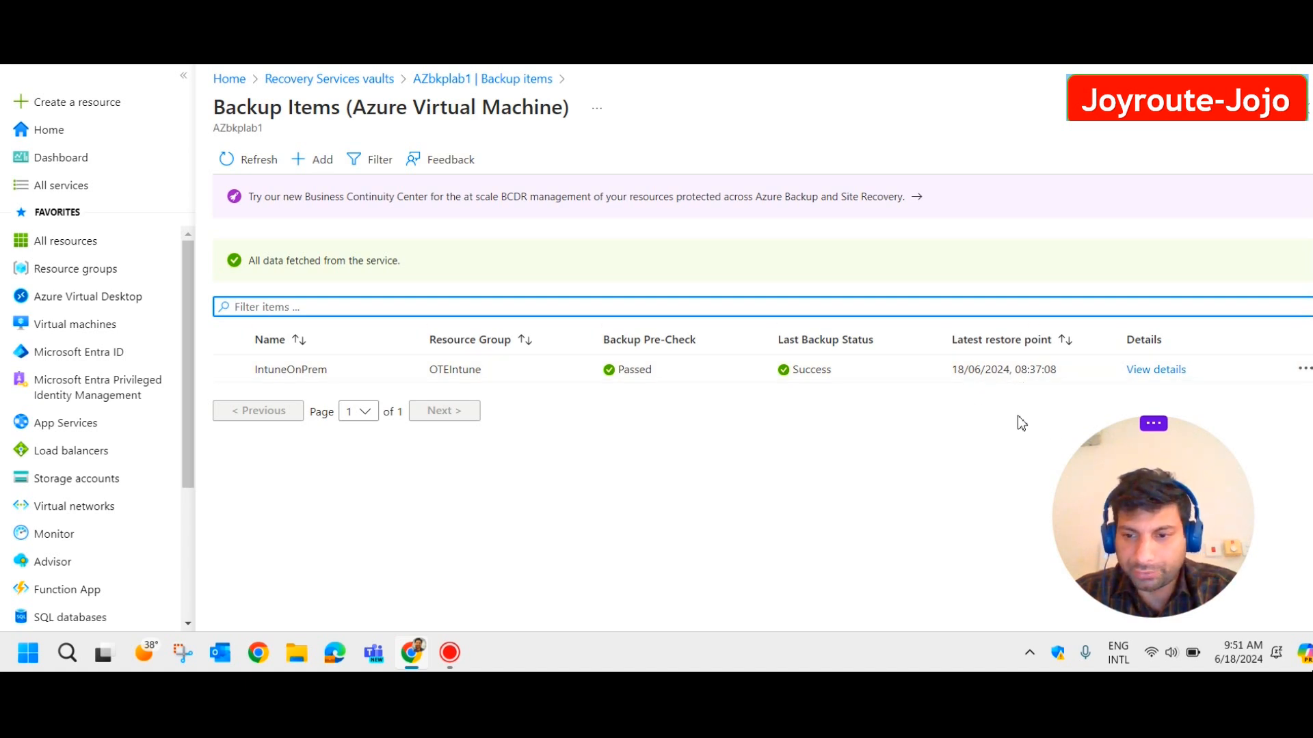
drag(1055, 378, 941, 371)
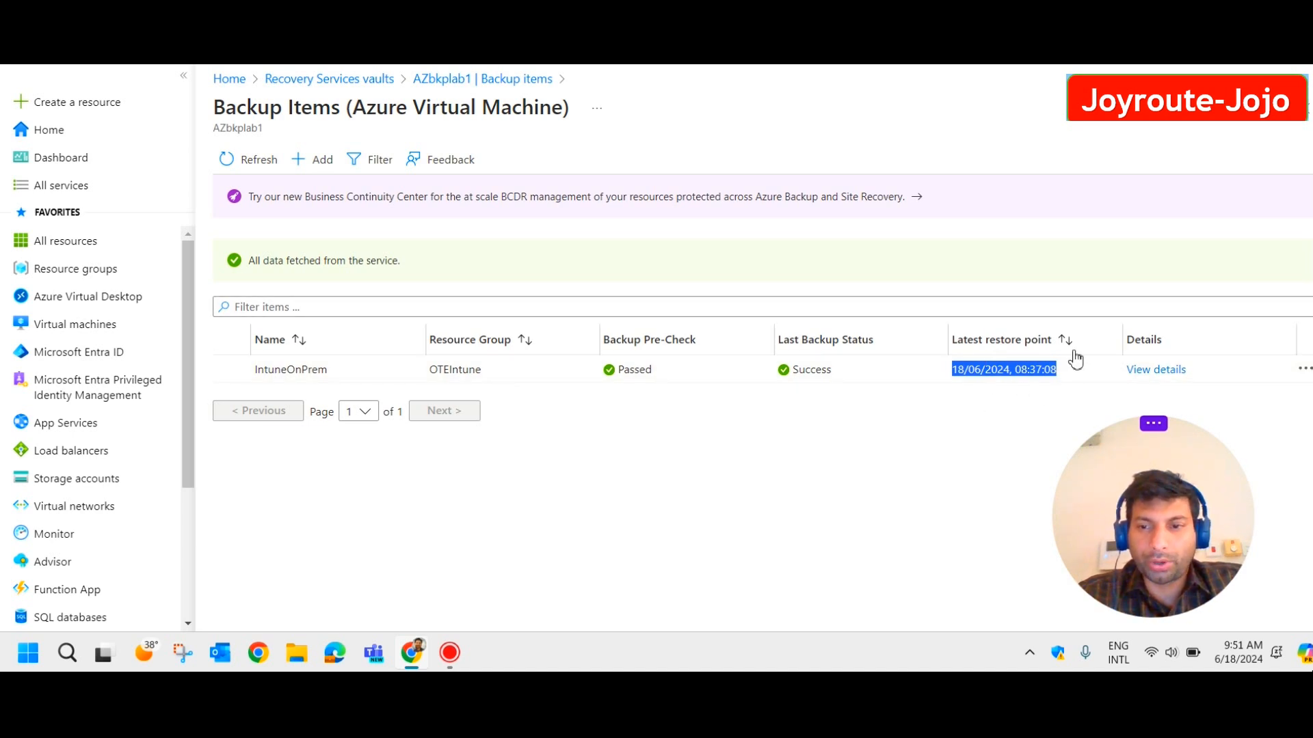
Start Restore VM for IntuneOnPrem using the 16/06/2024, 9:58:32 am application-consistent restore point.
click(1159, 371)
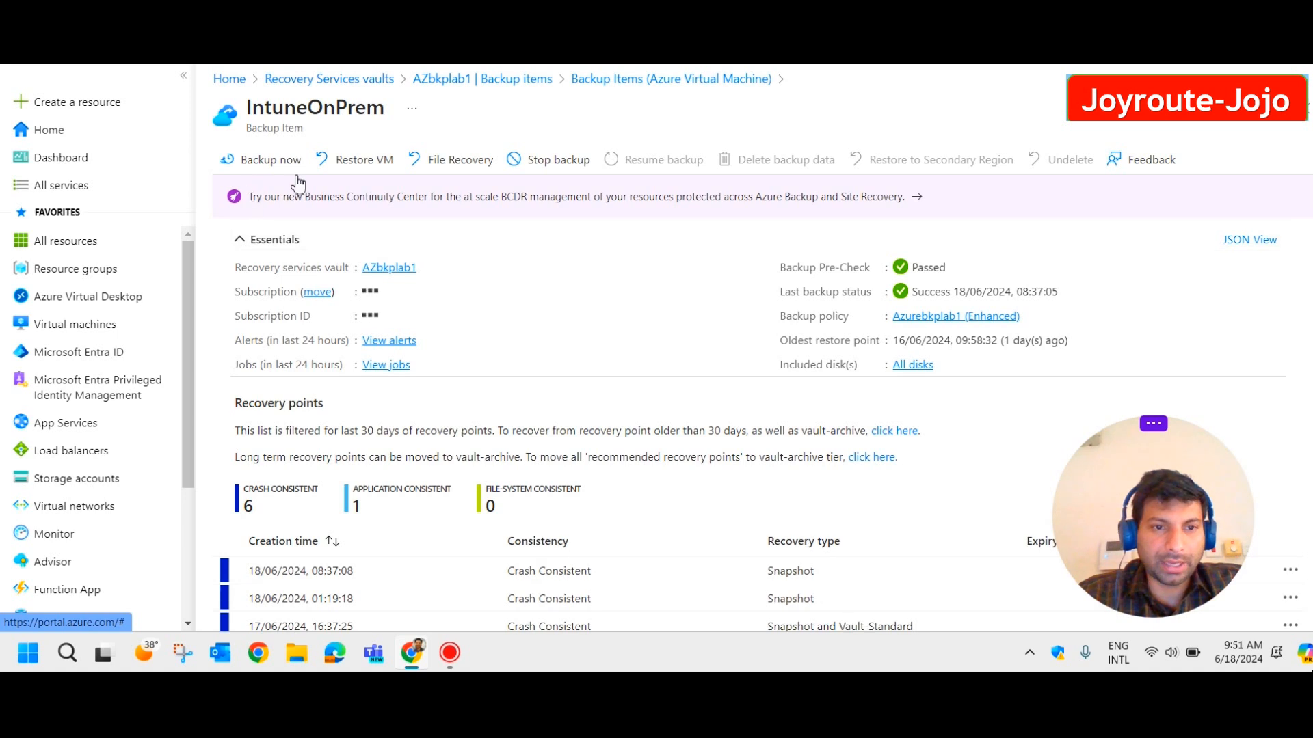
click(360, 166)
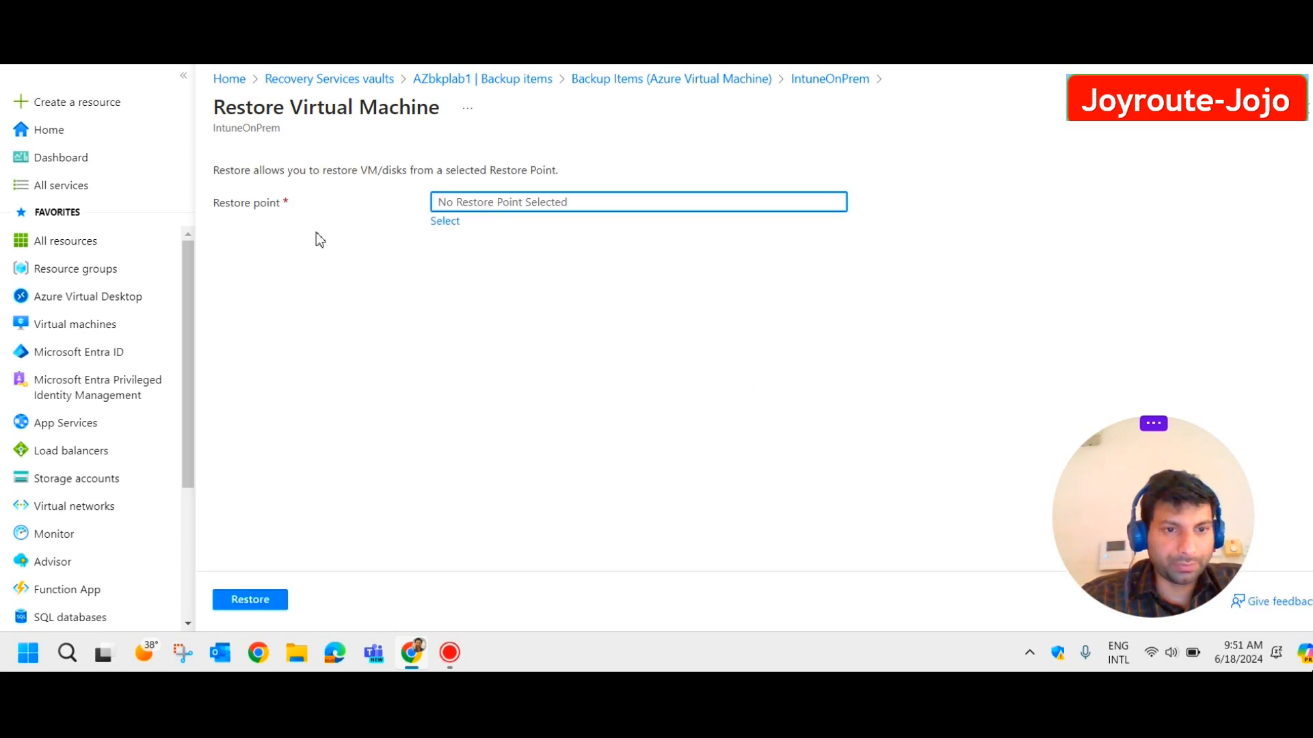
click(434, 228)
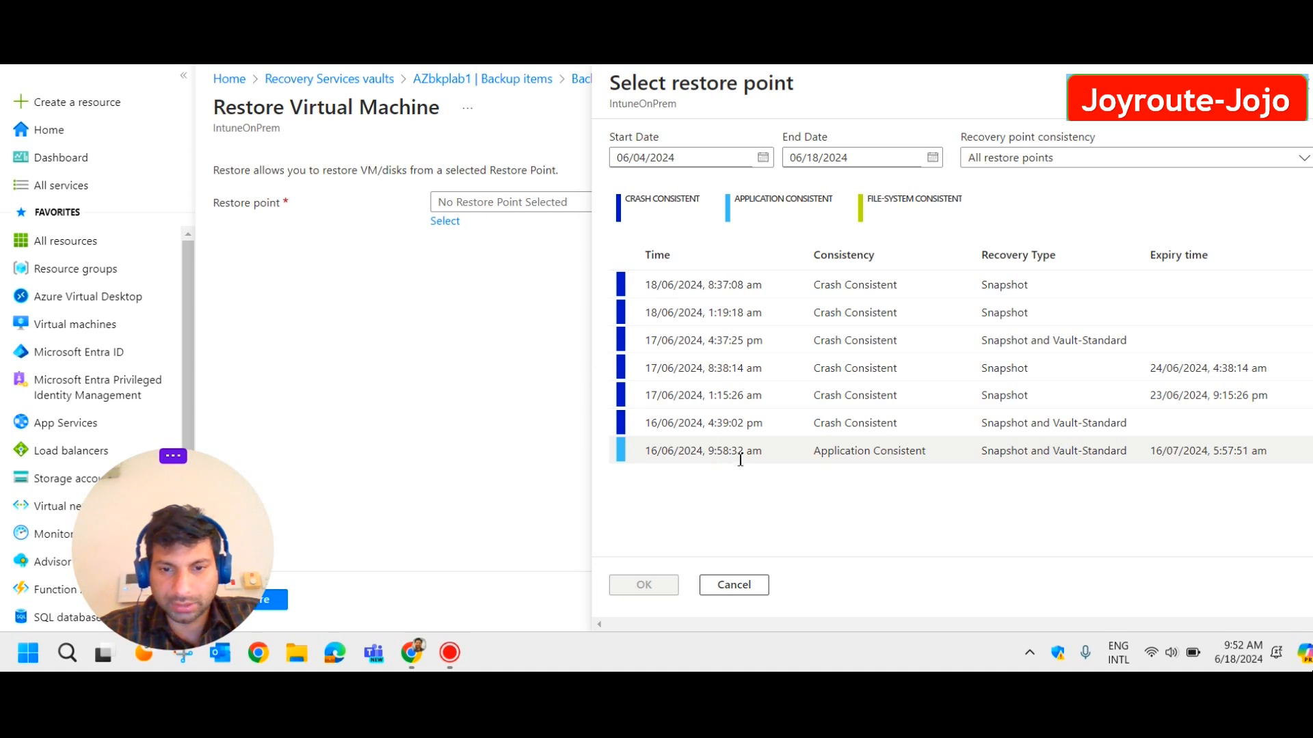
click(872, 452)
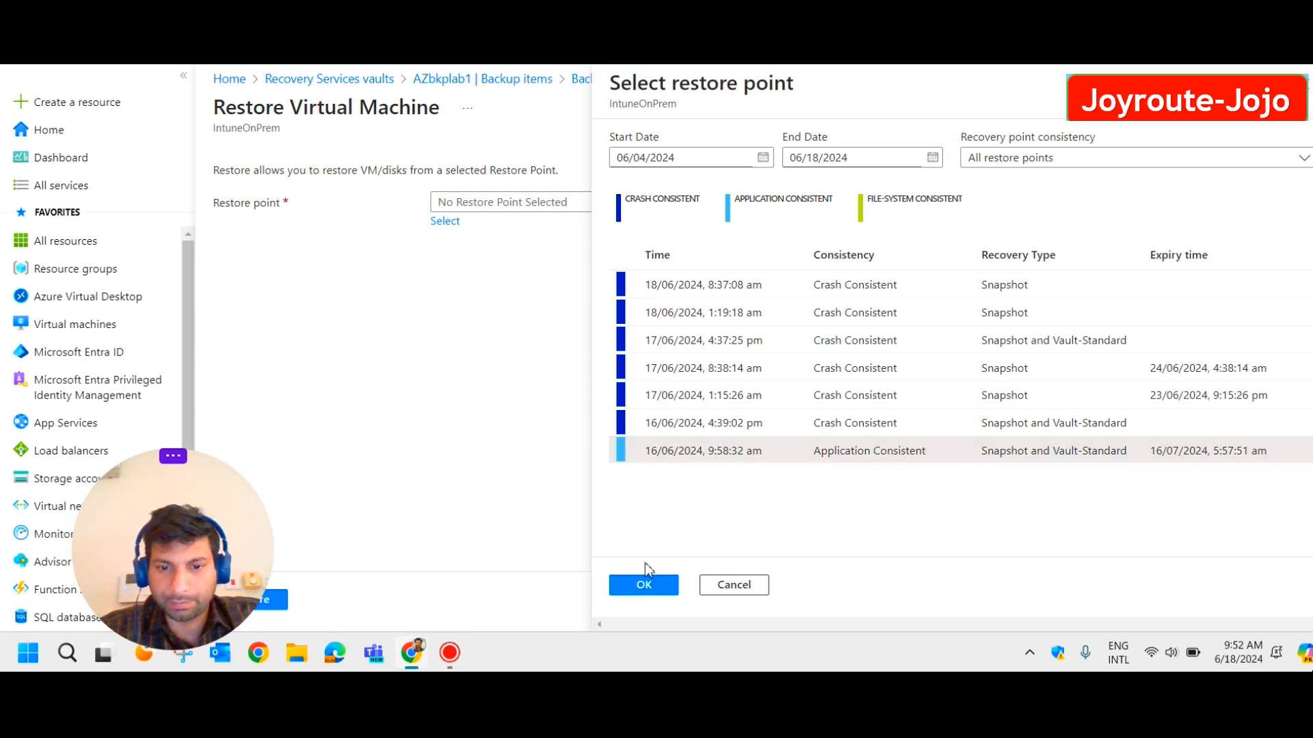
click(653, 588)
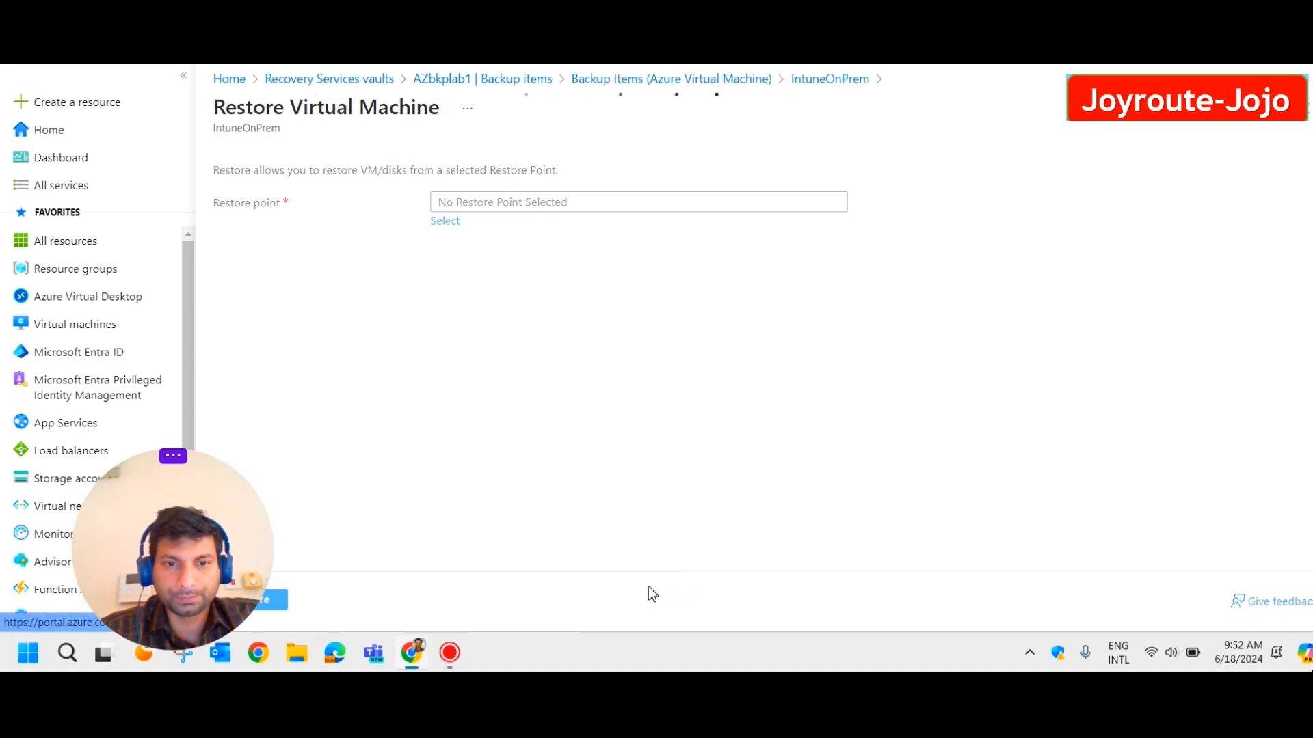
drag(166, 561, 1126, 415)
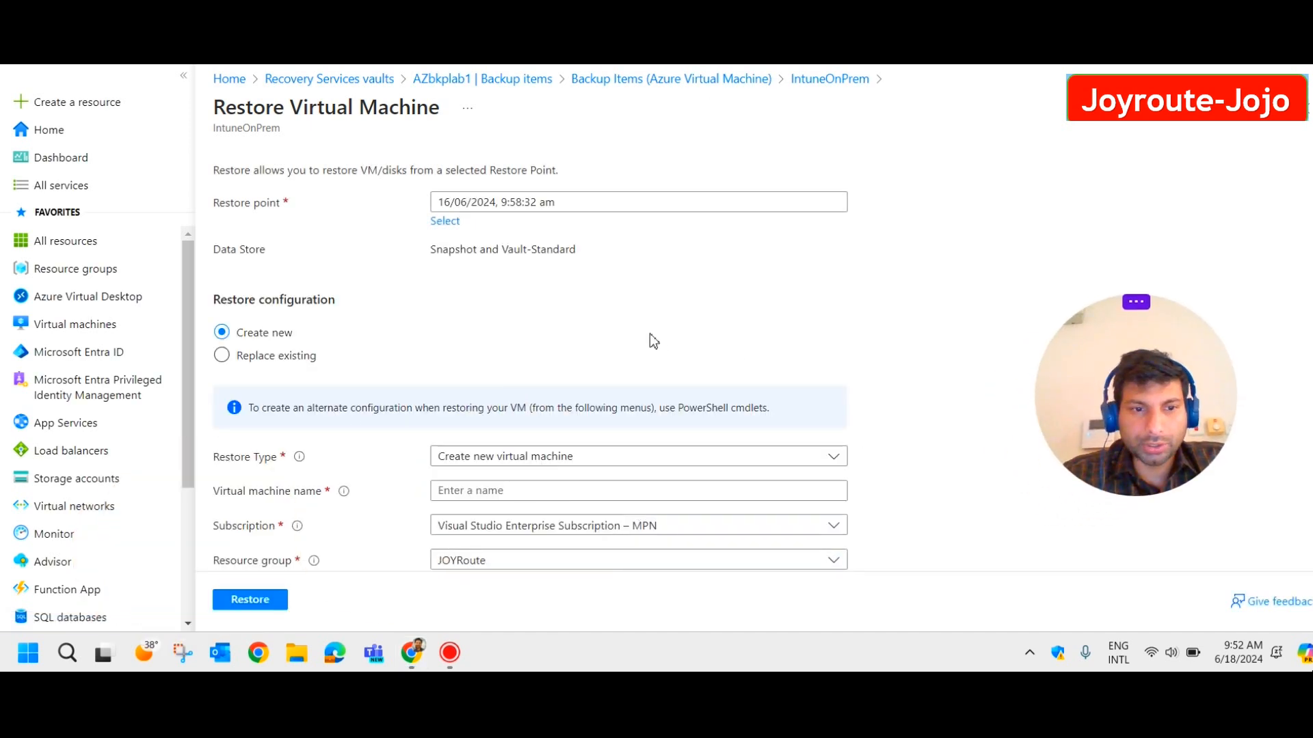
Name the restored virtual machine Restorevm.
scroll(512, 319, down, 1)
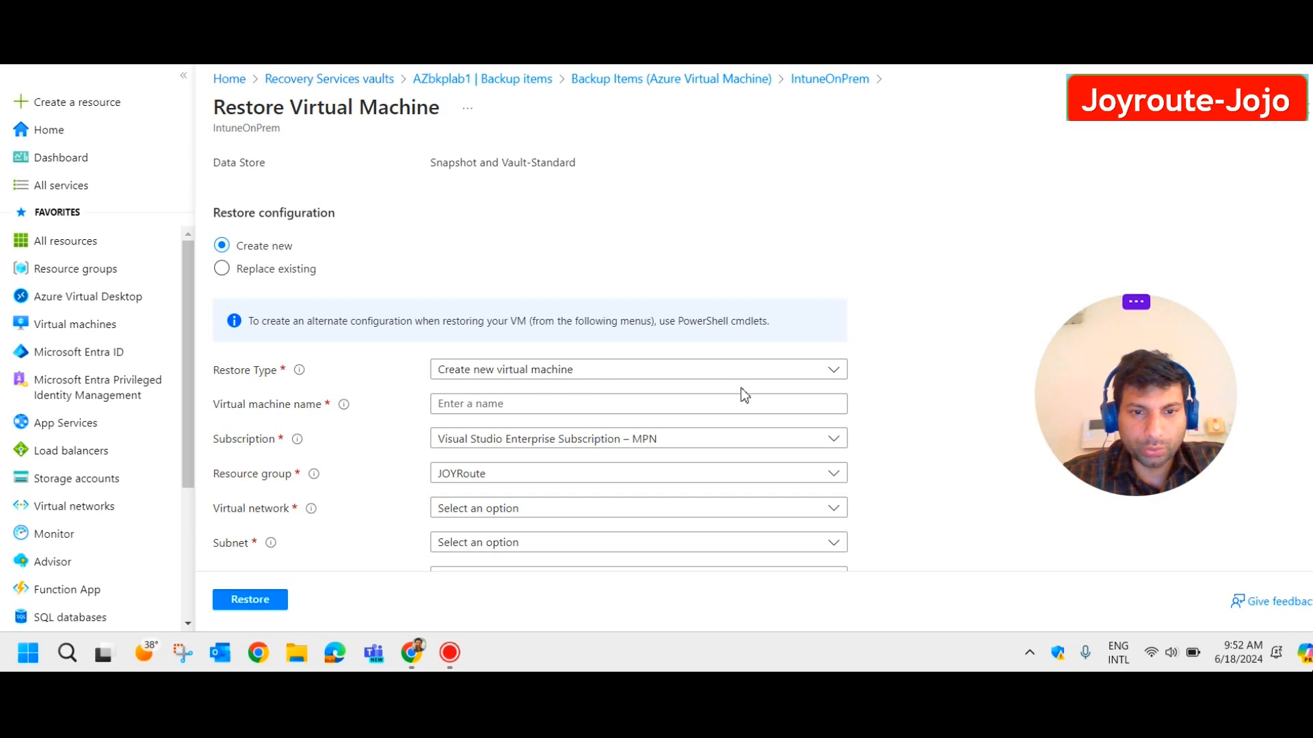
click(470, 410)
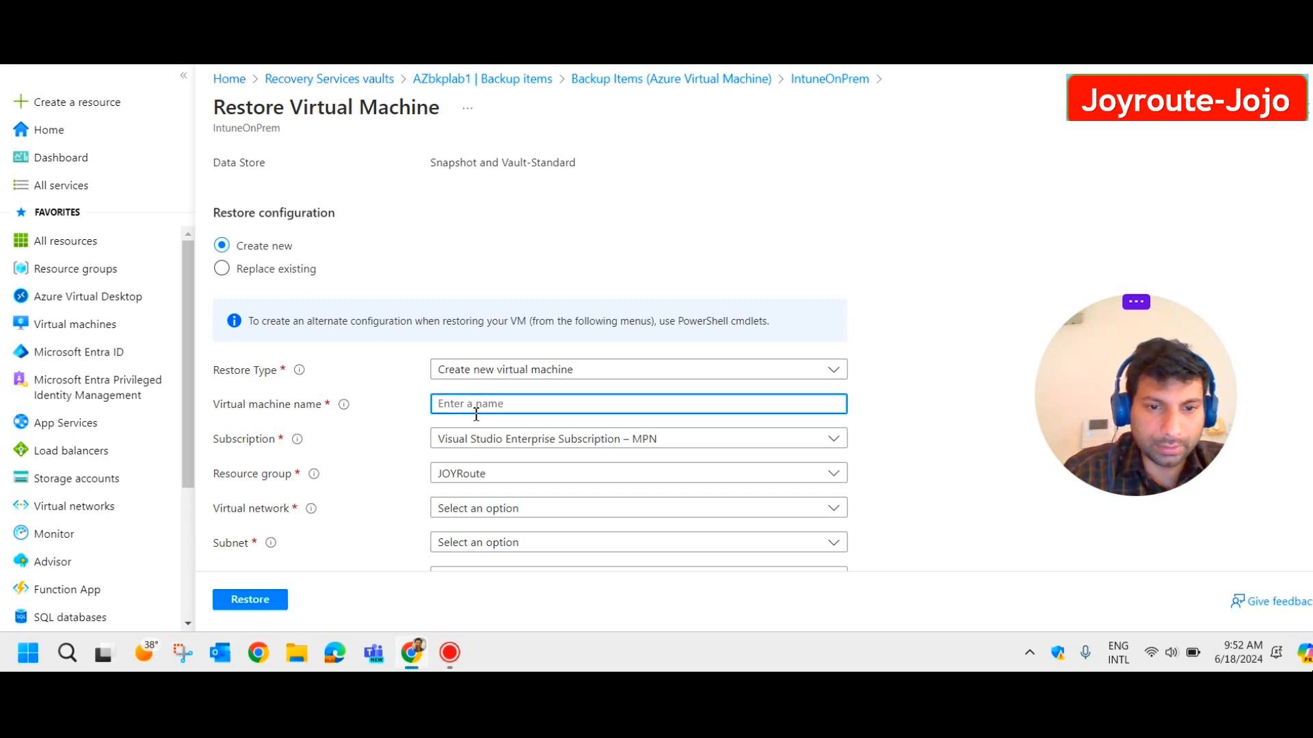
text(Restorevmintu)
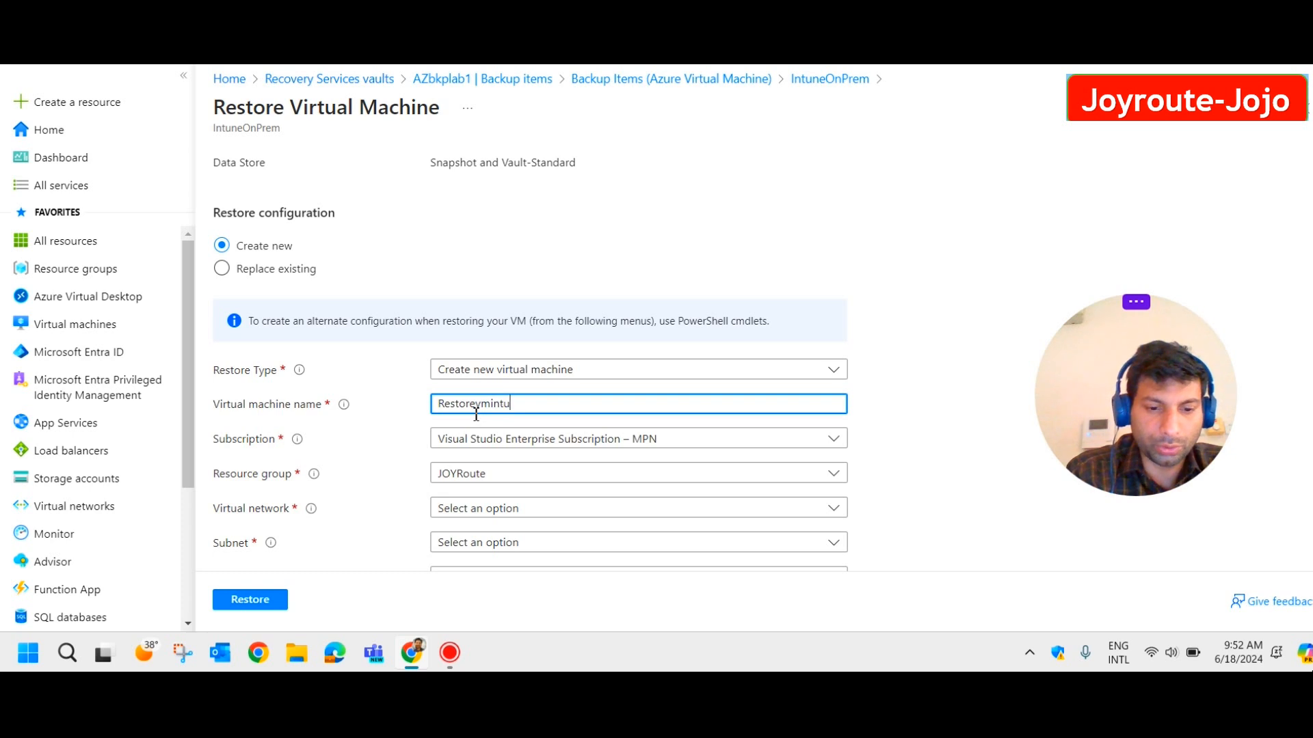
text(neonprem)
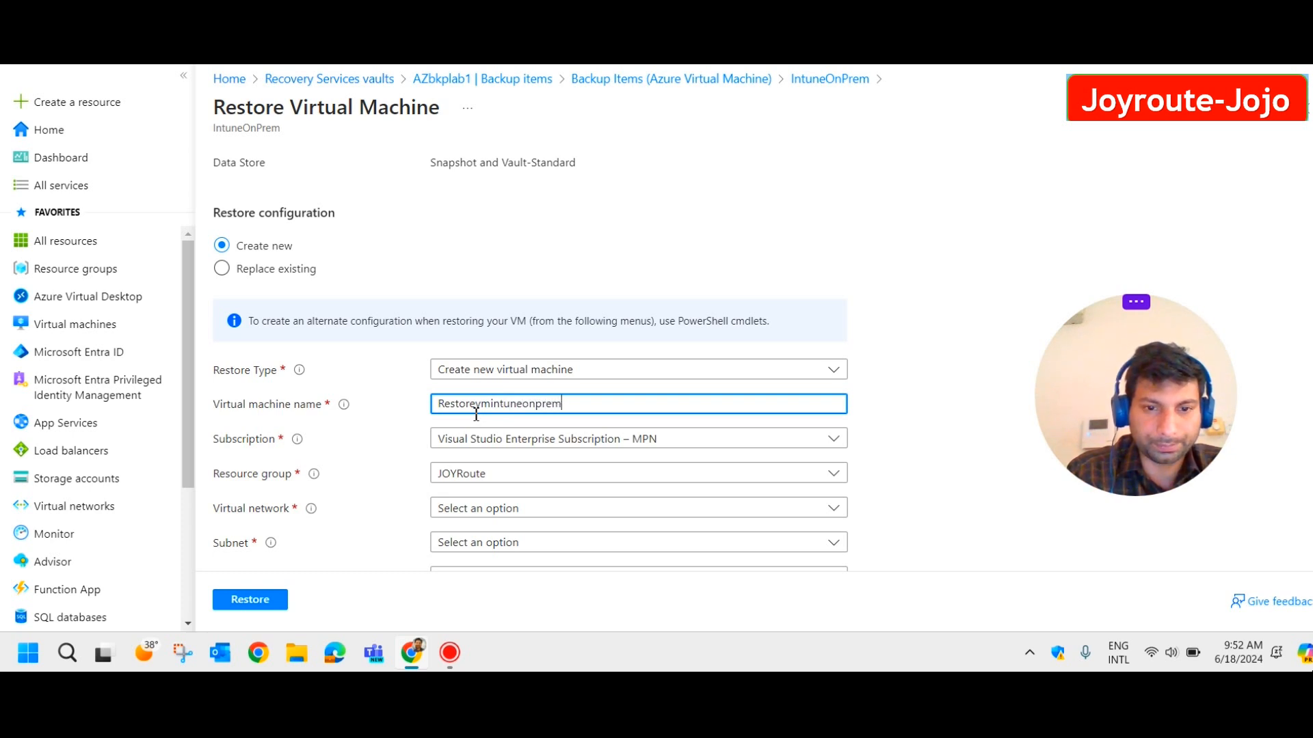
drag(585, 410, 493, 406)
key(BackSpace)
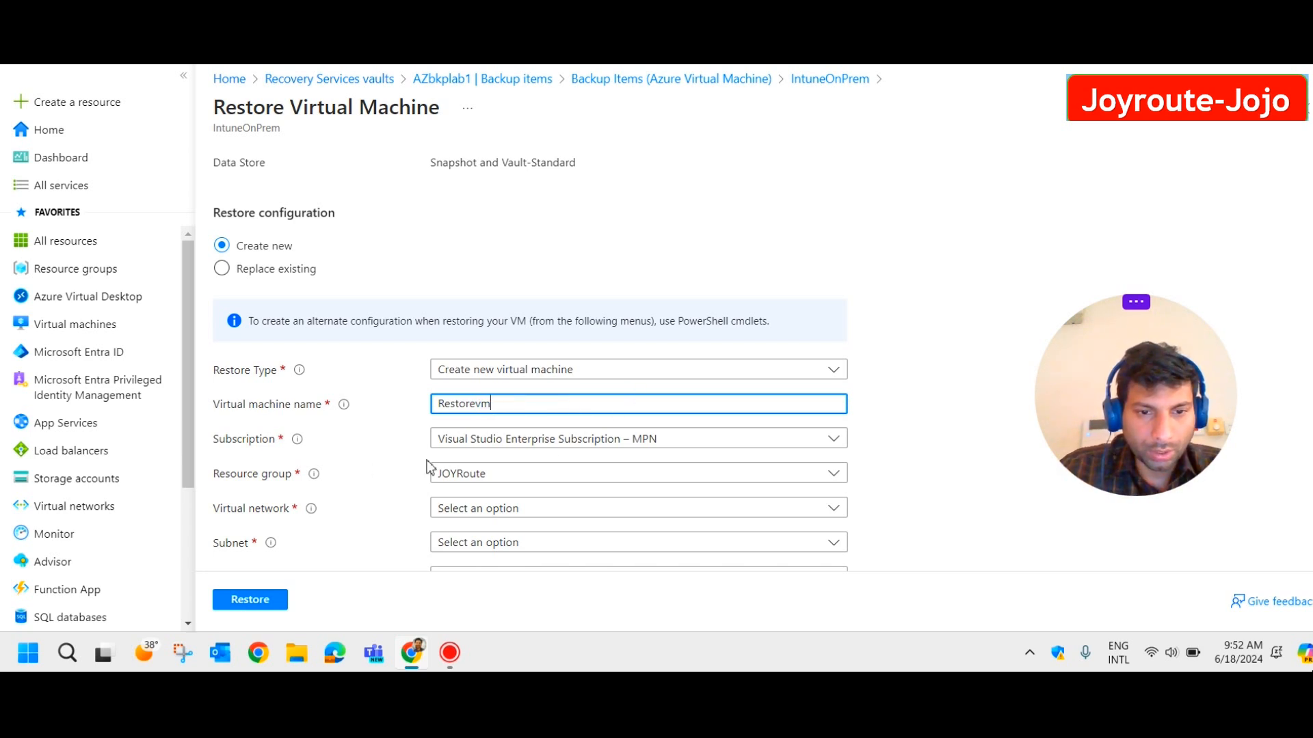
Set JOYRoute as the resource group and Intunetest-vnet (OTEIntune) as the virtual network.
scroll(596, 448, down, 1)
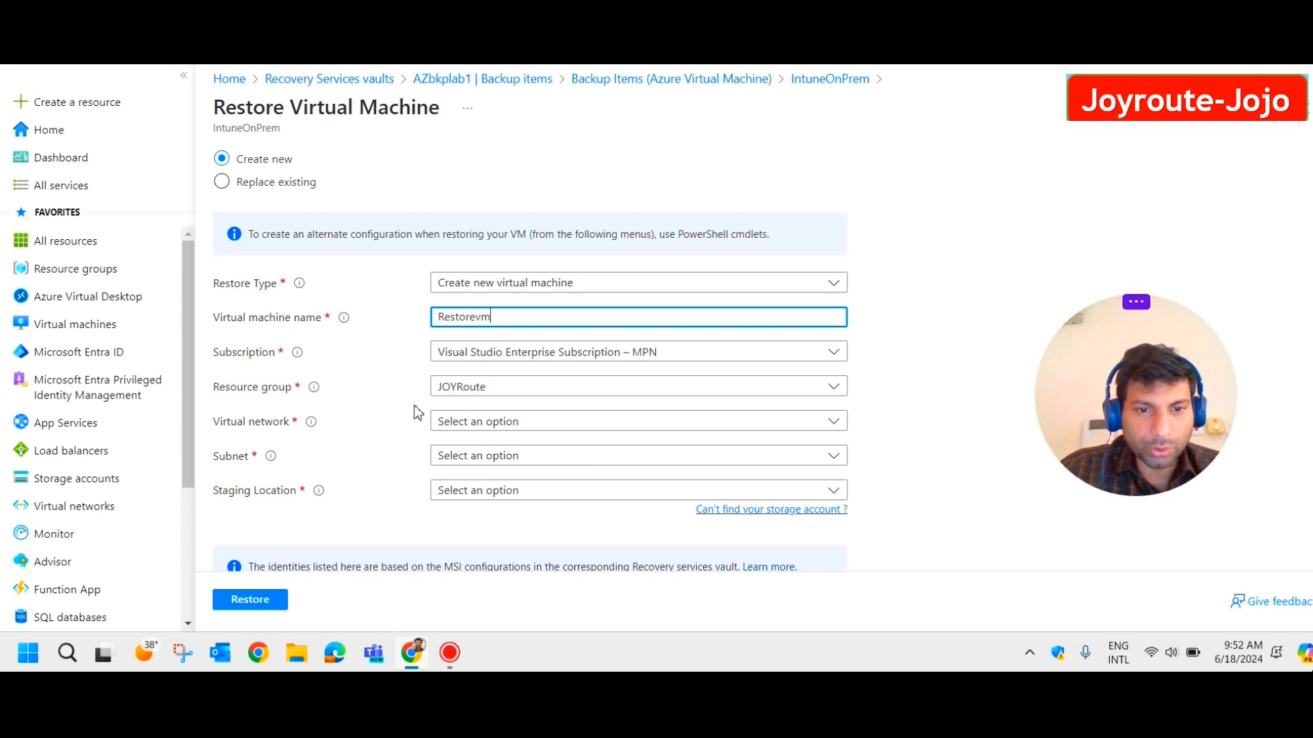
click(552, 393)
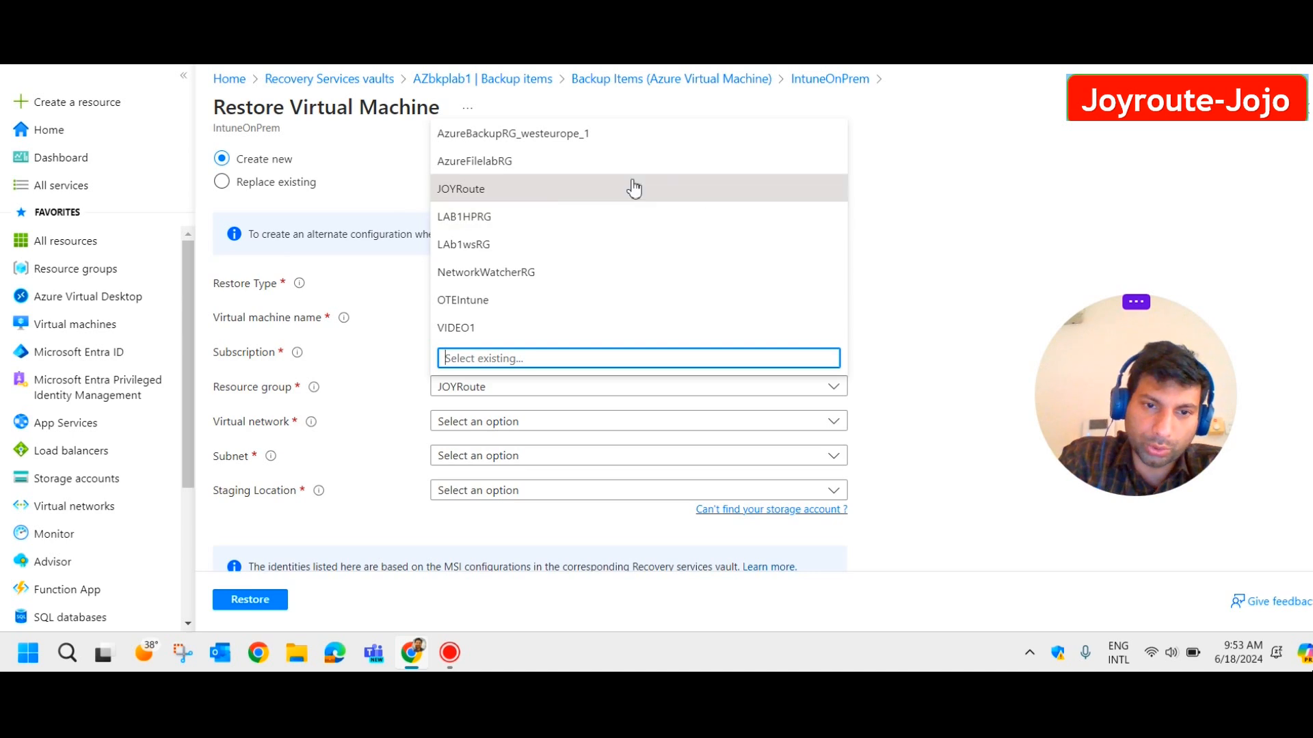
click(569, 193)
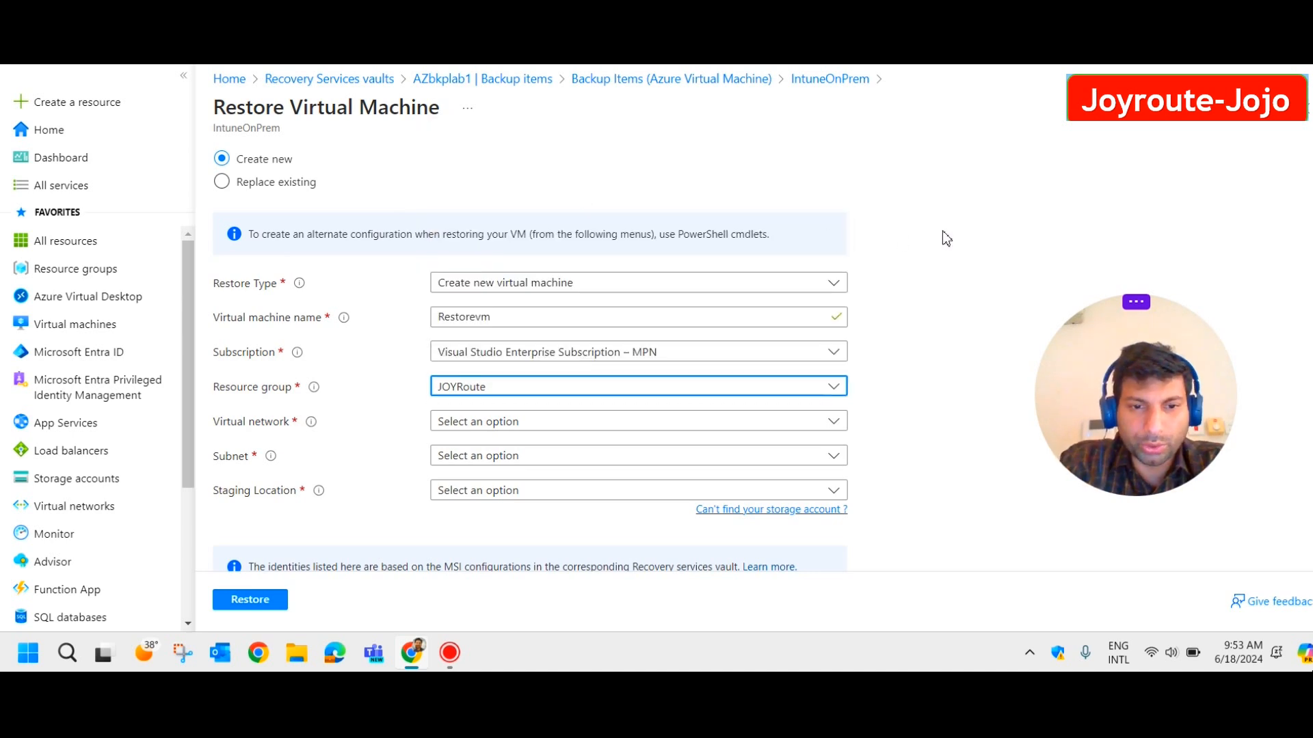
click(650, 421)
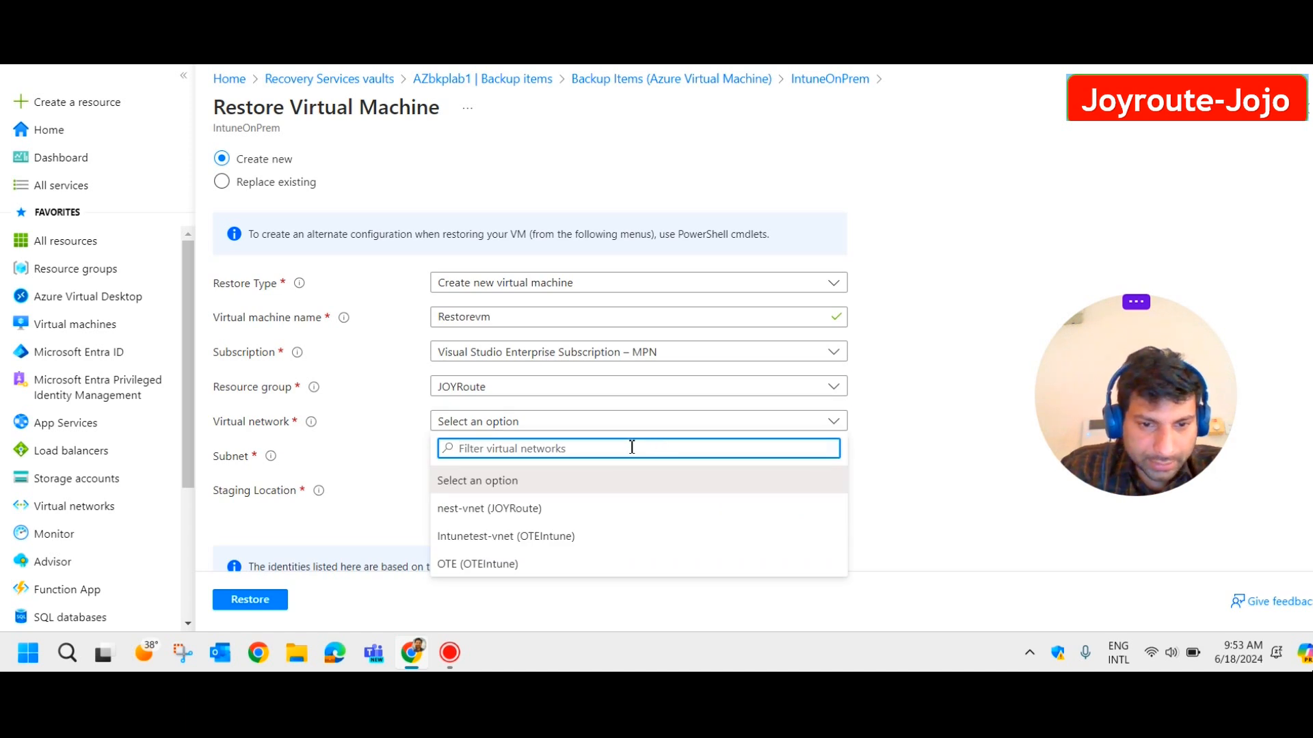
click(552, 537)
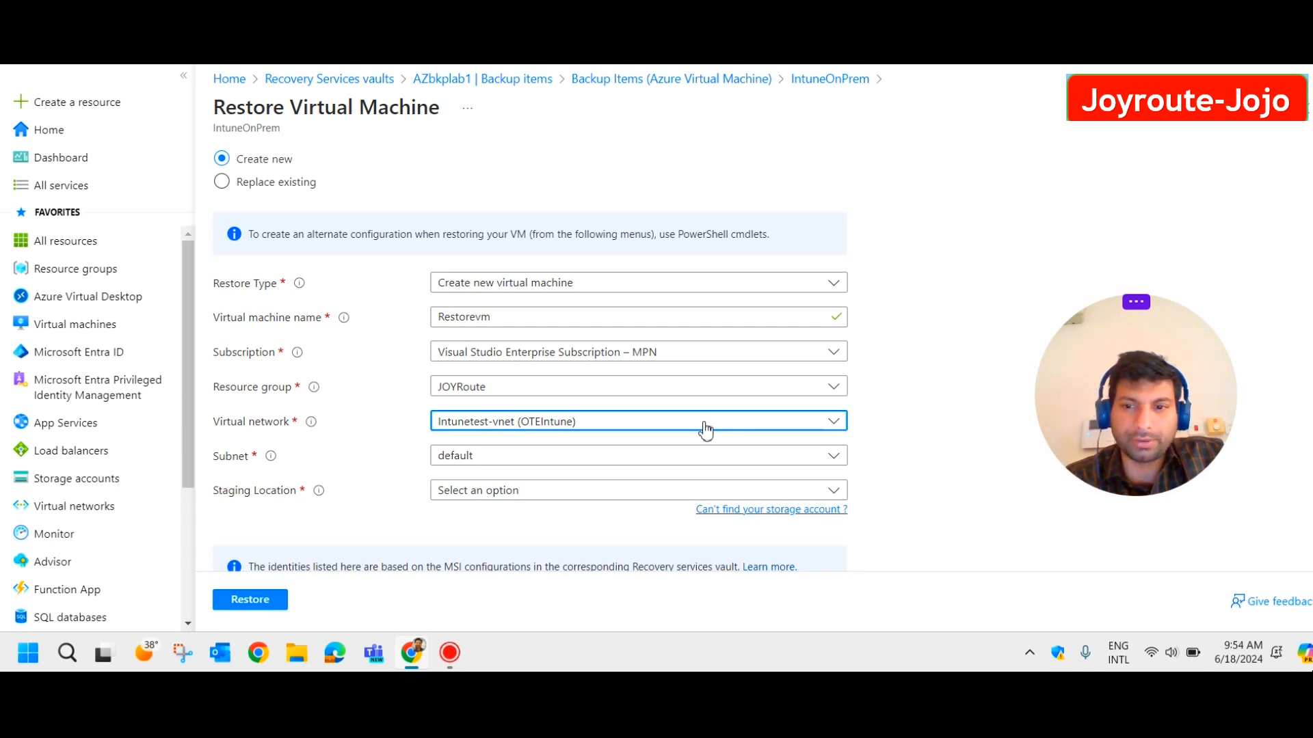
Use azurefilestorageac (StandardLRS) as the staging storage account and submit the restore.
click(660, 496)
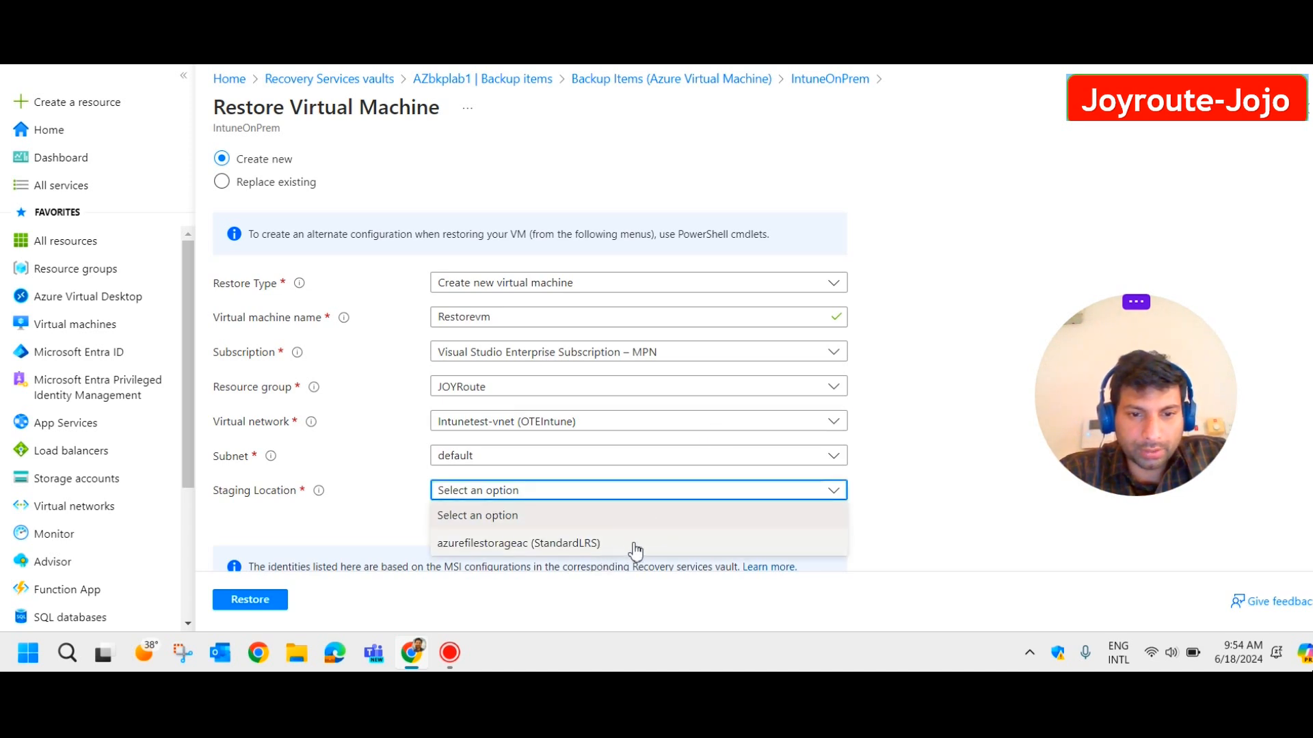
click(627, 545)
scroll(527, 468, down, 1)
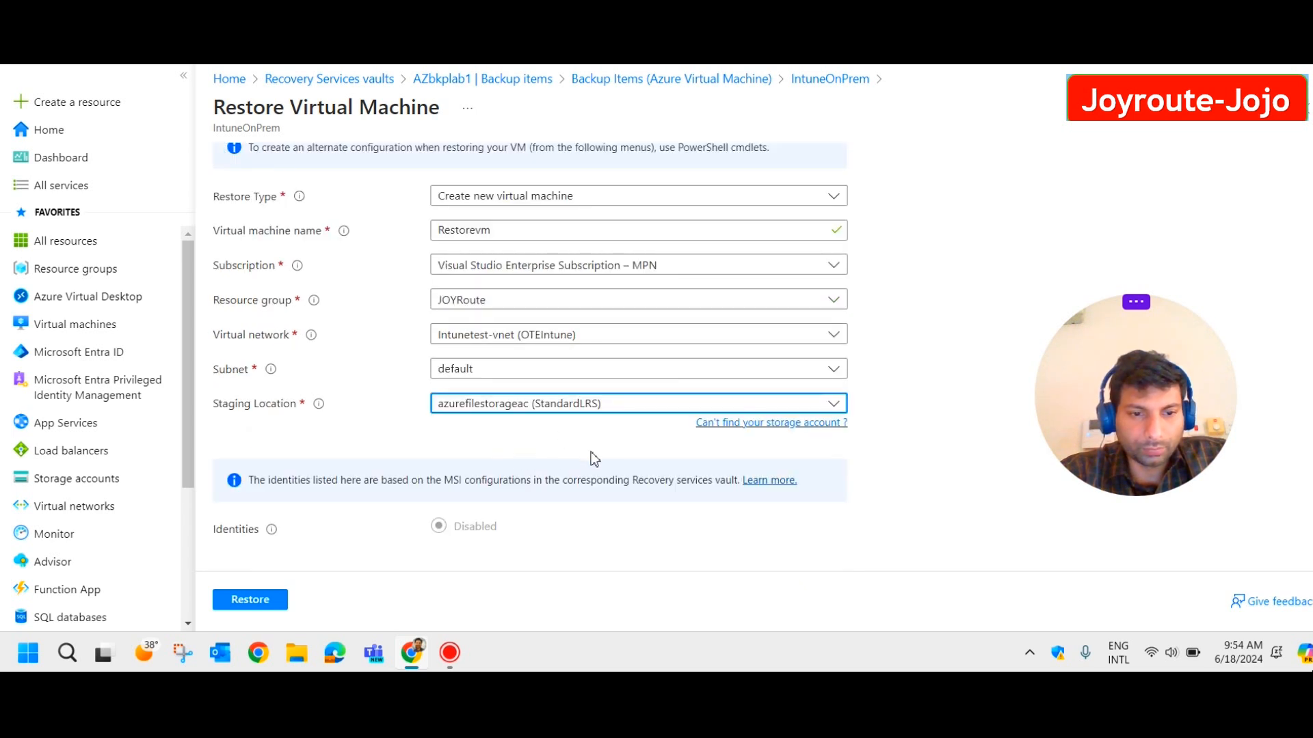
click(257, 601)
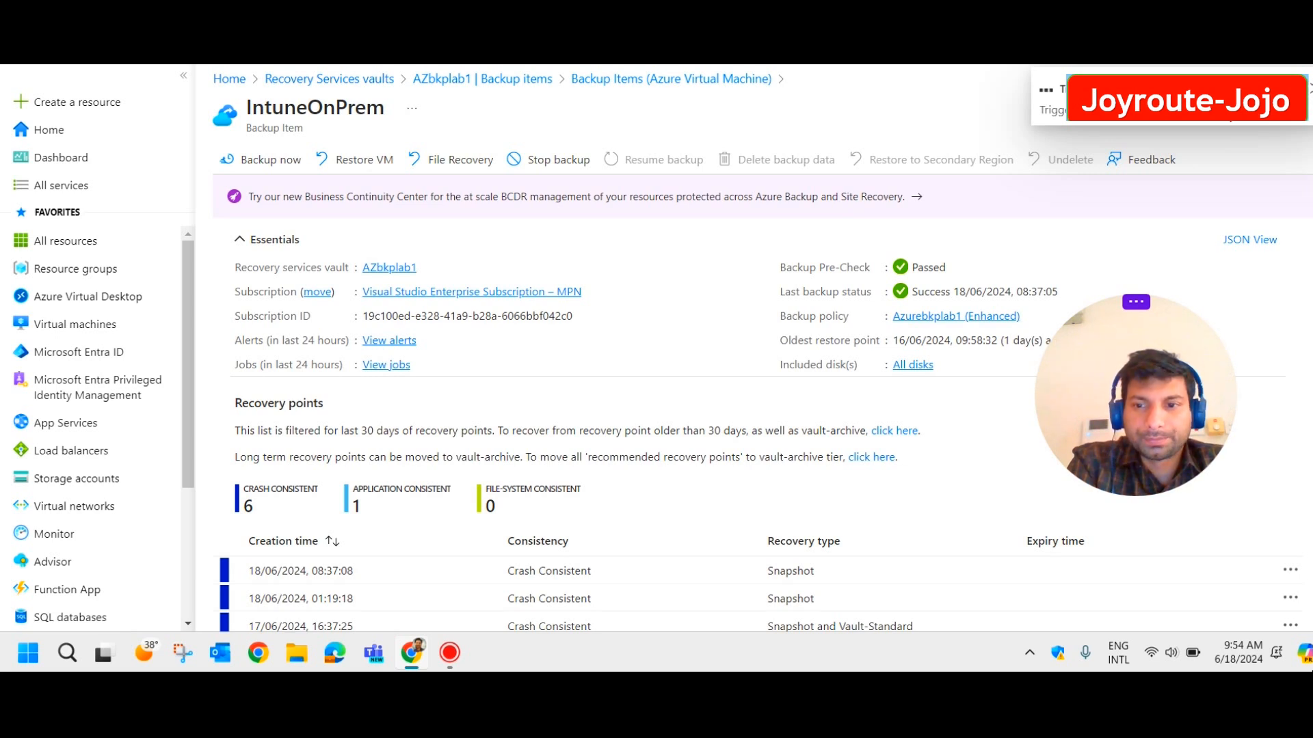
Confirm in AZbkplab1's restore job details that the Restorevm restore completed, then view Resource groups.
click(381, 81)
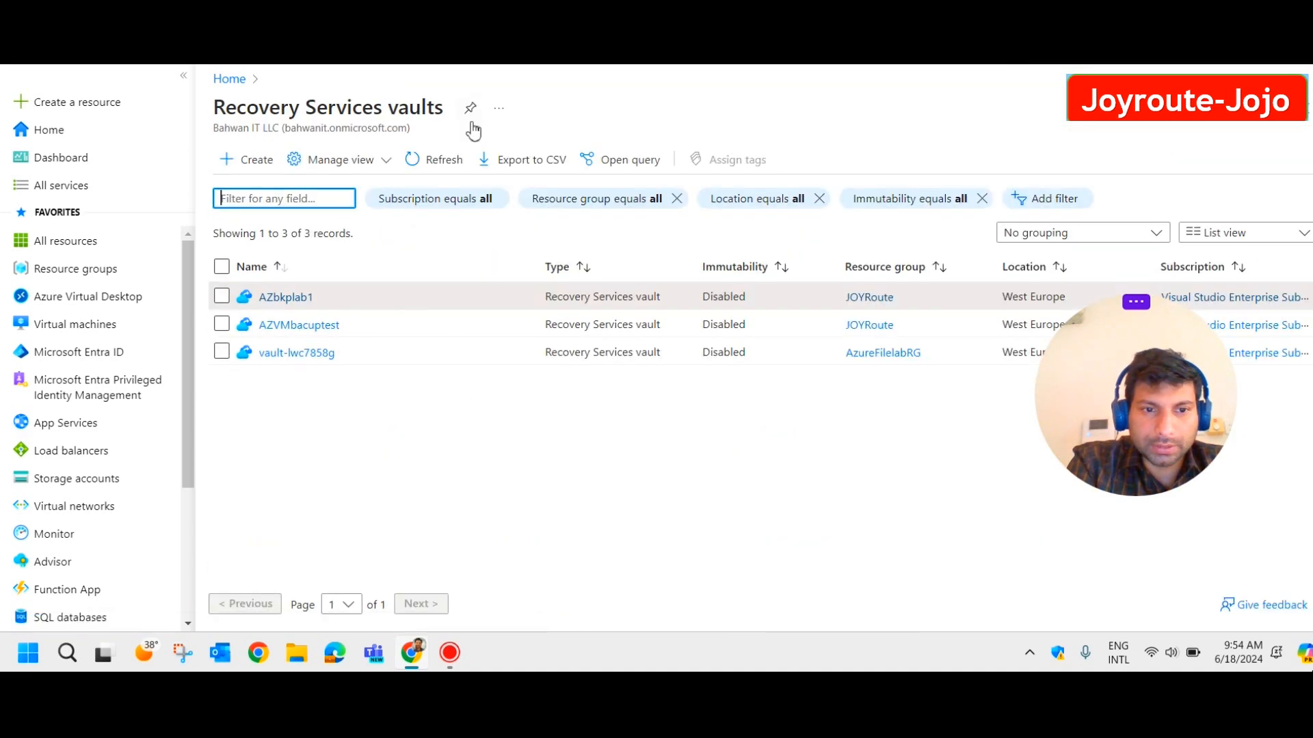
click(289, 298)
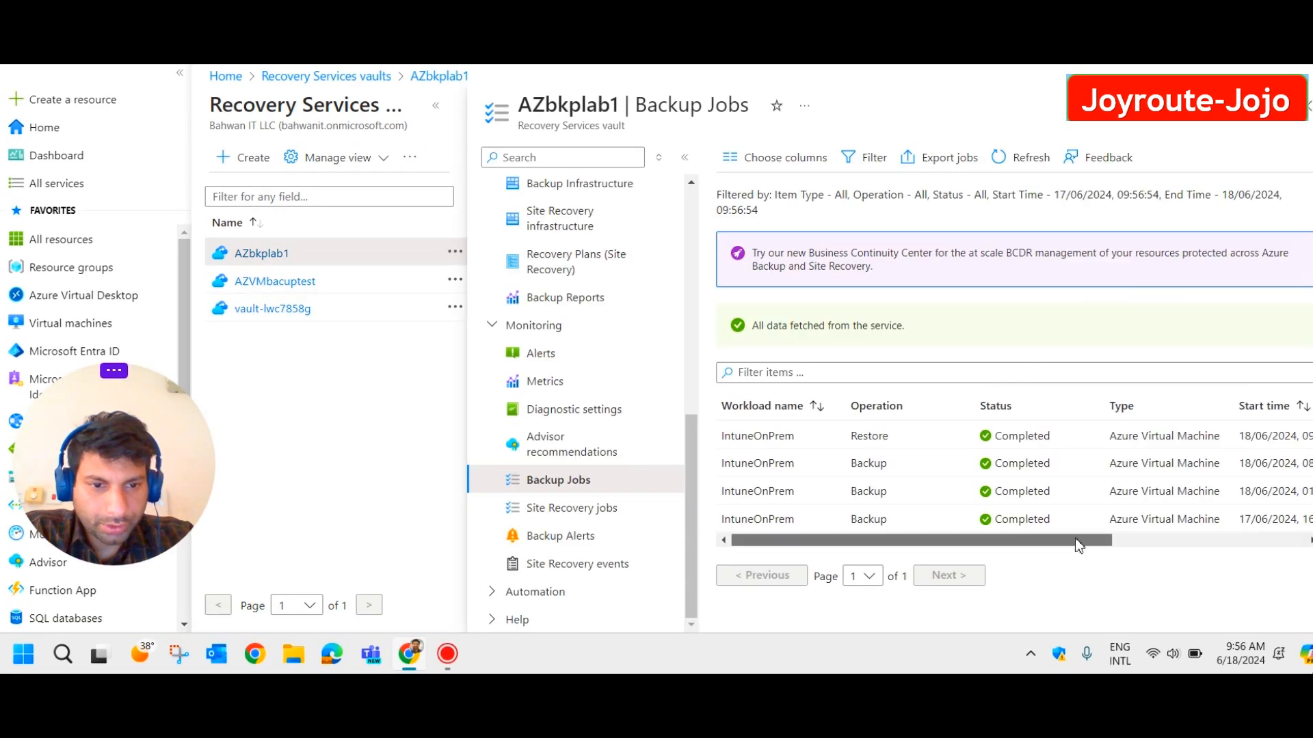
drag(1074, 539, 1261, 510)
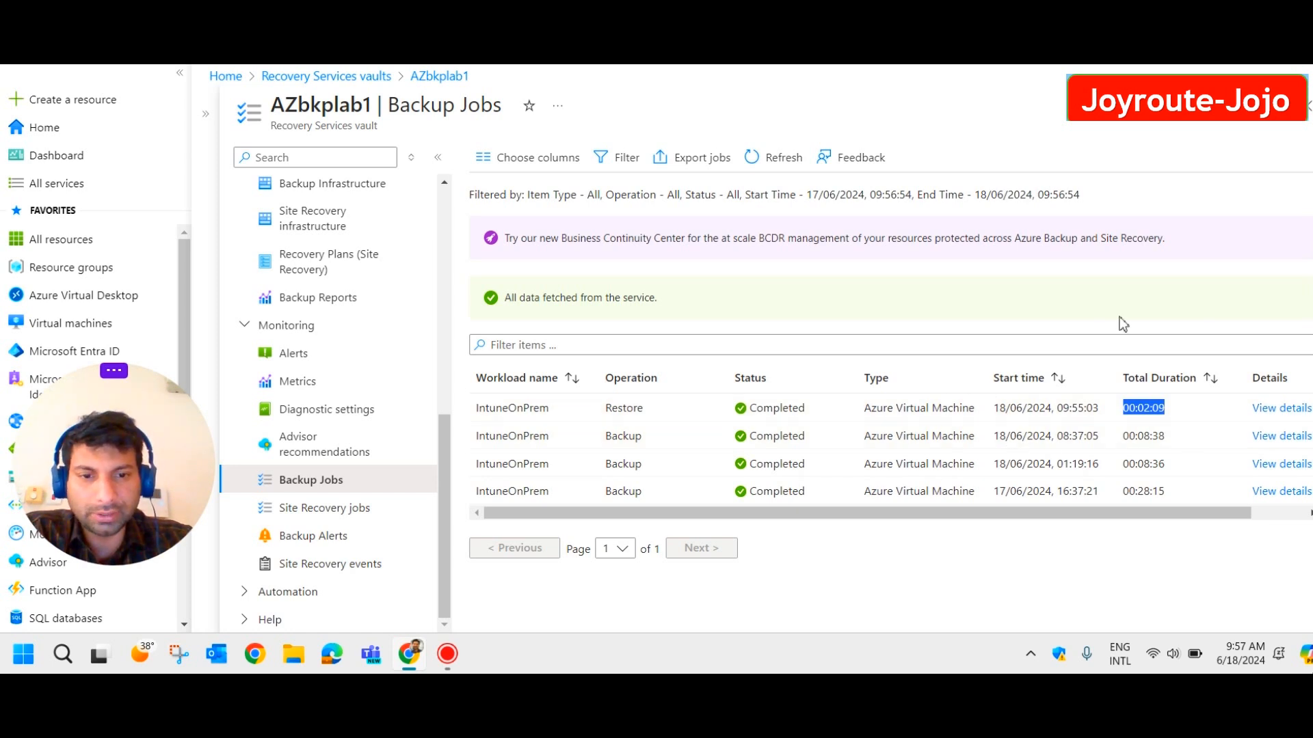
click(1286, 411)
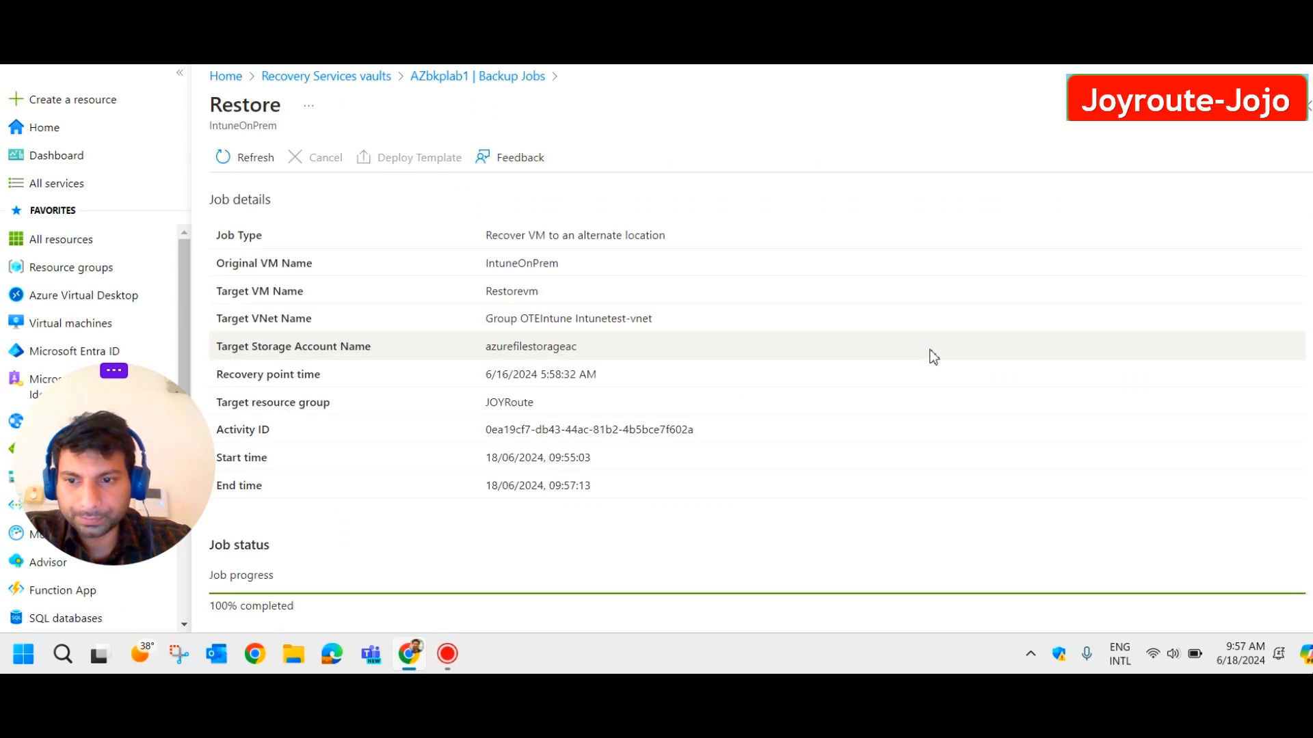
scroll(601, 405, down, 3)
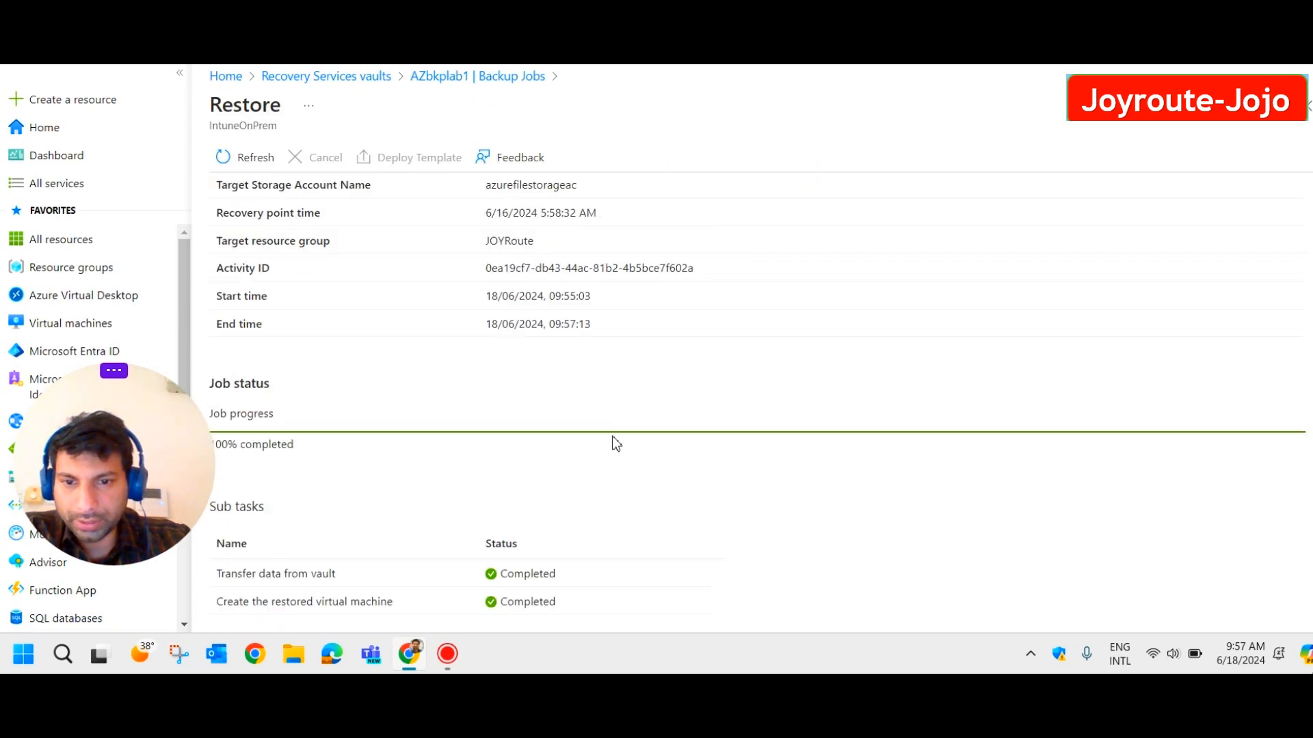
scroll(569, 395, up, 3)
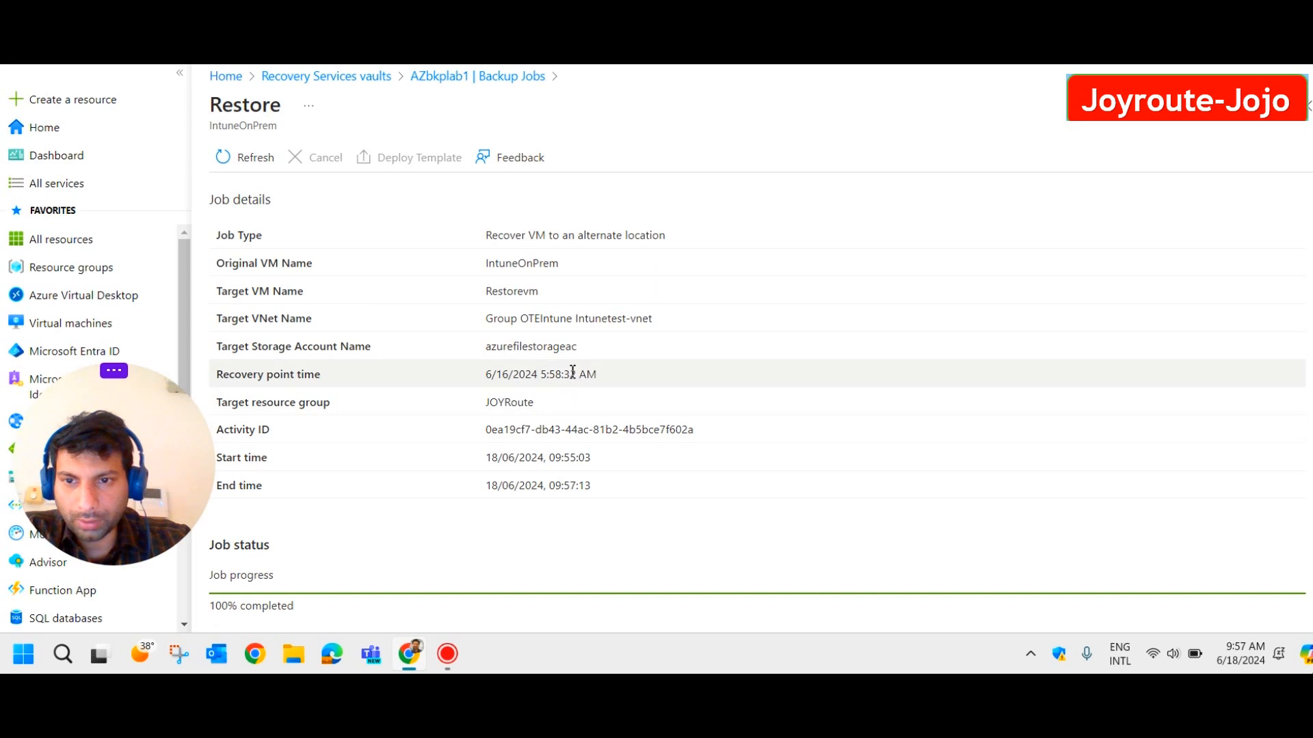
drag(177, 504, 1045, 523)
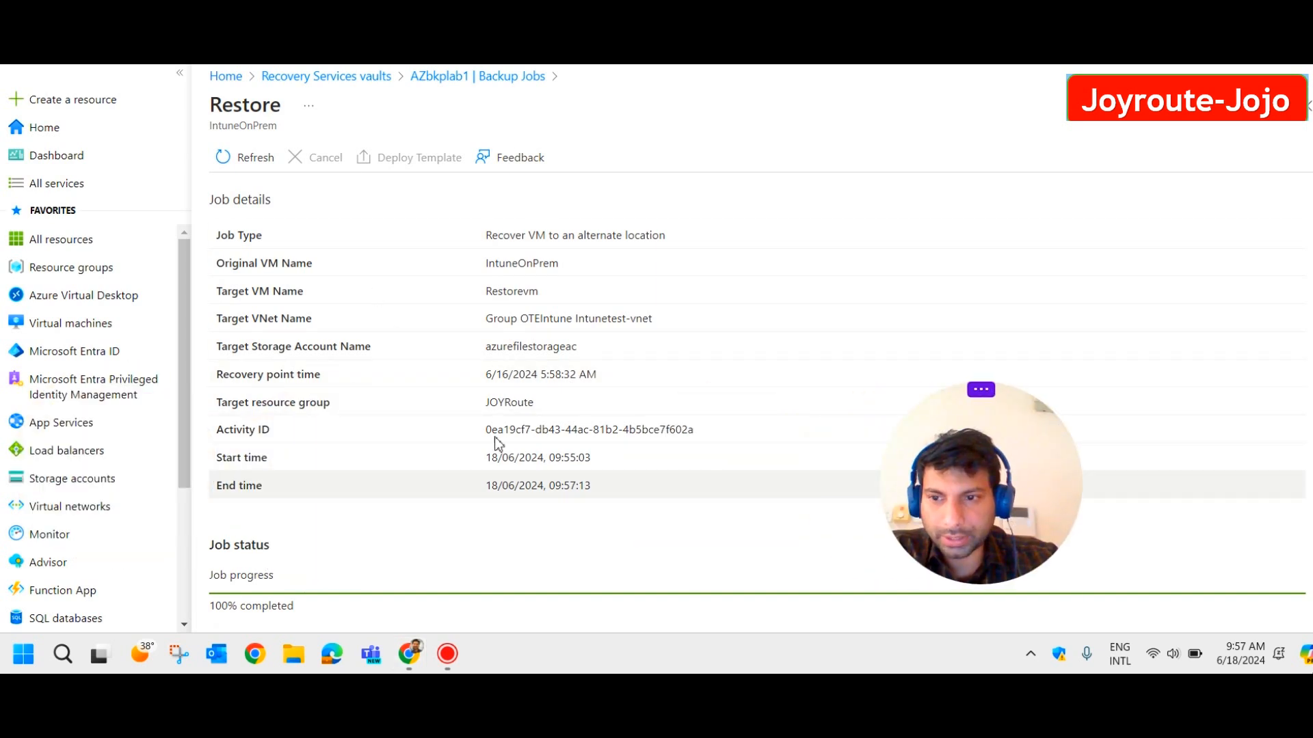
click(89, 272)
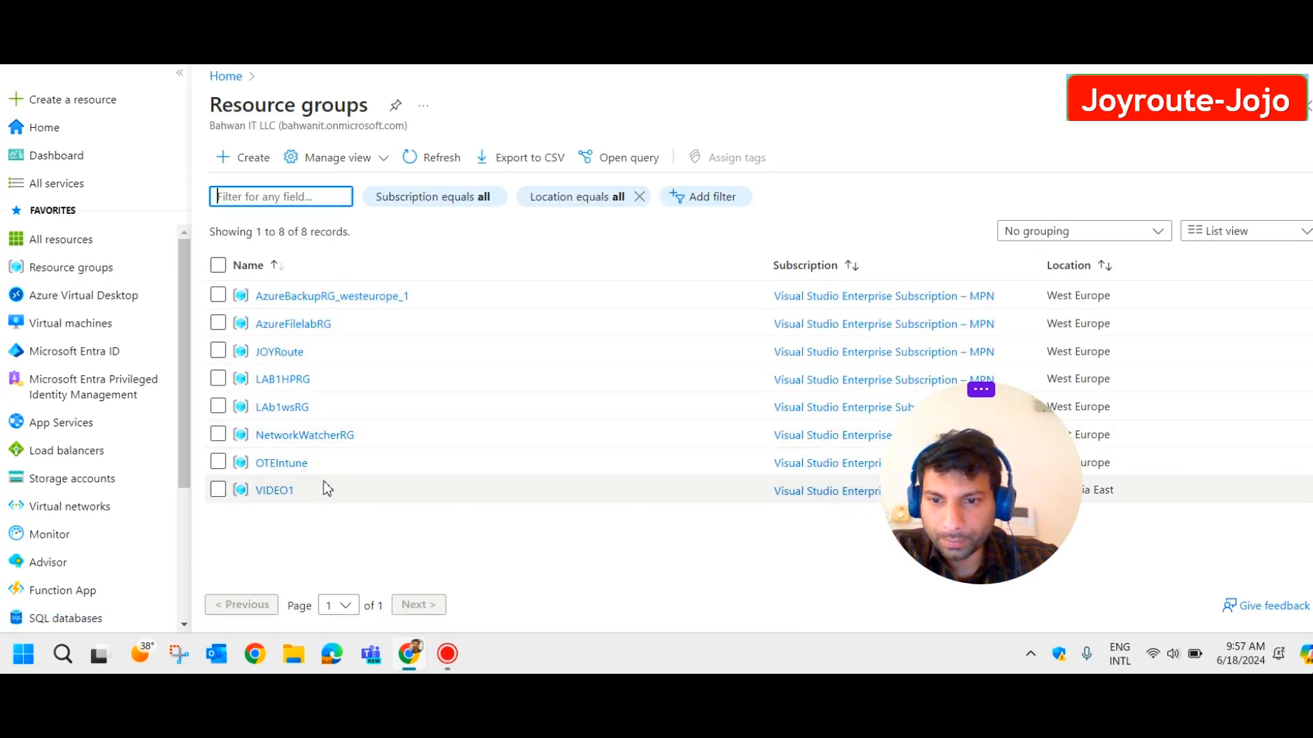
Confirm Restorevm is among JOYRoute's resources, then list all virtual machines.
click(287, 365)
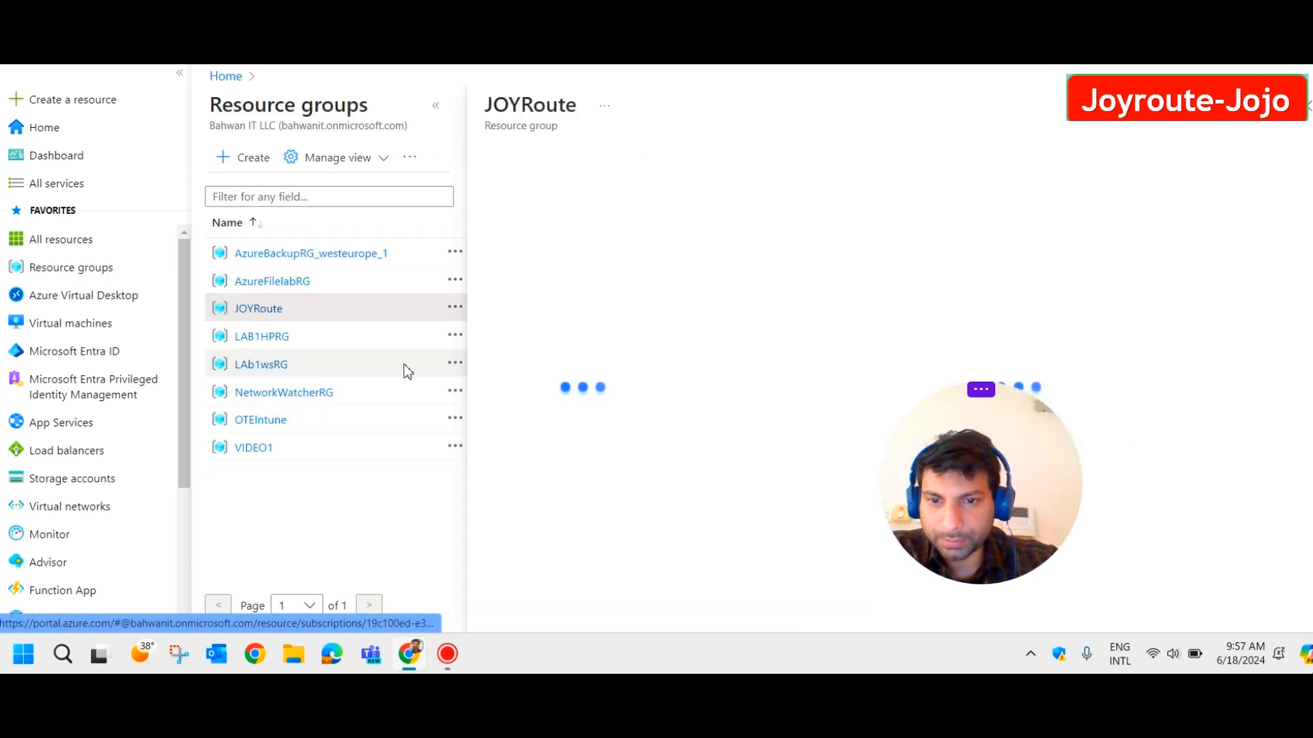
drag(882, 516, 84, 456)
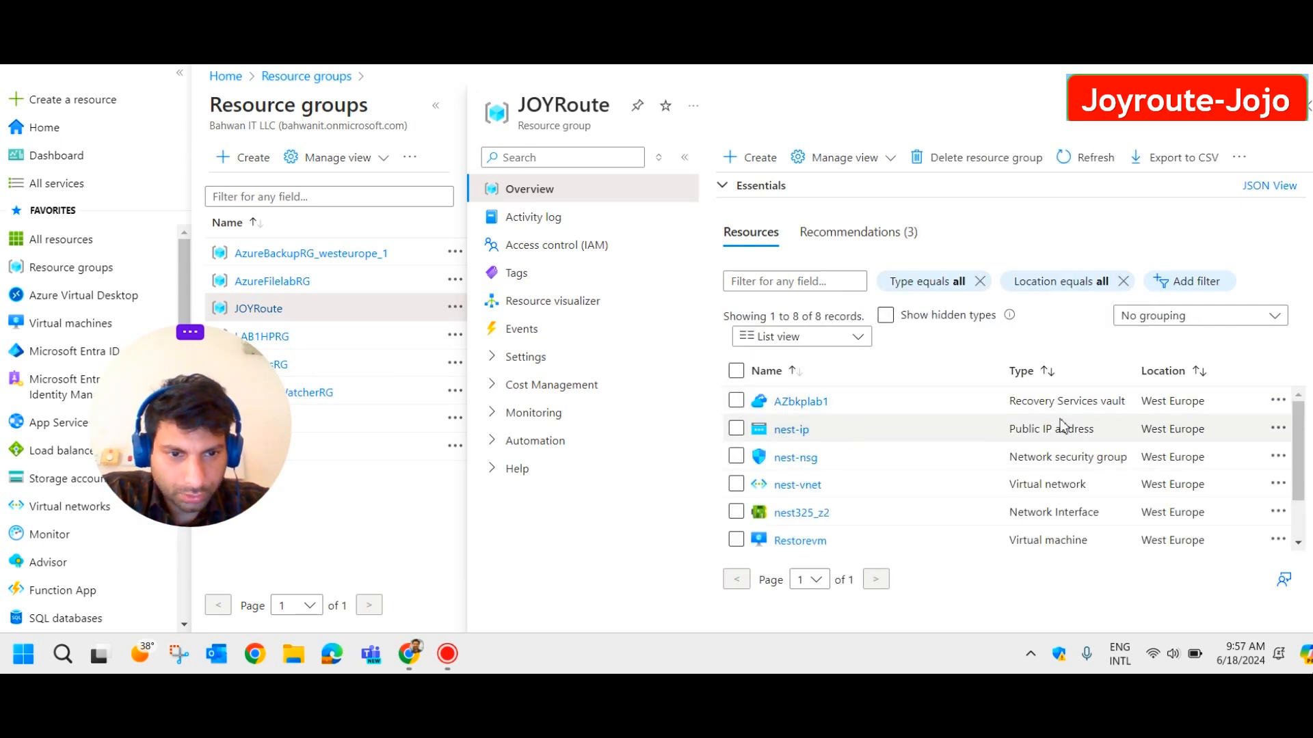
scroll(905, 438, down, 2)
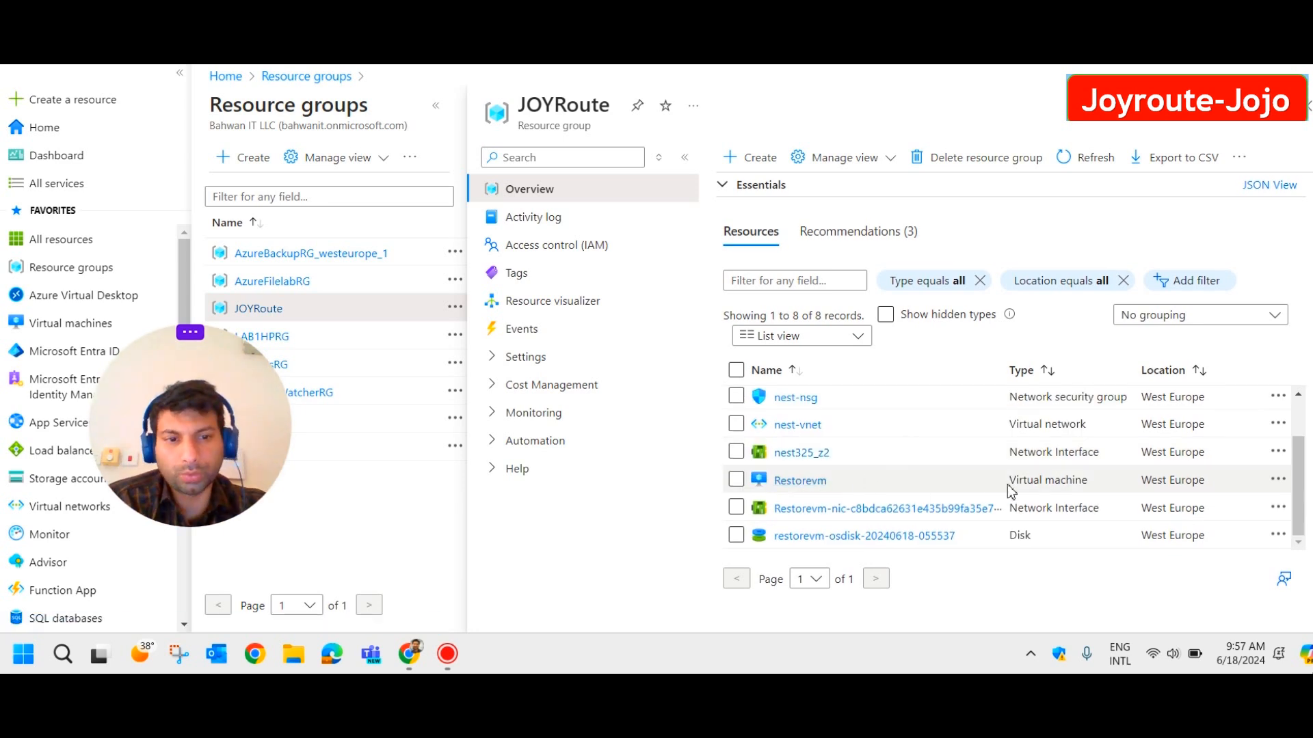
drag(831, 483, 769, 486)
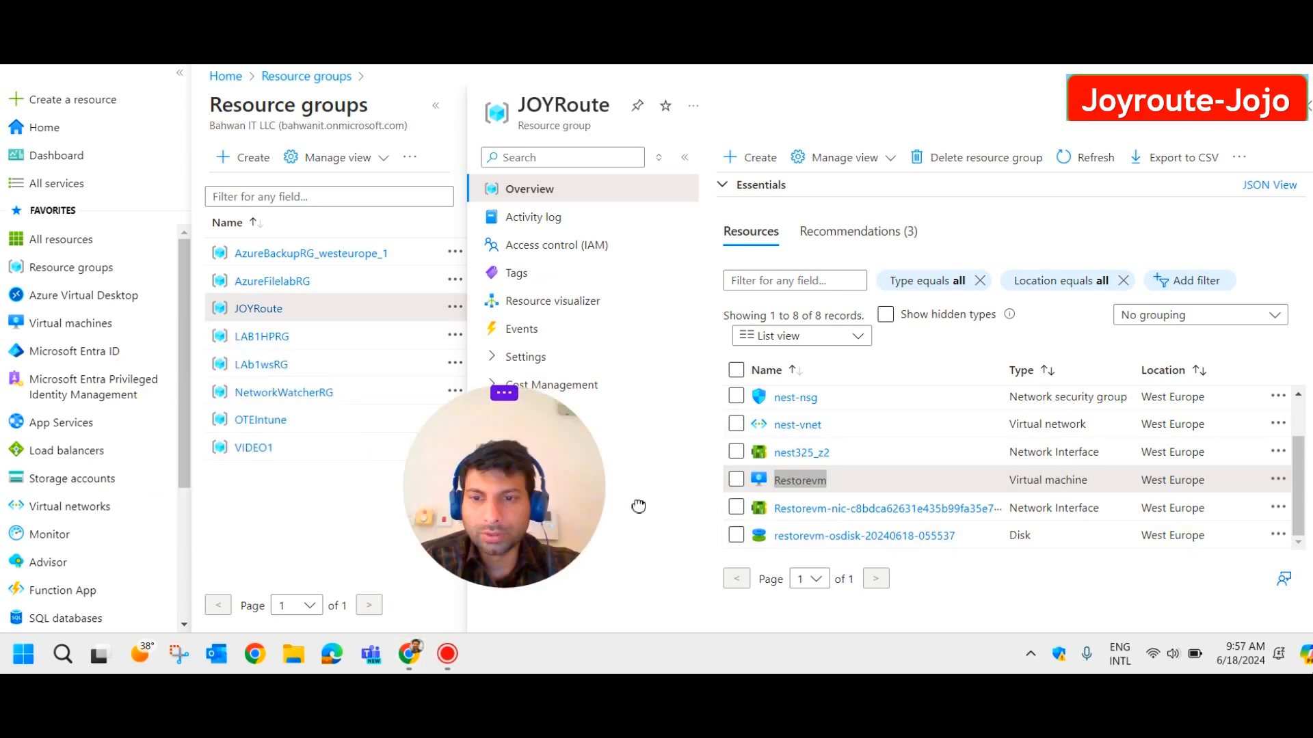
click(82, 328)
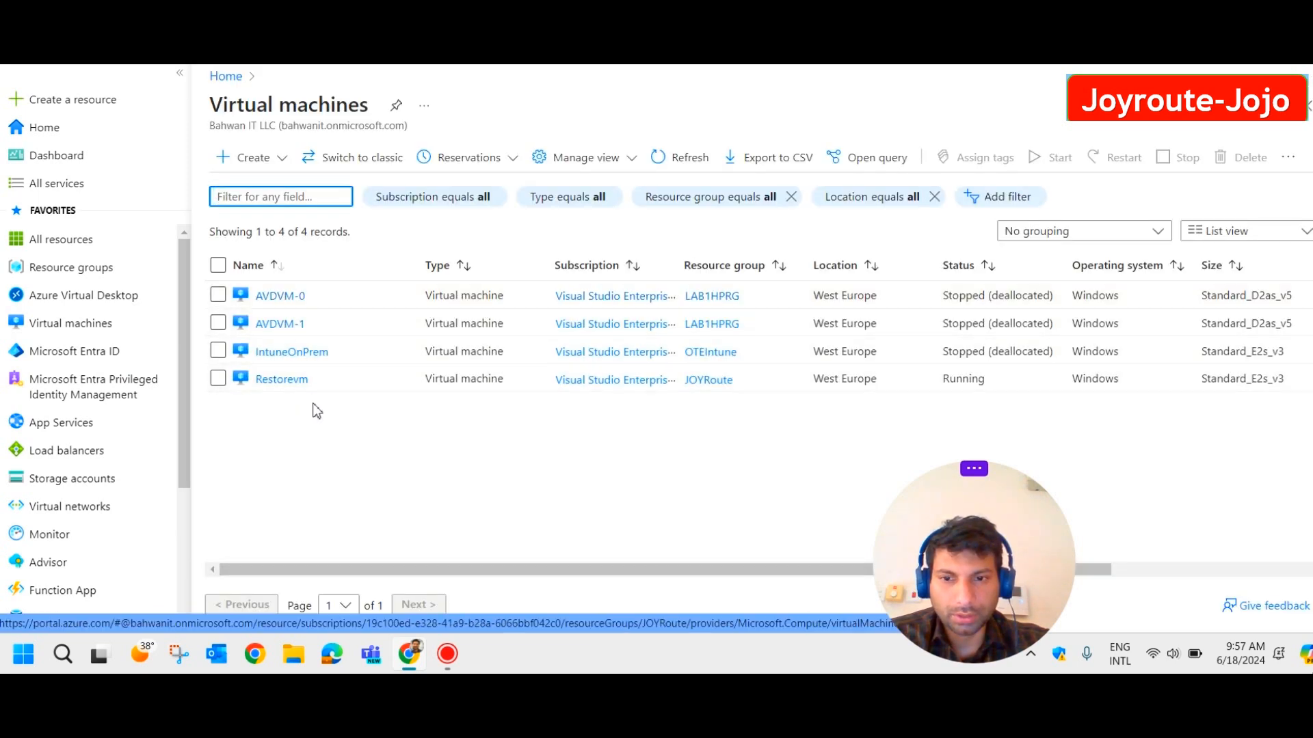
Open the Restorevm virtual machine from the Virtual machines list.
click(280, 385)
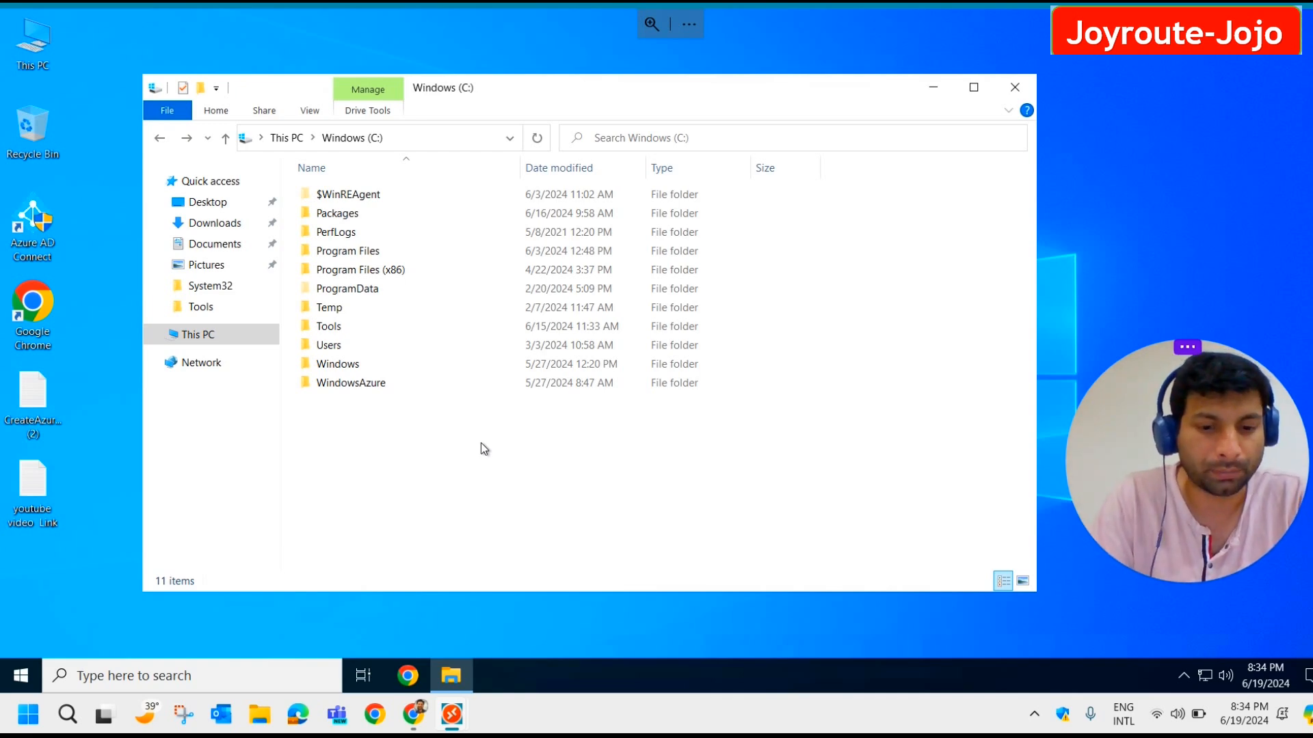
Create 'Restore a folder' on C: and move CreateAzureFileShareSMBAccess (2) and youtube video Link into it.
key(ctrl+shift+n)
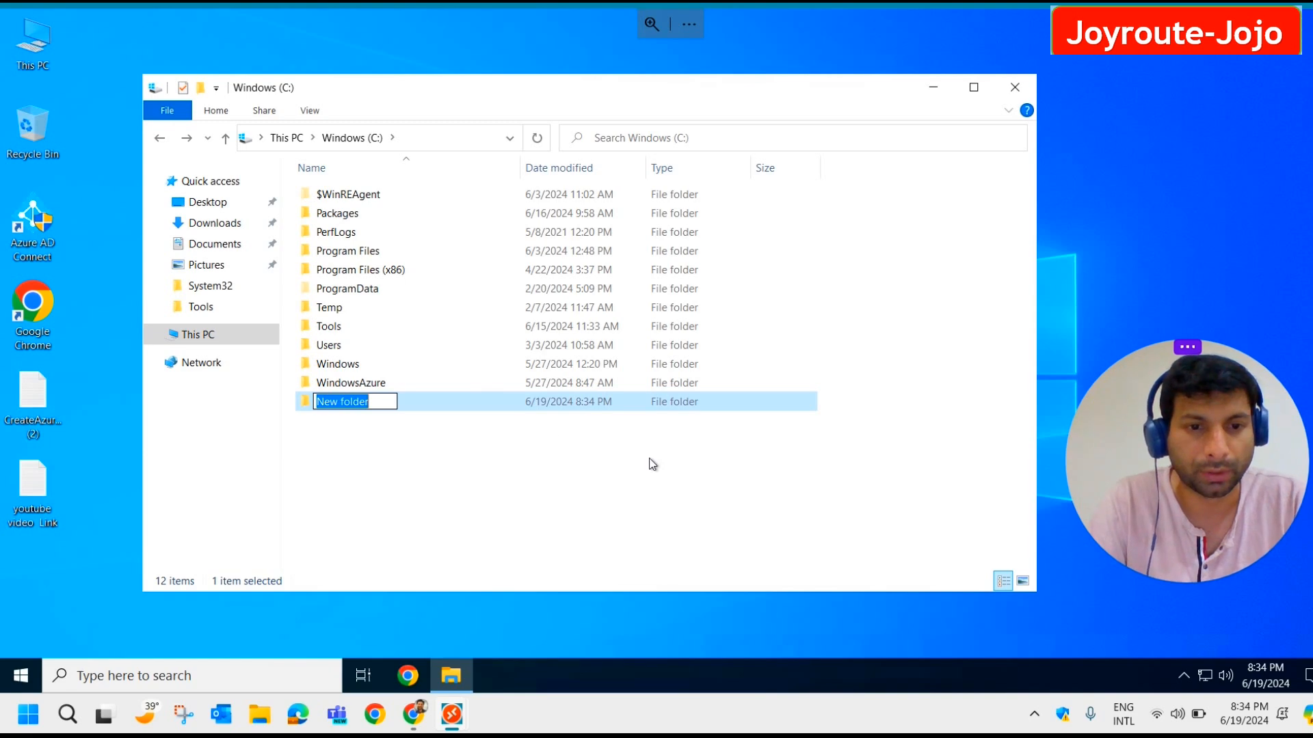
text(Restore)
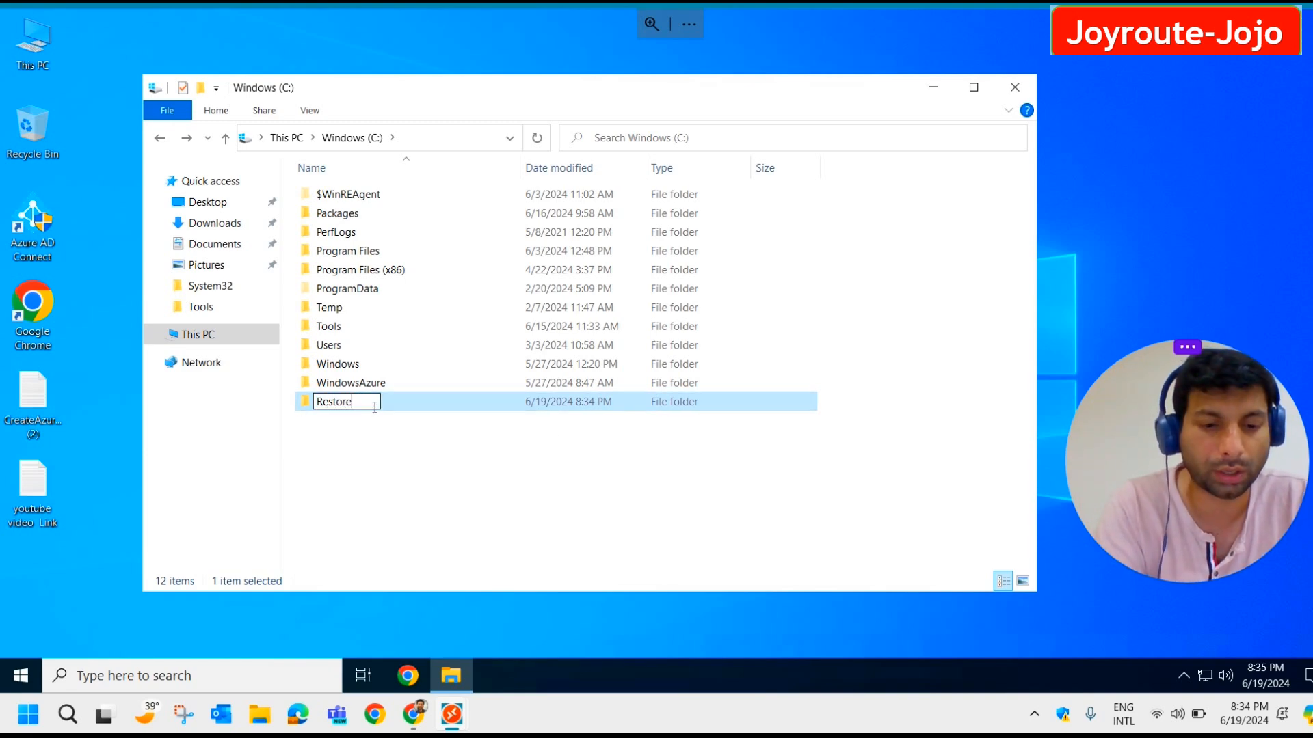
text( a folder)
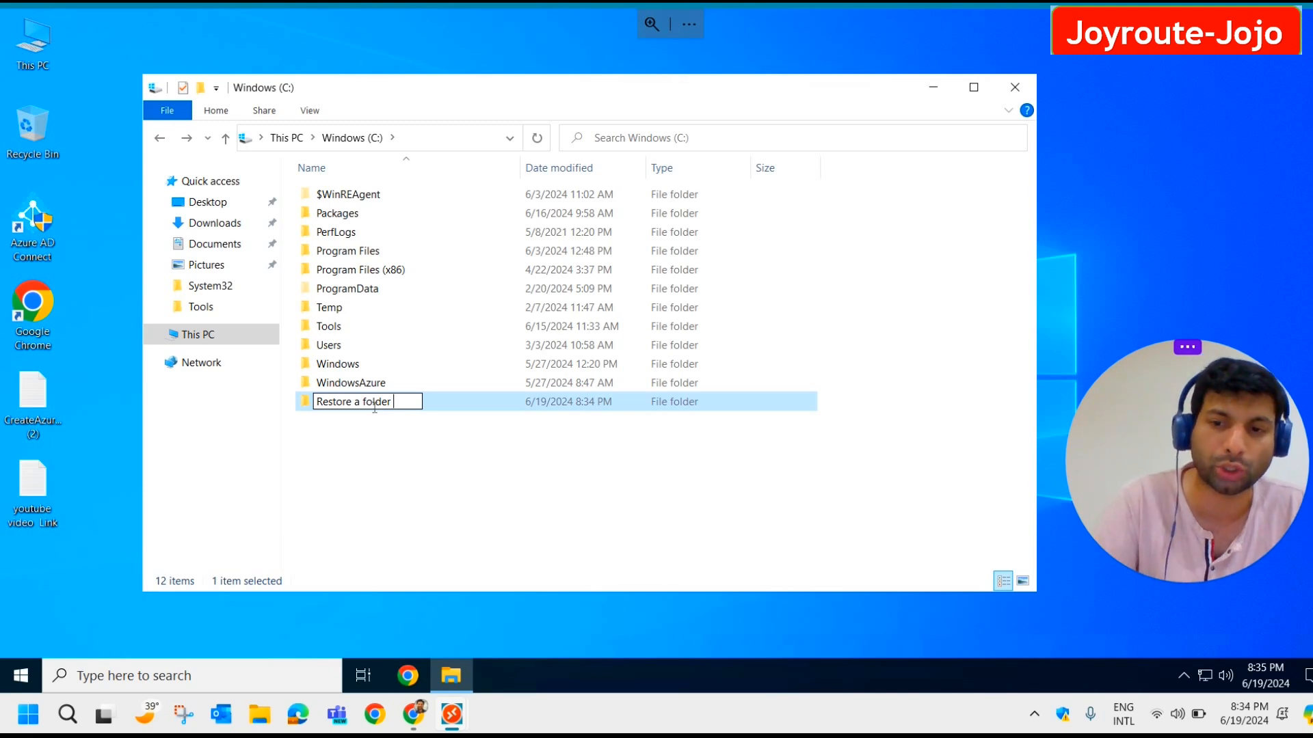
click(385, 492)
double_click(302, 406)
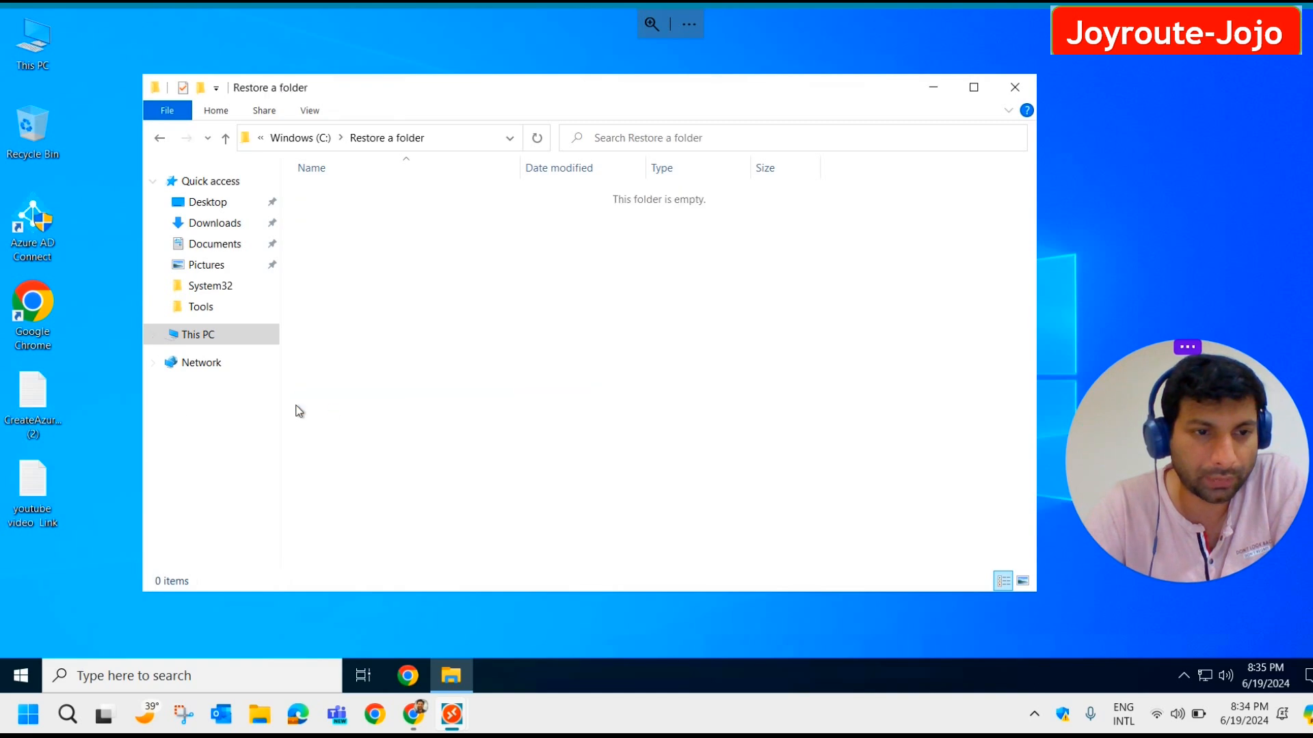
drag(12, 400, 363, 335)
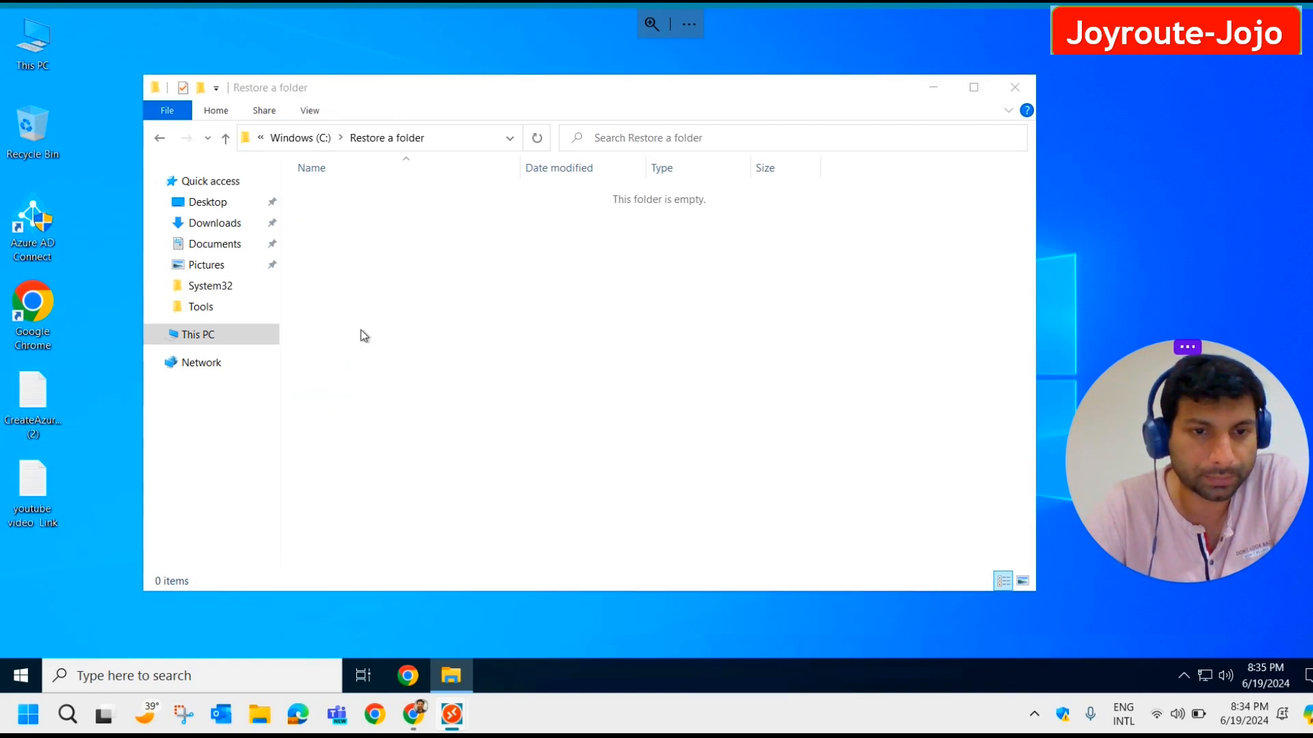
drag(33, 462, 435, 314)
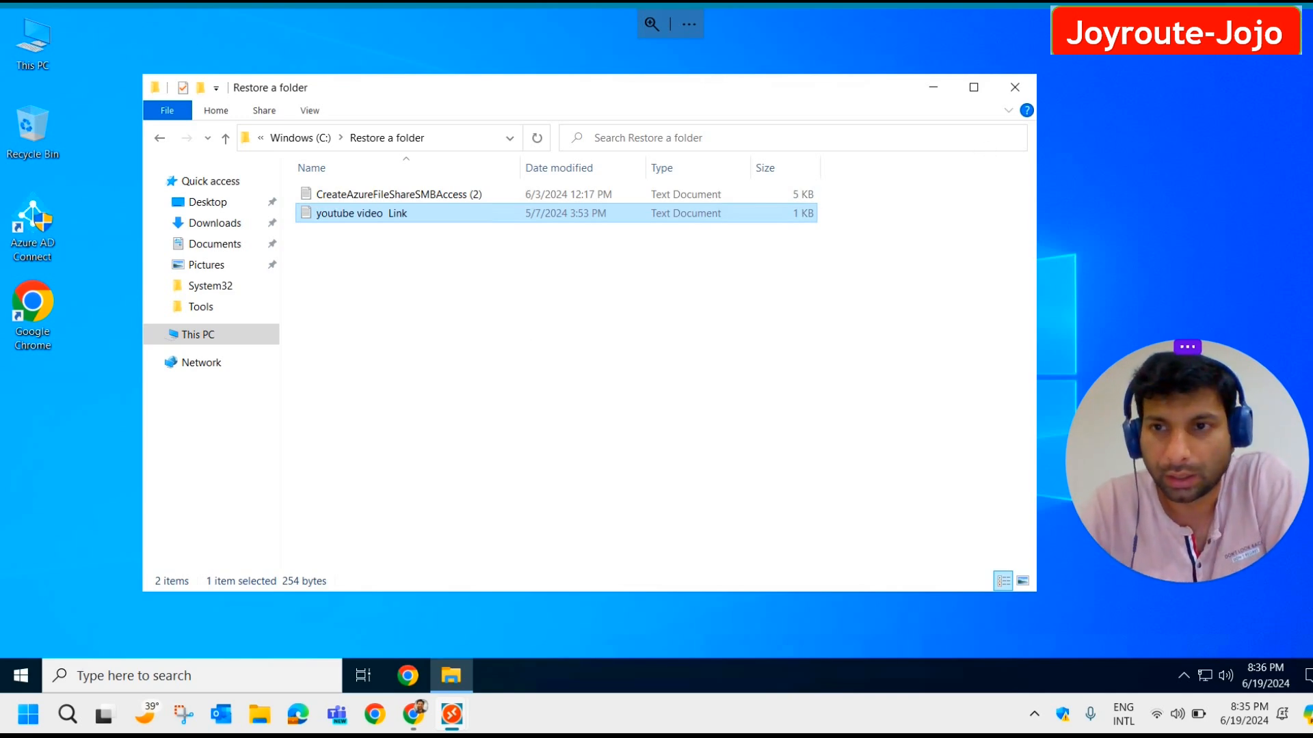
Close the remote desktop session and return to the Azure portal.
click(1241, 4)
click(880, 4)
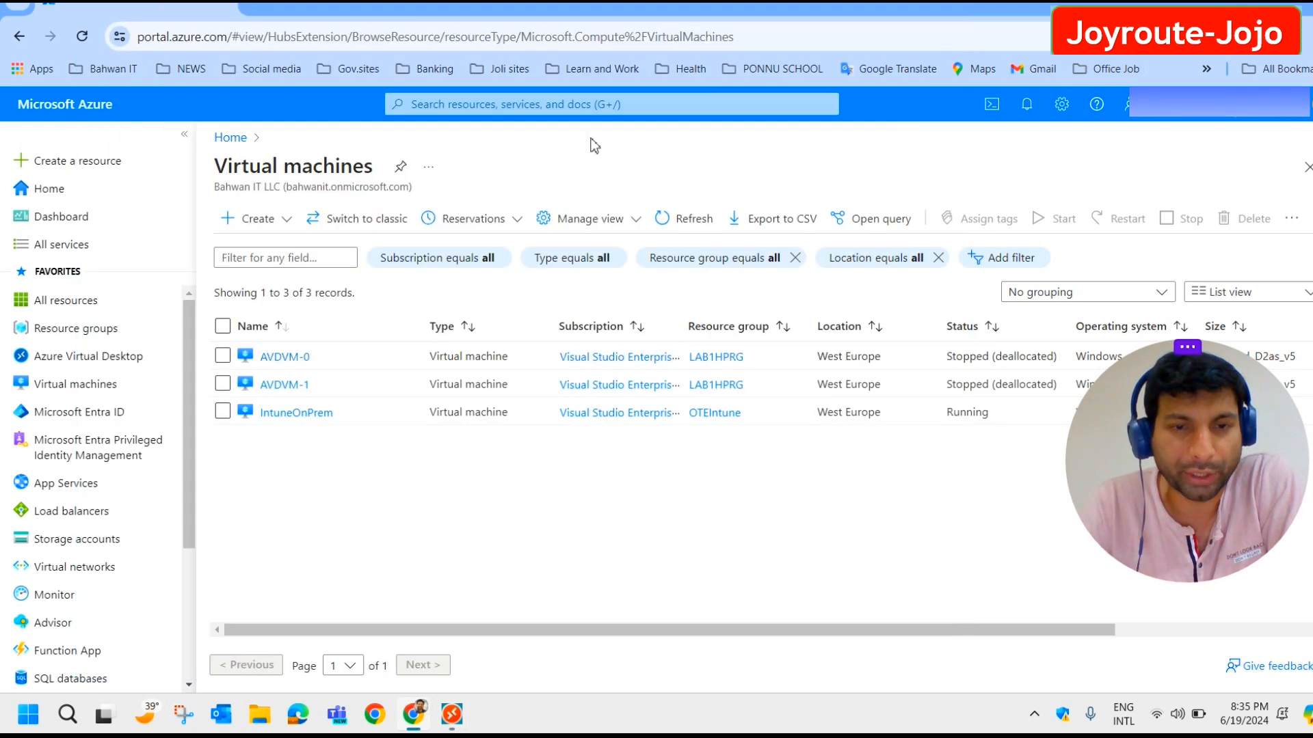
drag(1182, 541, 1190, 649)
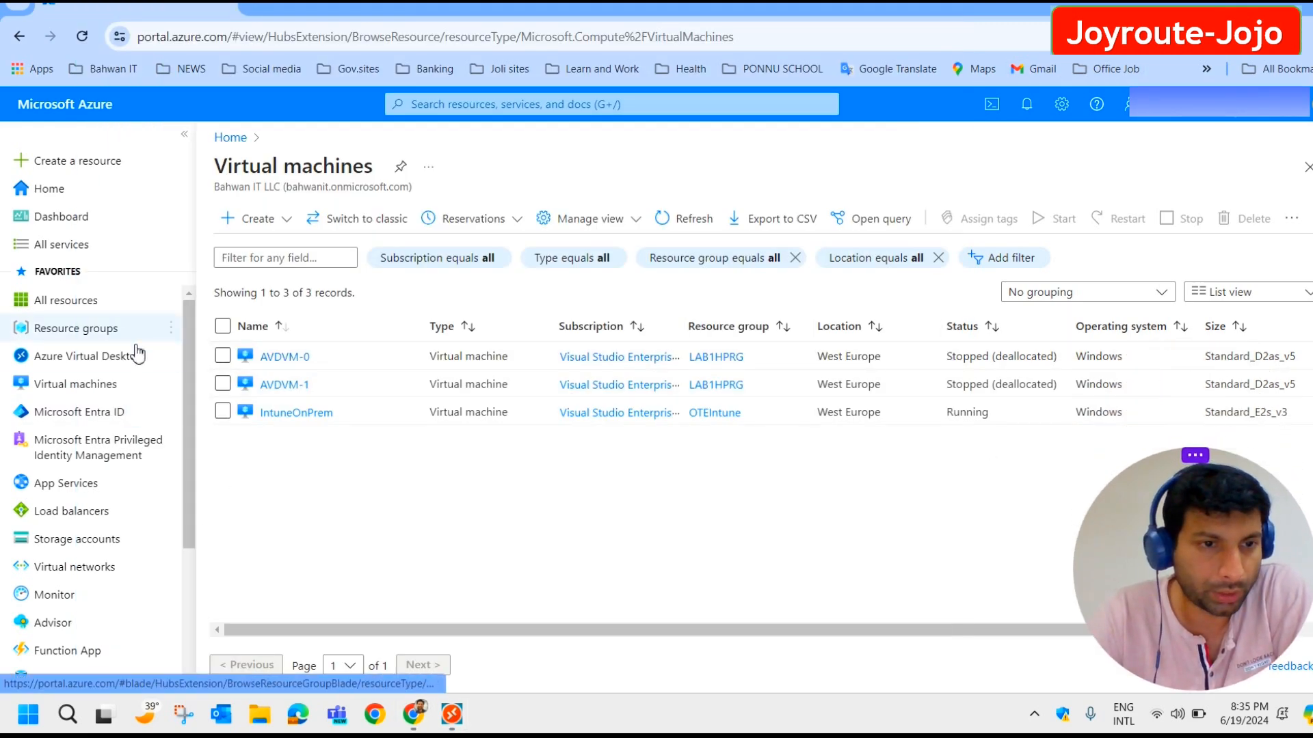
scroll(133, 362, down, 3)
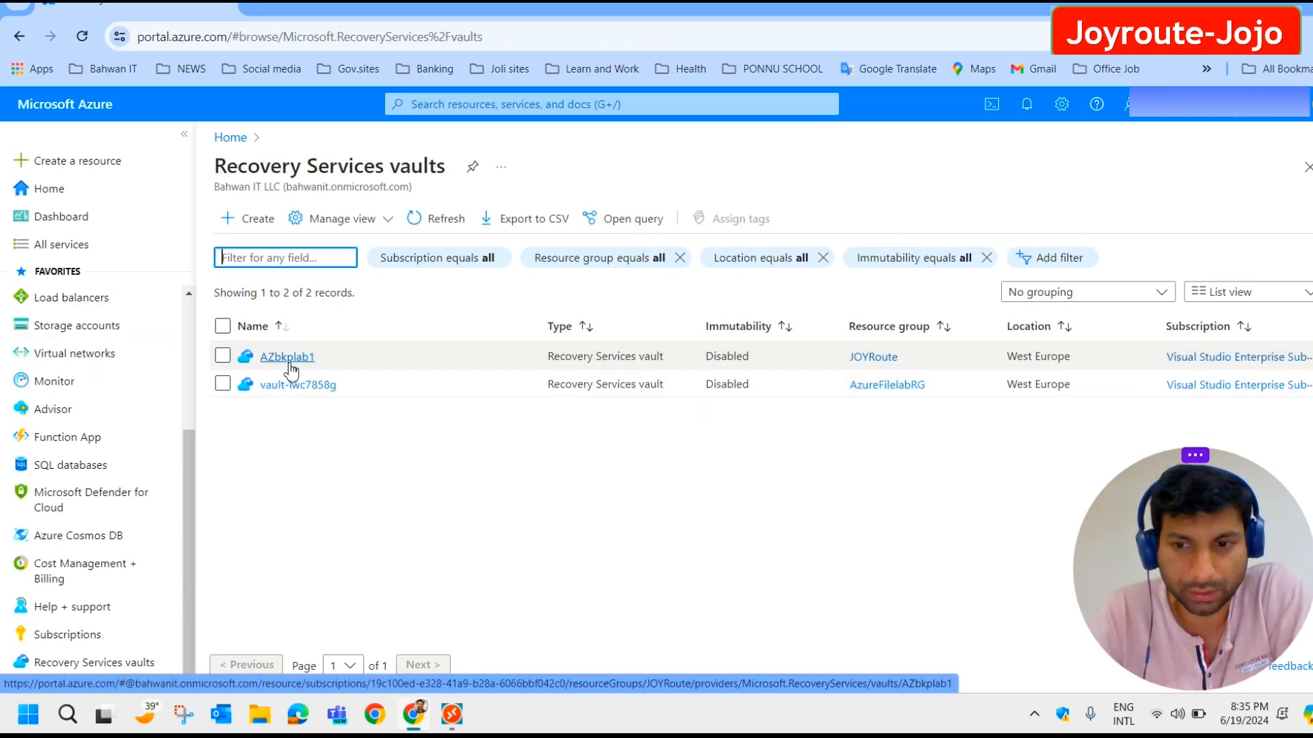
Run an on-demand backup of IntuneOnPrem from AZbkplab1, retained until 07/19/2024.
click(288, 357)
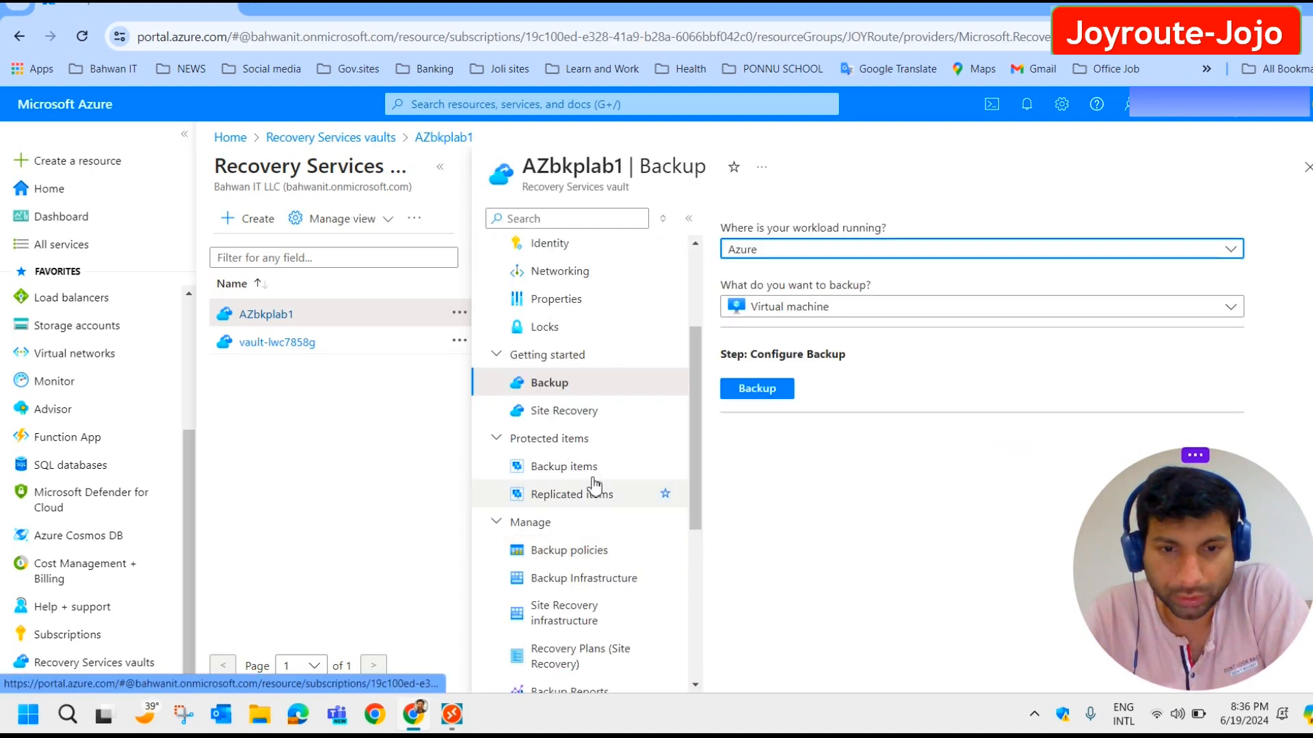
click(588, 468)
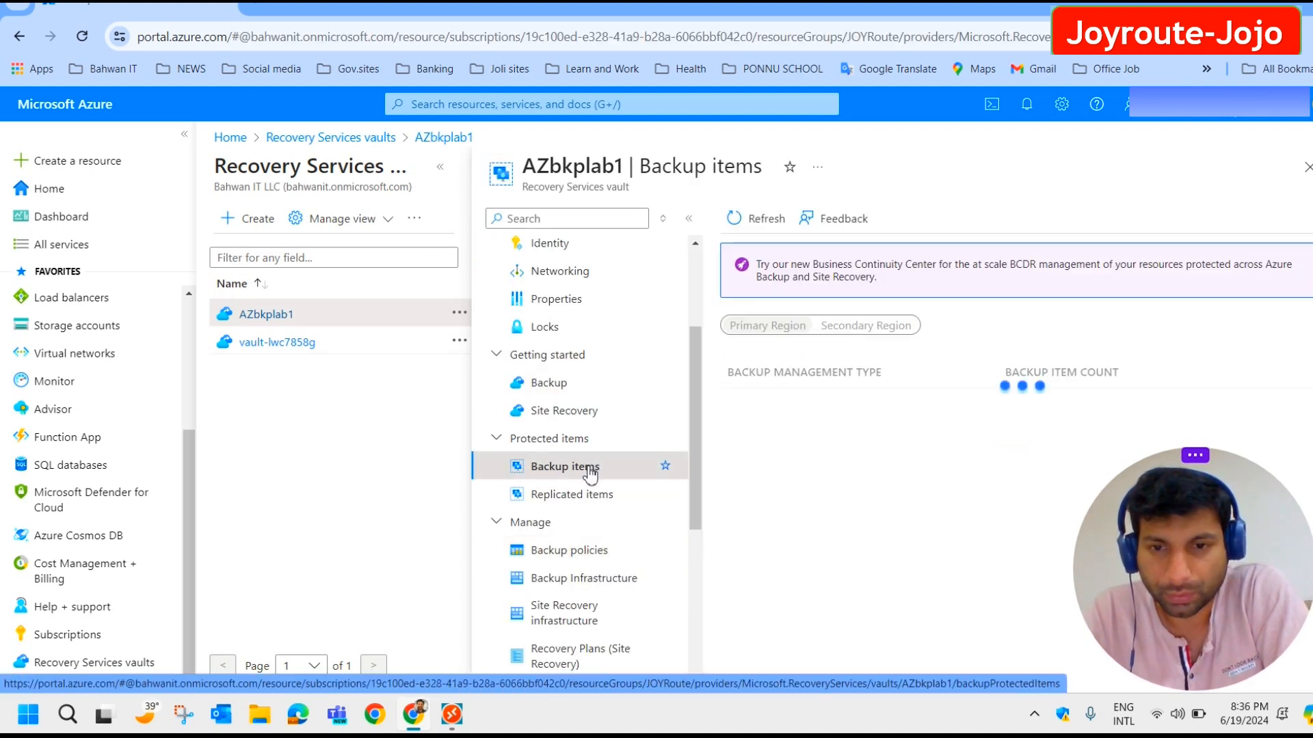
click(745, 405)
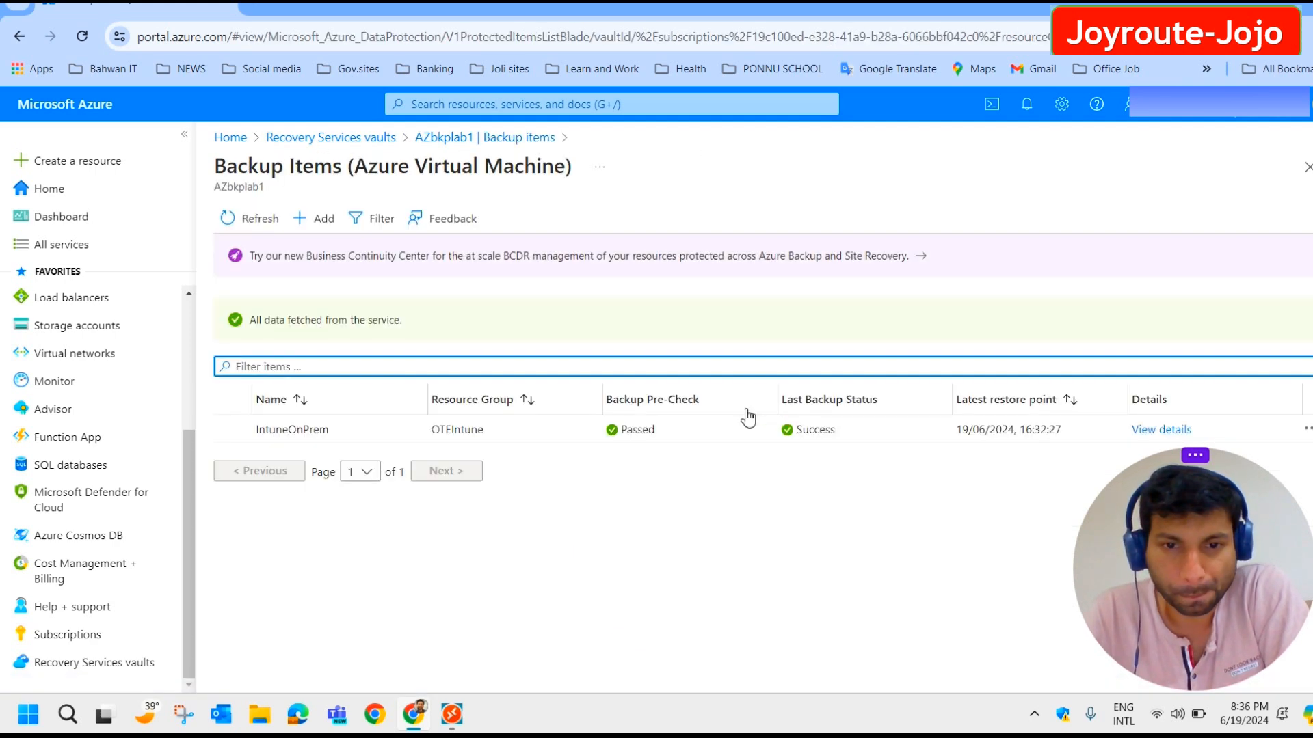
click(1174, 432)
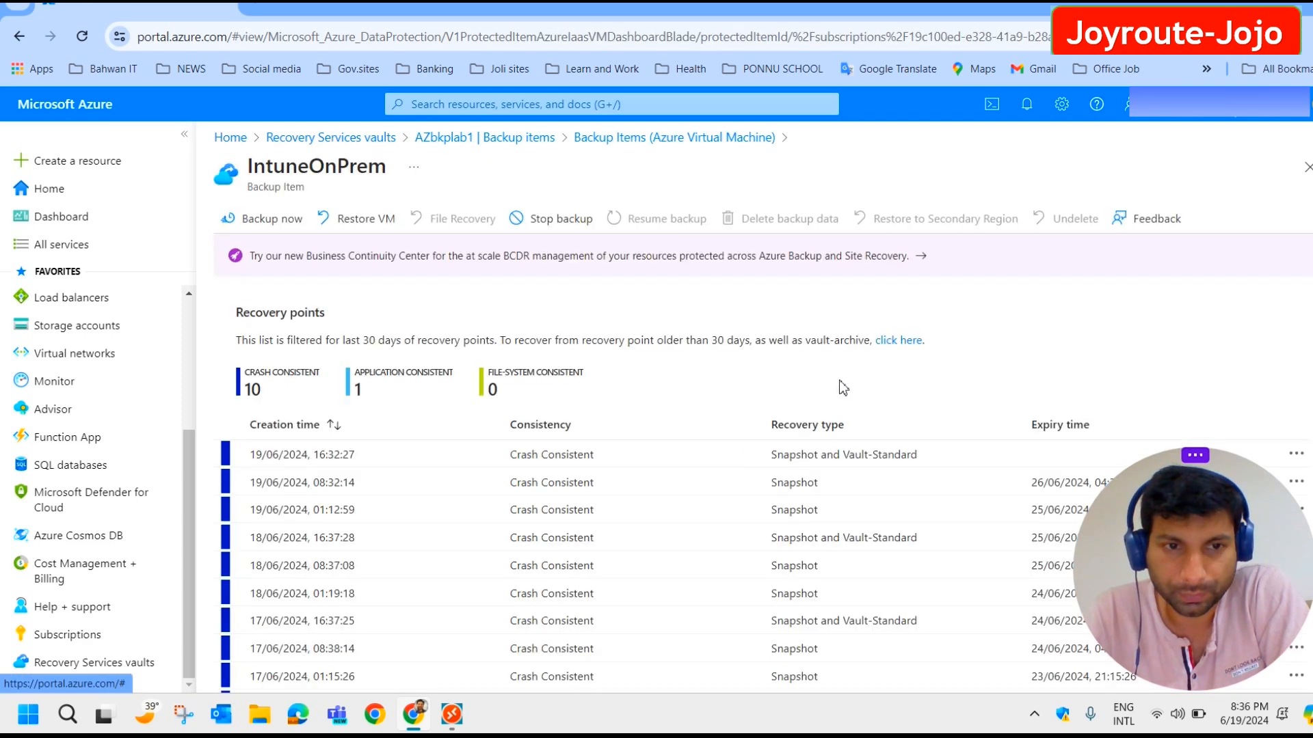
click(277, 226)
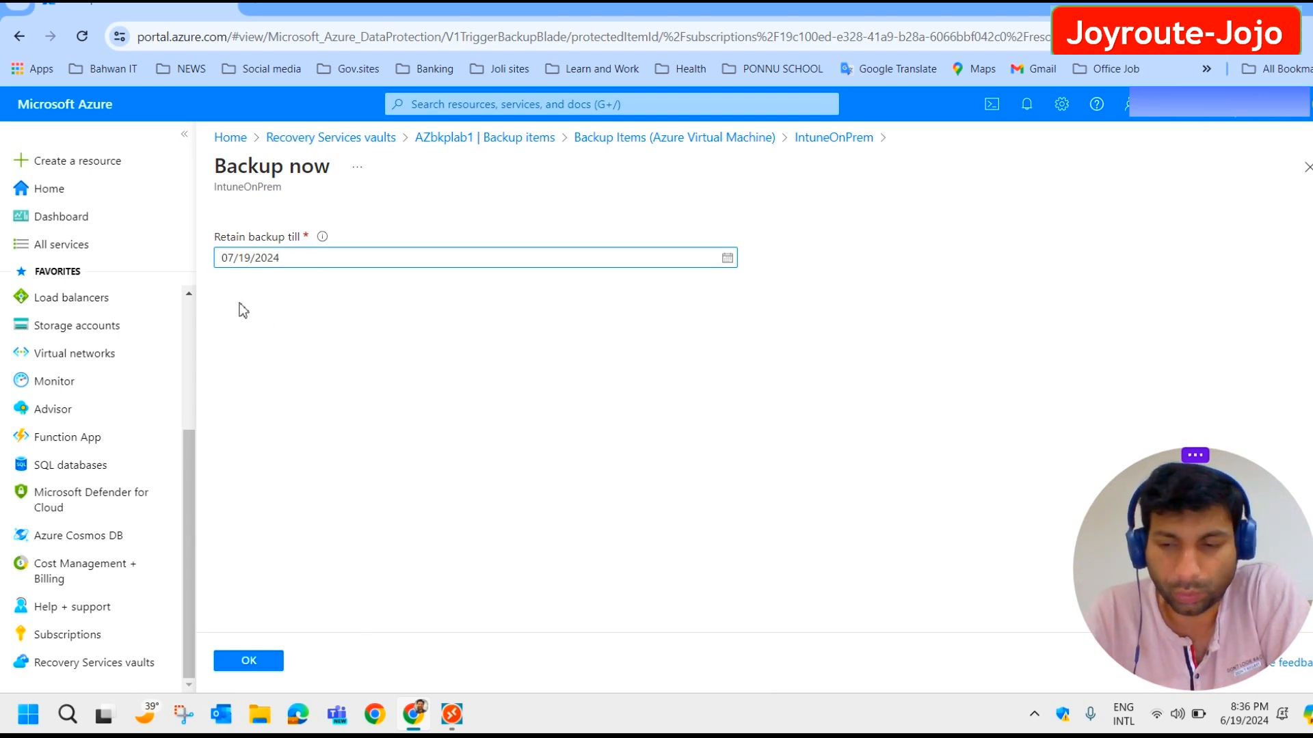
click(258, 662)
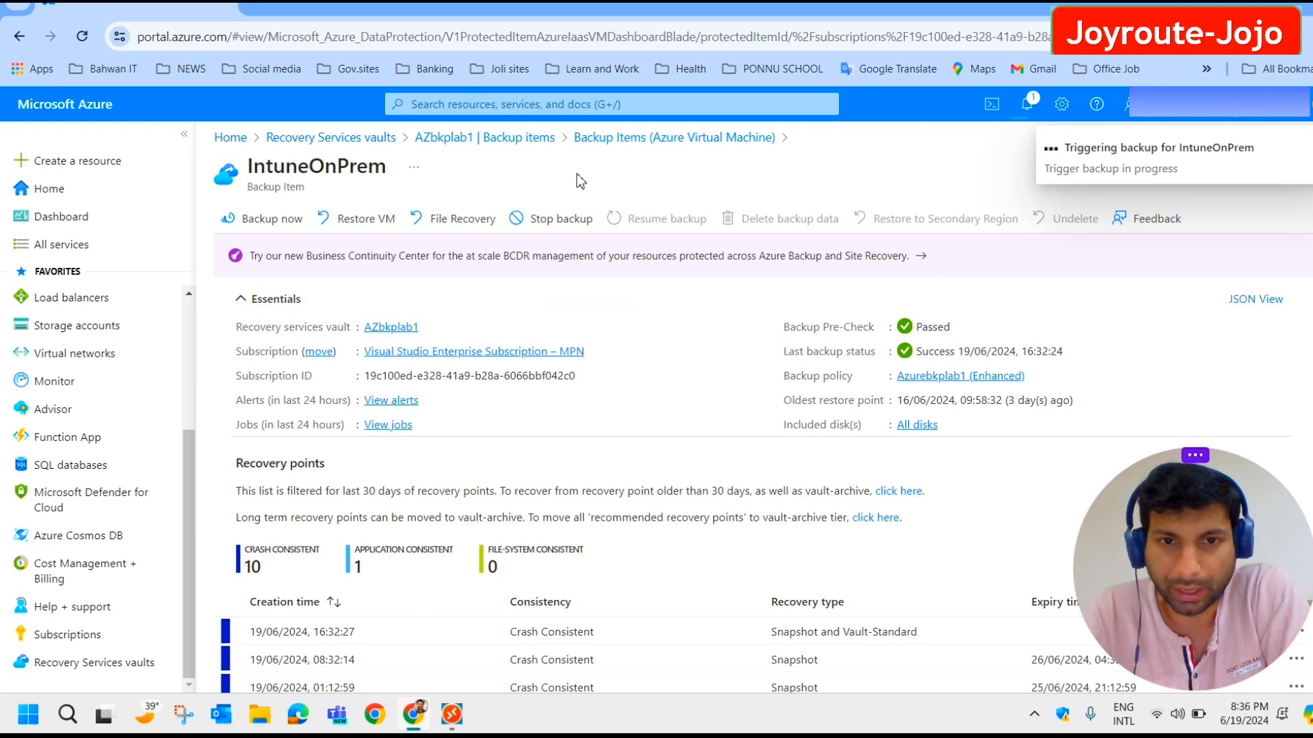
click(392, 146)
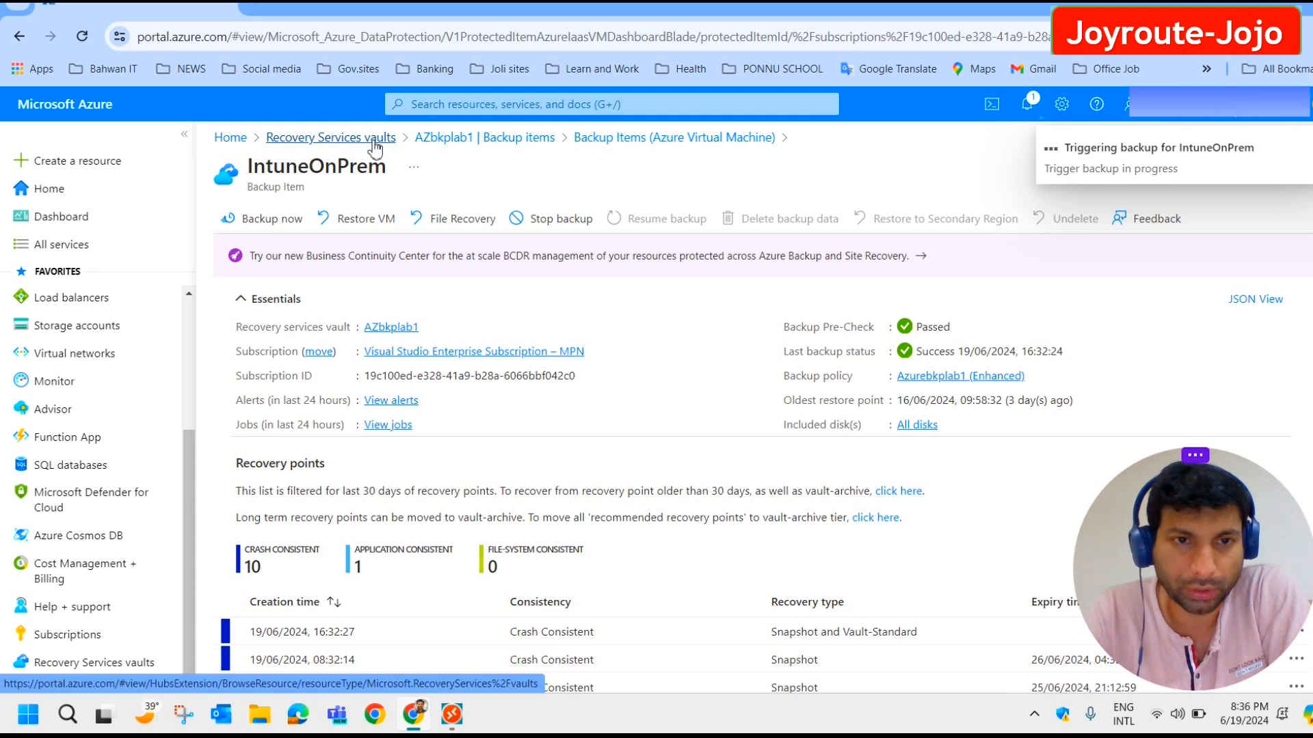
Open the AZbkplab1 vault's Backup Jobs list and refresh it.
click(287, 357)
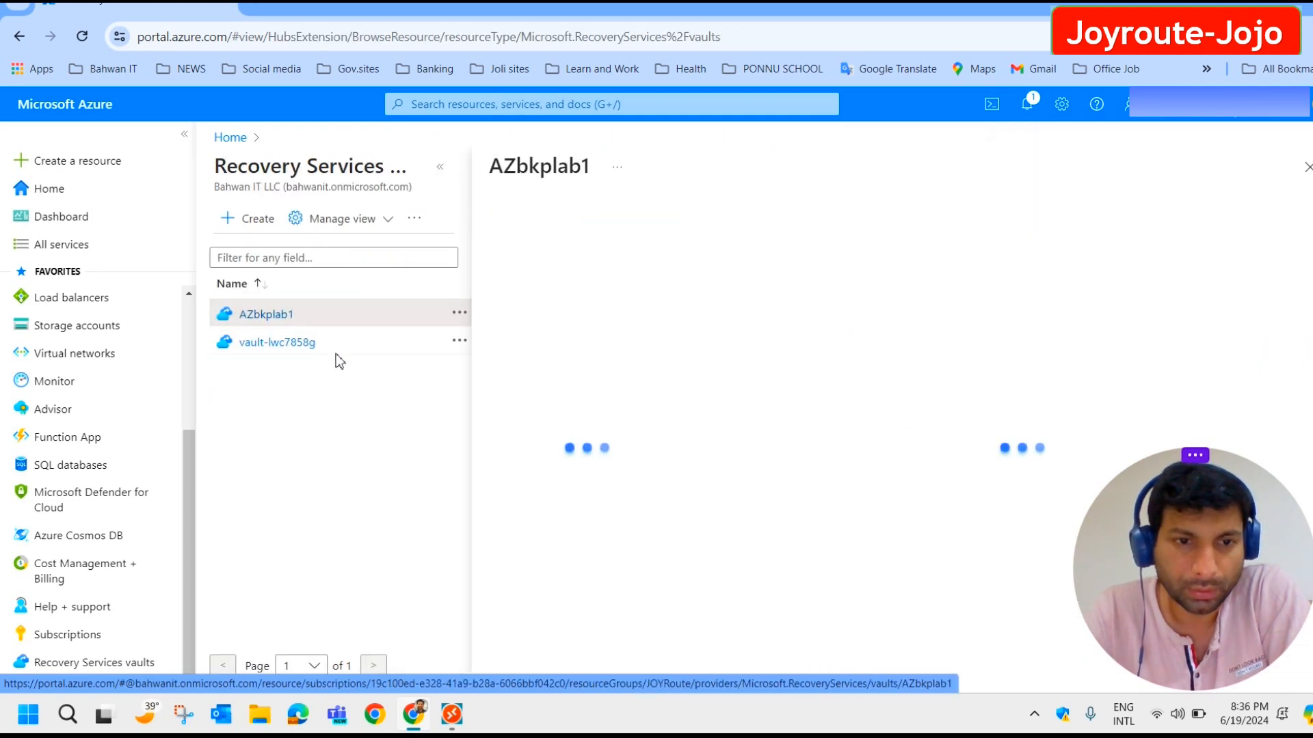
scroll(363, 375, down, 8)
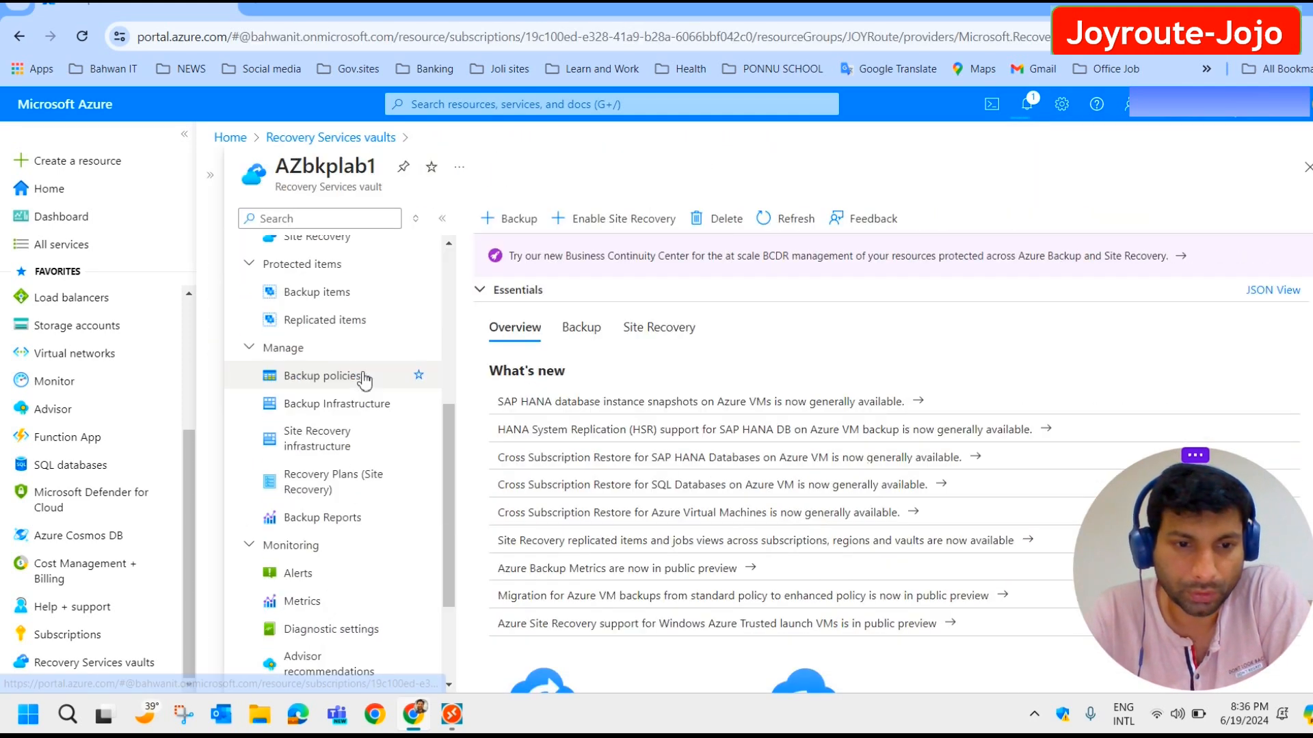
click(333, 550)
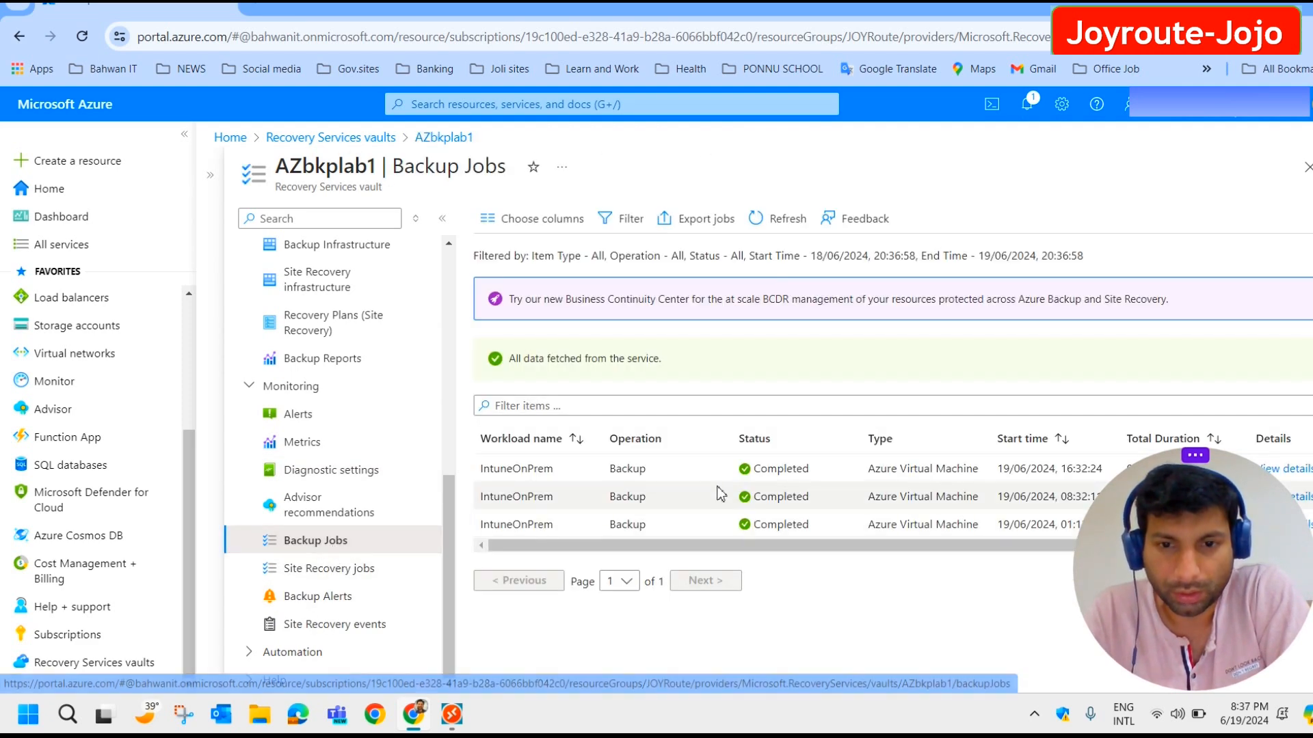
click(790, 232)
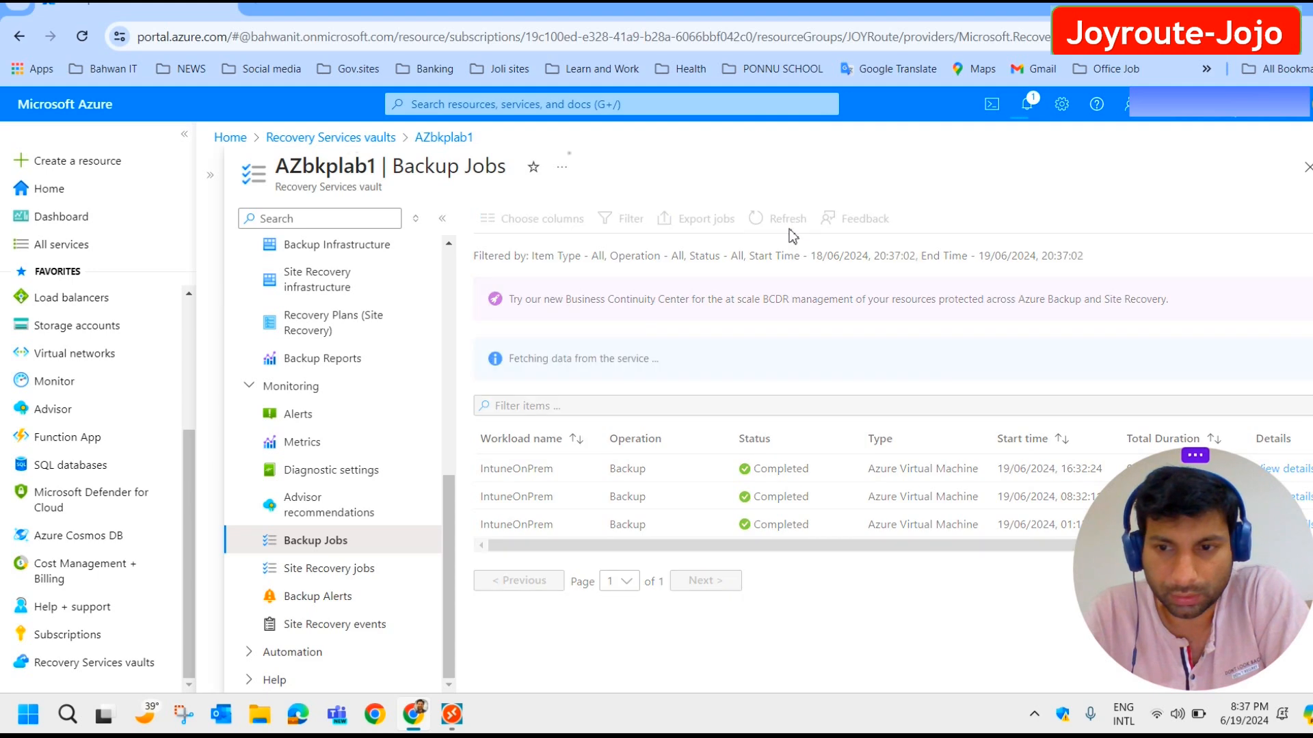
Confirm the newest IntuneOnPrem backup job took 00:28:14, then return to the VM's remote desktop.
drag(1121, 591, 210, 636)
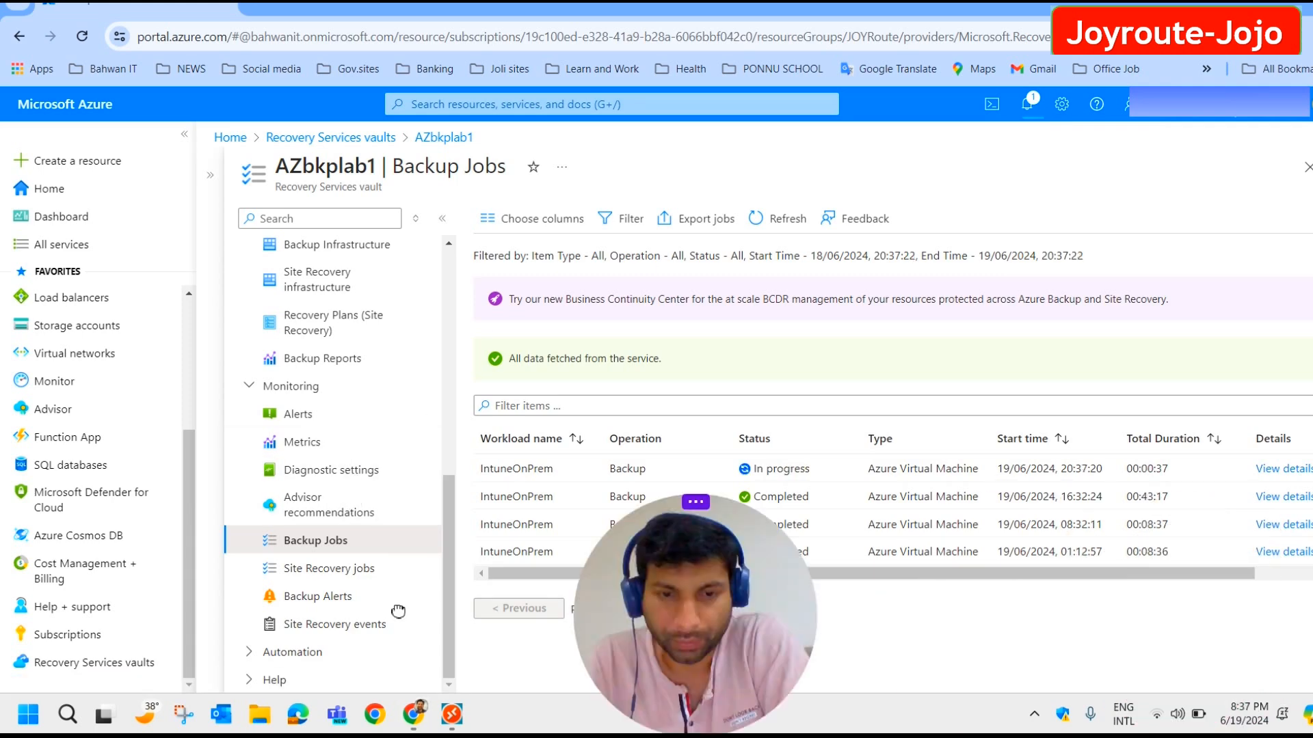
drag(704, 615, 205, 602)
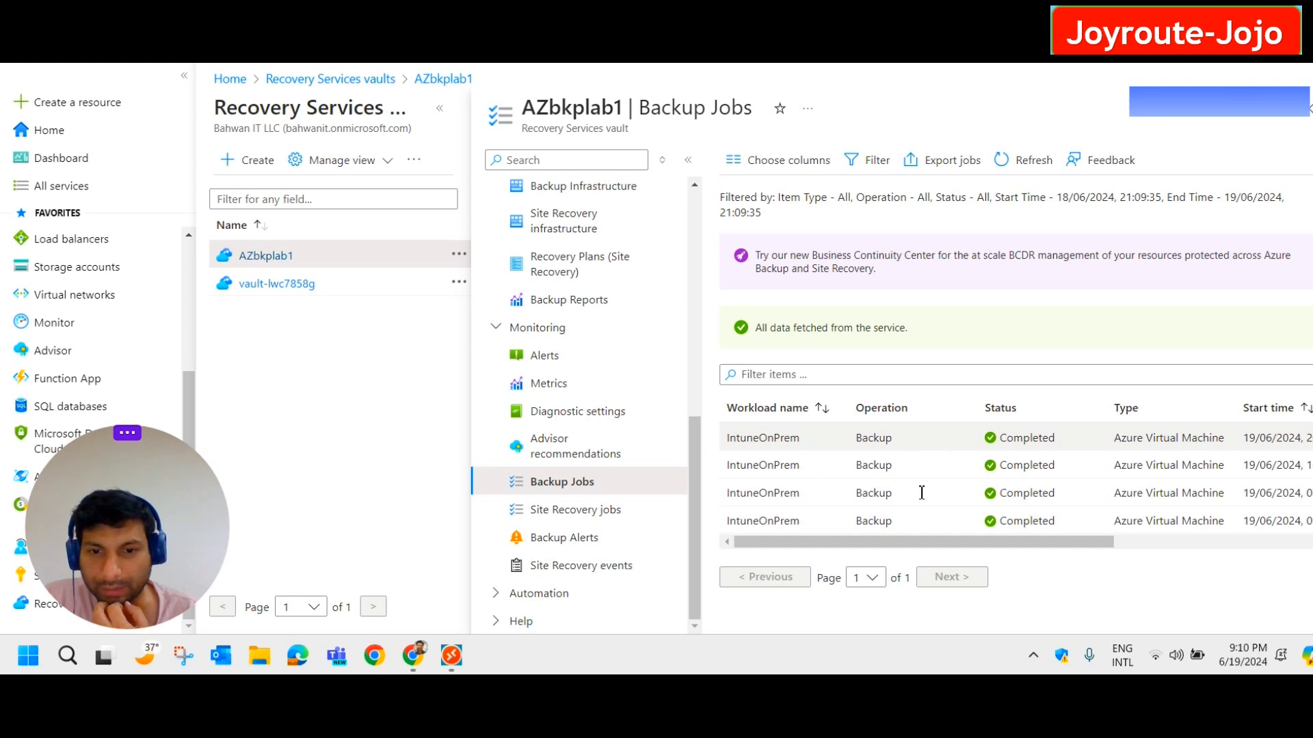
drag(1088, 547, 1275, 544)
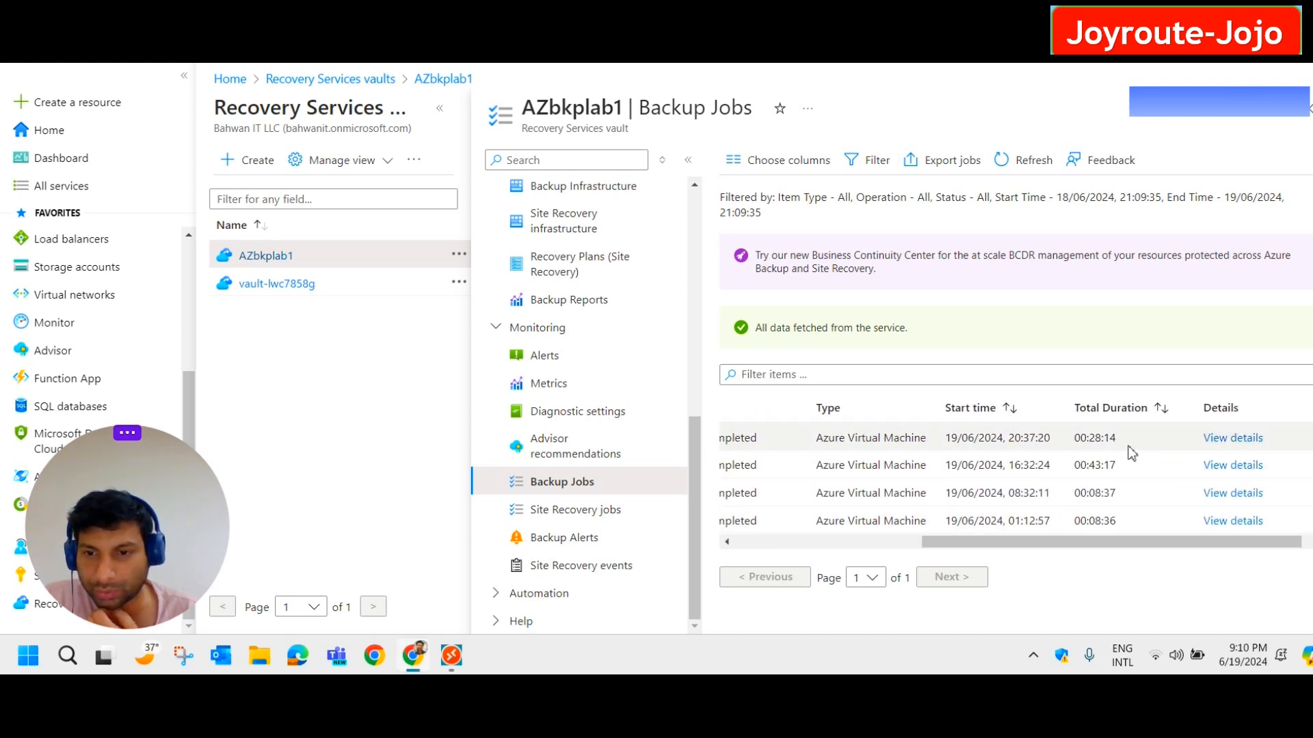
drag(1127, 445, 1070, 439)
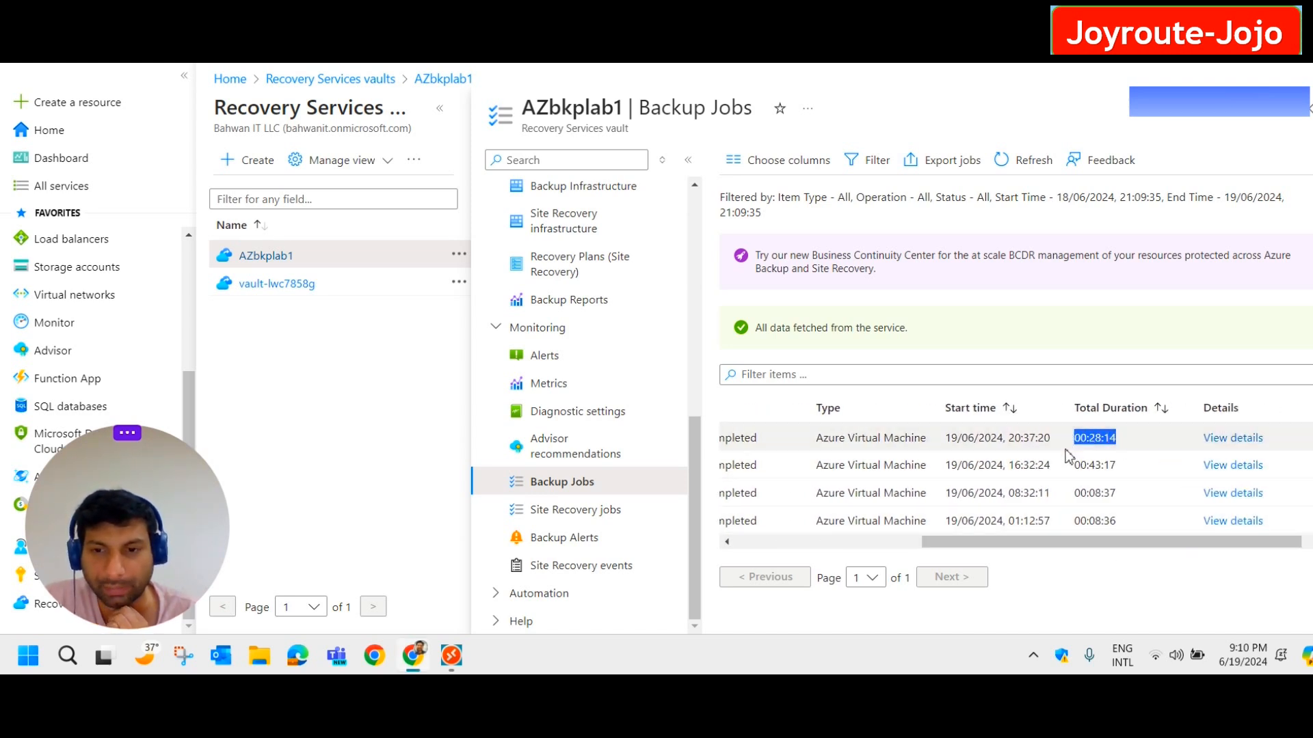
click(451, 655)
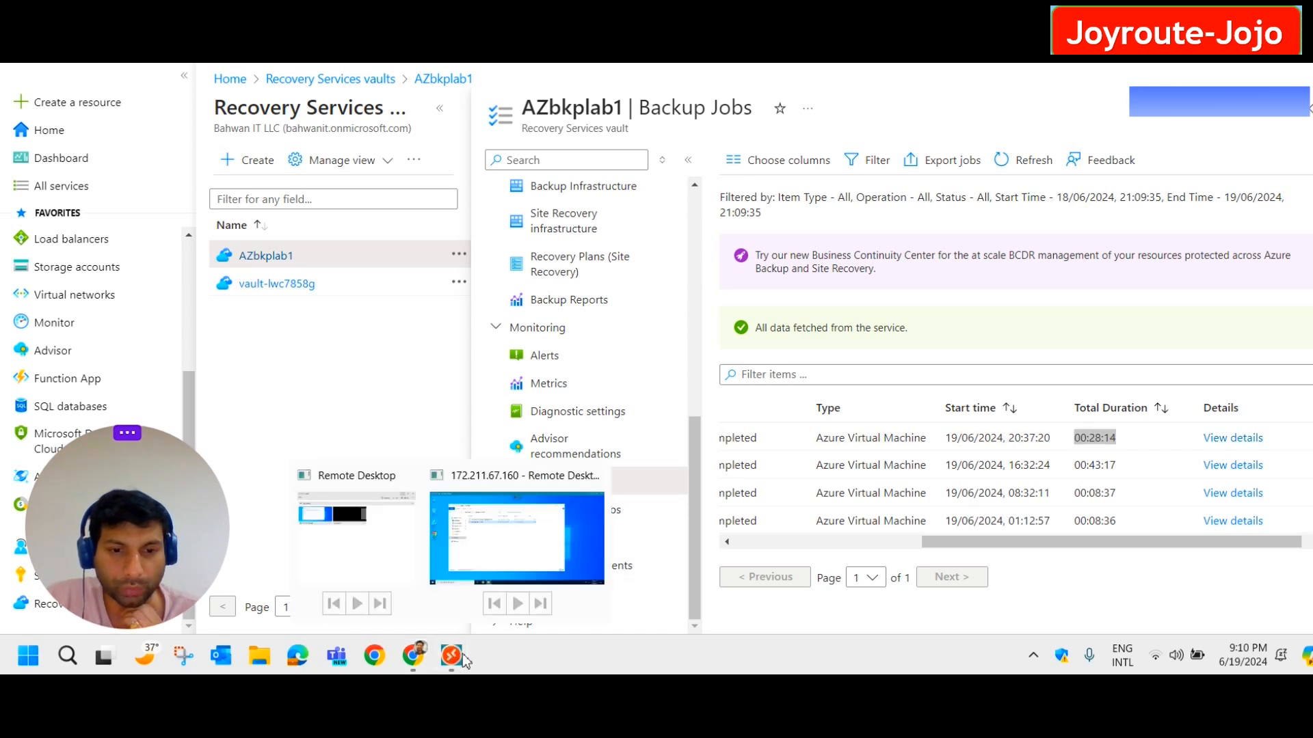
click(524, 565)
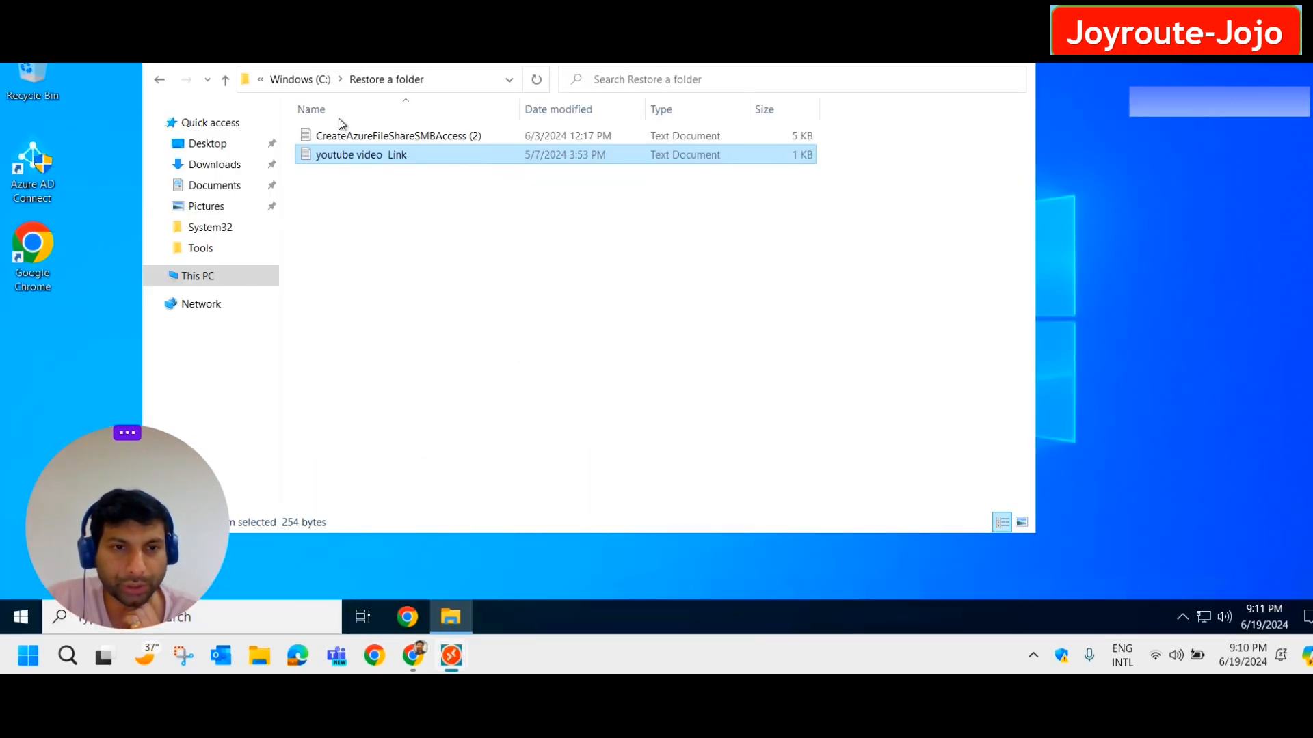
Permanently delete the 'Restore a folder' folder from the VM's Windows (C:) drive with Shift+Delete.
click(370, 83)
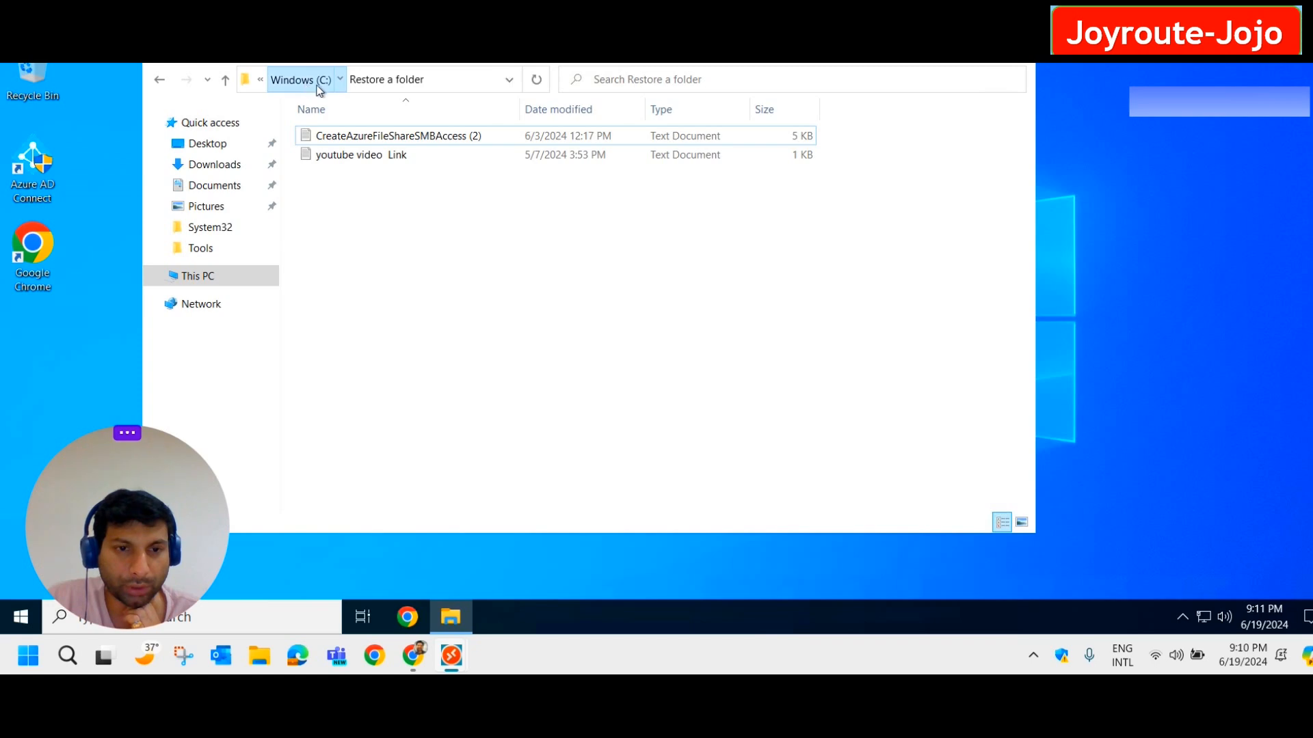
click(309, 89)
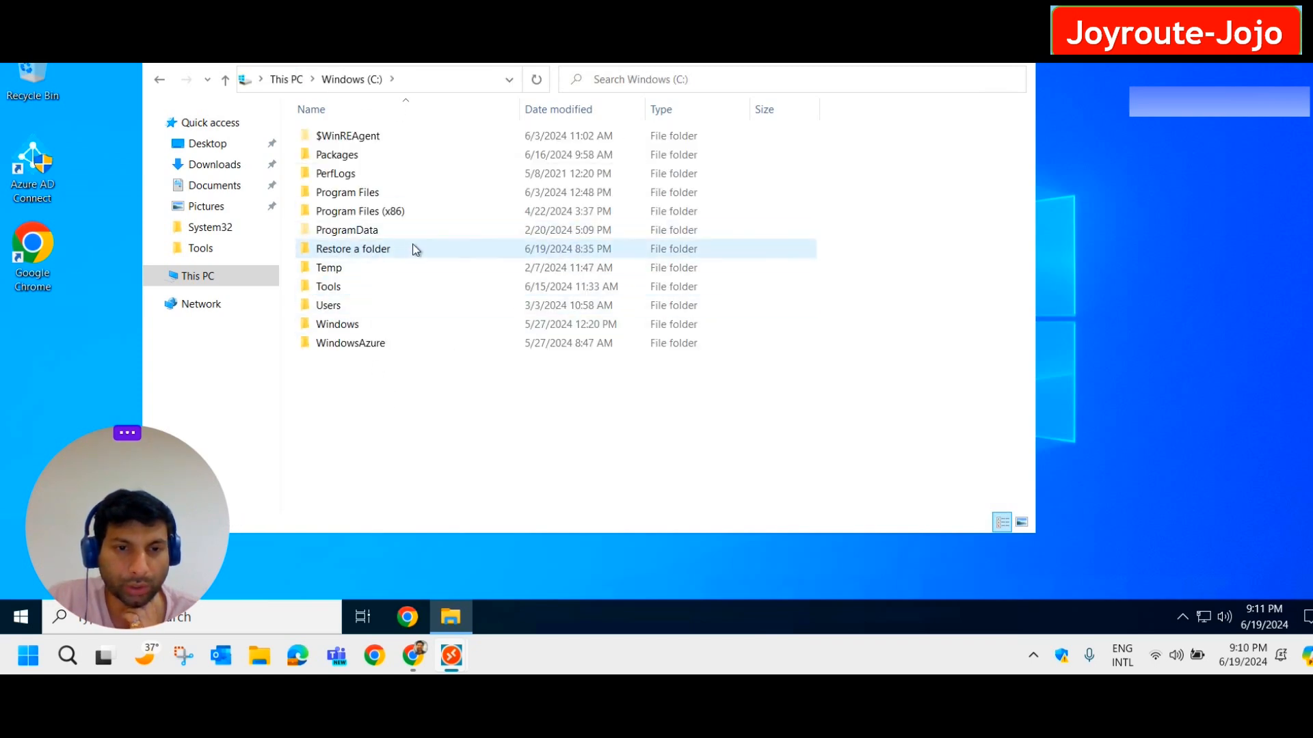
click(385, 253)
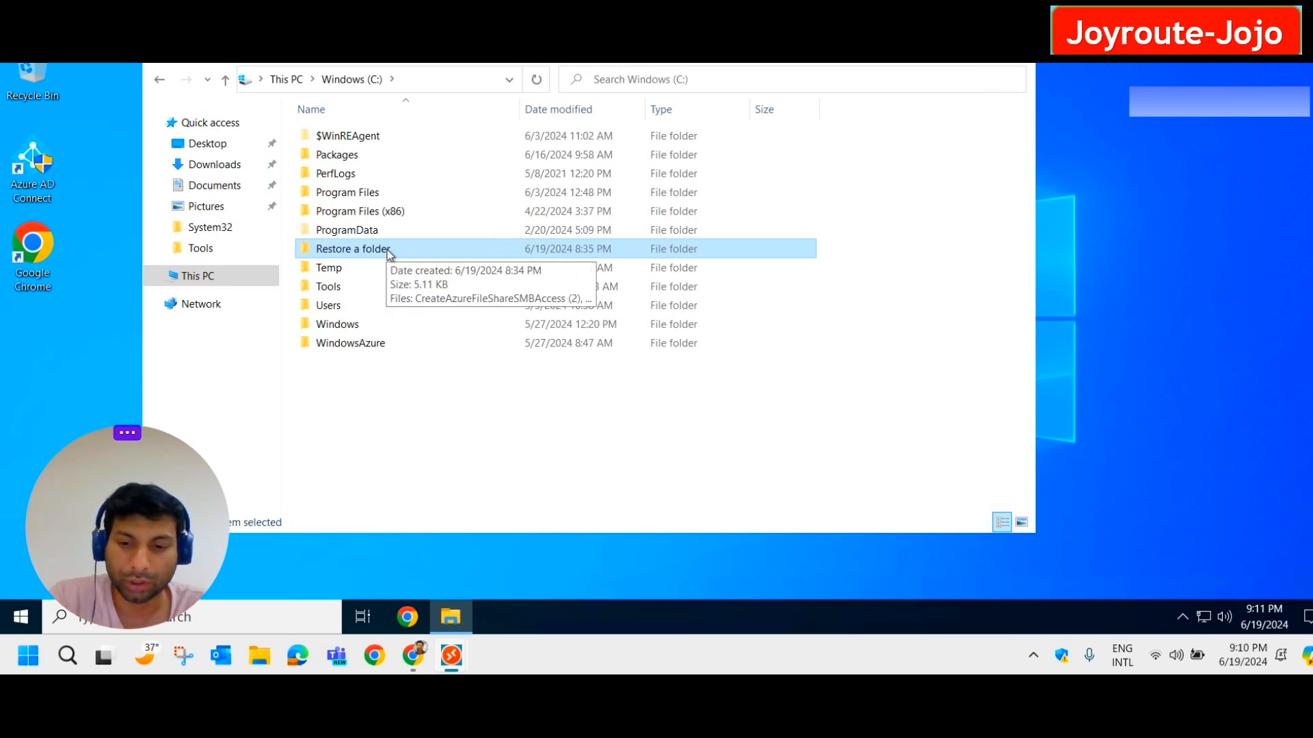
key(shift+Delete)
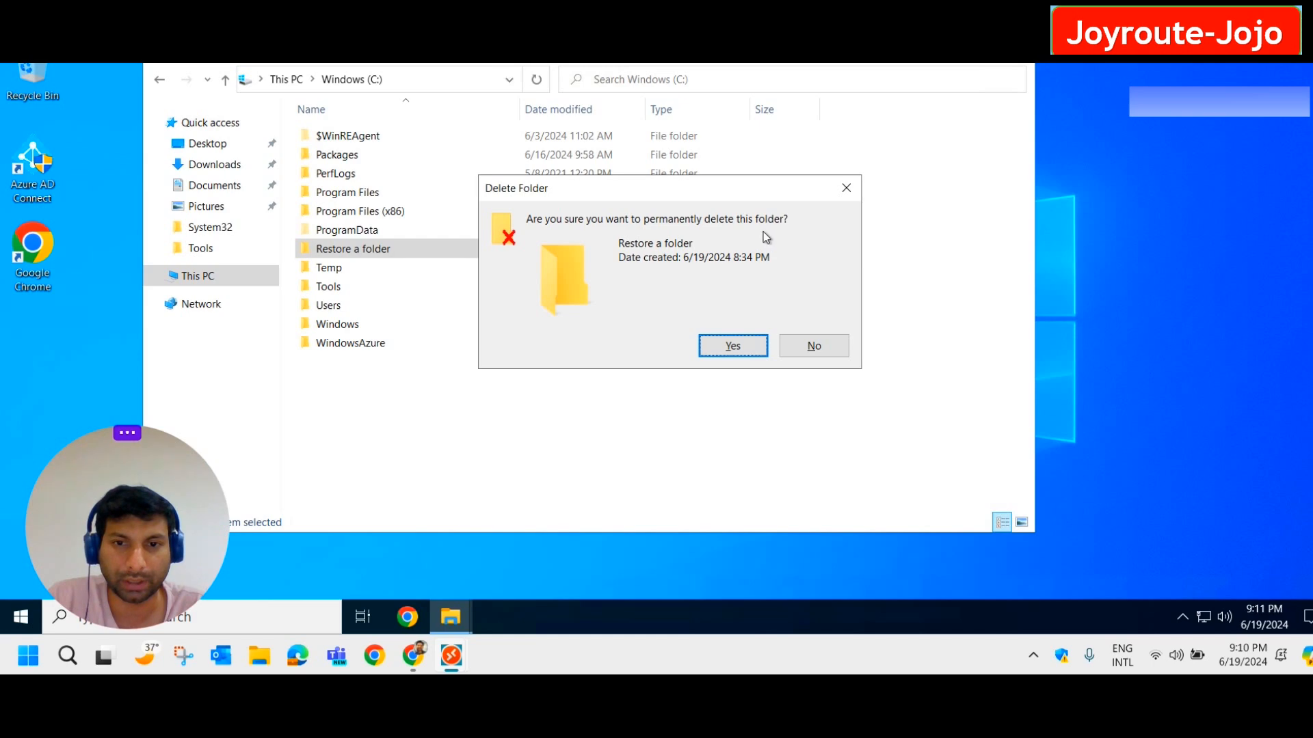
click(730, 346)
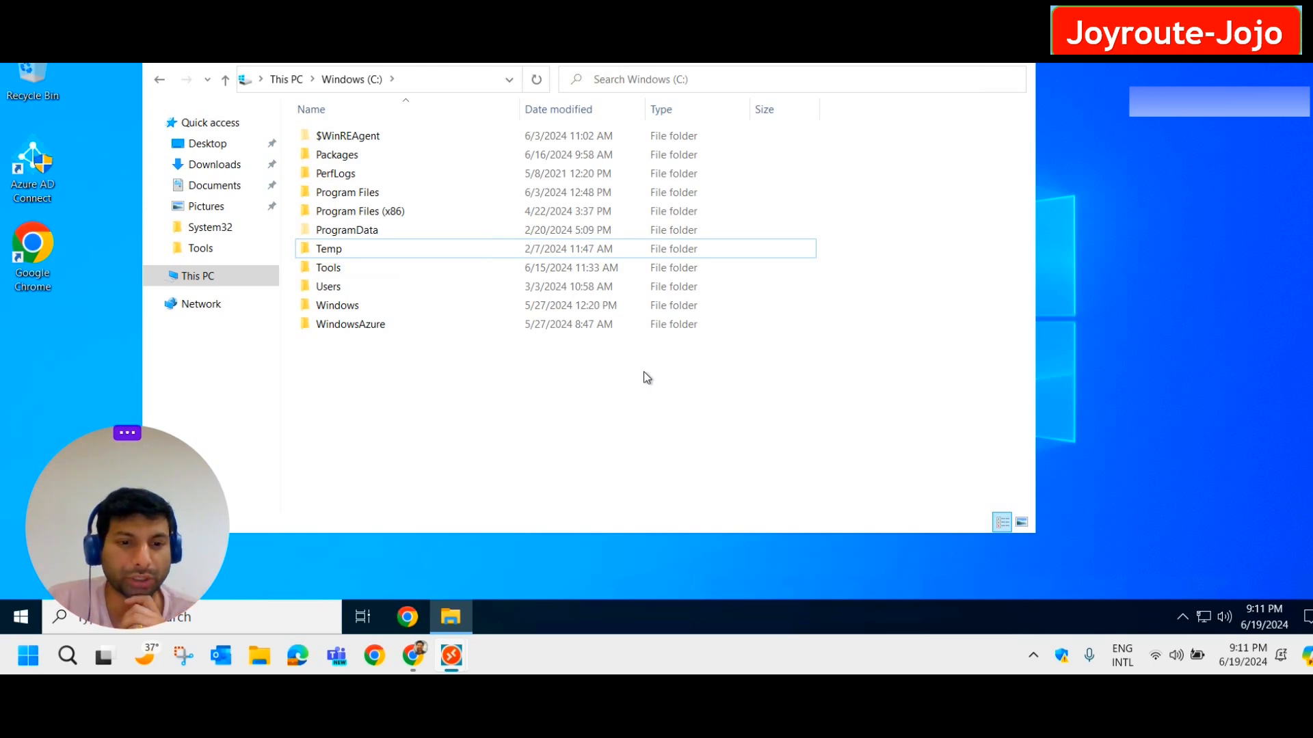
click(412, 660)
Start File Recovery for the IntuneOnPrem VM from AZbkplab1's Azure Virtual Machine backup items.
click(871, 542)
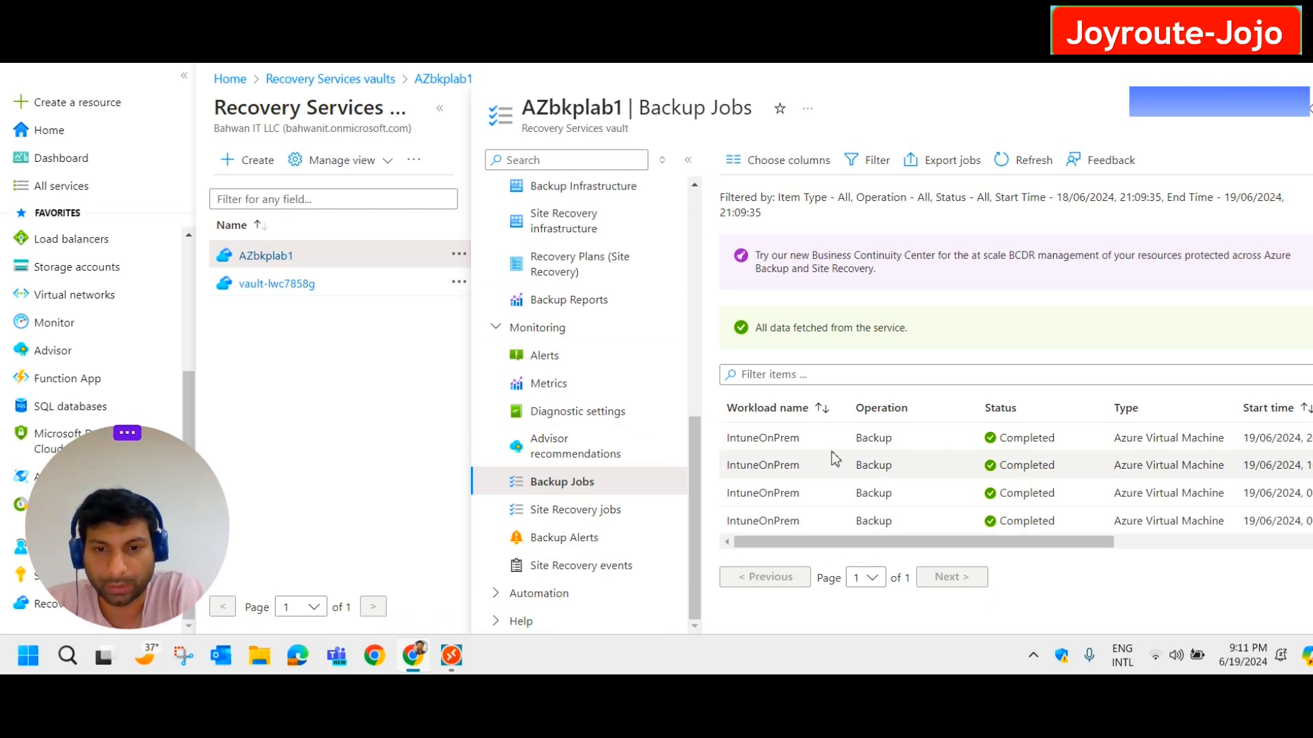
scroll(594, 346, up, 4)
click(592, 342)
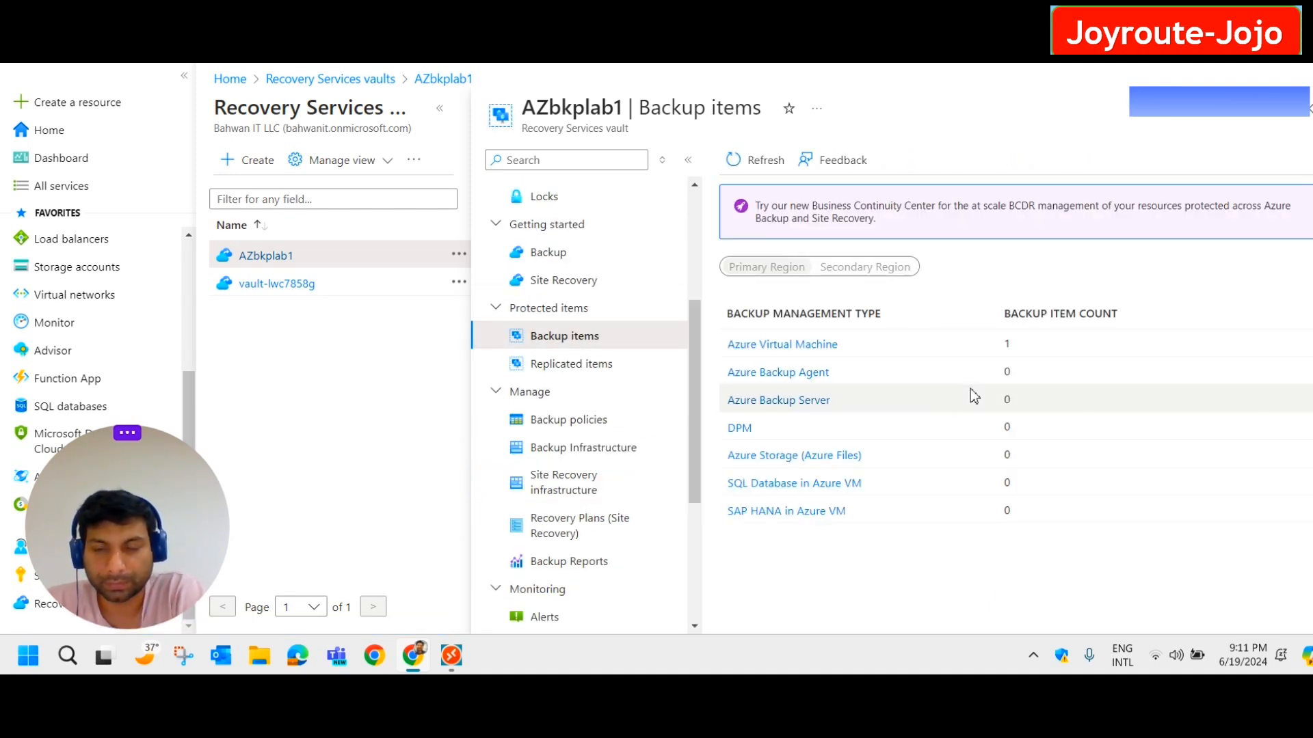
click(805, 345)
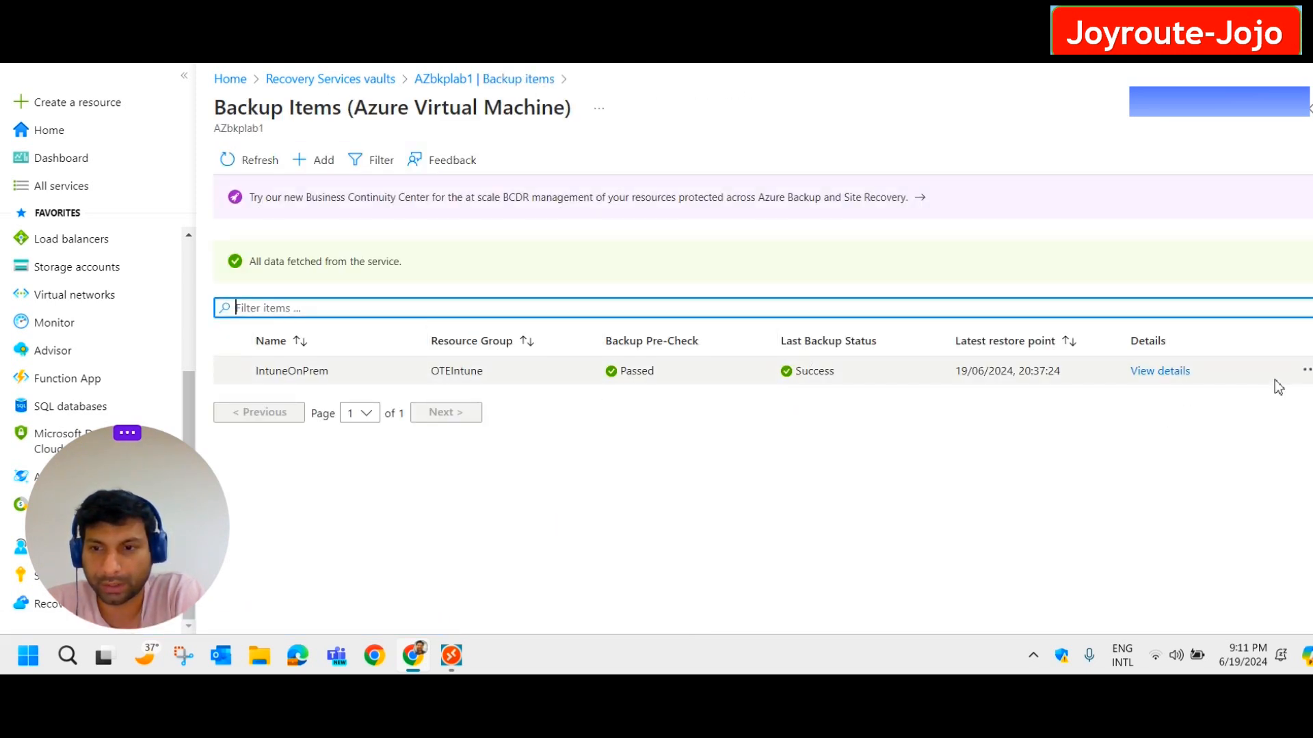
click(1306, 373)
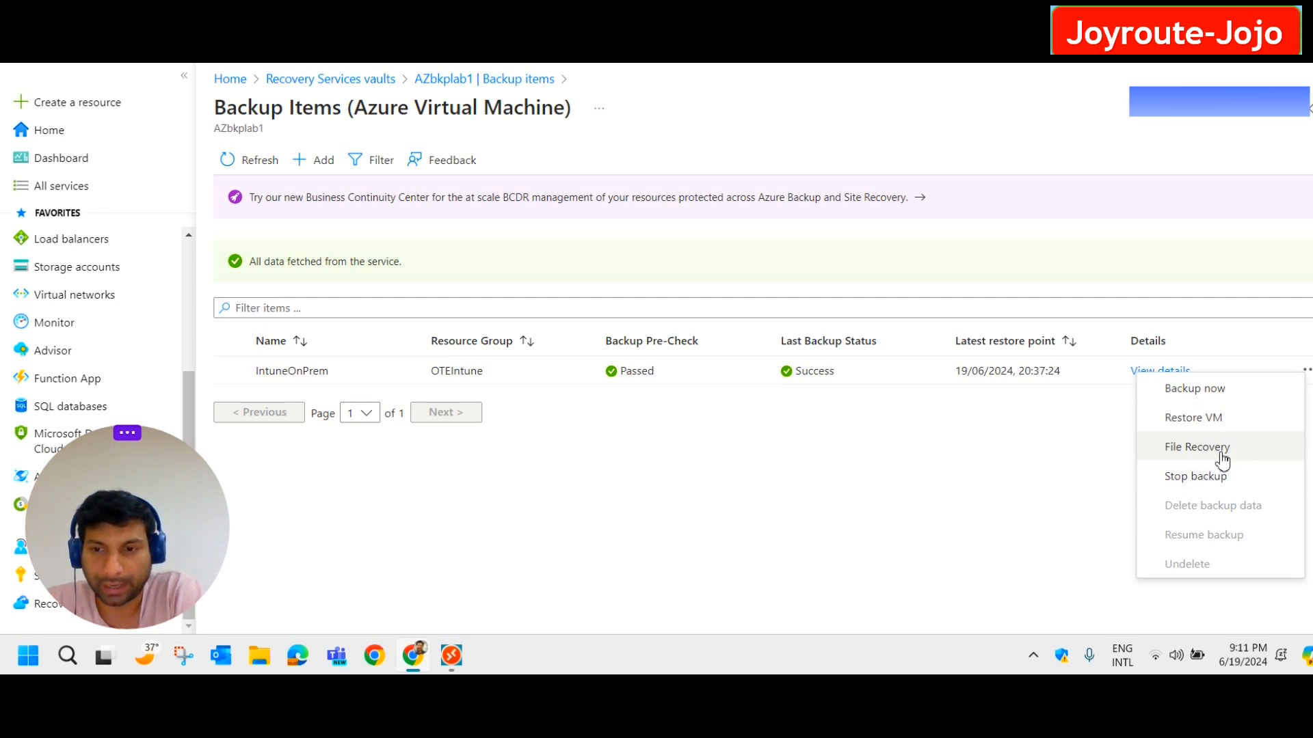
click(1219, 457)
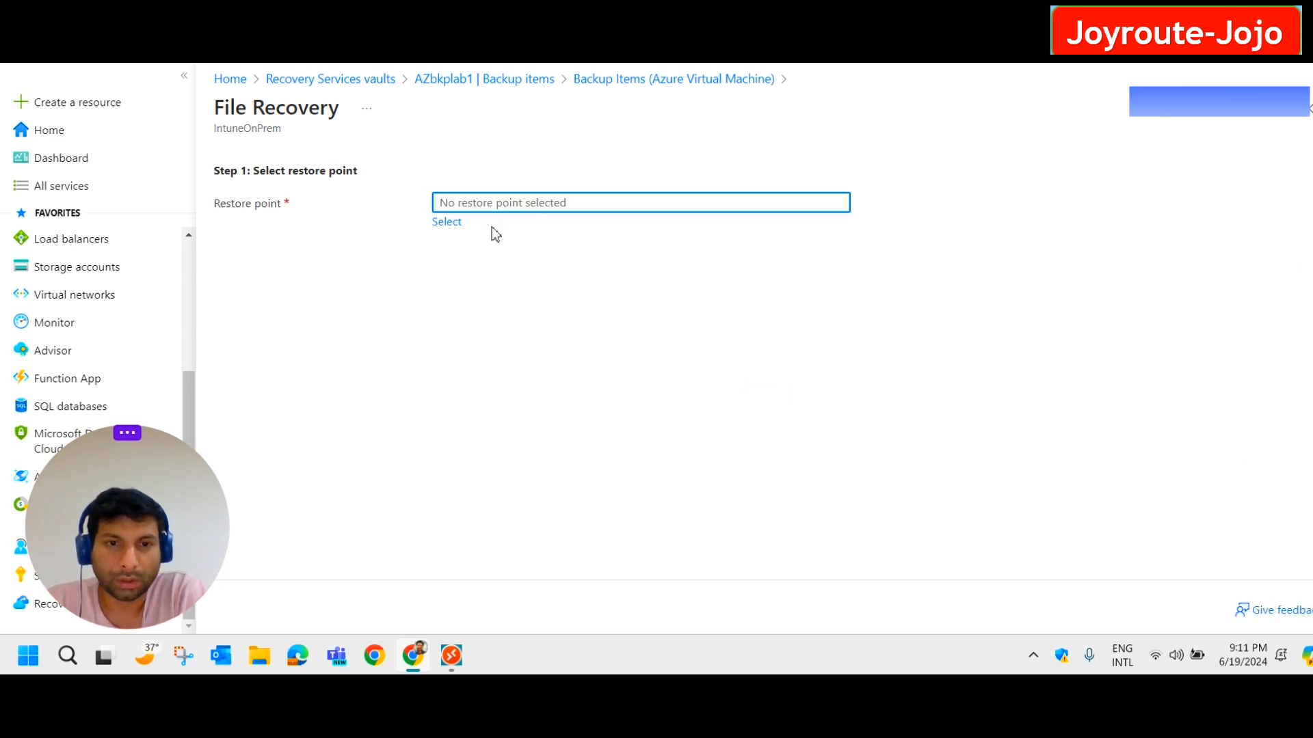
Choose the latest restore point, 19/06/2024 8:37:24 pm, for the file recovery.
click(448, 223)
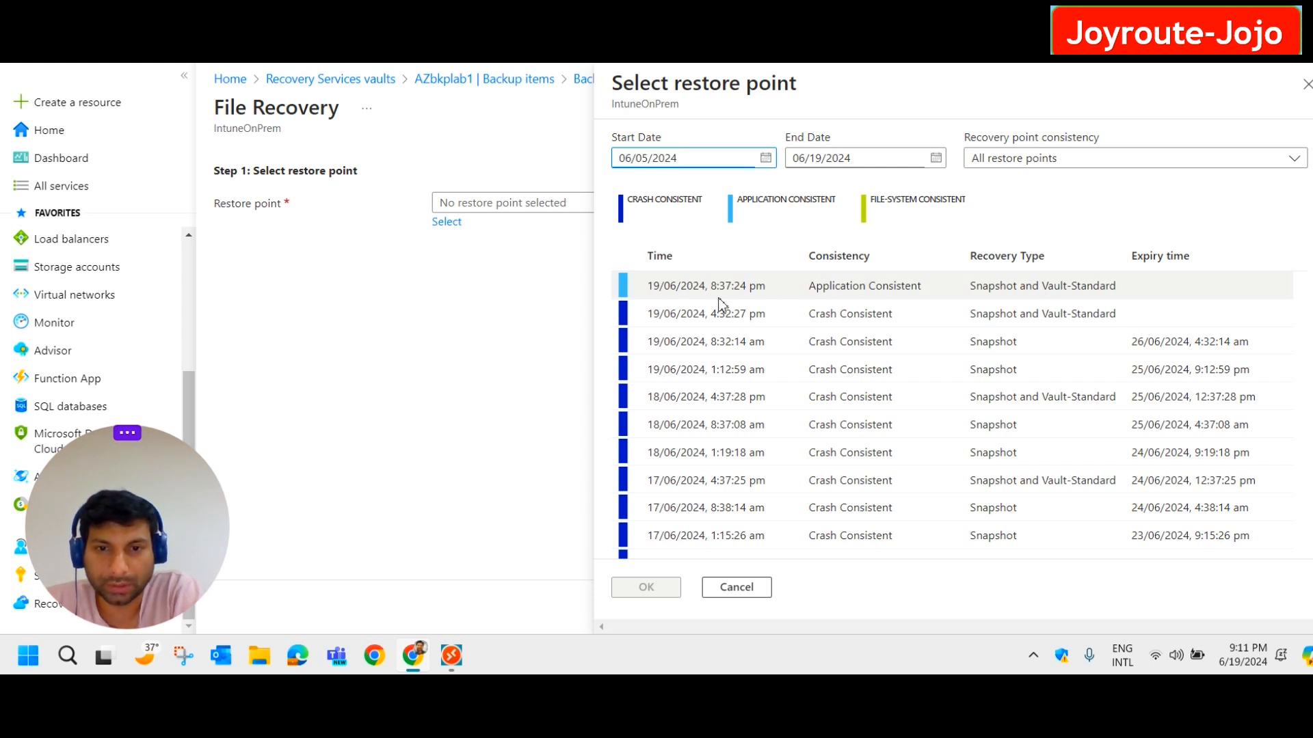
drag(777, 294, 637, 295)
click(863, 292)
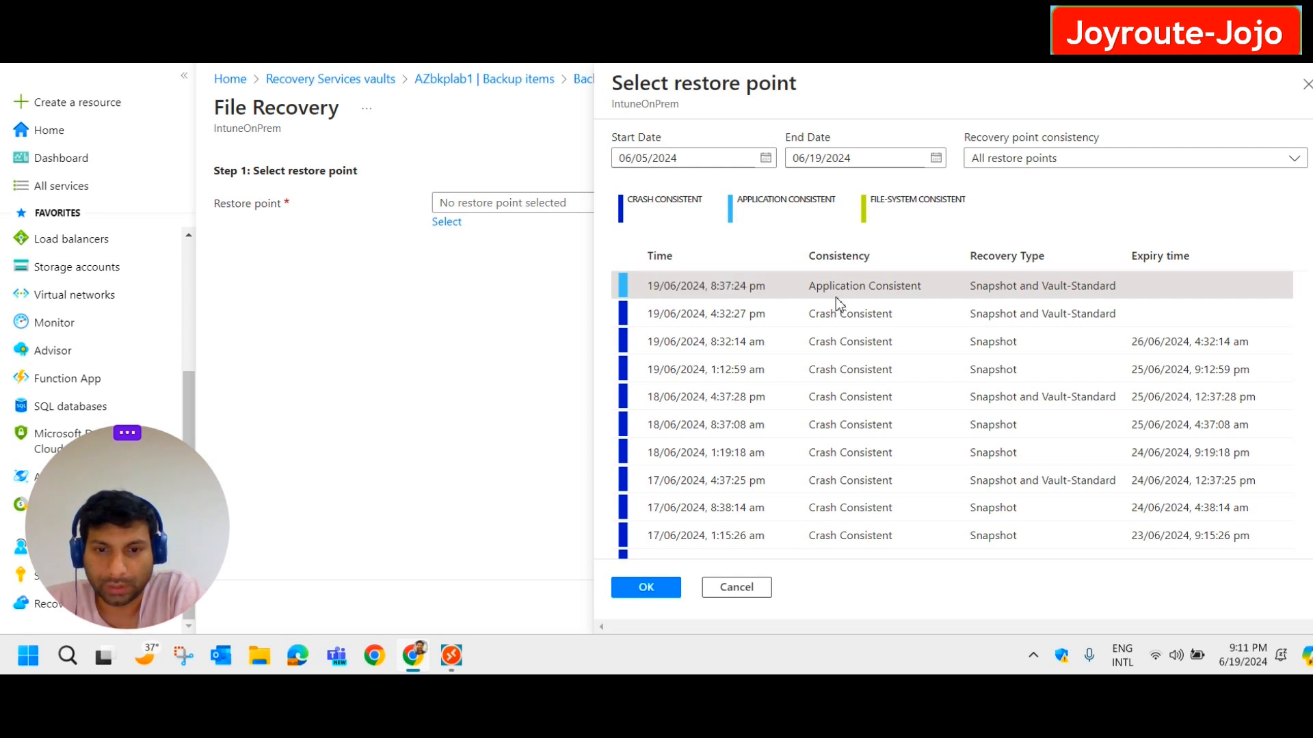
click(646, 587)
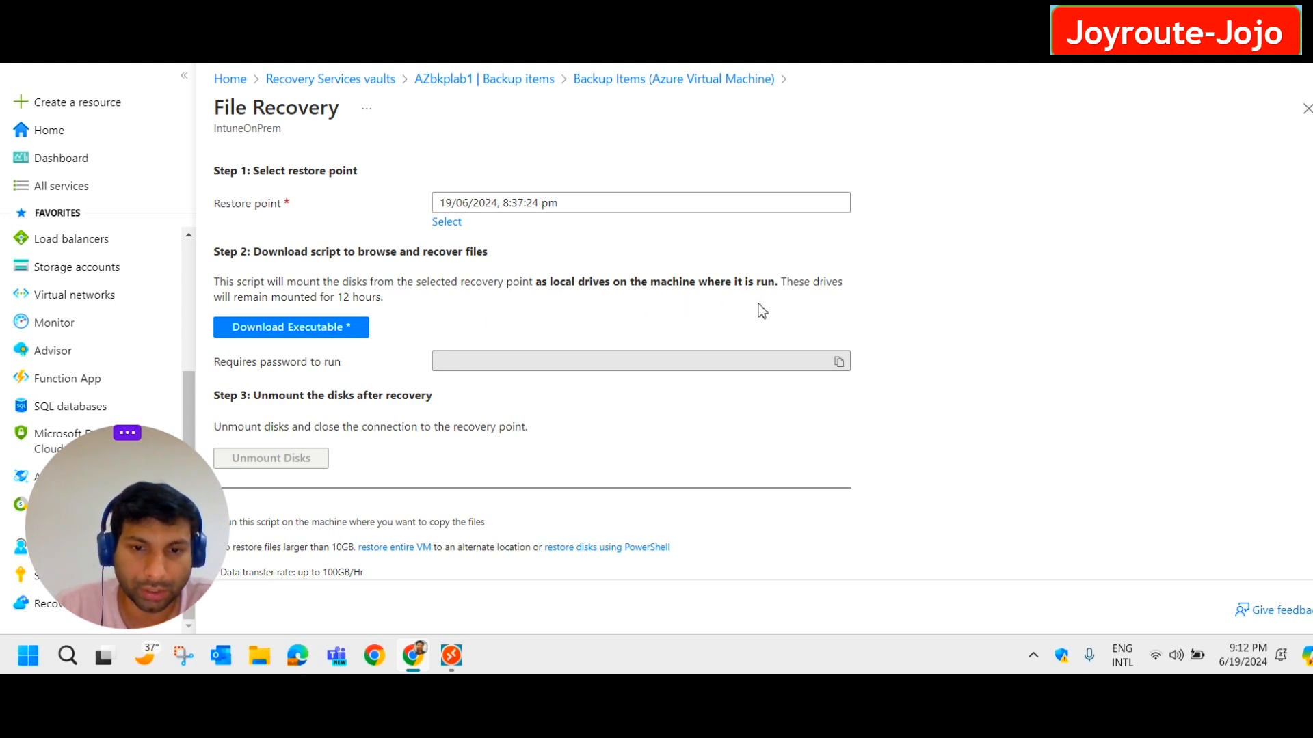
Generate and download IaaSVMILRExeForWindows.exe, then show it in the Downloads folder.
click(319, 339)
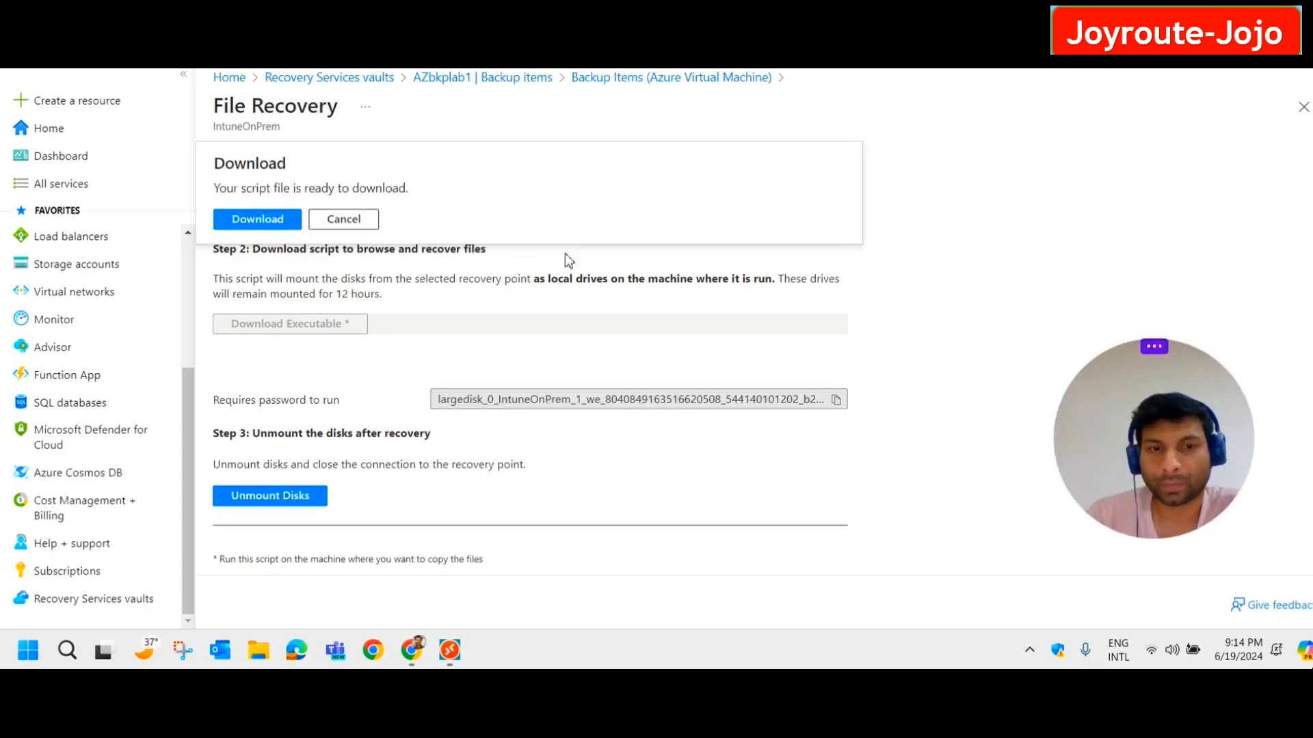
click(273, 223)
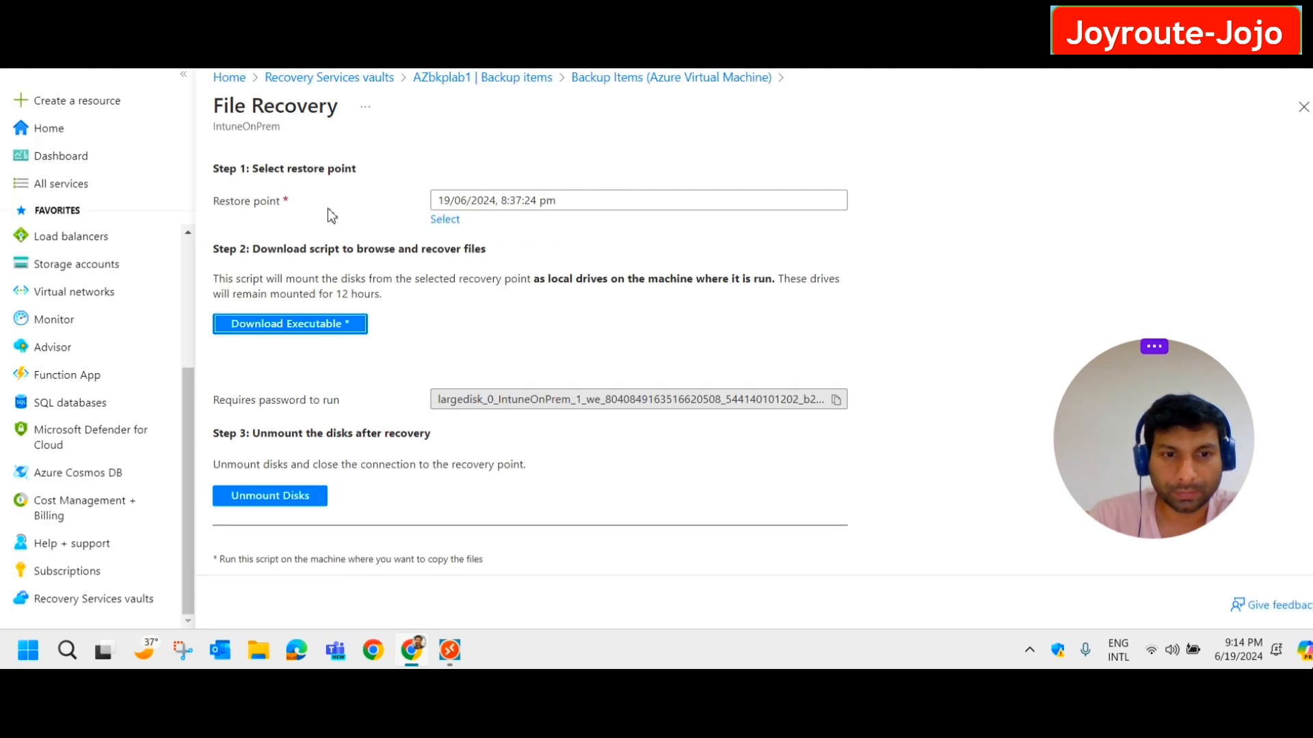
click(1135, 63)
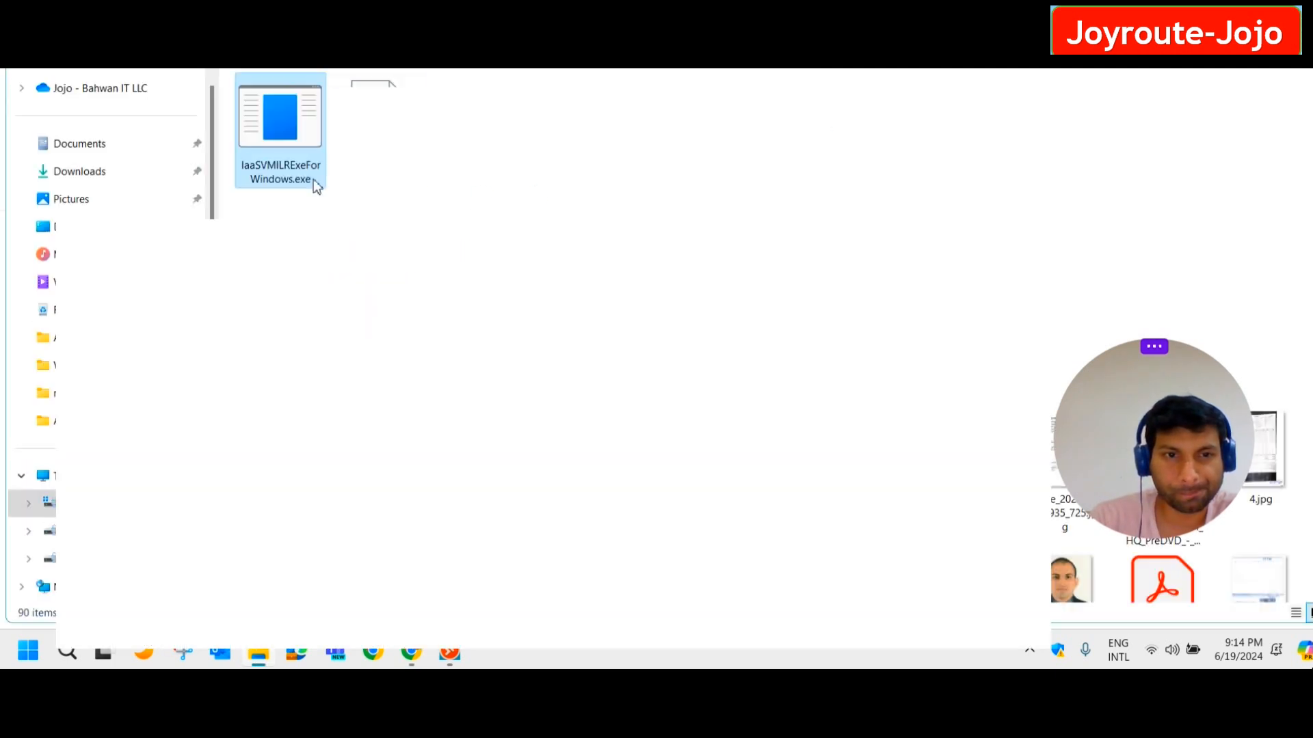
Run IaaSVMILRExeForWindows.exe and place its console beside the File Recovery page.
right_click(283, 139)
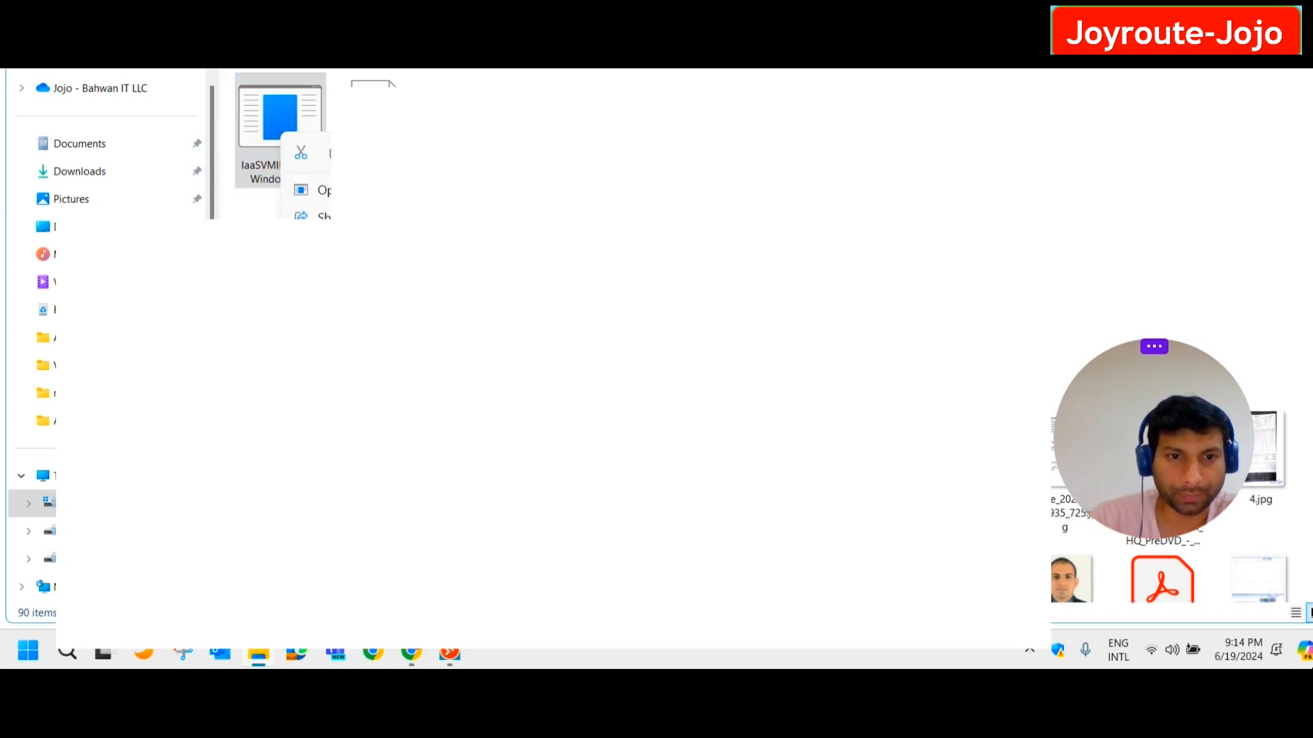
click(335, 153)
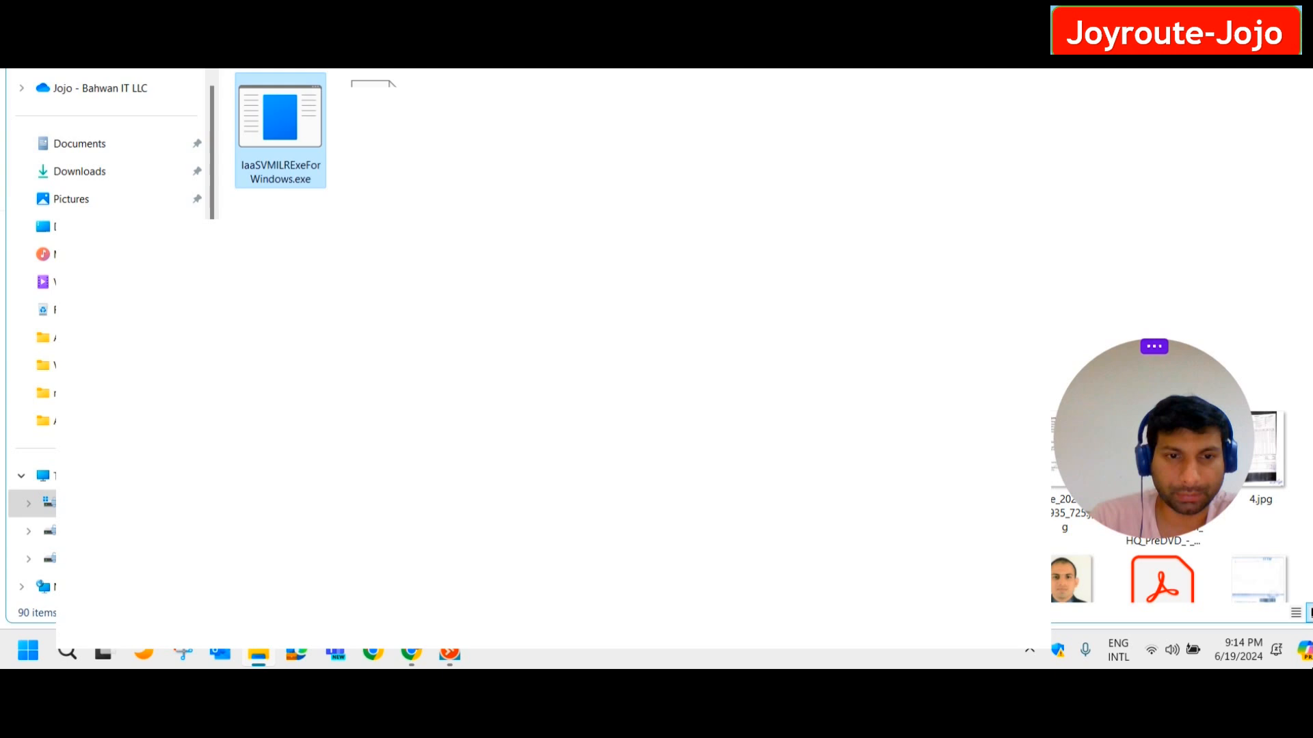
click(415, 655)
click(490, 654)
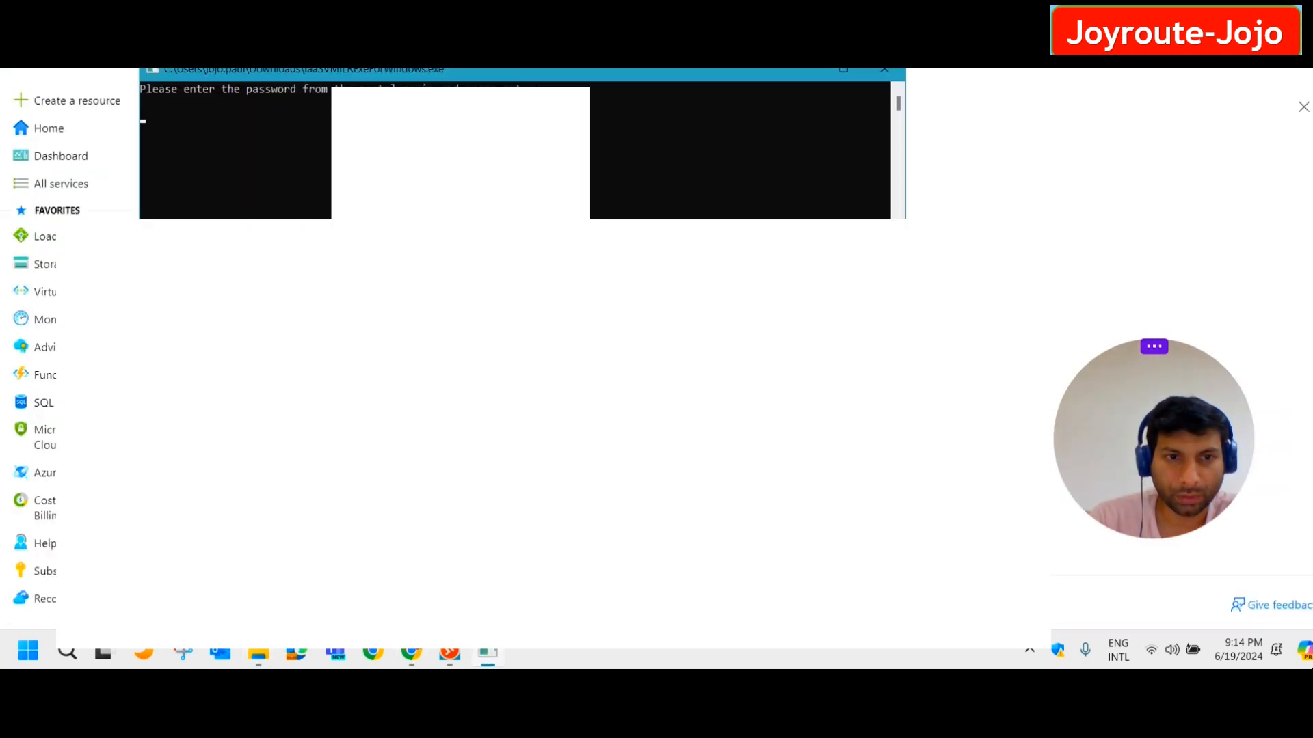
drag(564, 77, 771, 122)
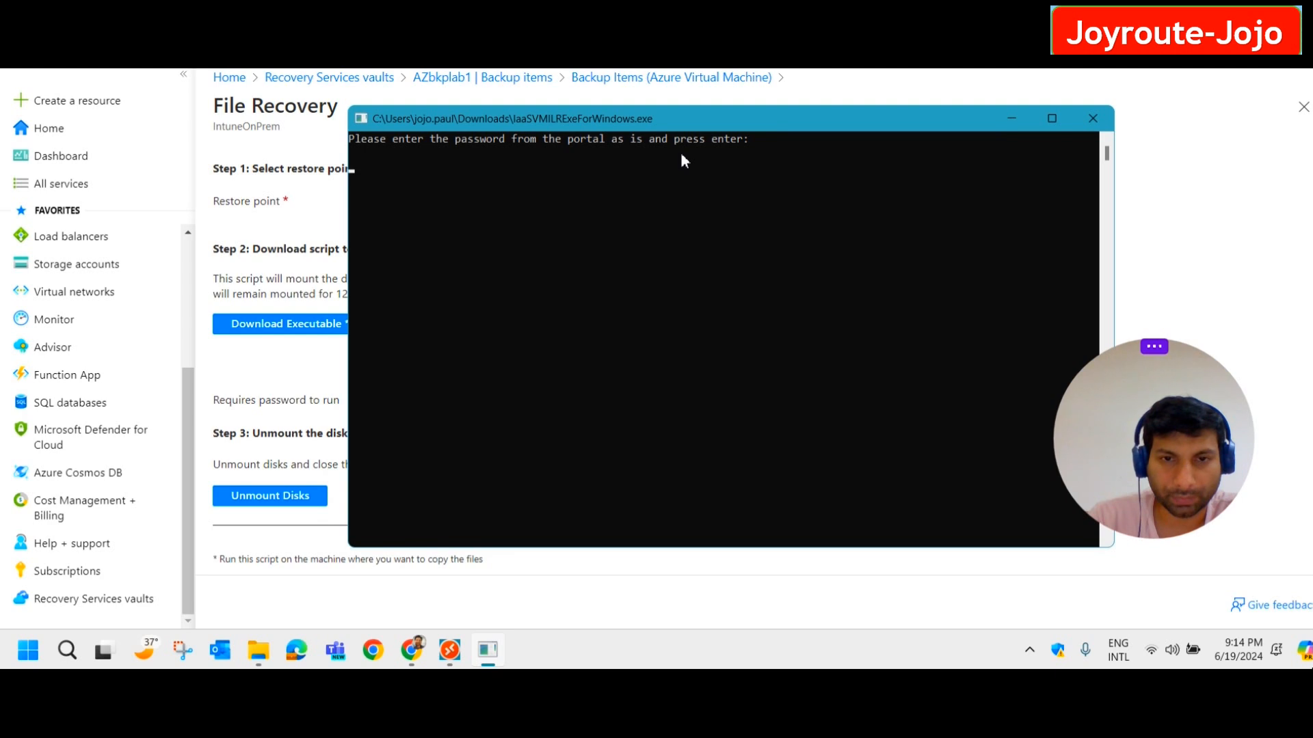
click(1188, 198)
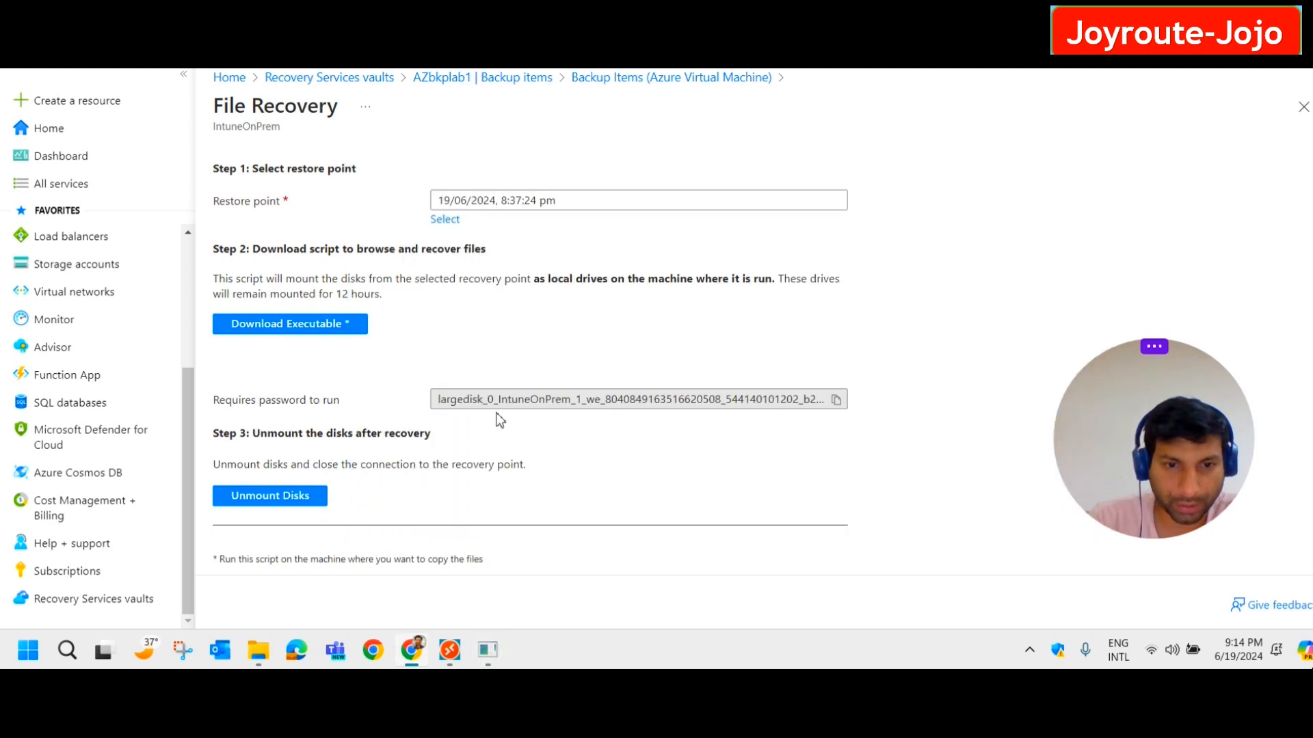
Copy the recovery password from the portal and paste it into the script console to submit.
click(836, 400)
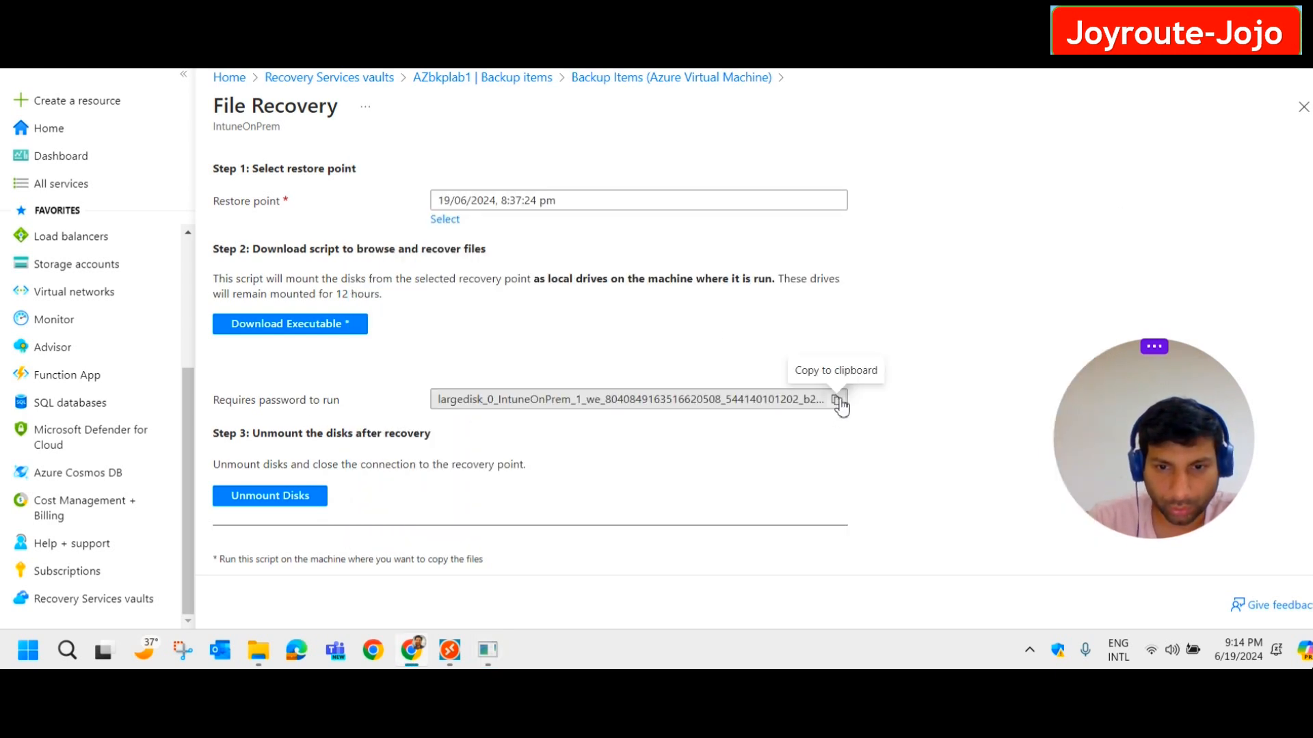
click(837, 401)
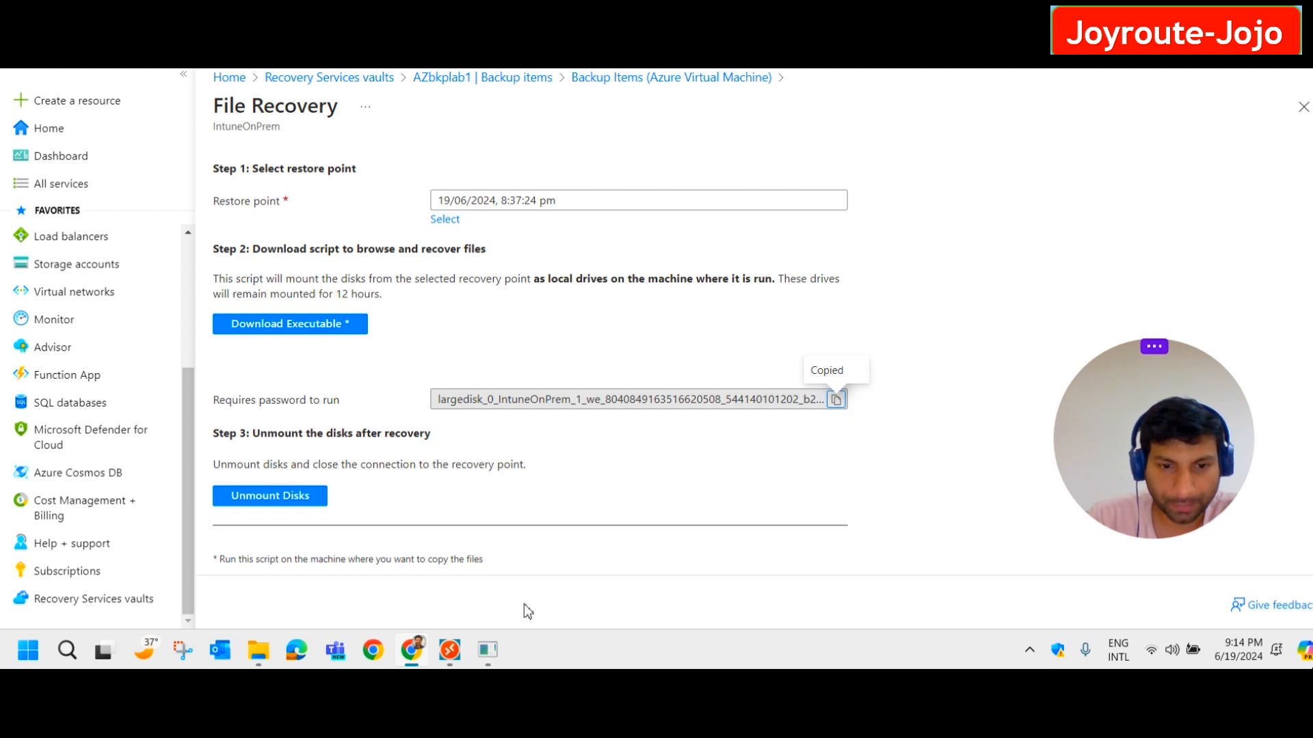
click(484, 656)
right_click(755, 204)
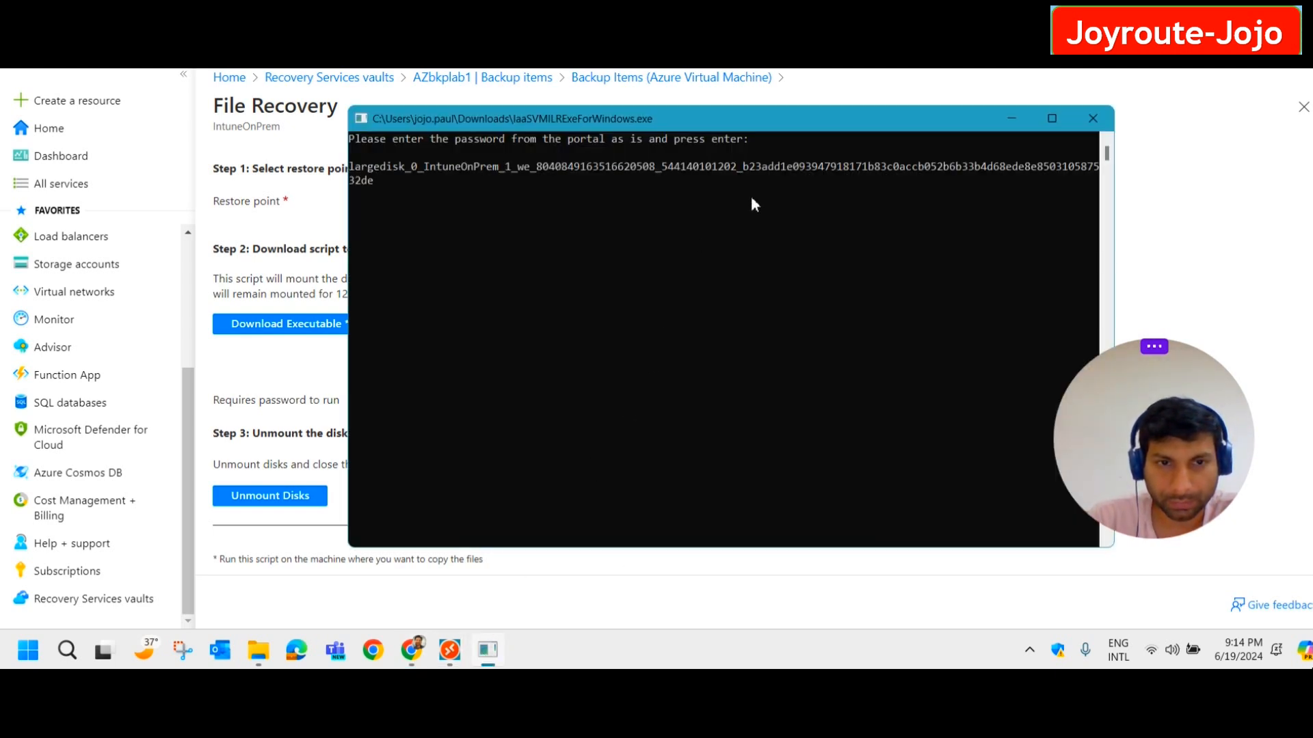
key(Return)
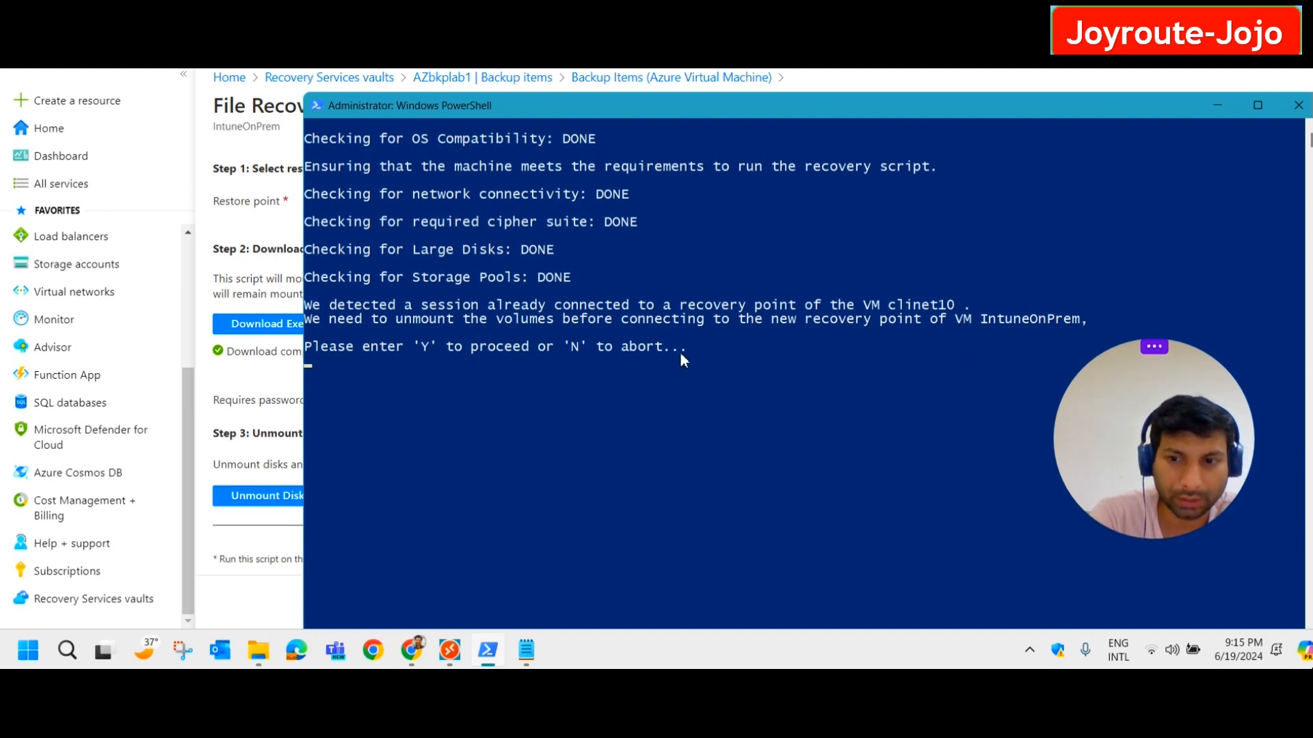
Answer Y to drop the old recovery session and allow SecureTCPTunnel.exe to run.
key(y)
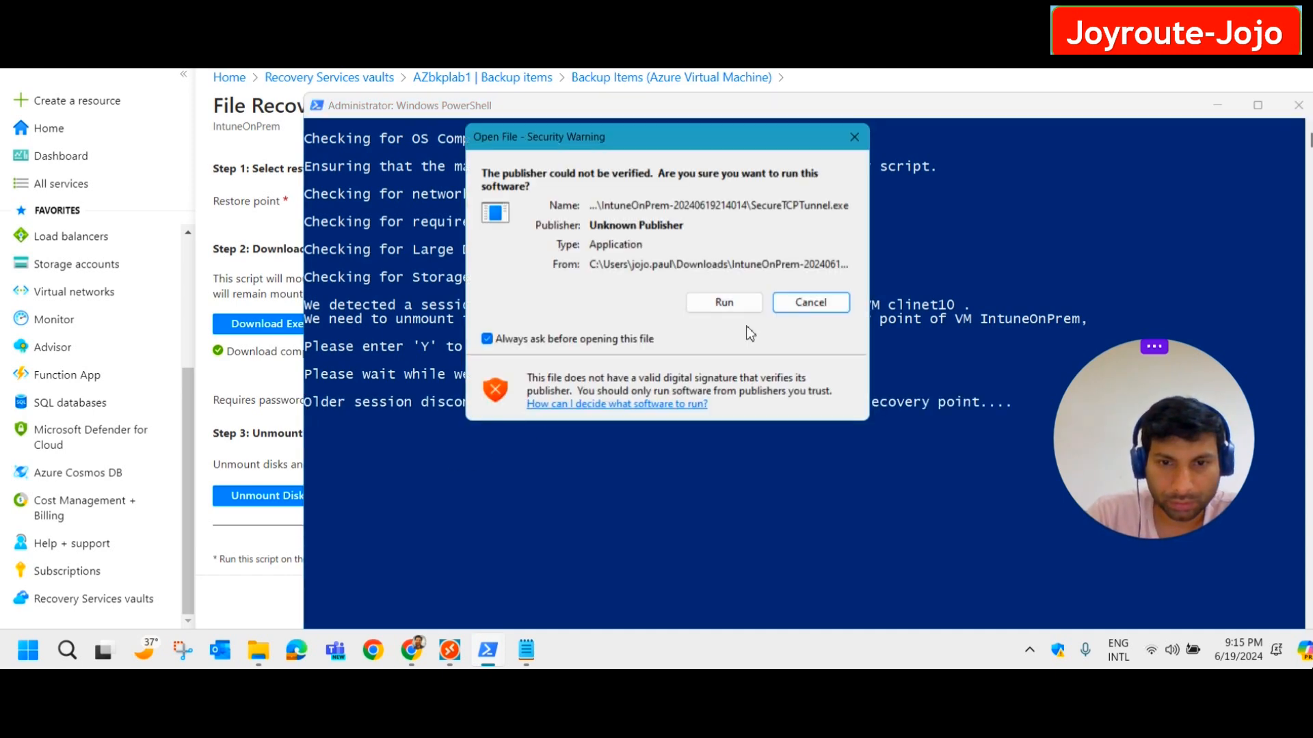
click(723, 305)
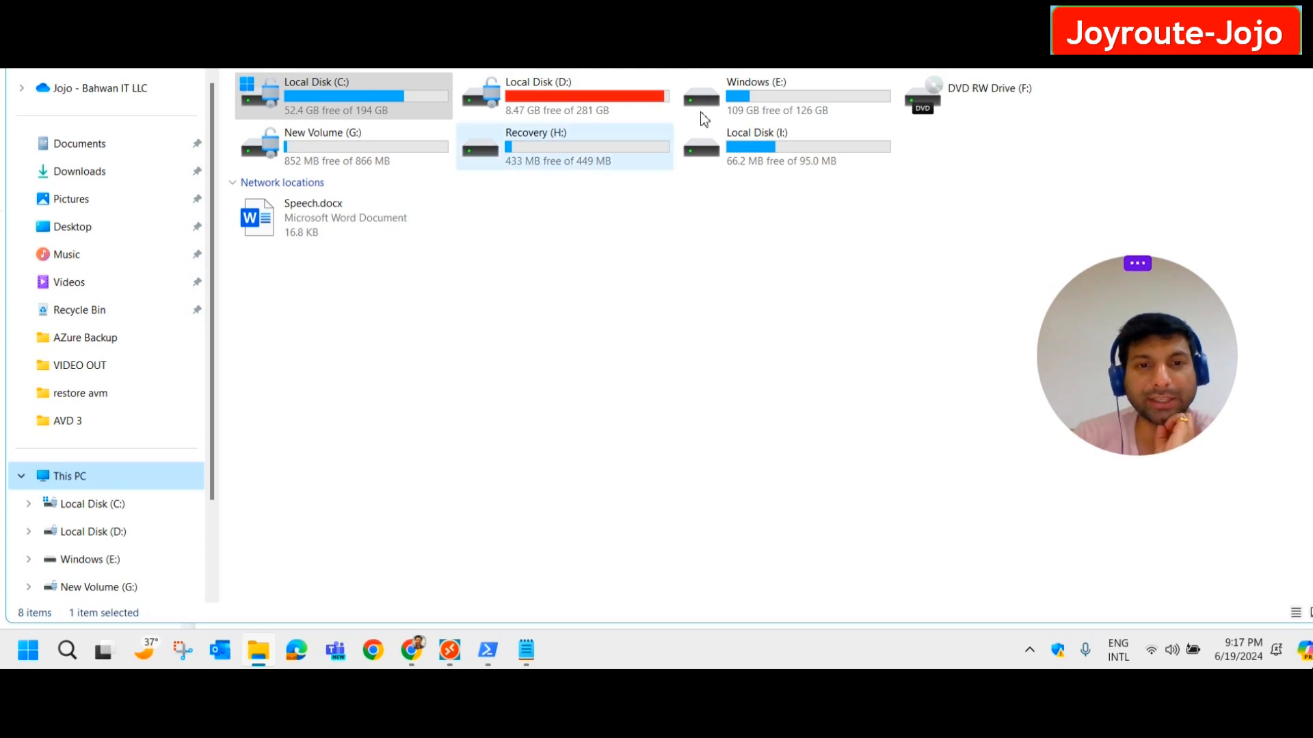
Open the mounted Windows (E:) drive and copy its 'Restore a folder' folder.
double_click(790, 107)
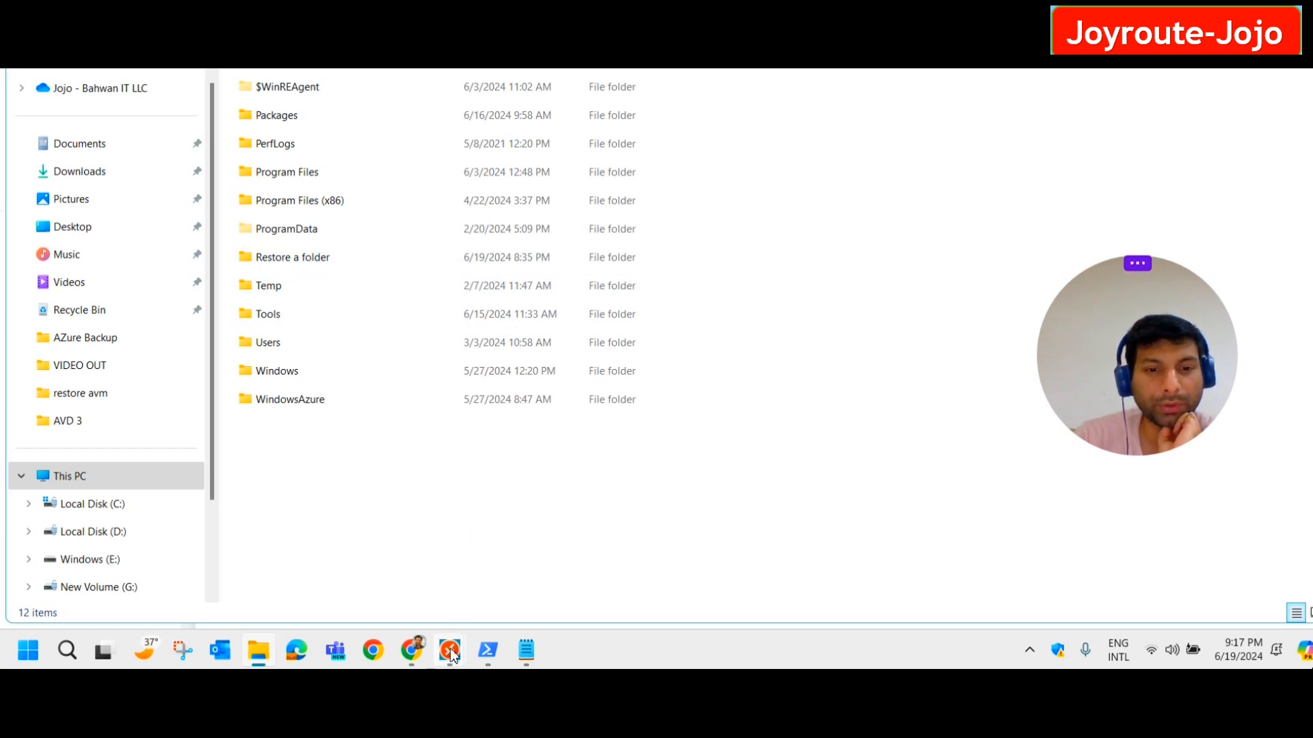
mouse_move(452, 646)
click(547, 554)
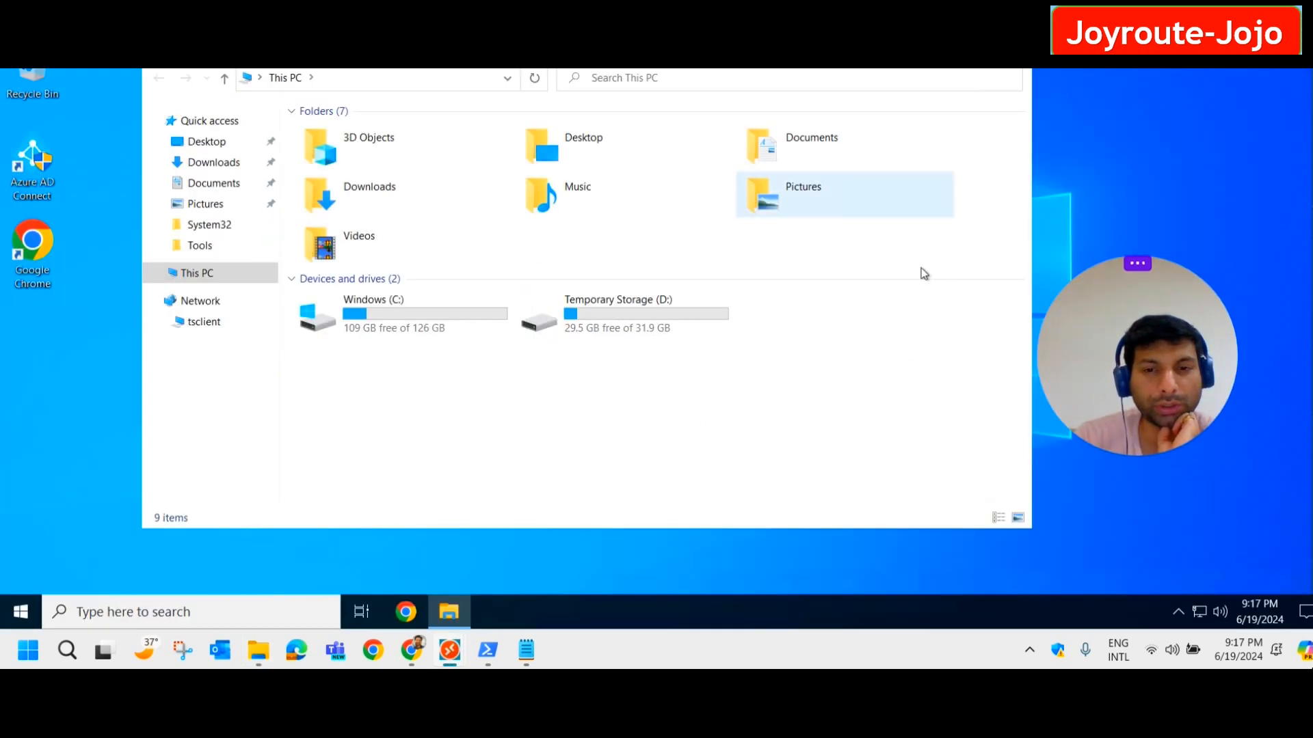
key(alt+Tab)
click(99, 476)
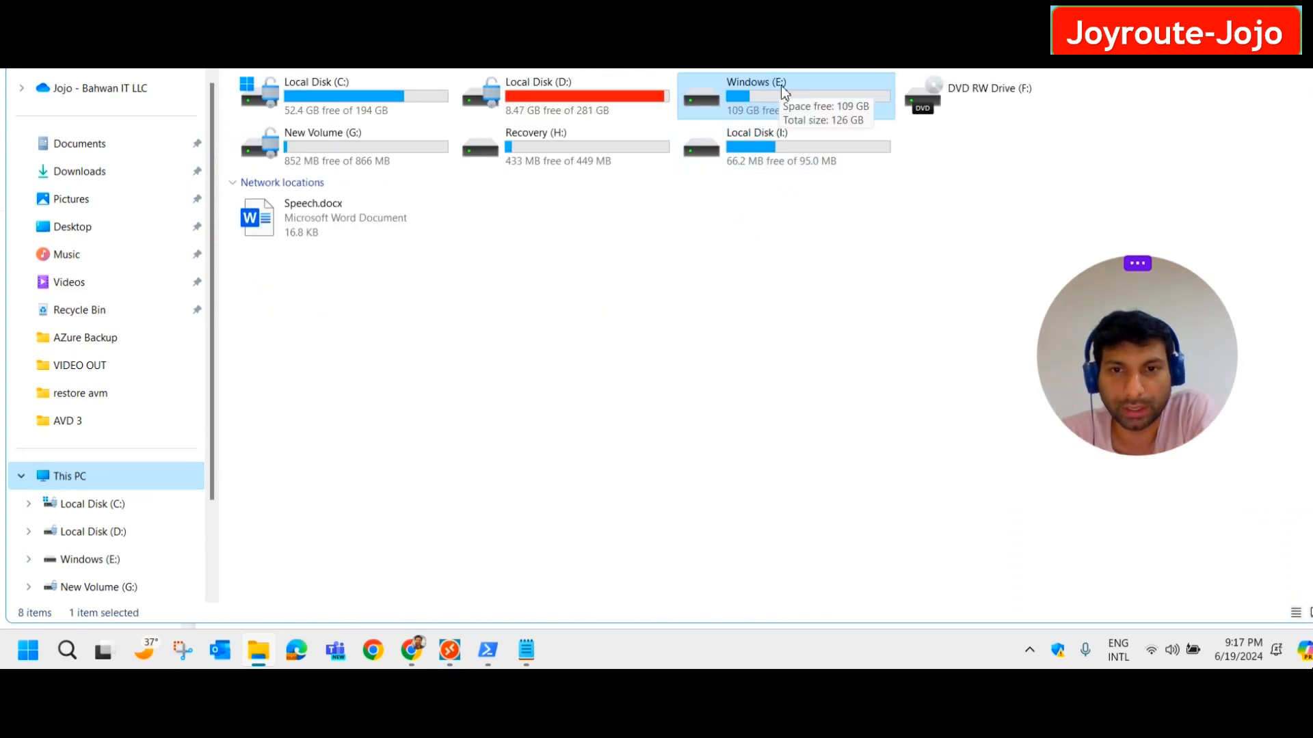
click(489, 651)
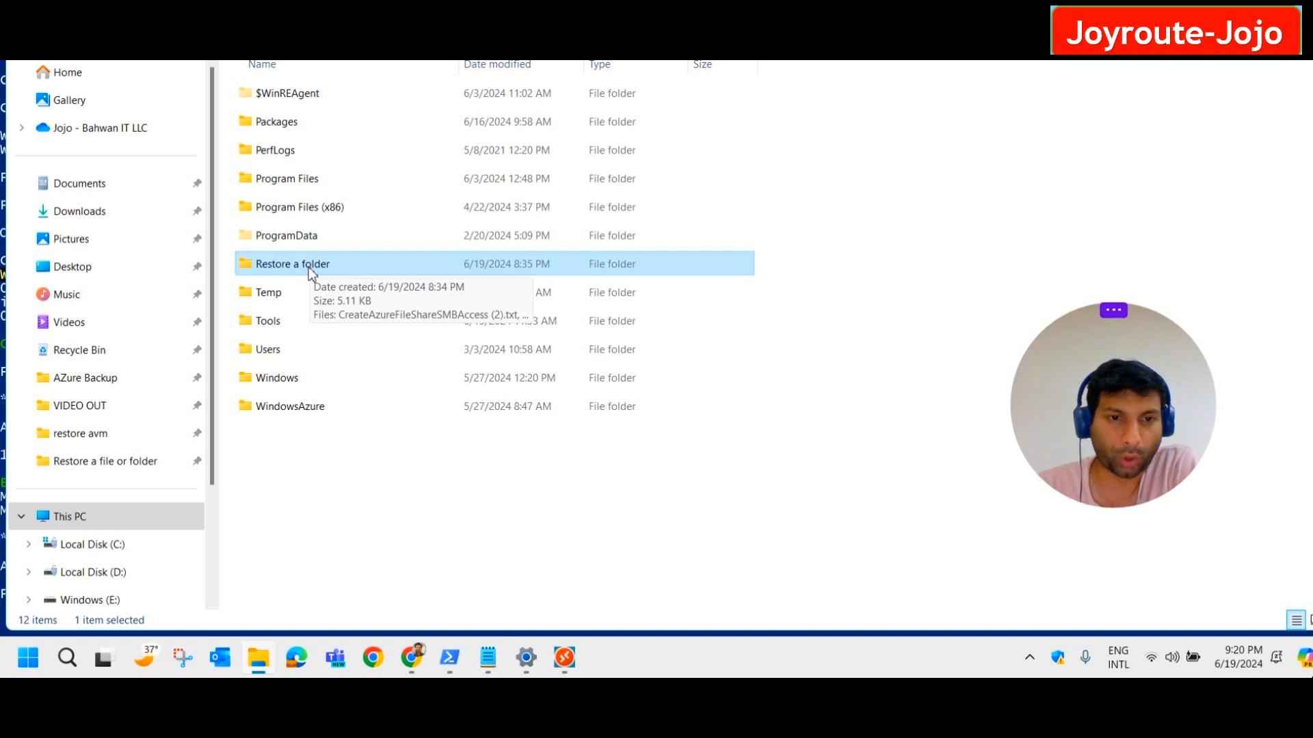
right_click(309, 267)
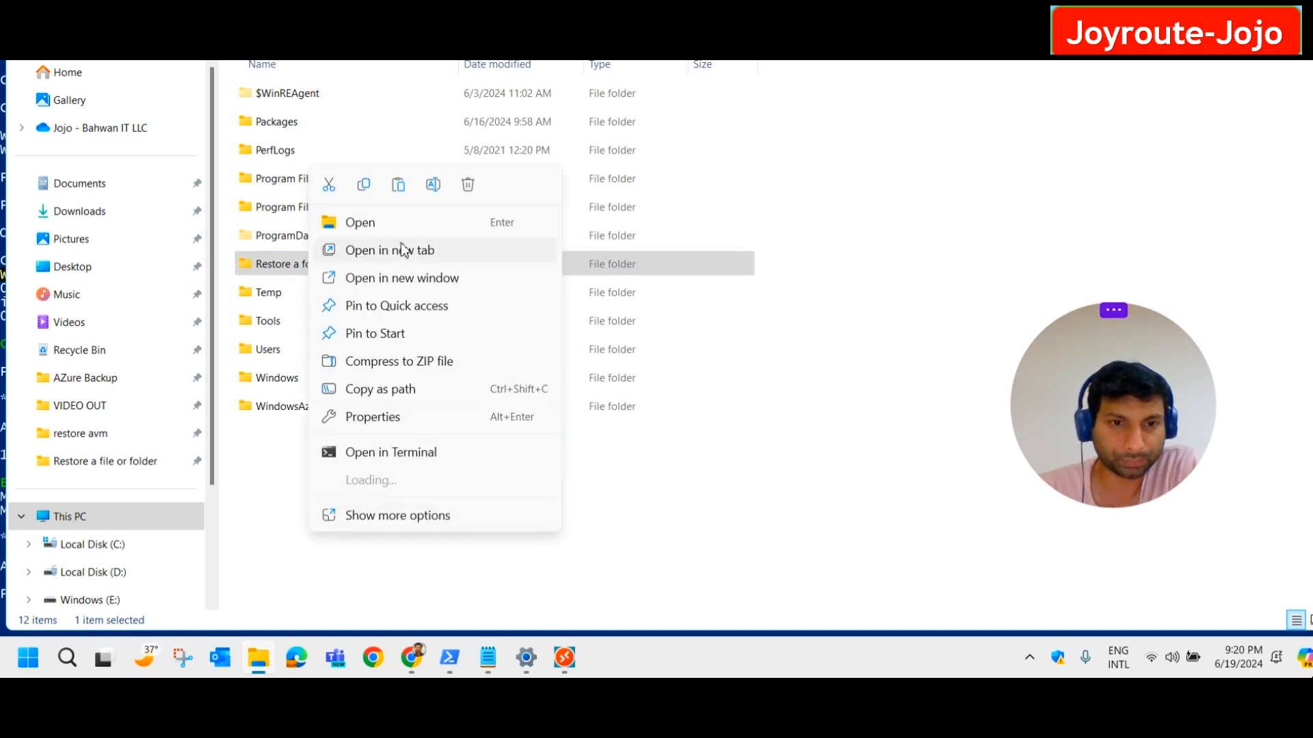
click(363, 186)
Paste 'Restore a folder' into the remote VM's C: drive.
mouse_move(564, 658)
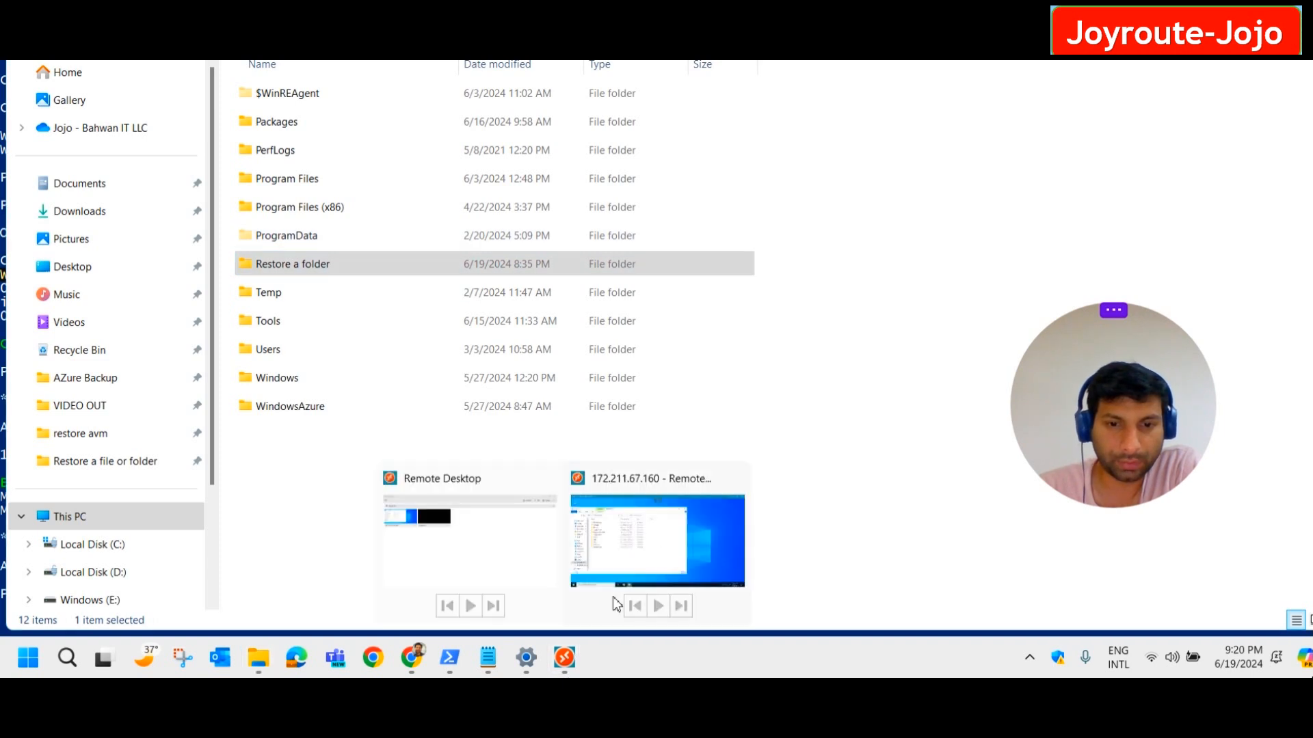
click(683, 533)
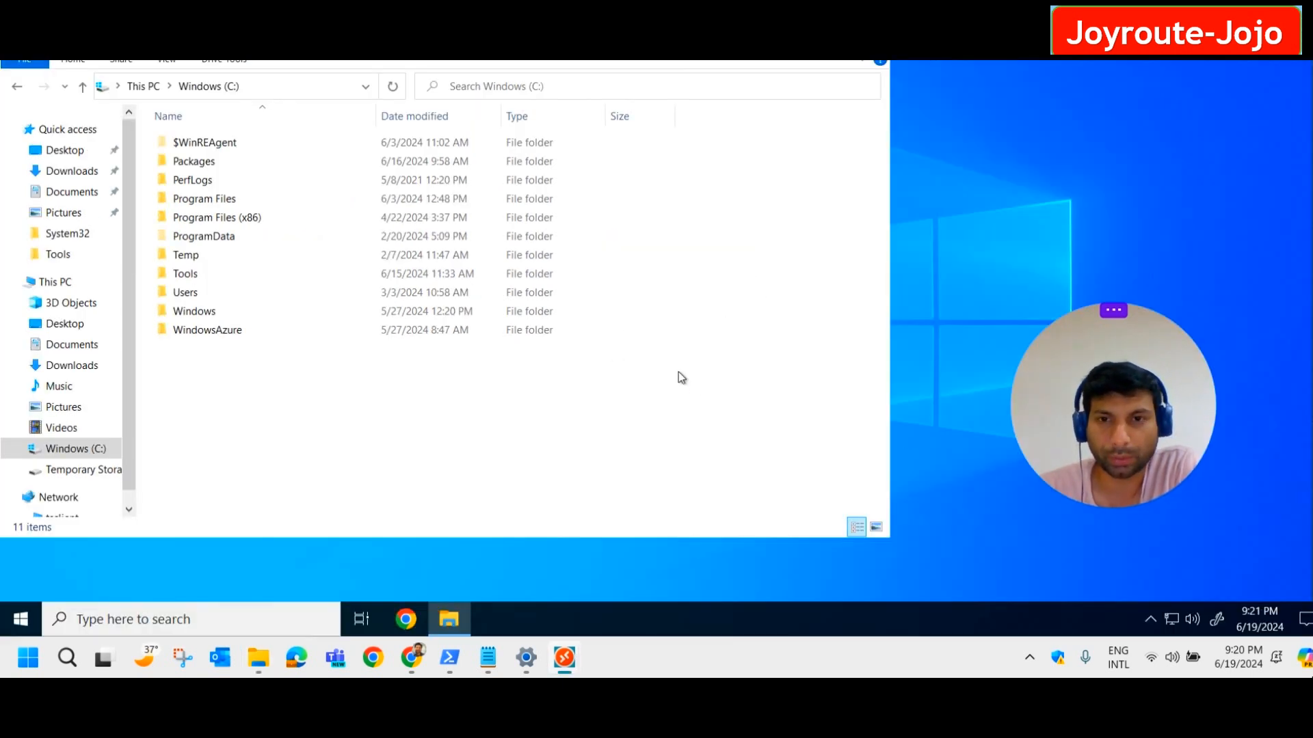
right_click(278, 365)
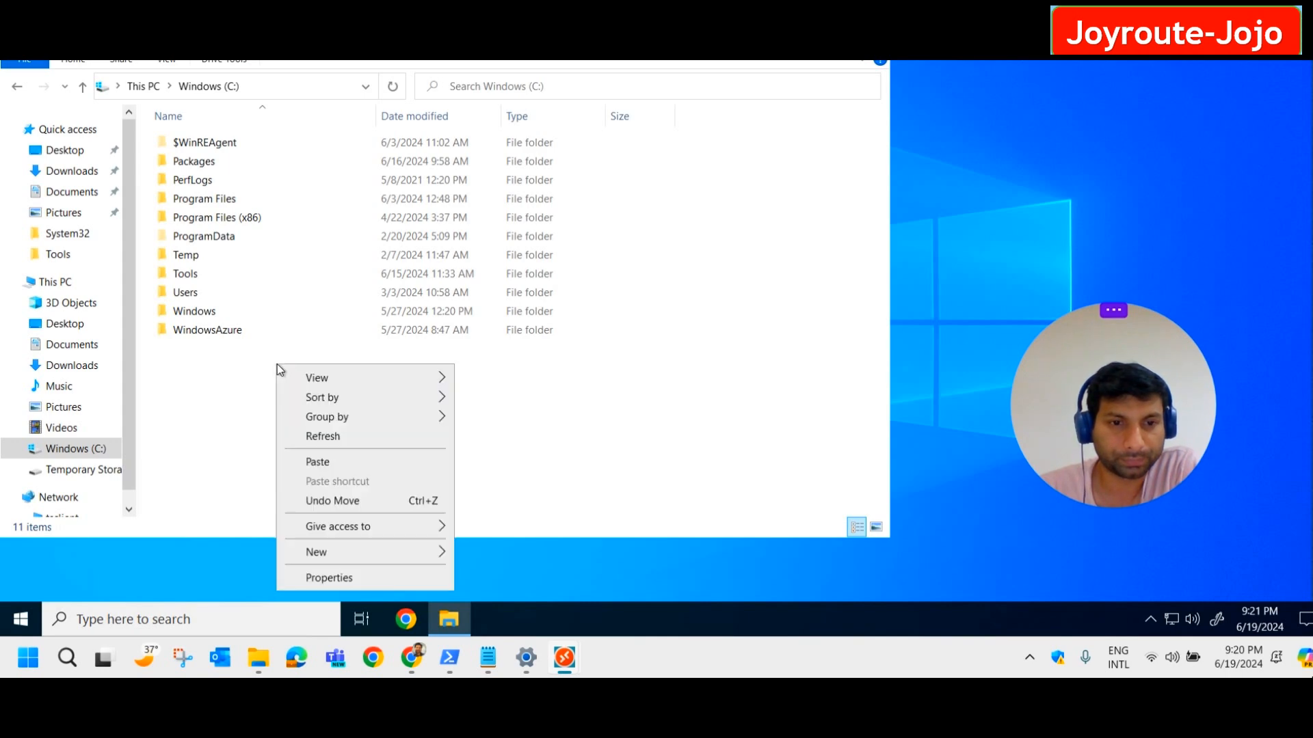
click(337, 464)
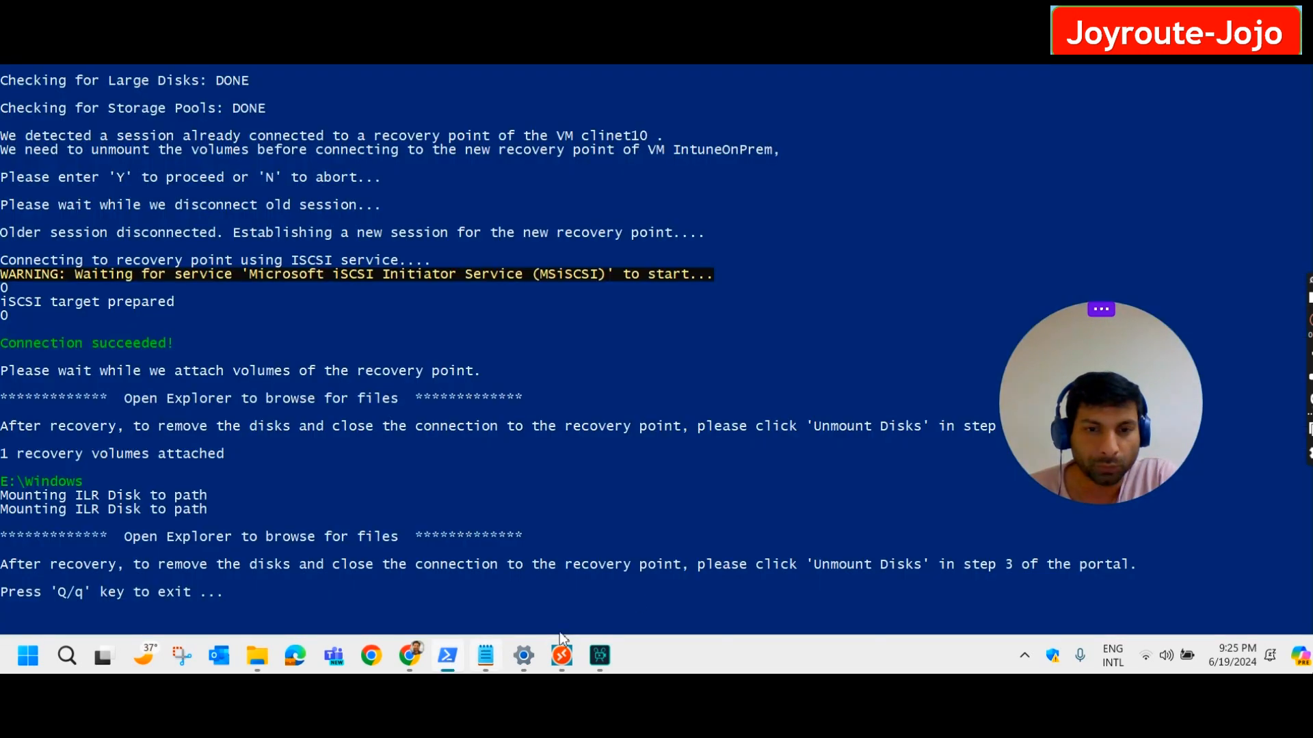
Move the PowerShell window aside and unmount the recovery disks under Step 3.
click(448, 655)
key(super+Down)
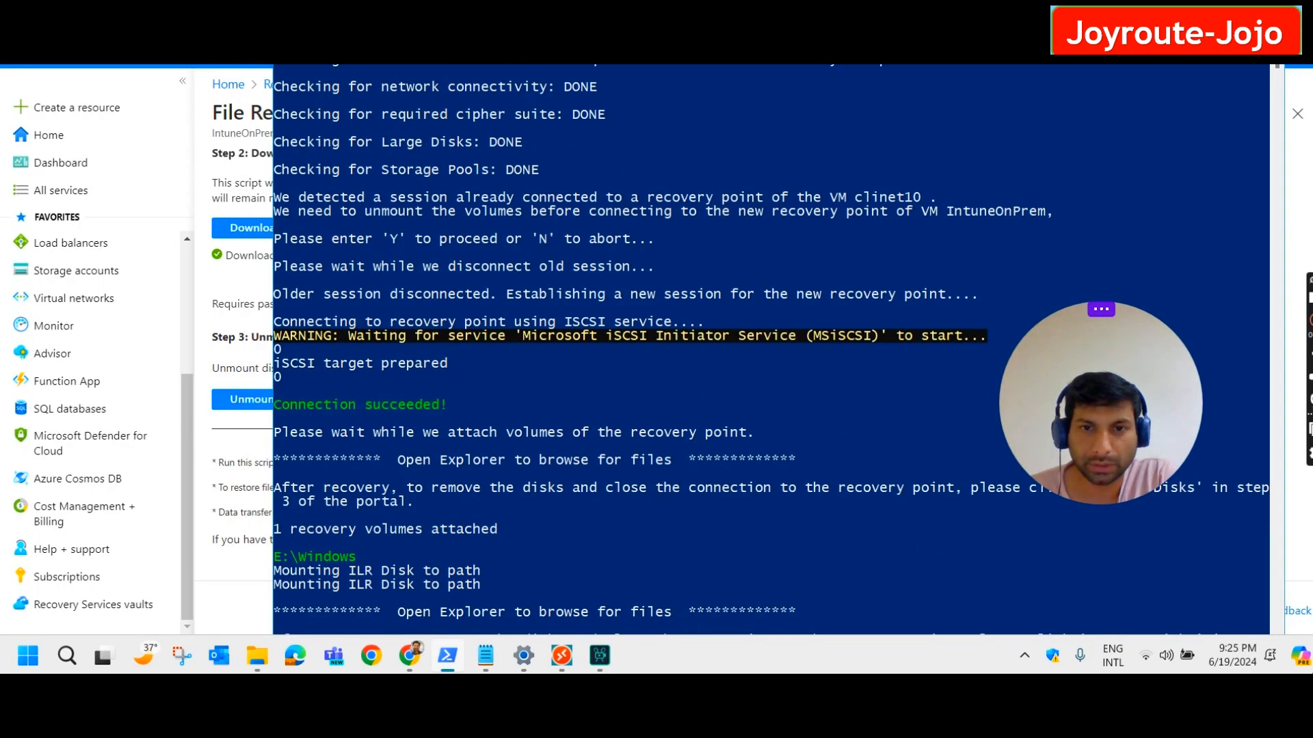
drag(684, 26, 839, 5)
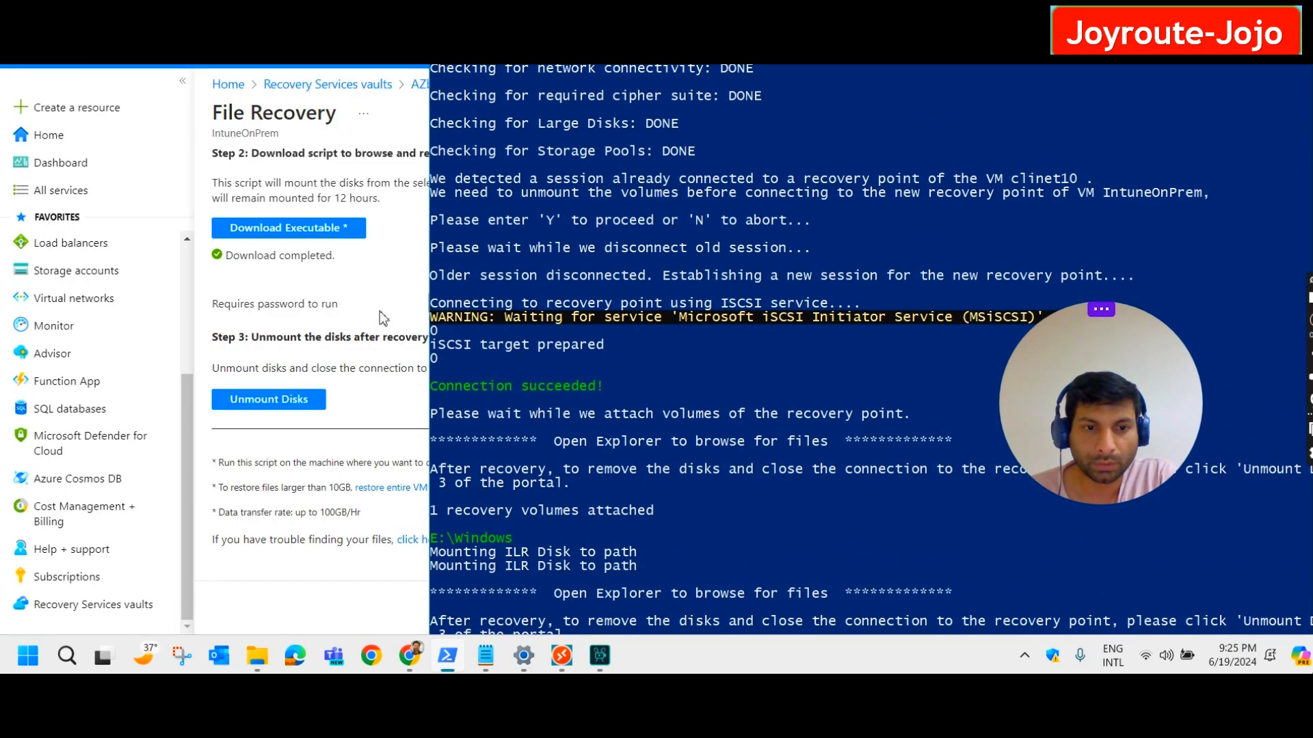
click(283, 409)
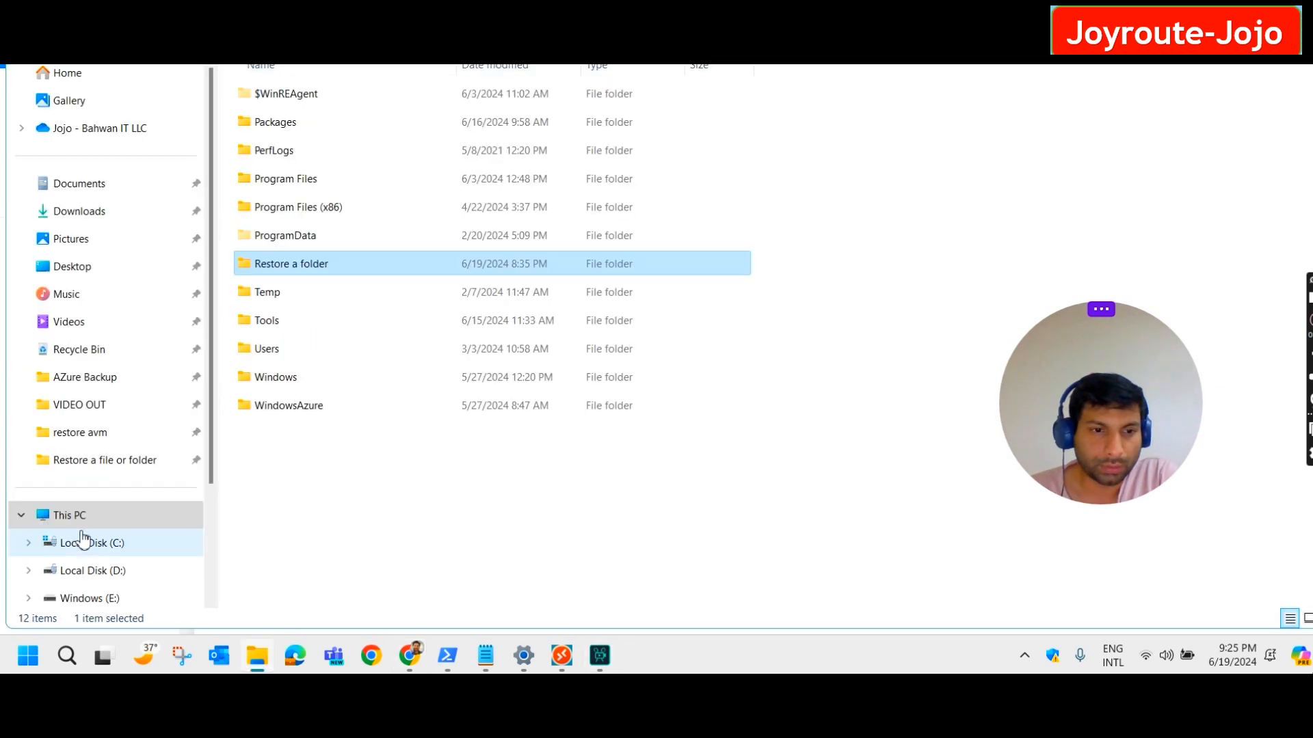
Verify 'Unmount successful' in the portal and that This PC no longer lists drive E:.
click(80, 520)
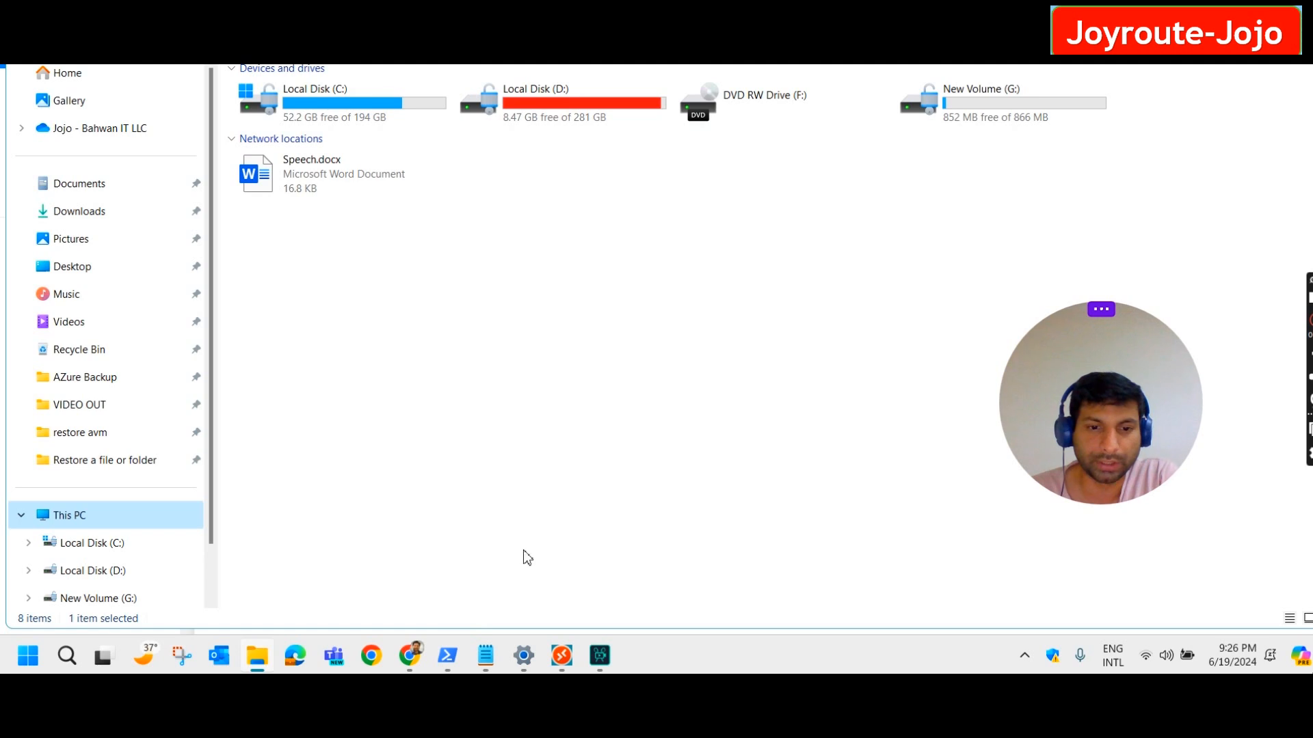
click(412, 656)
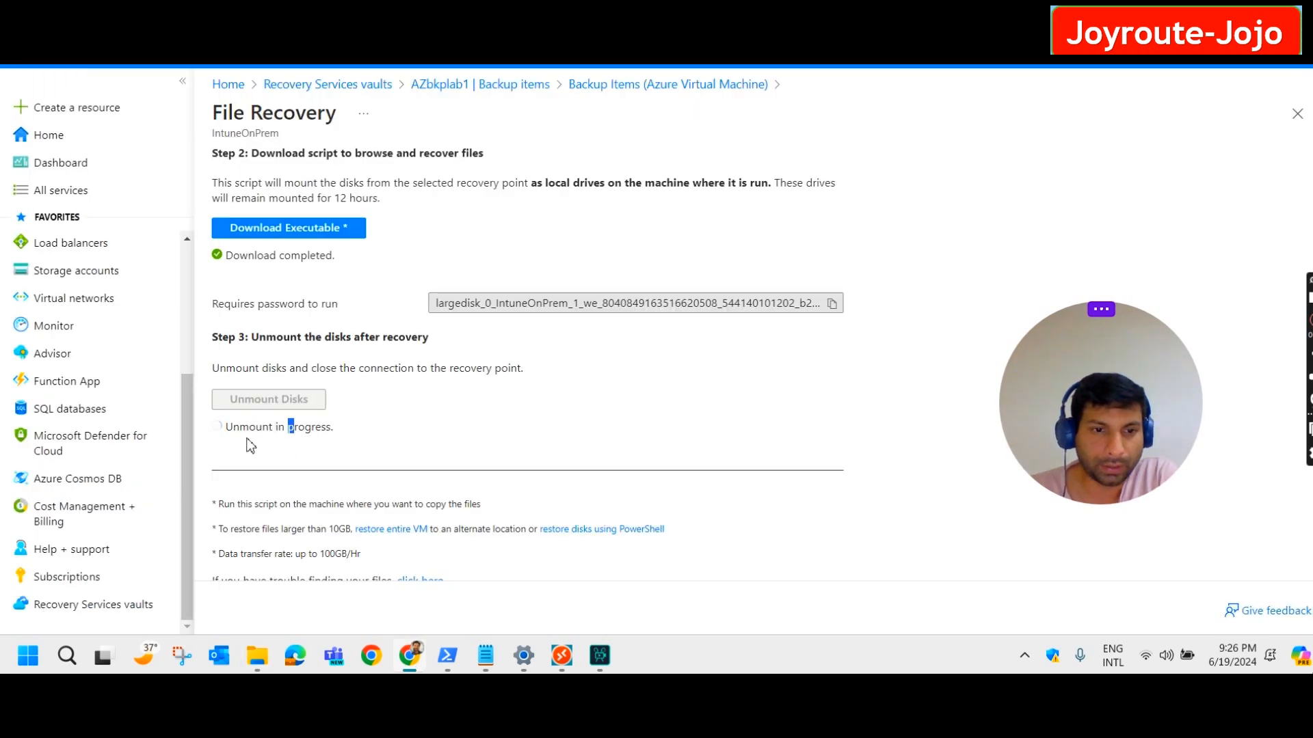
drag(336, 424, 214, 438)
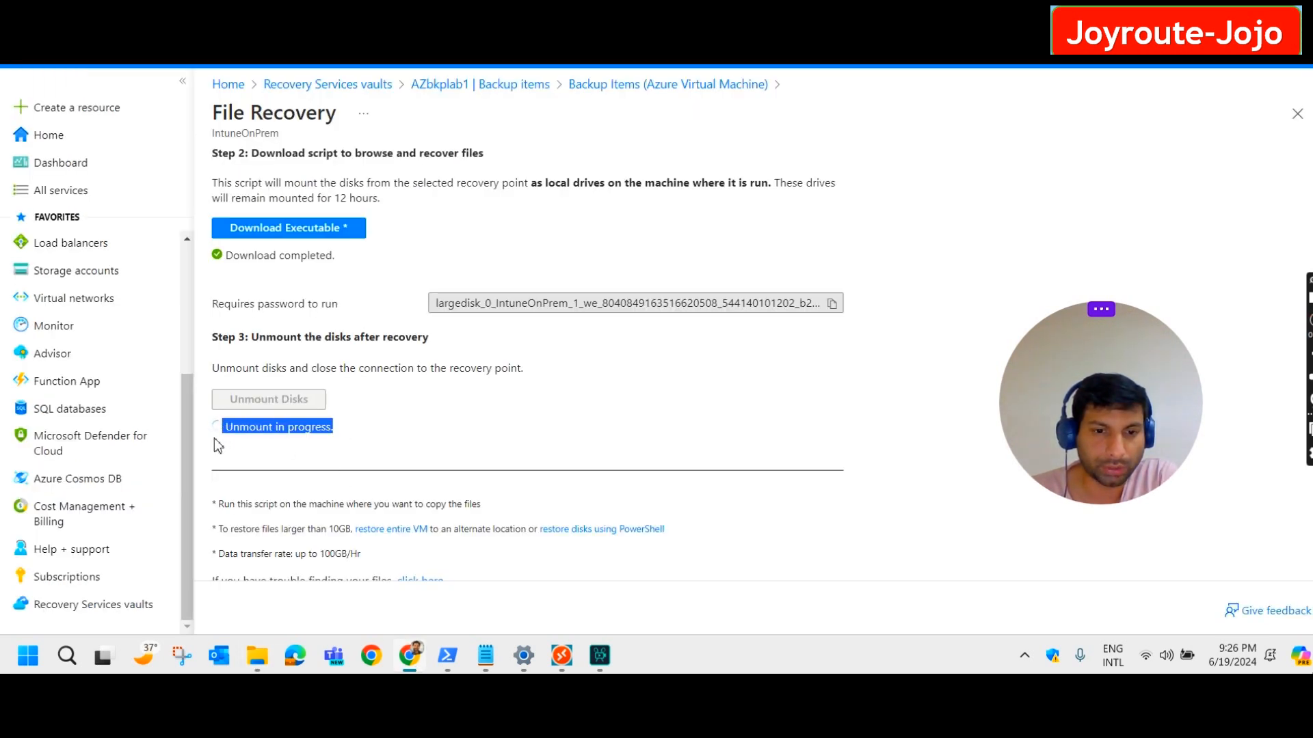
click(215, 440)
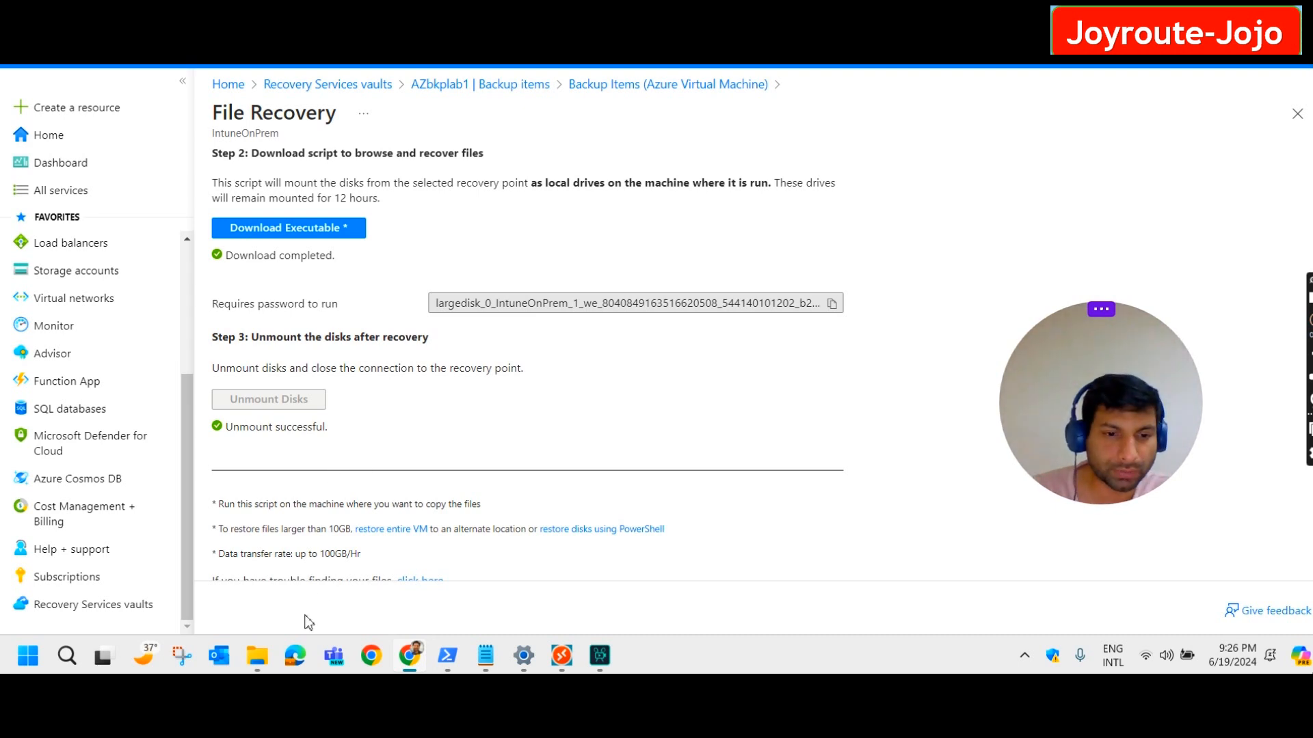
click(447, 656)
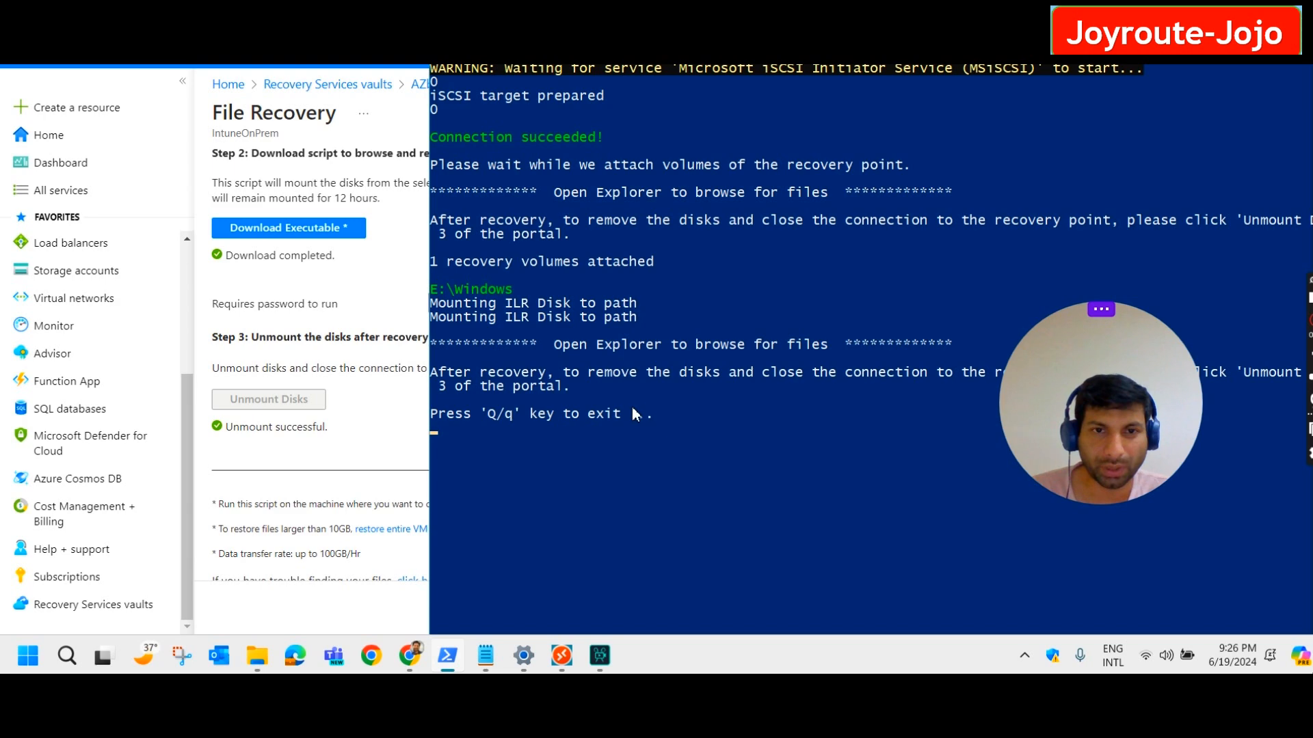
click(259, 658)
click(718, 177)
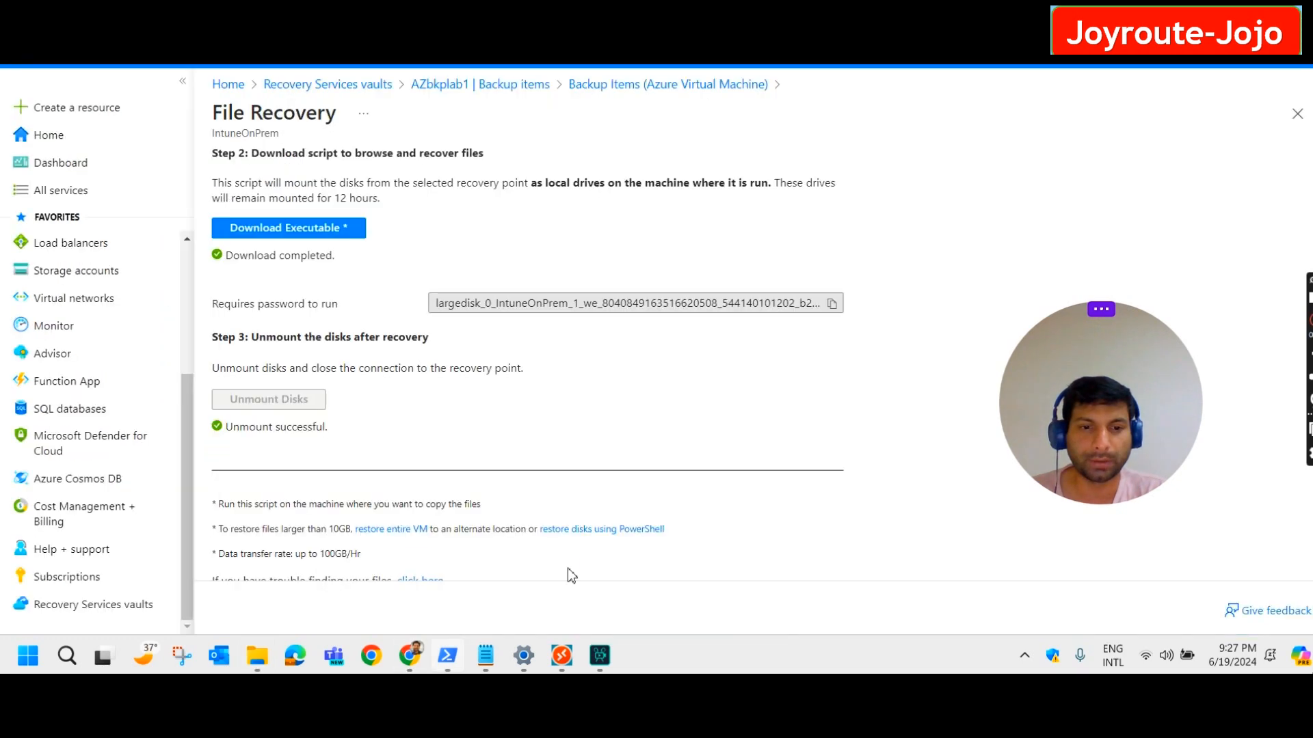
click(277, 433)
drag(332, 434, 214, 425)
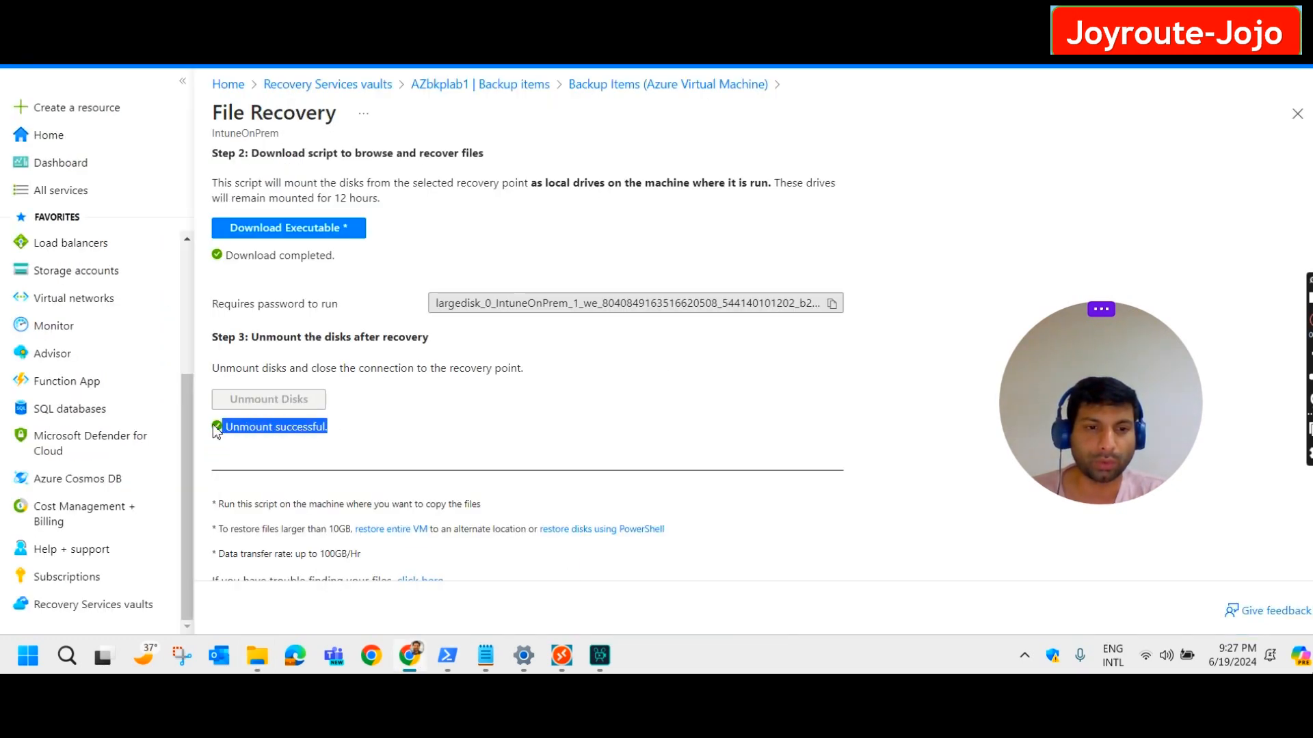
scroll(497, 413, down, 1)
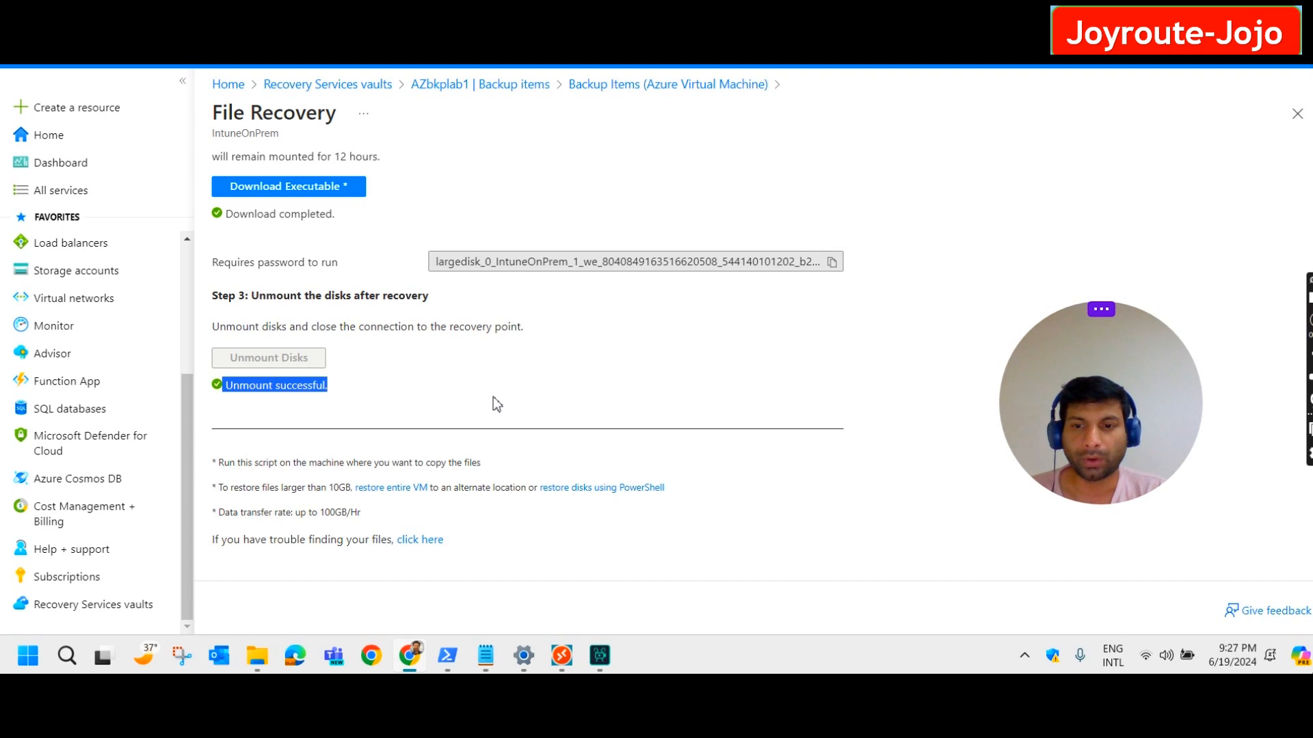
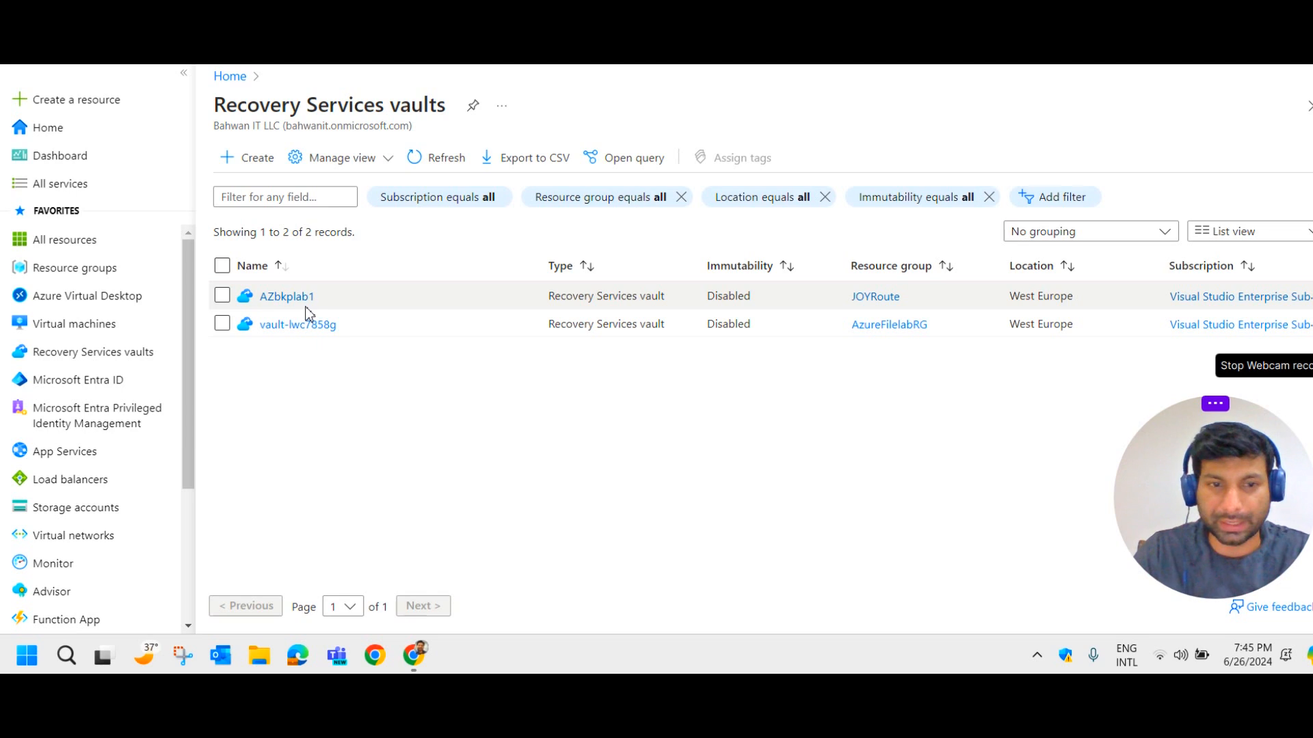
Open AZbkplab1's Backup Reports from the forbackreport workspace and show the Summary tab.
click(293, 299)
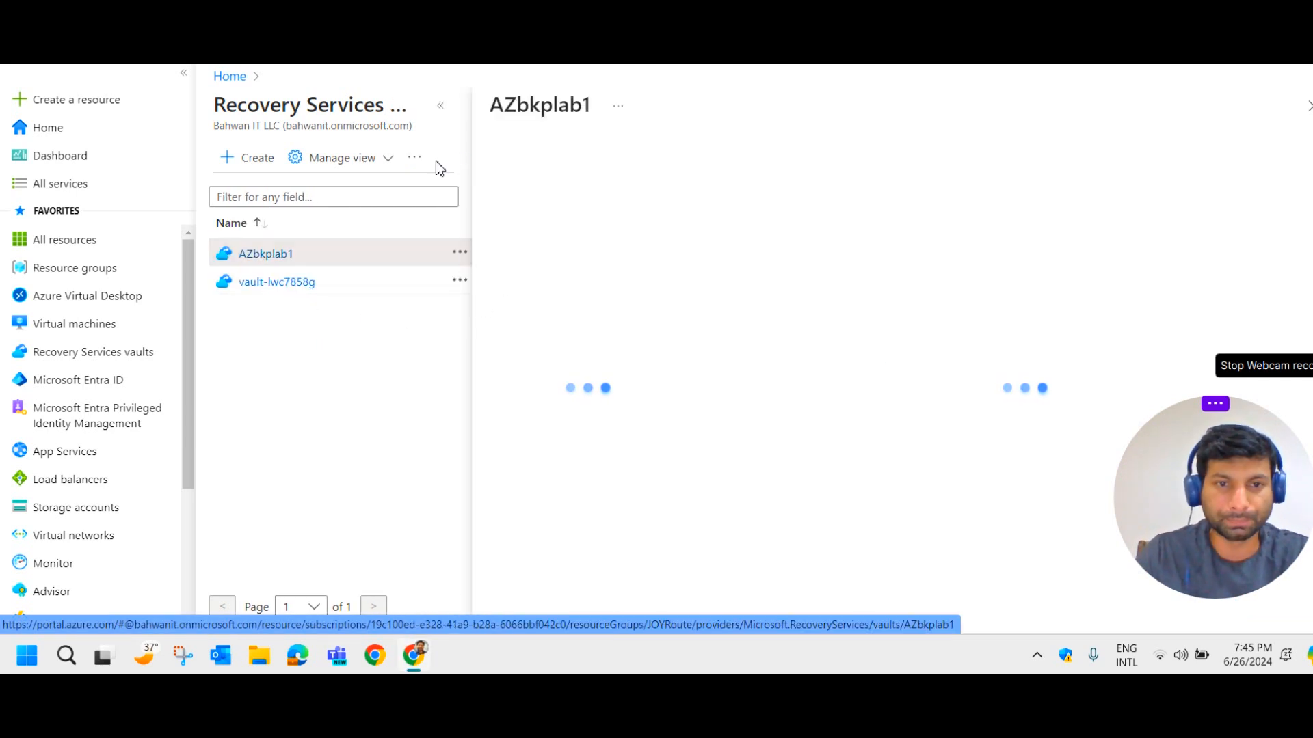
click(441, 107)
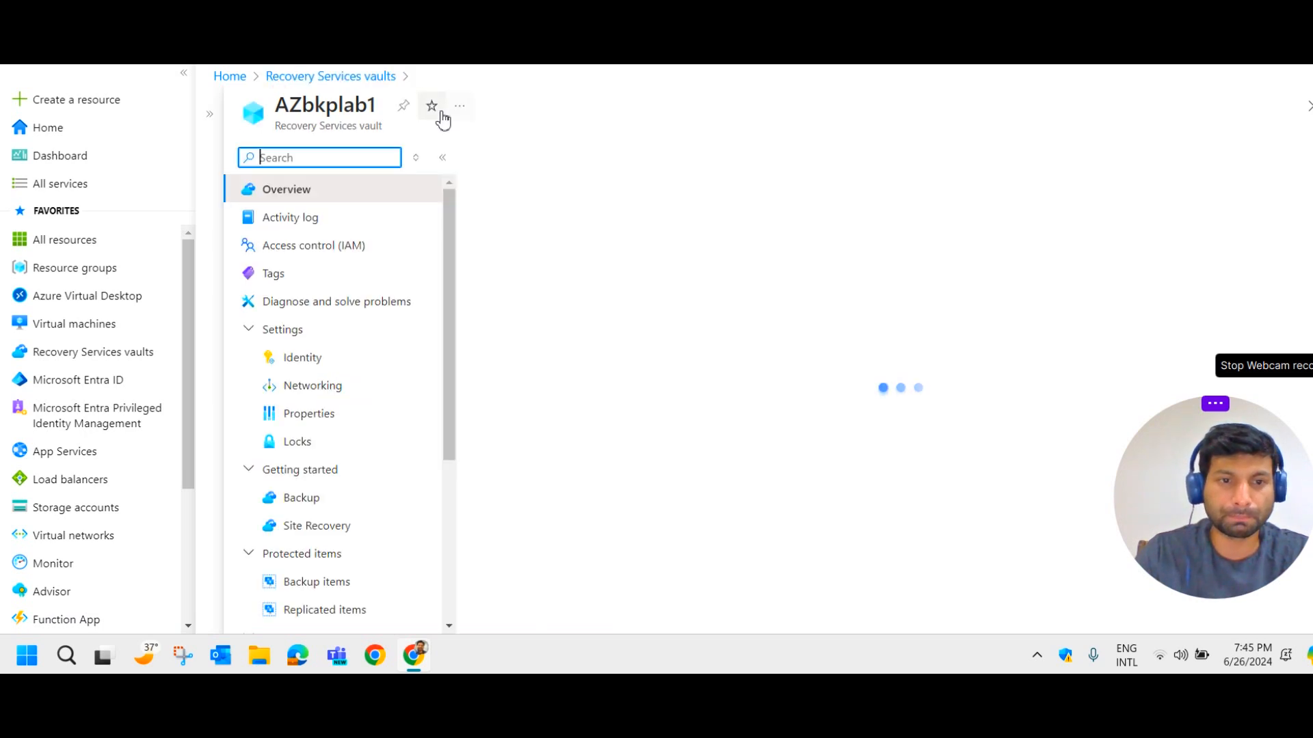
scroll(411, 311, down, 4)
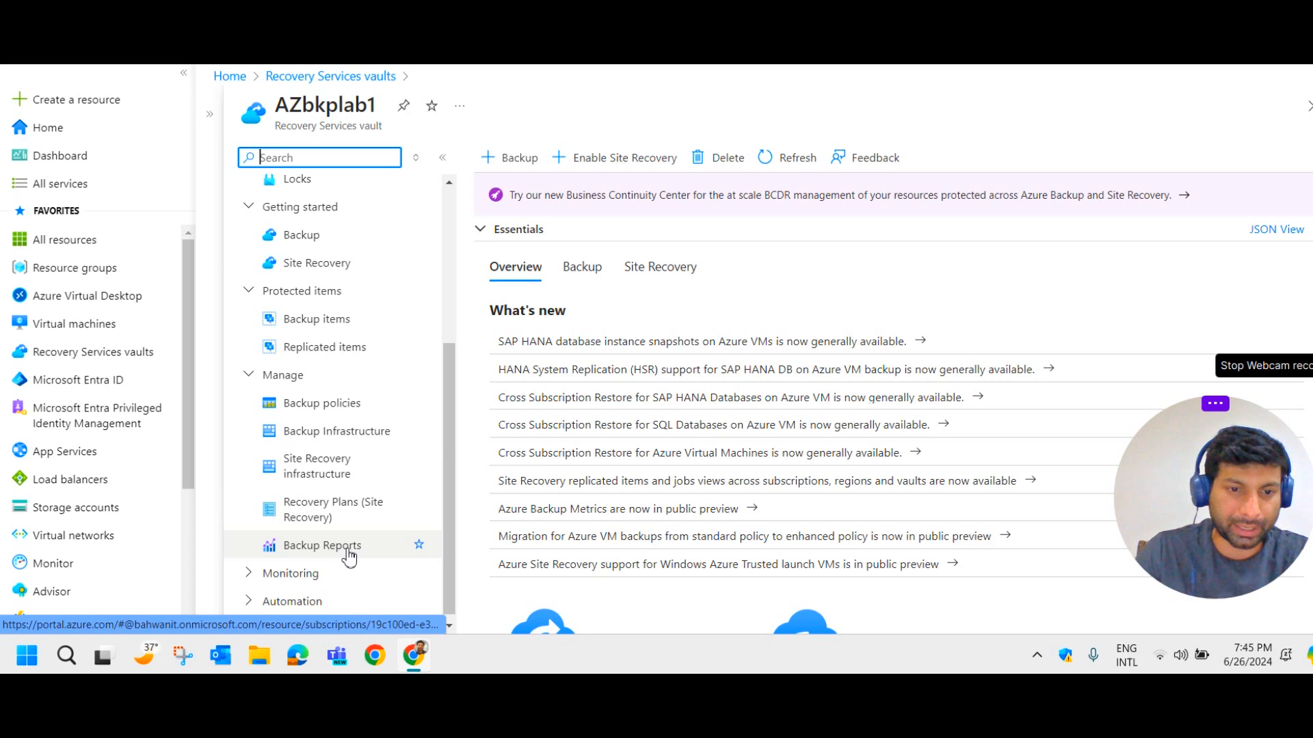
click(350, 557)
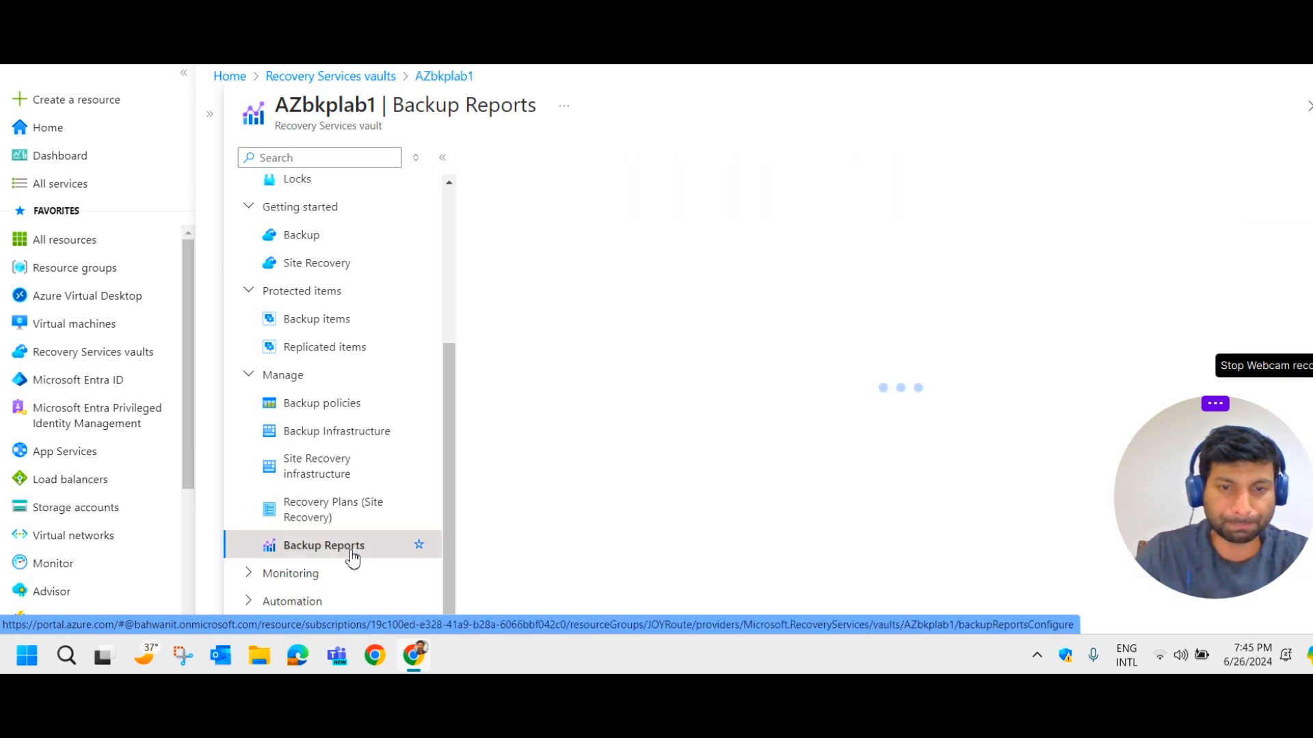
click(675, 388)
click(673, 412)
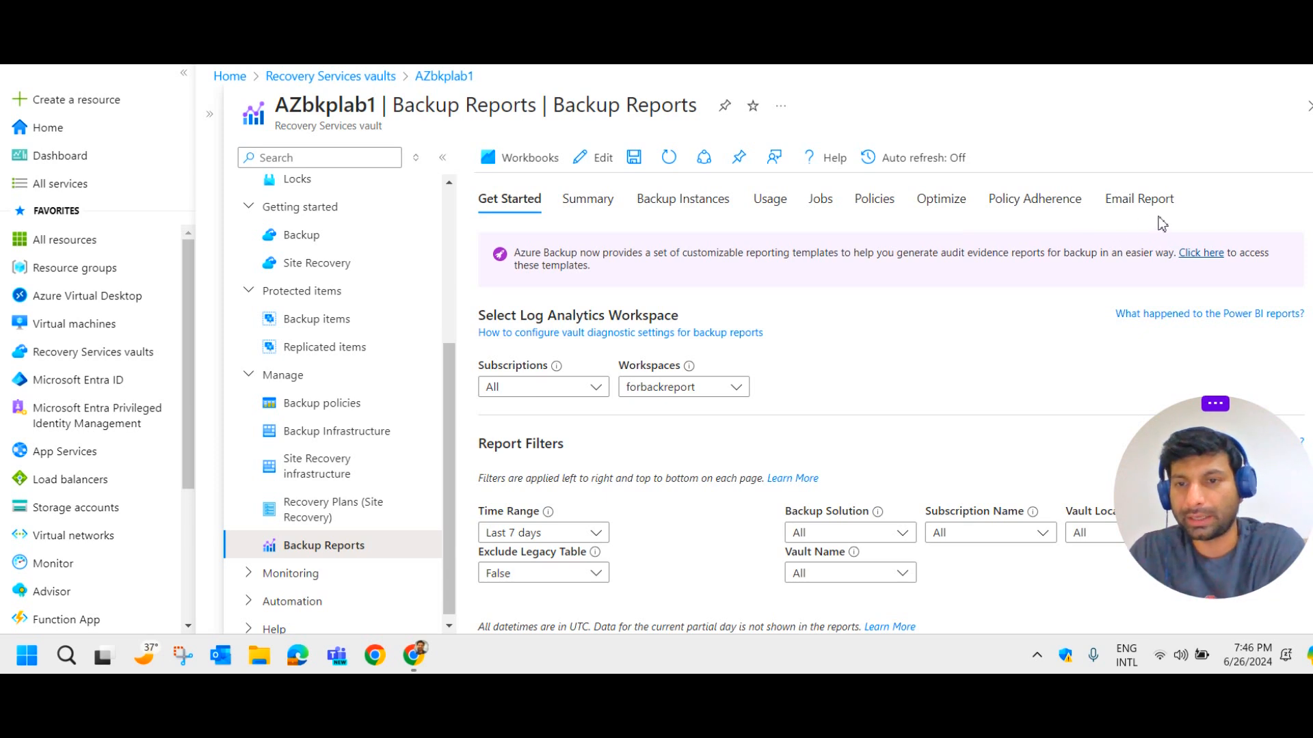
click(594, 213)
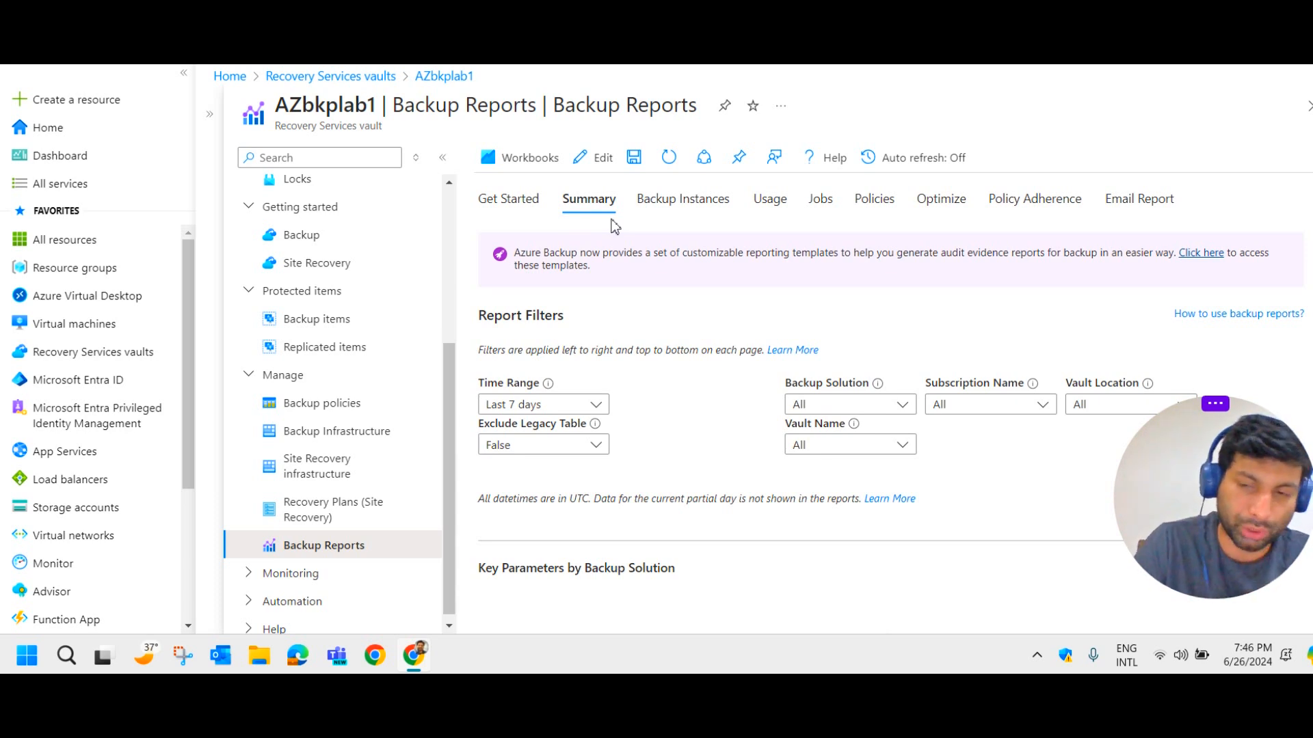
Review the Key Parameters cards, highlighting the cloud storage and 16 jobs created figures.
scroll(605, 308, down, 3)
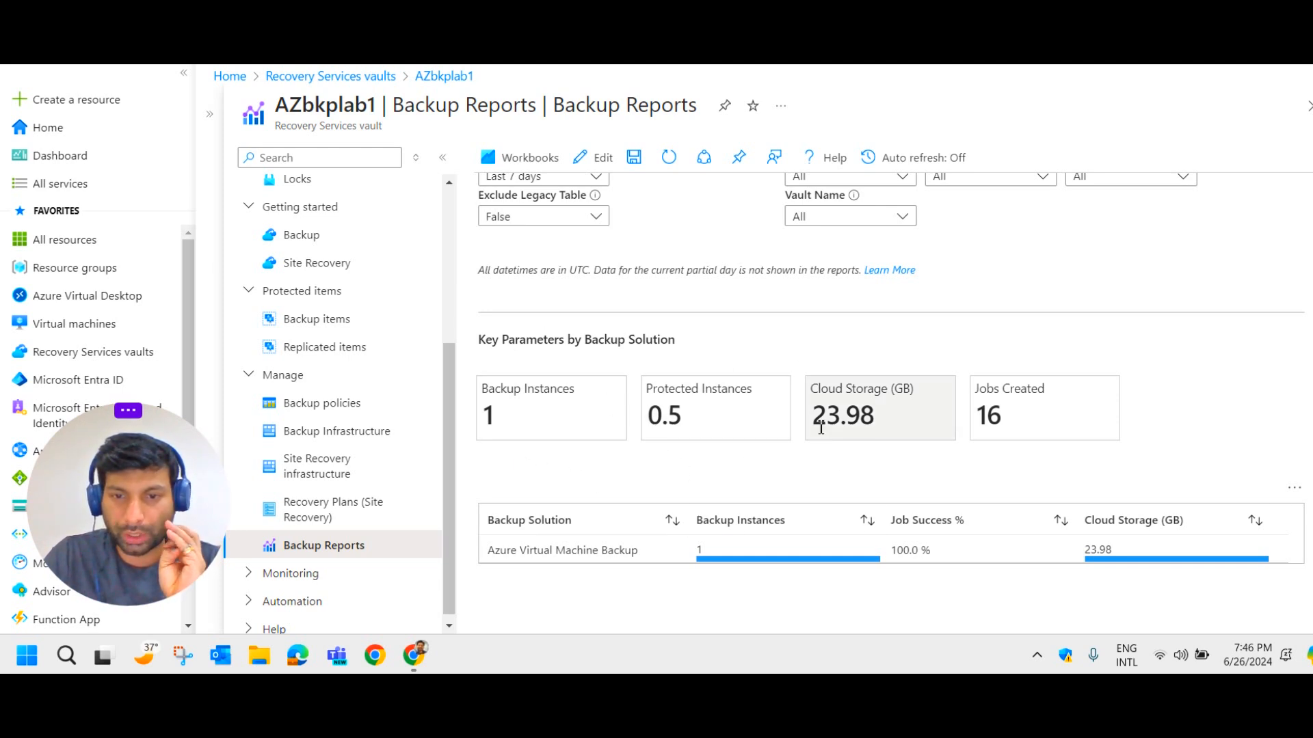
drag(851, 418, 810, 424)
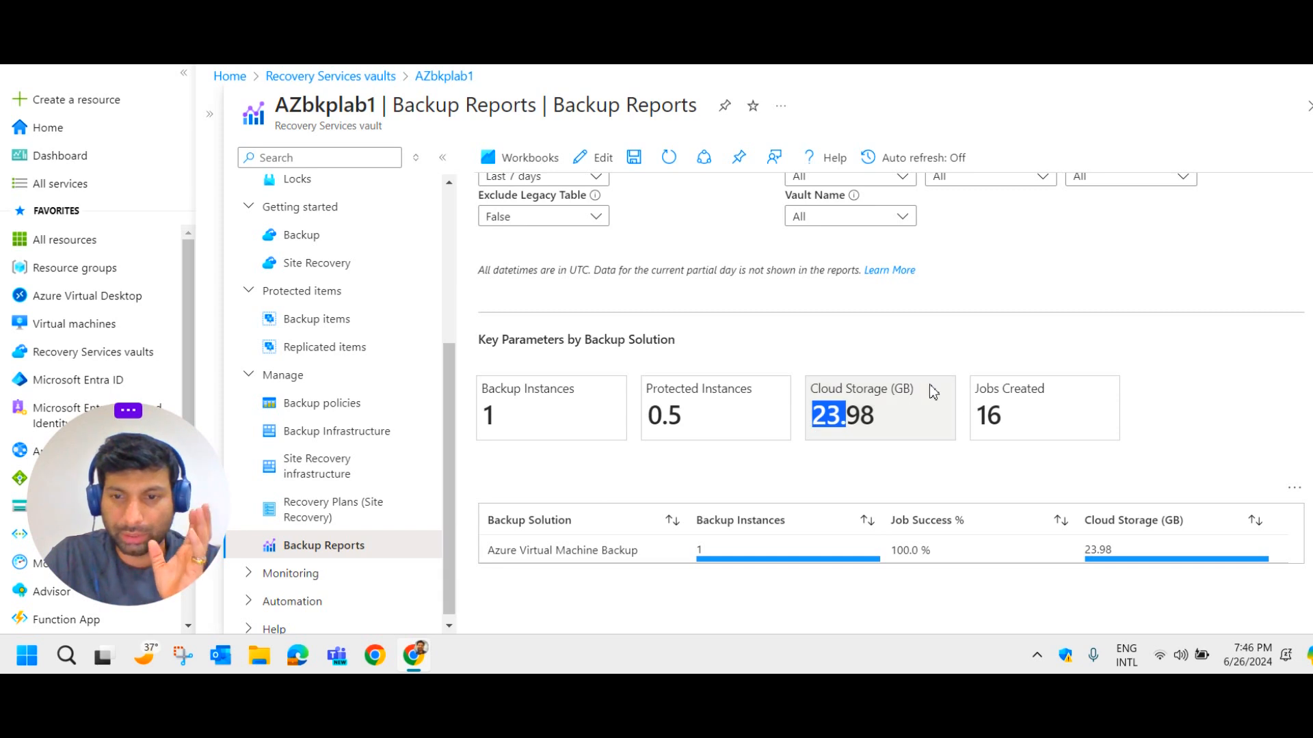
drag(1012, 419, 974, 419)
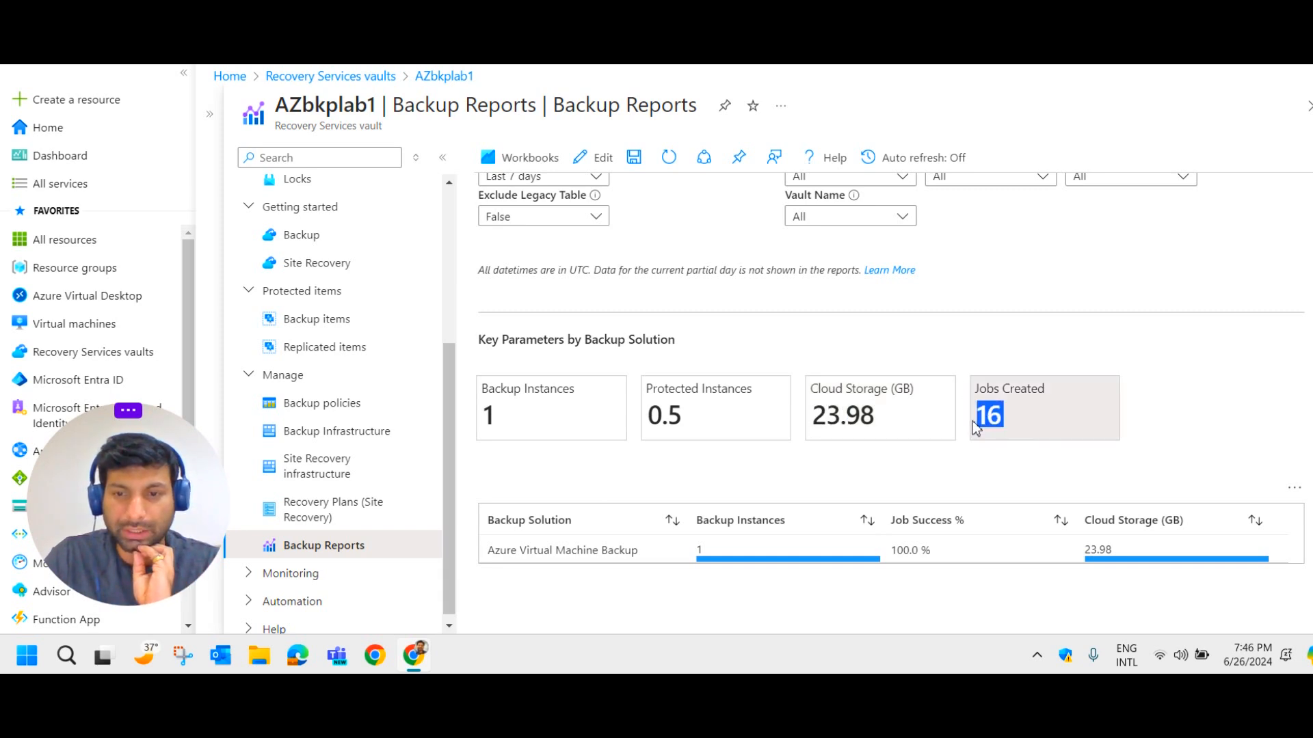
scroll(794, 307, up, 3)
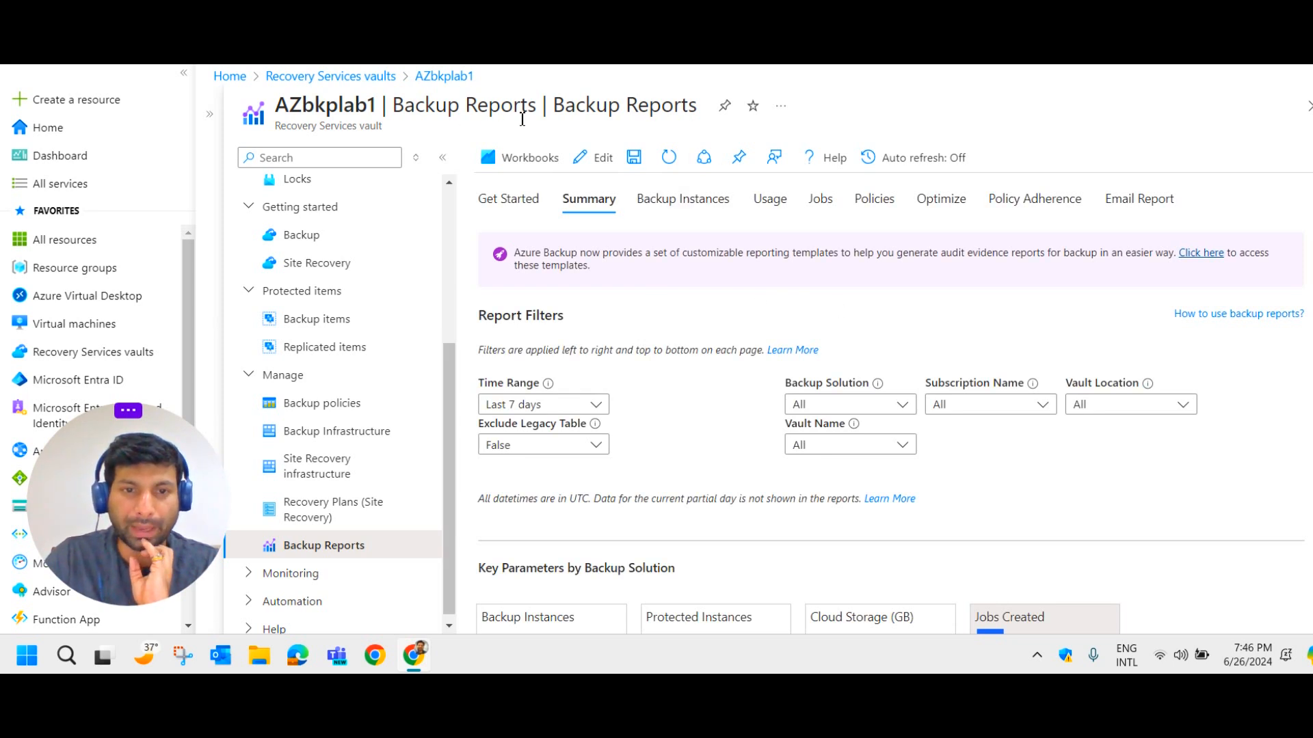
Scroll through the Backup Instances report.
click(704, 199)
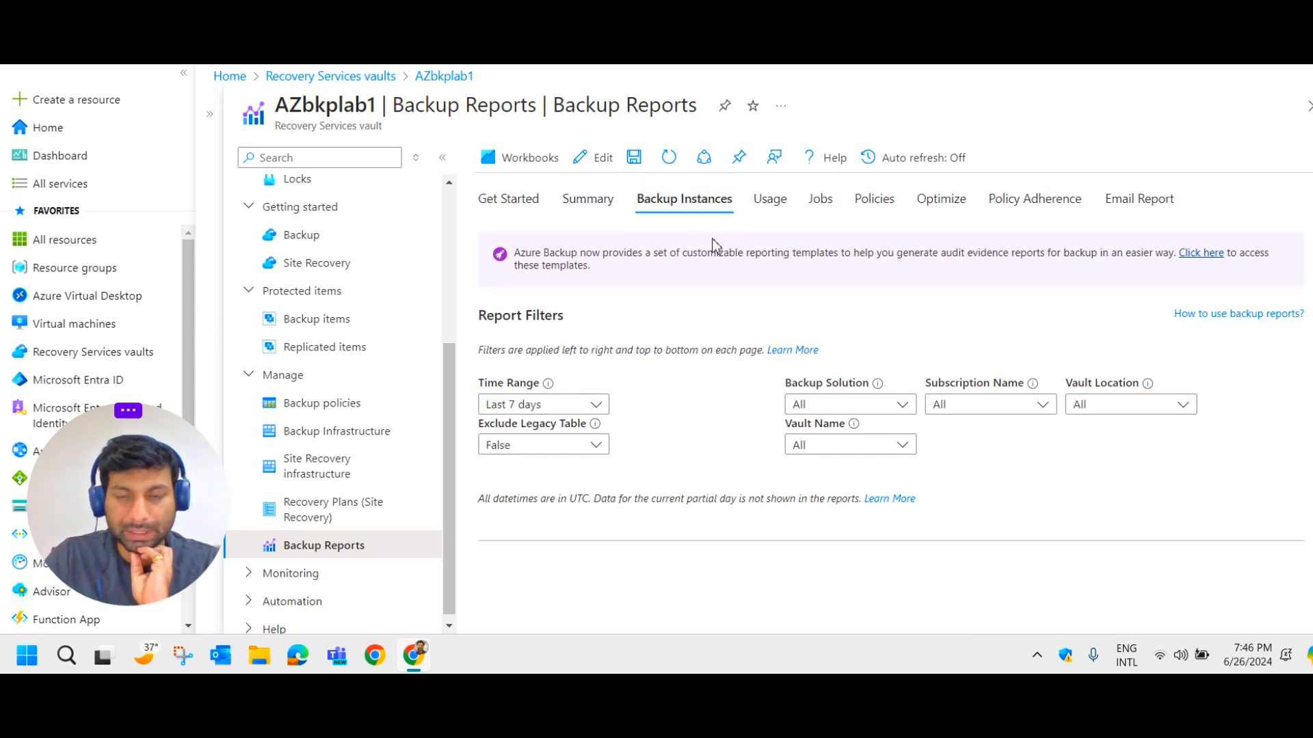
scroll(766, 311, down, 3)
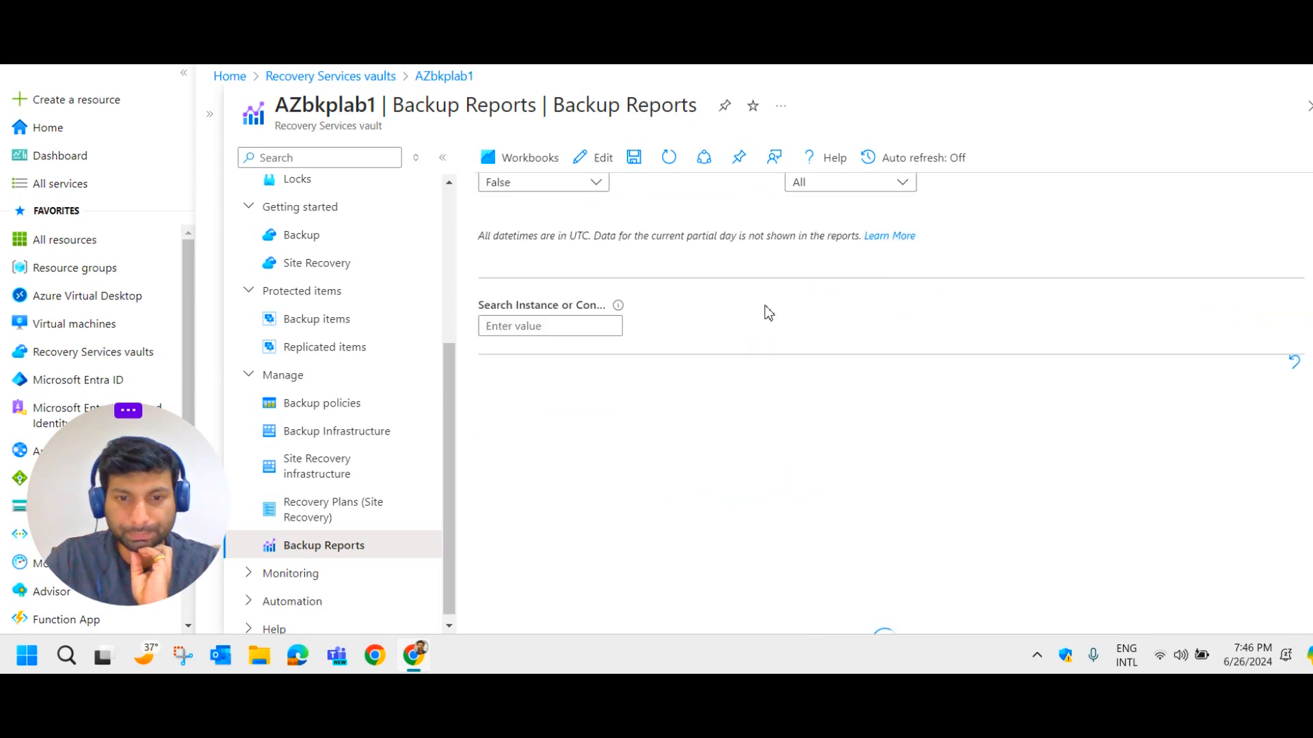
scroll(764, 311, down, 2)
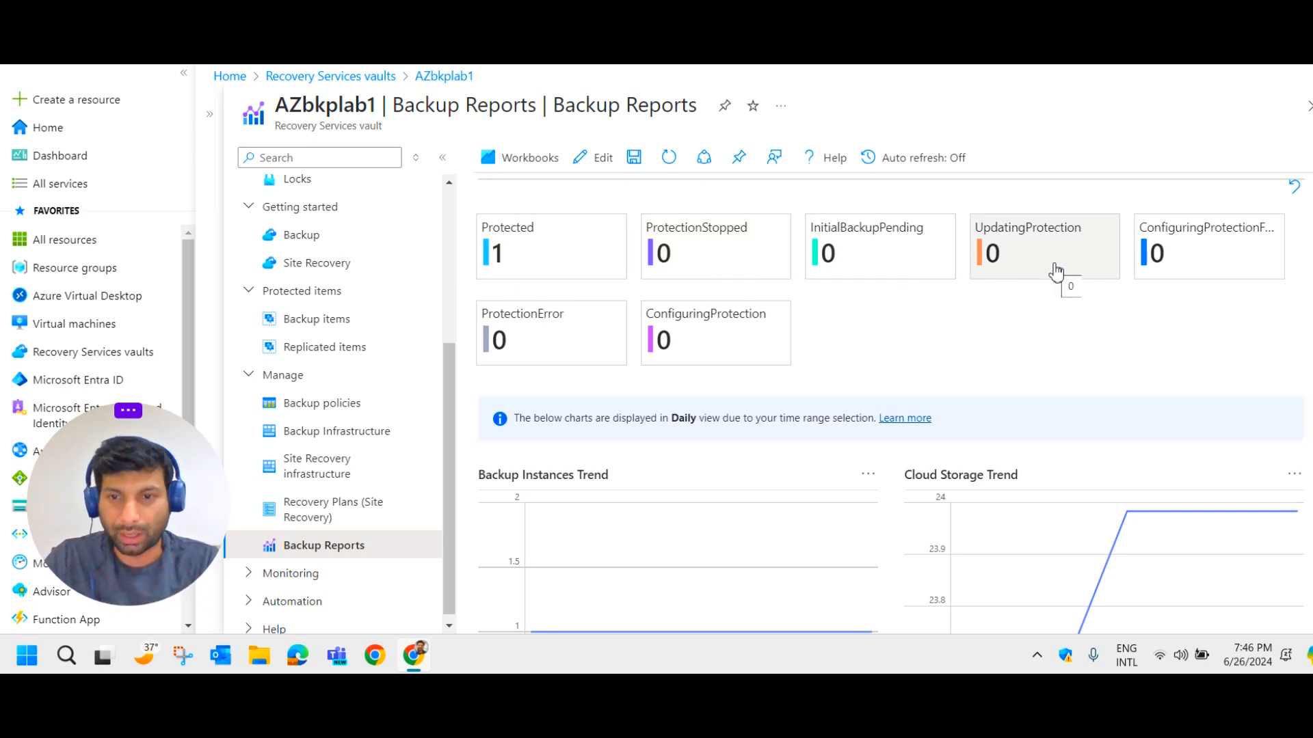
scroll(952, 369, down, 4)
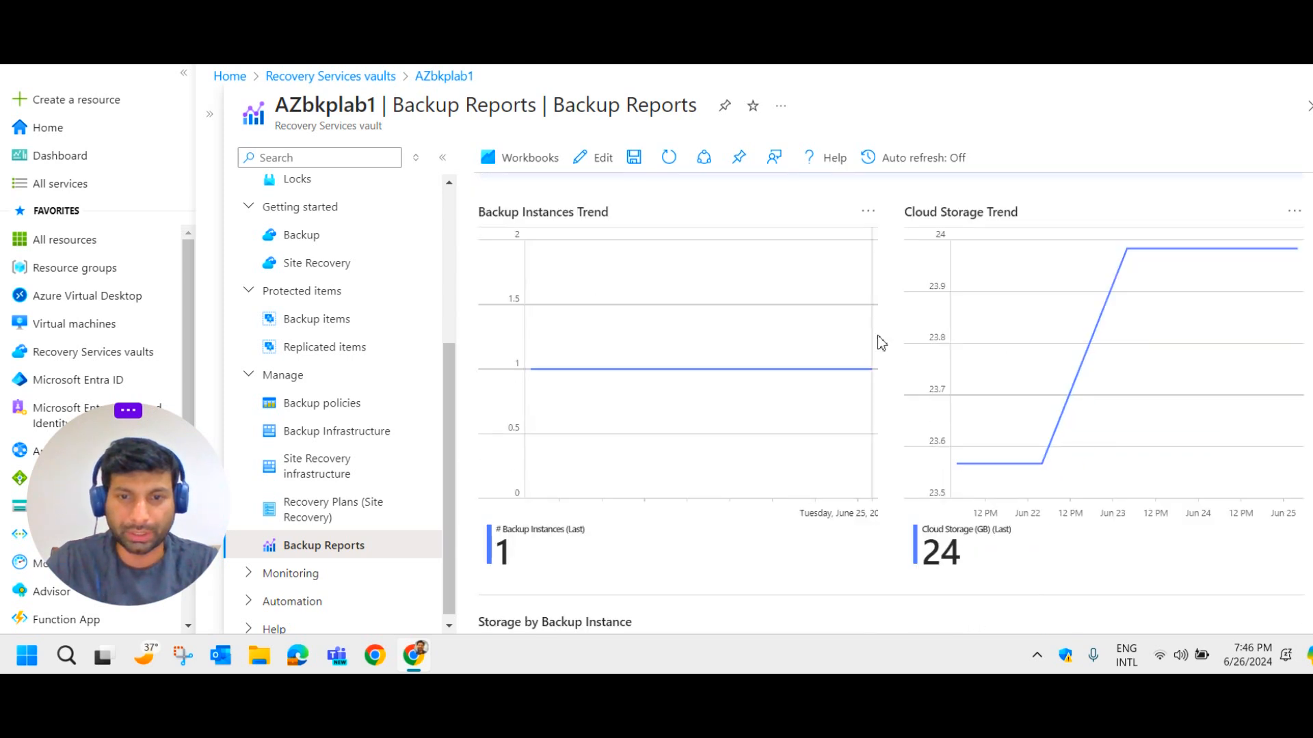
scroll(1128, 477, down, 4)
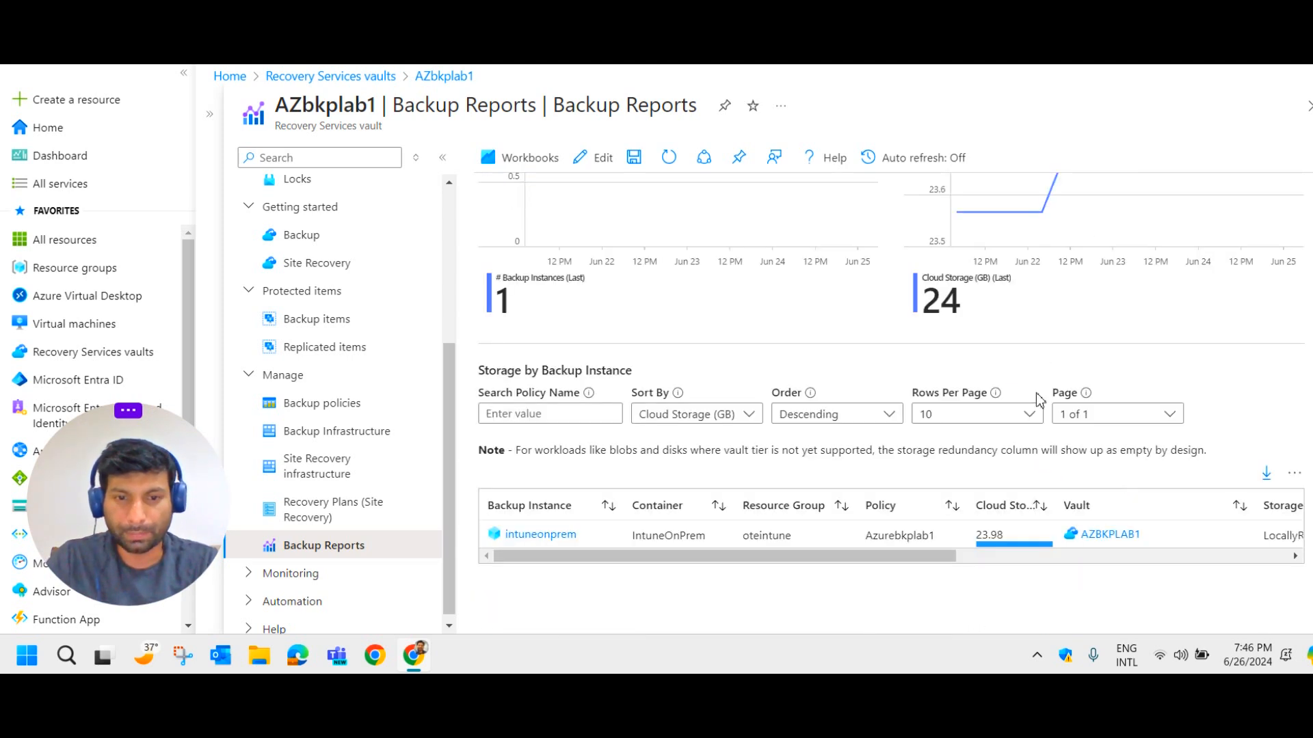
drag(926, 557, 673, 583)
scroll(815, 477, up, 10)
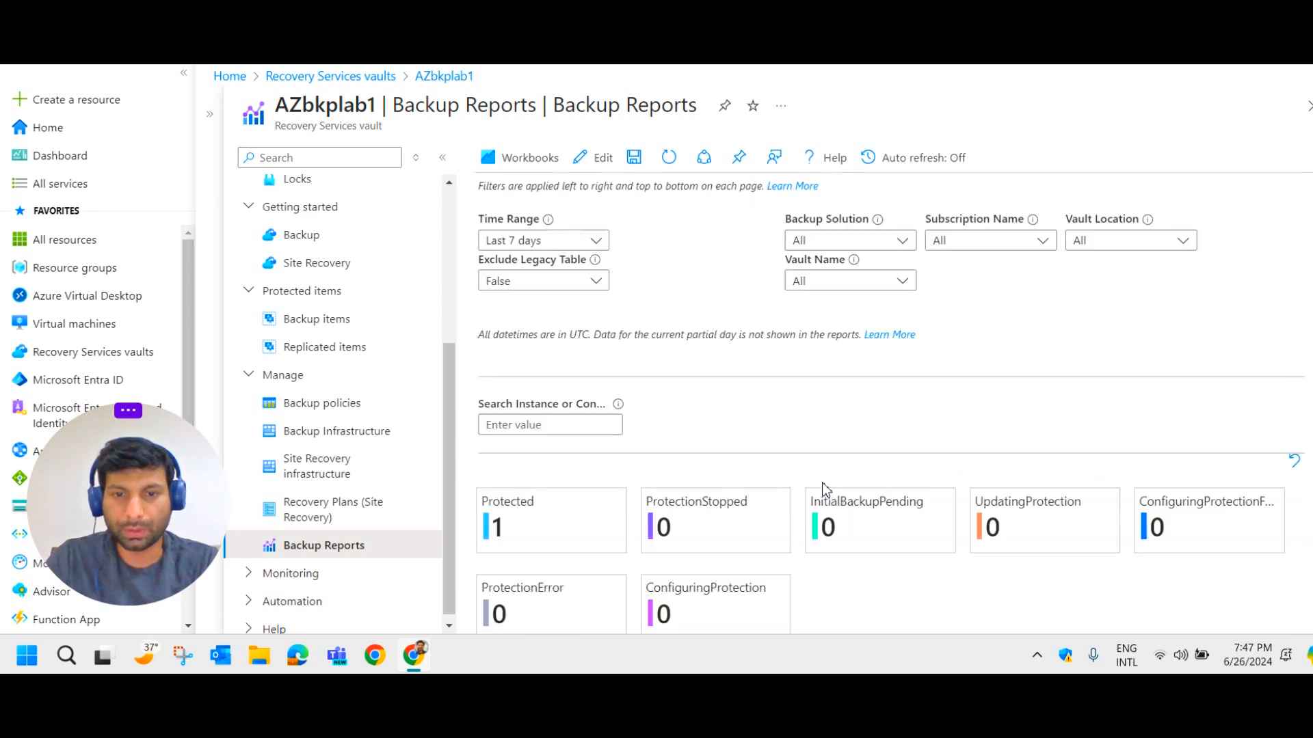
Review the Usage report tiles, including LocallyRedundant storage, and move to the Jobs report.
click(773, 200)
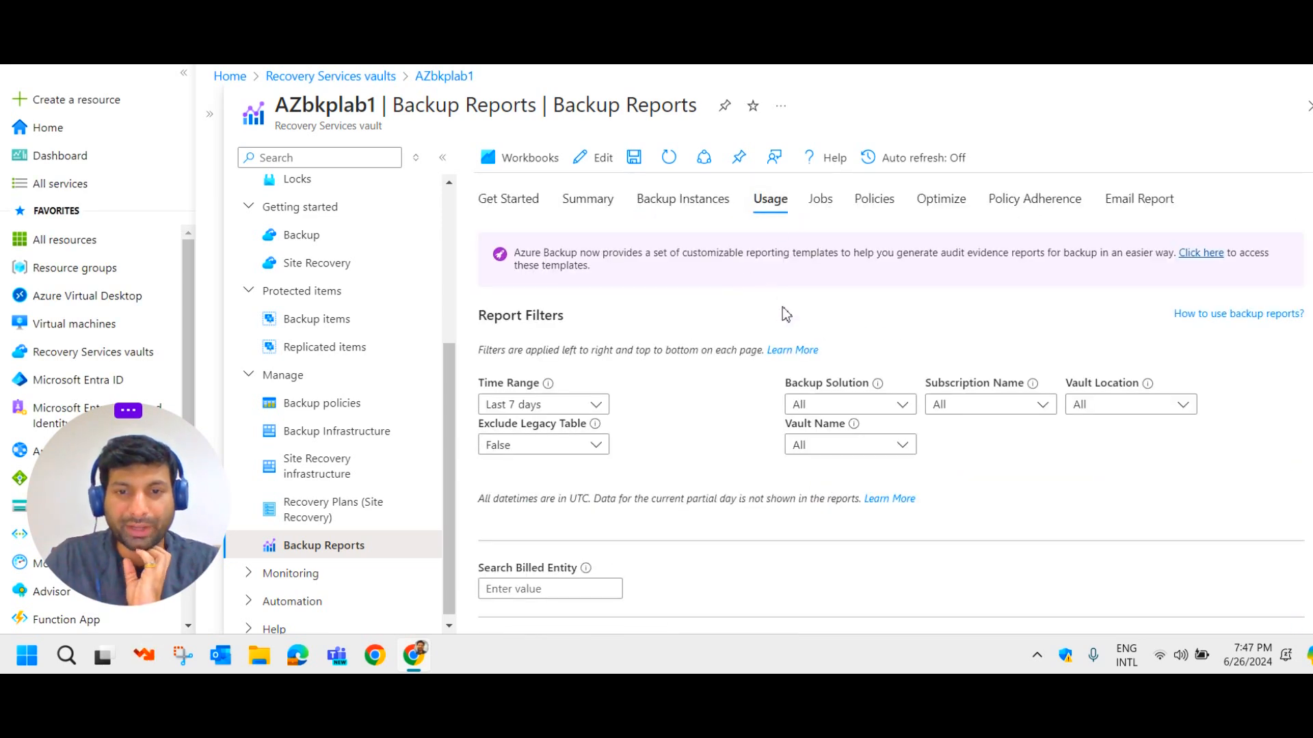
scroll(786, 312, down, 2)
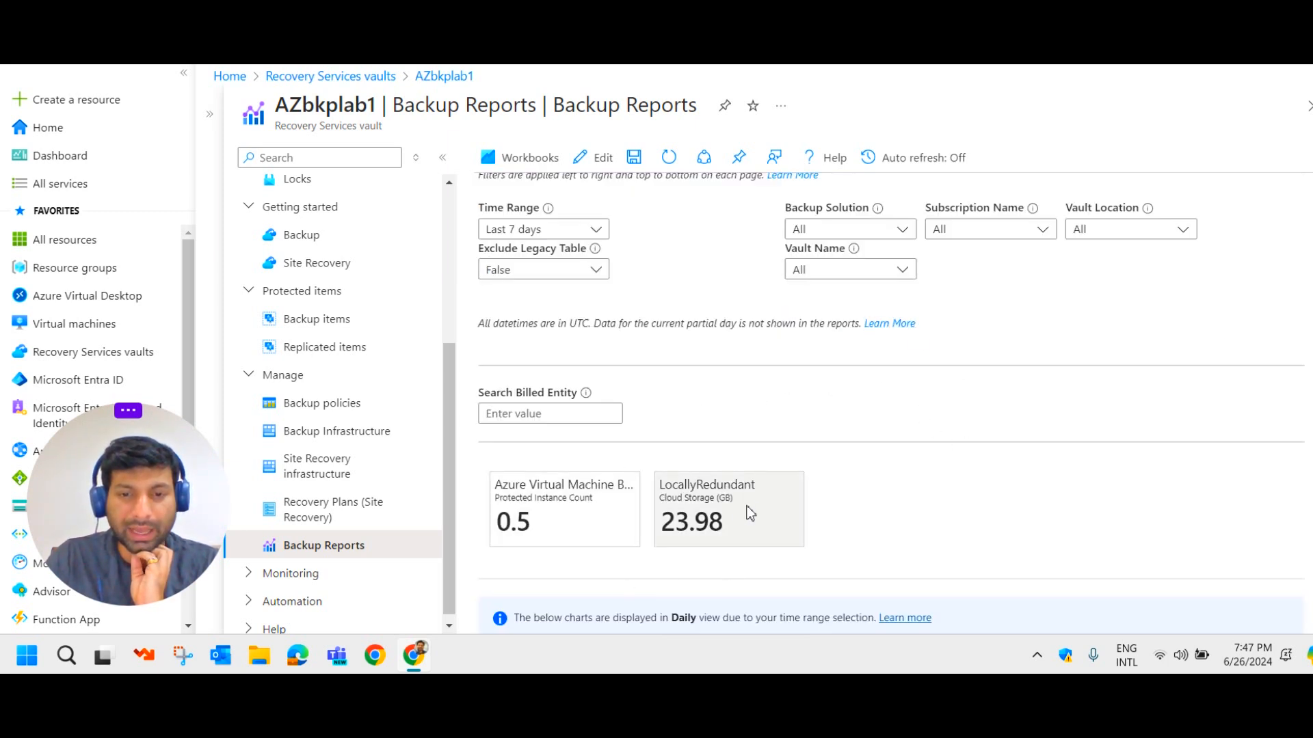
drag(757, 487, 655, 490)
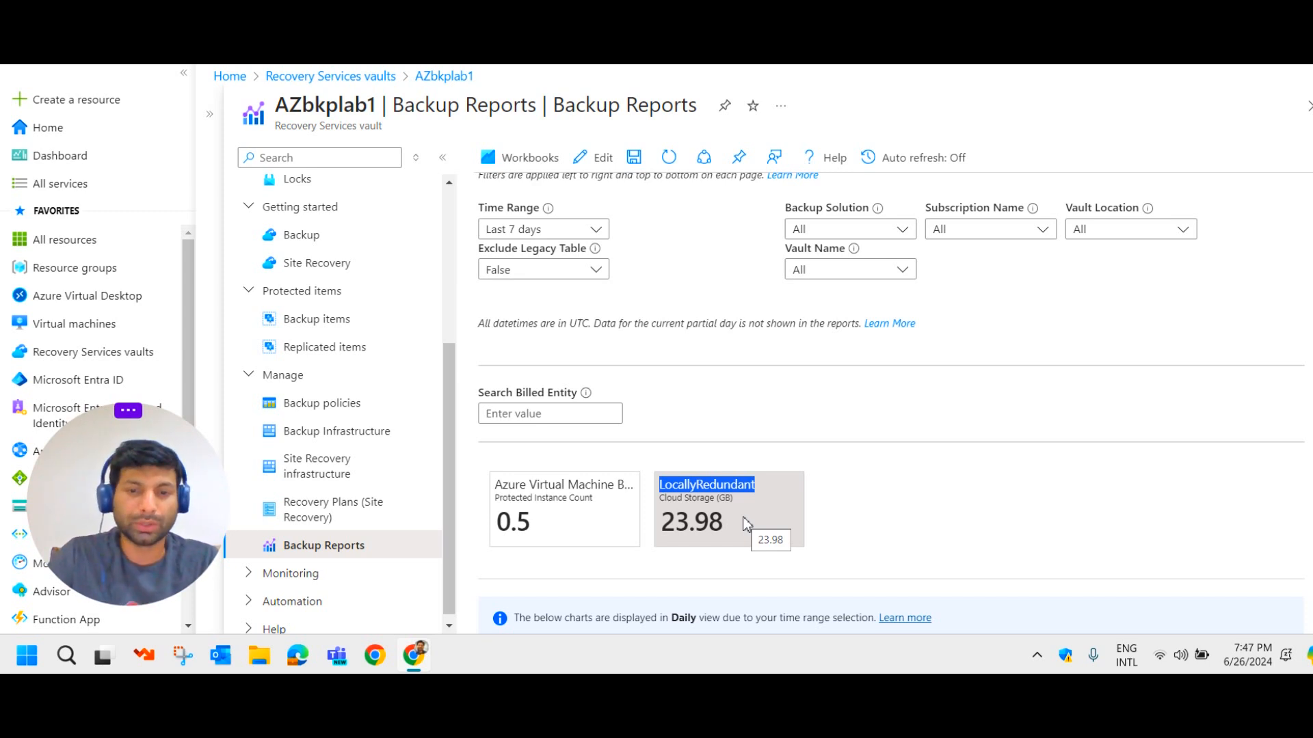
scroll(767, 404, down, 4)
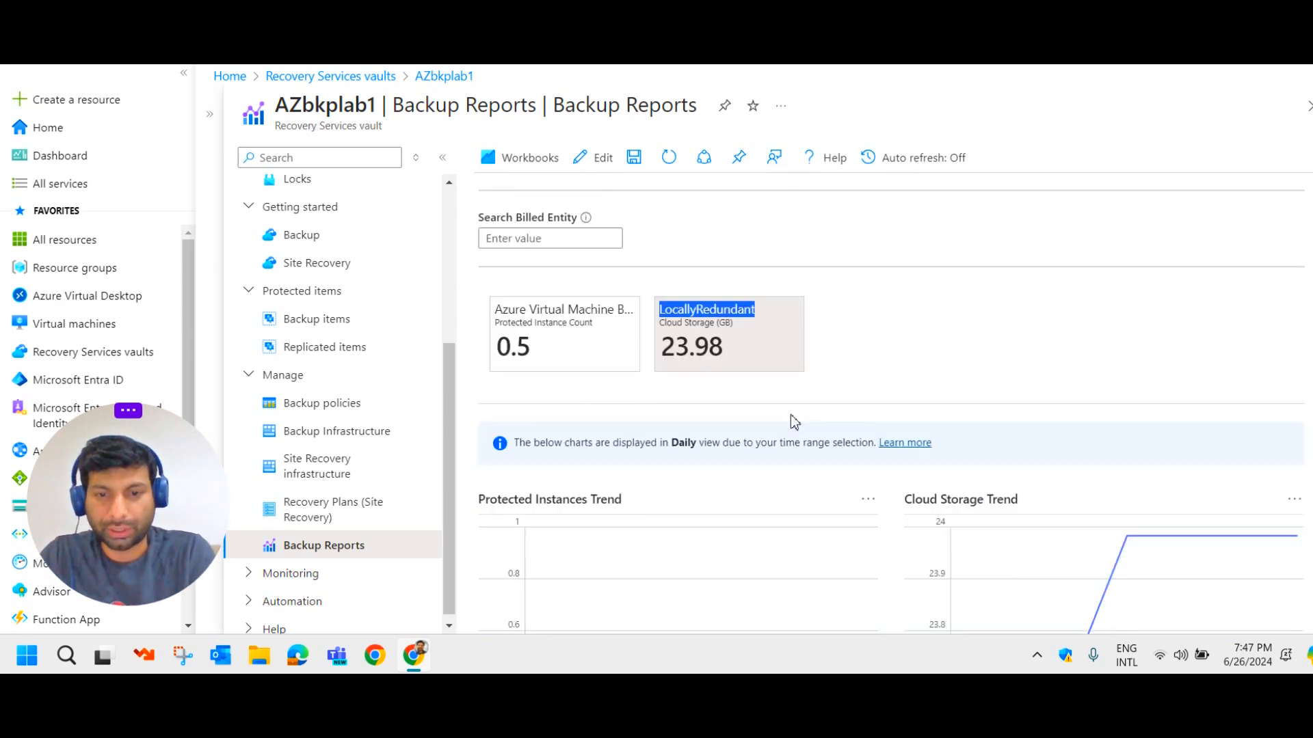
scroll(941, 468, up, 5)
scroll(941, 468, up, 2)
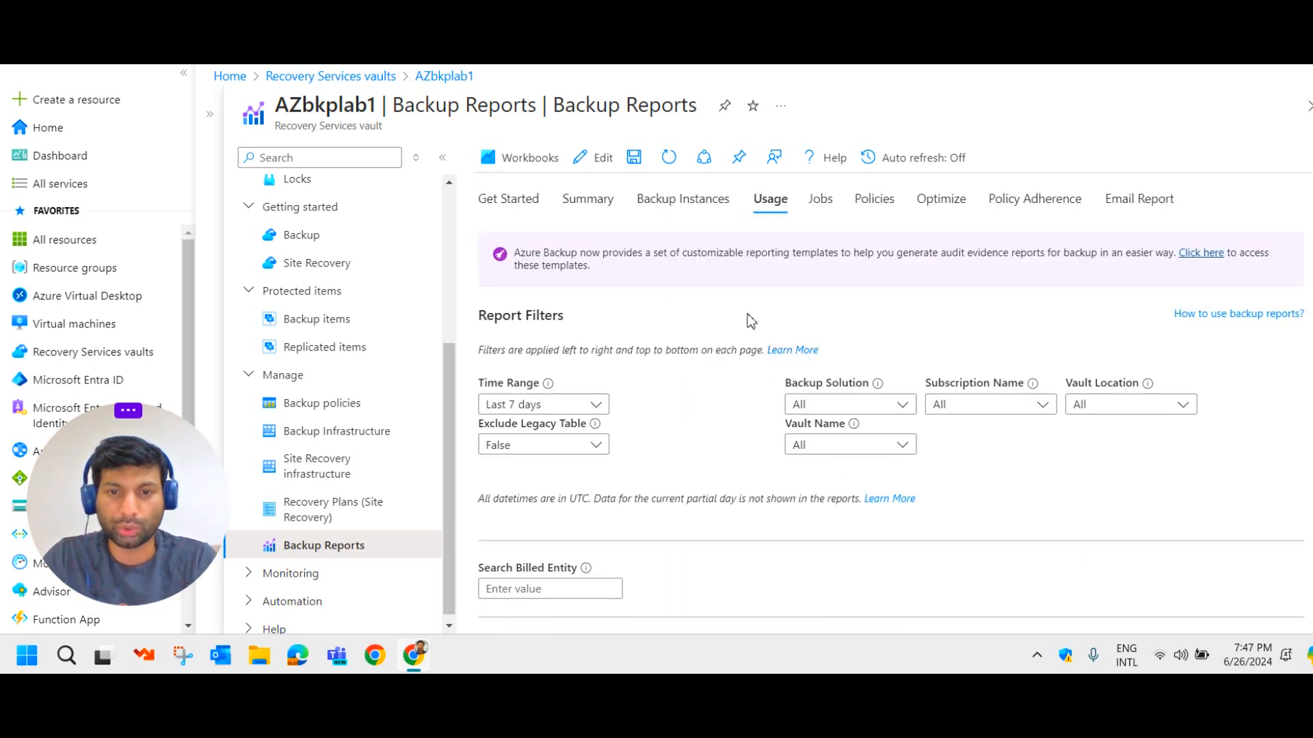
click(822, 211)
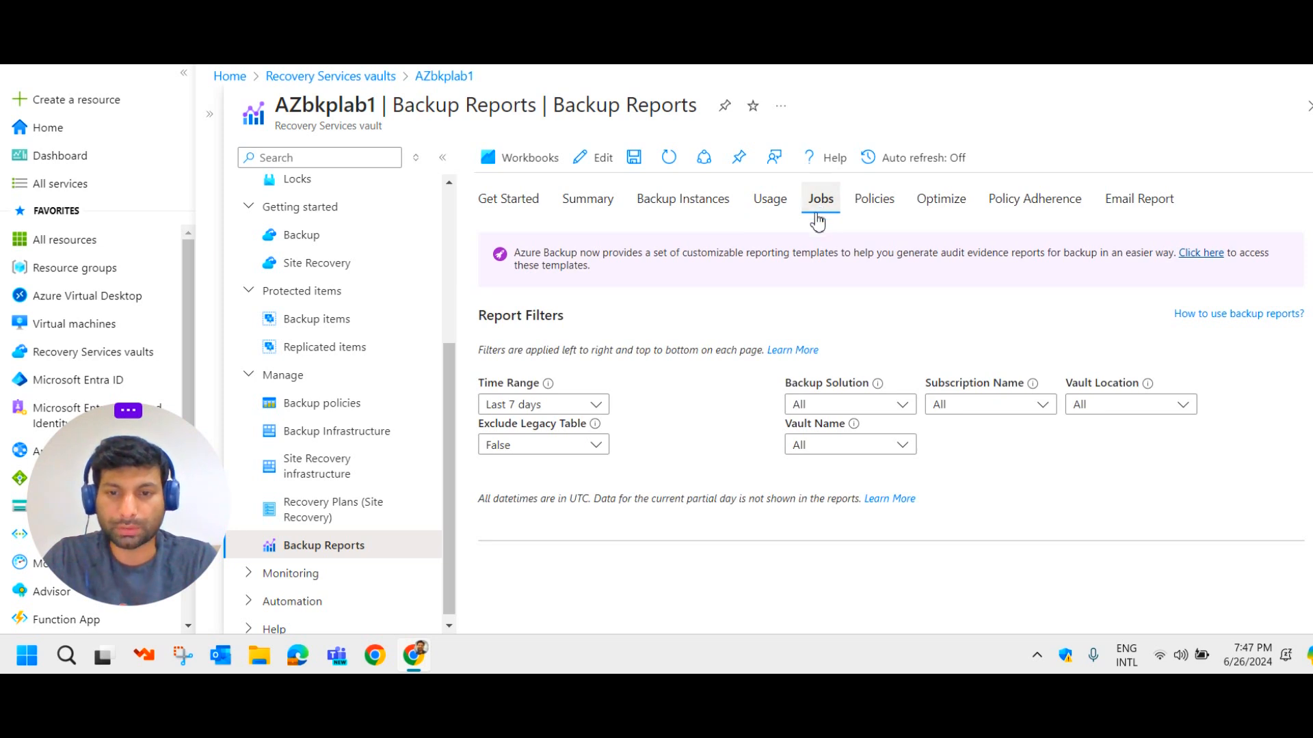
Look over the Policies report.
click(874, 205)
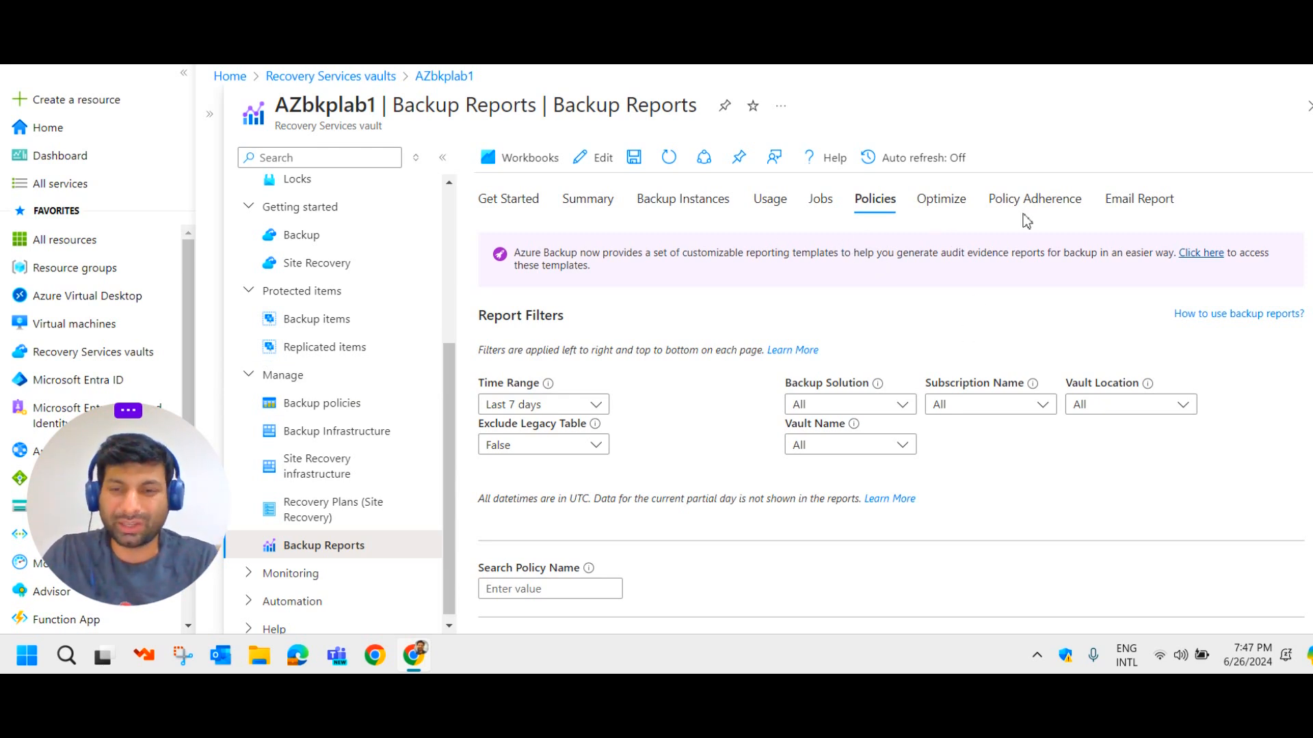
scroll(906, 263, down, 3)
scroll(906, 281, up, 3)
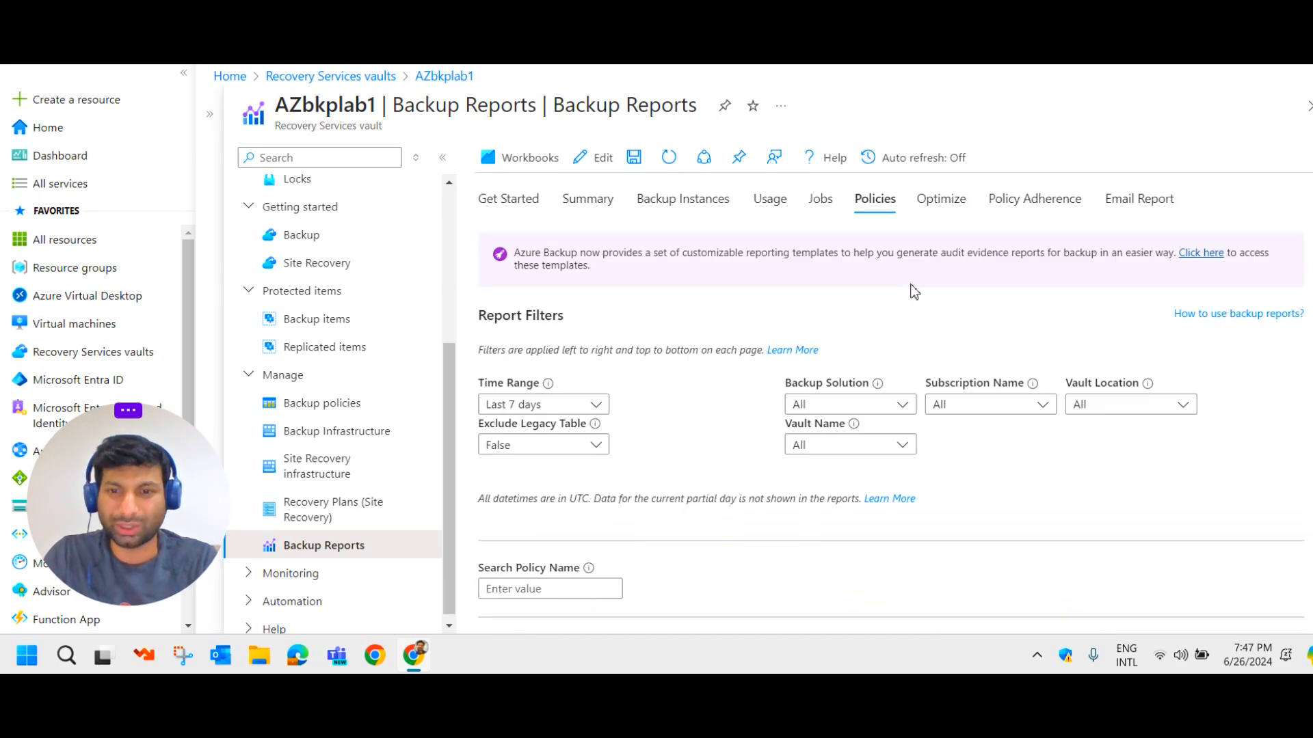
scroll(845, 367, down, 4)
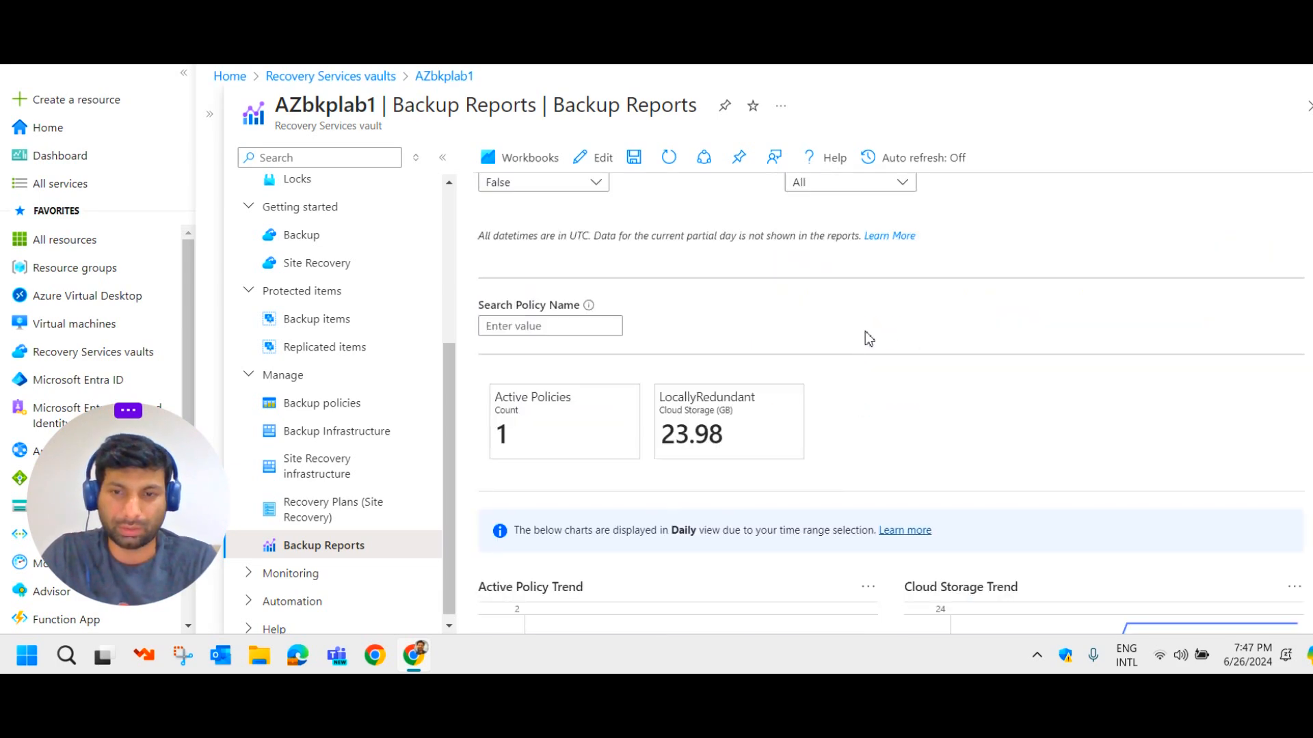
scroll(1001, 389, up, 5)
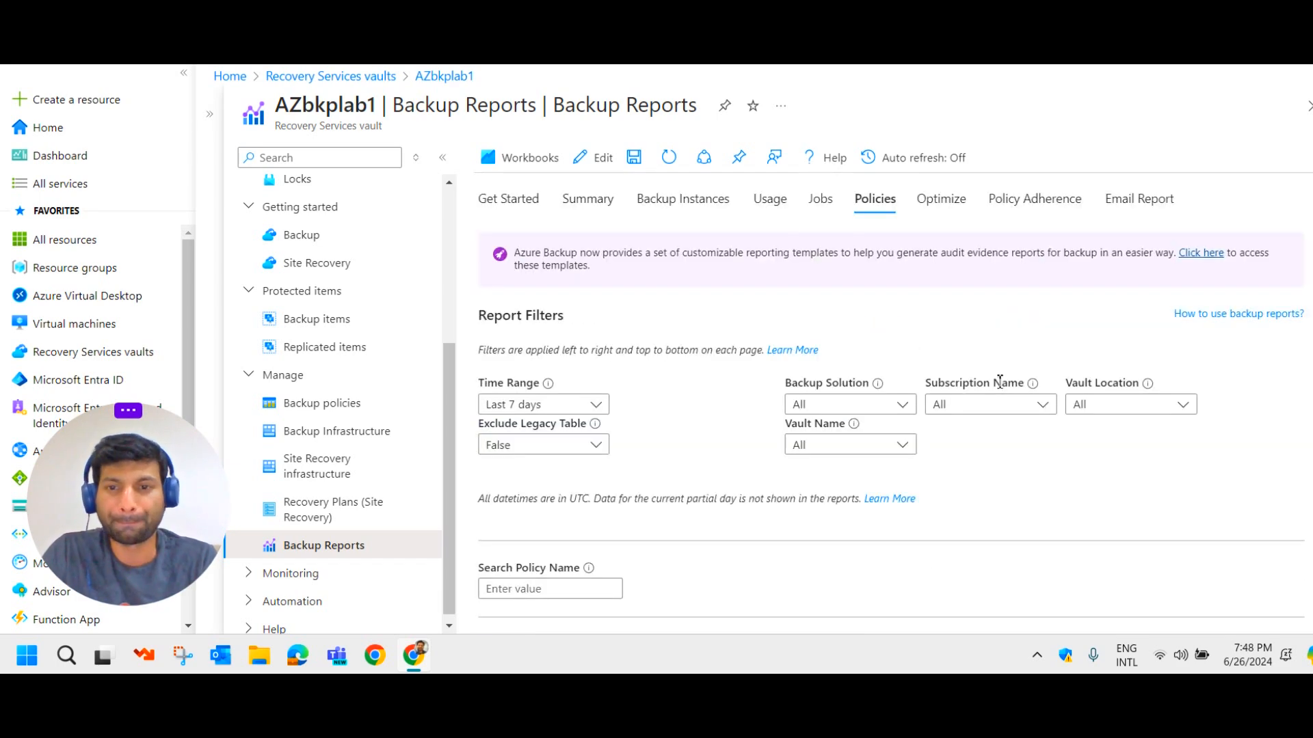
Review Configured Tasks on the Email Report tab, then return to Get Started.
click(1139, 199)
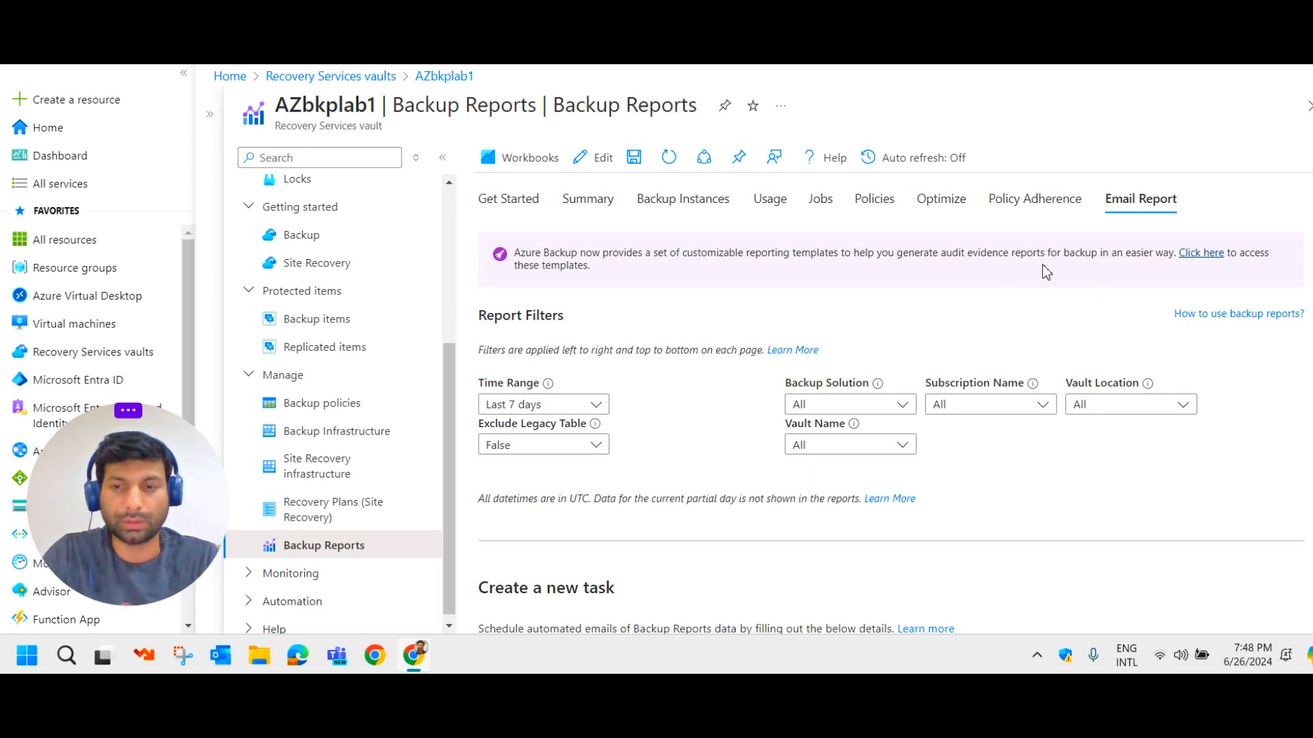
scroll(941, 318, down, 3)
scroll(1046, 313, up, 3)
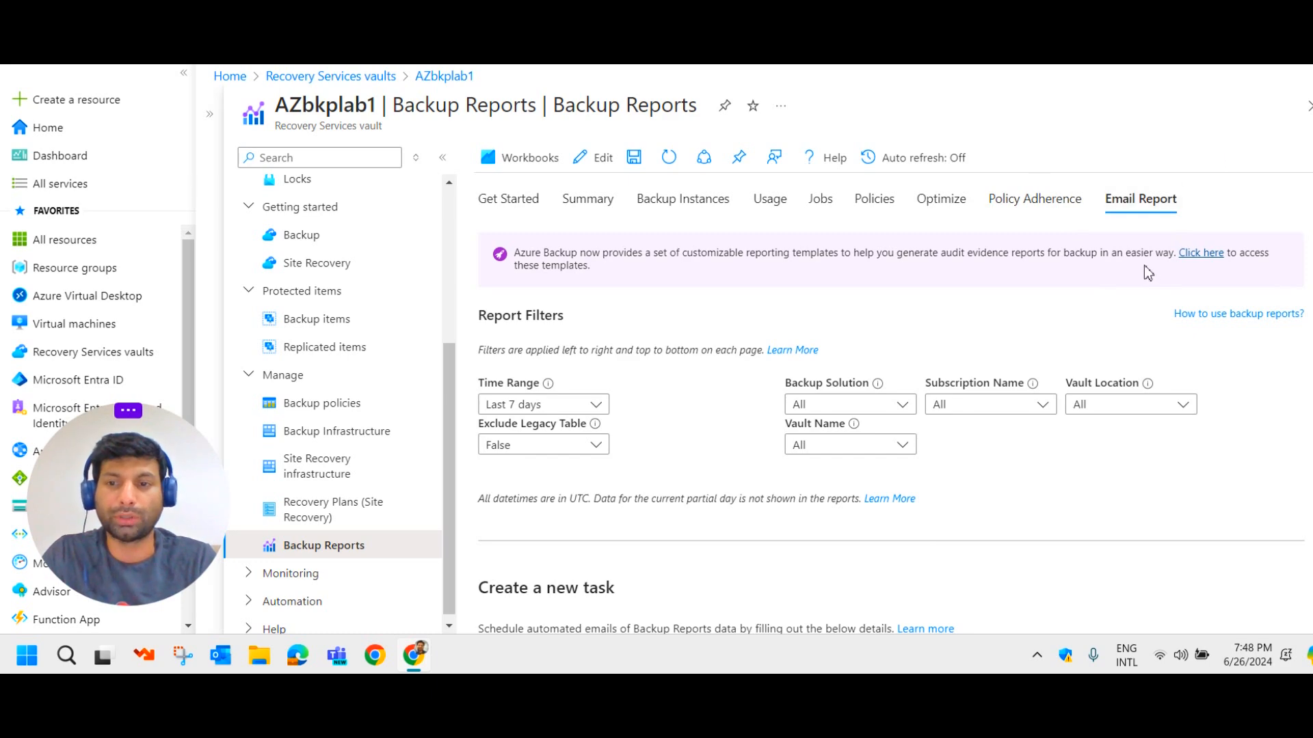
scroll(848, 471, down, 10)
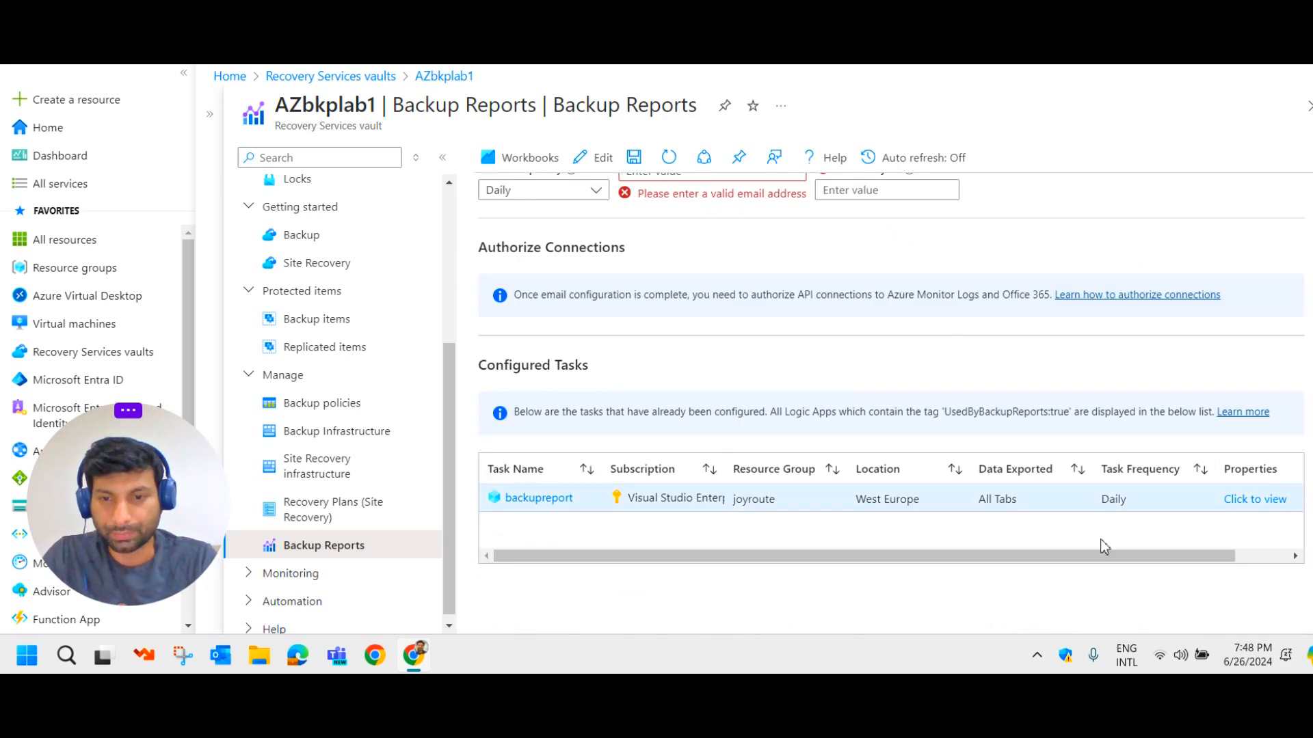
drag(1187, 557, 1290, 557)
drag(860, 547, 661, 572)
scroll(871, 460, up, 10)
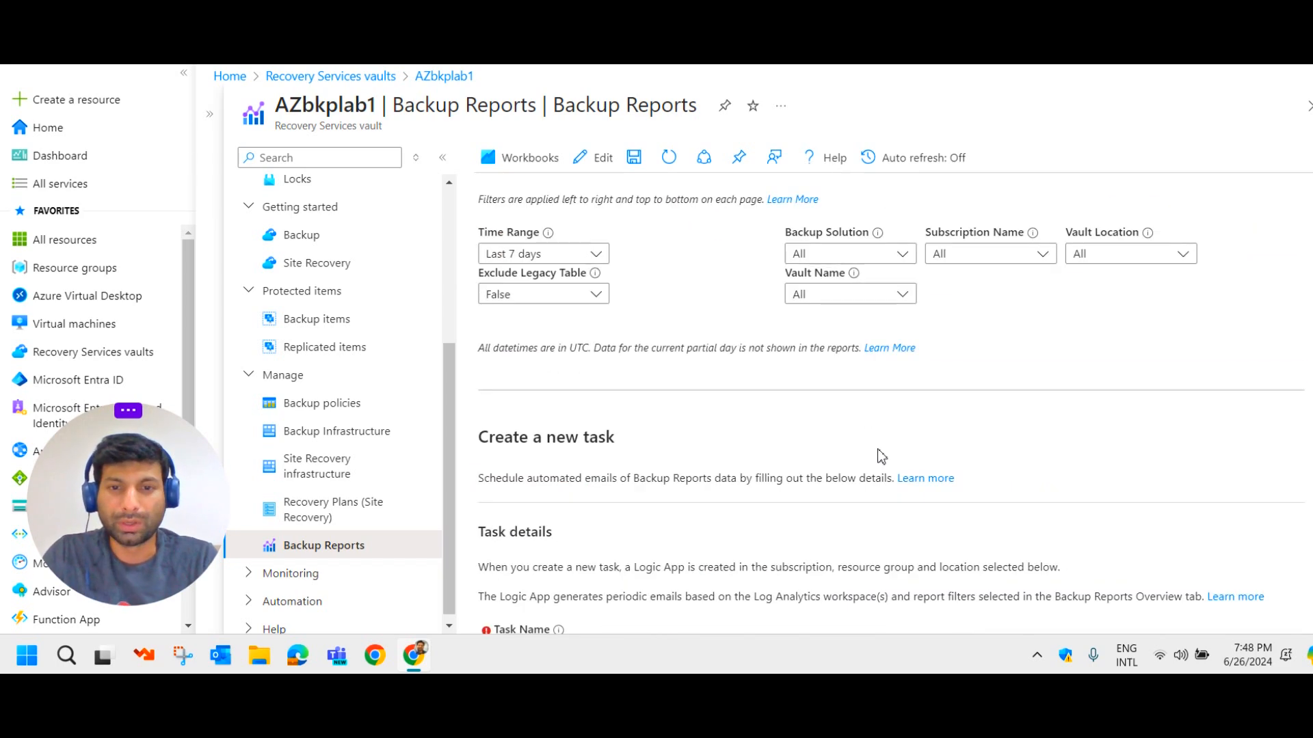
scroll(775, 385, up, 3)
click(508, 199)
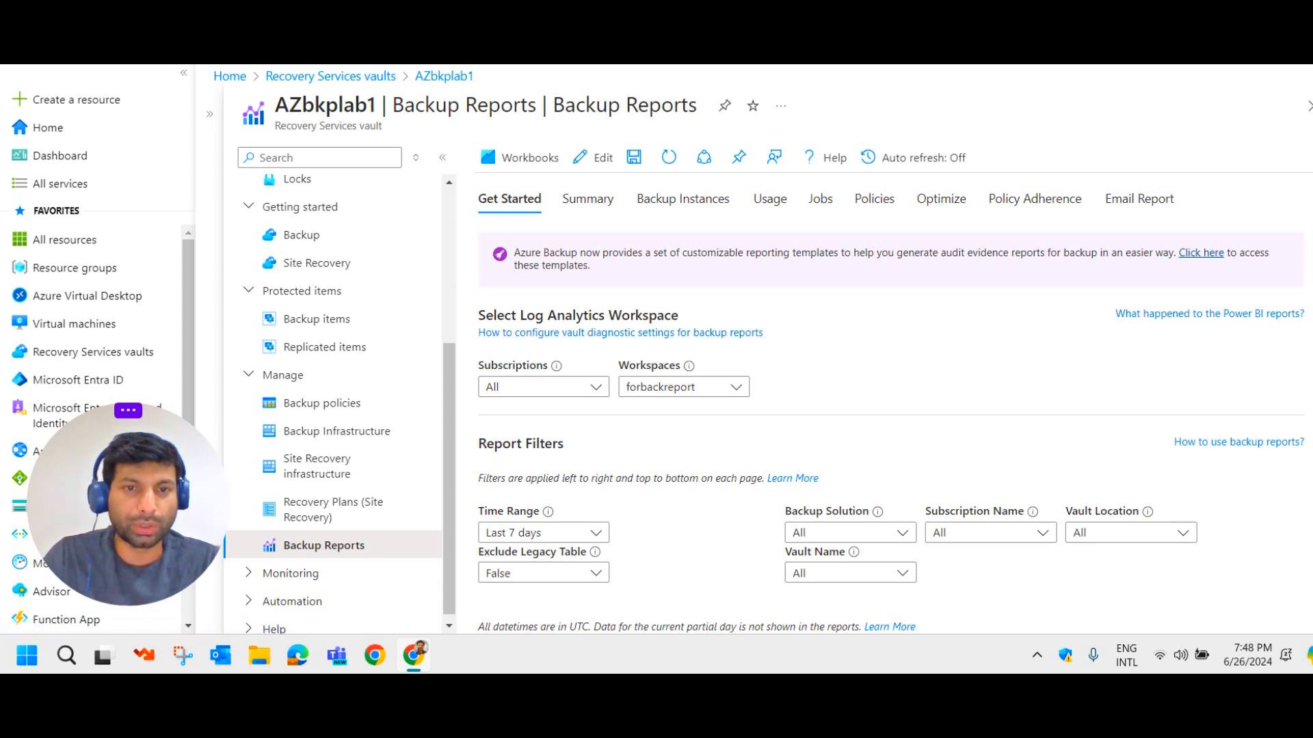
Search 'log' and open the Log Analytics workspaces list.
click(519, 48)
text(log)
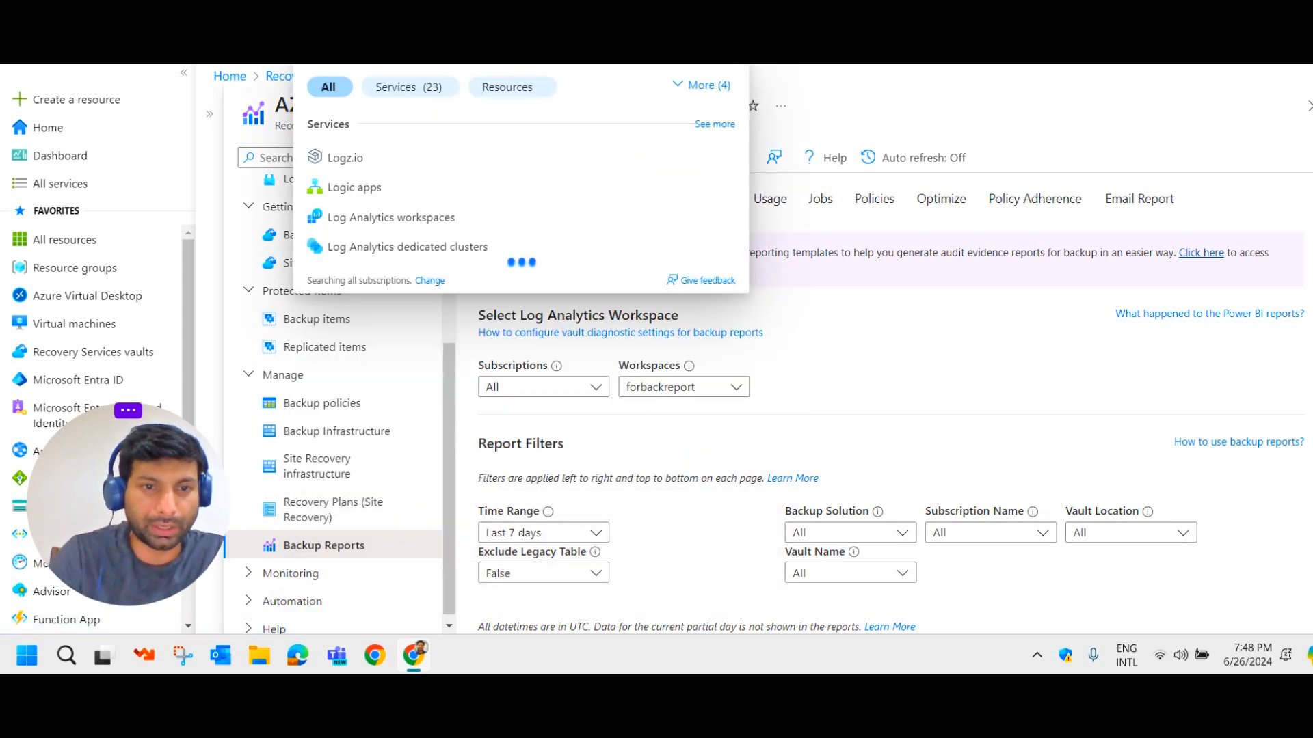
click(395, 219)
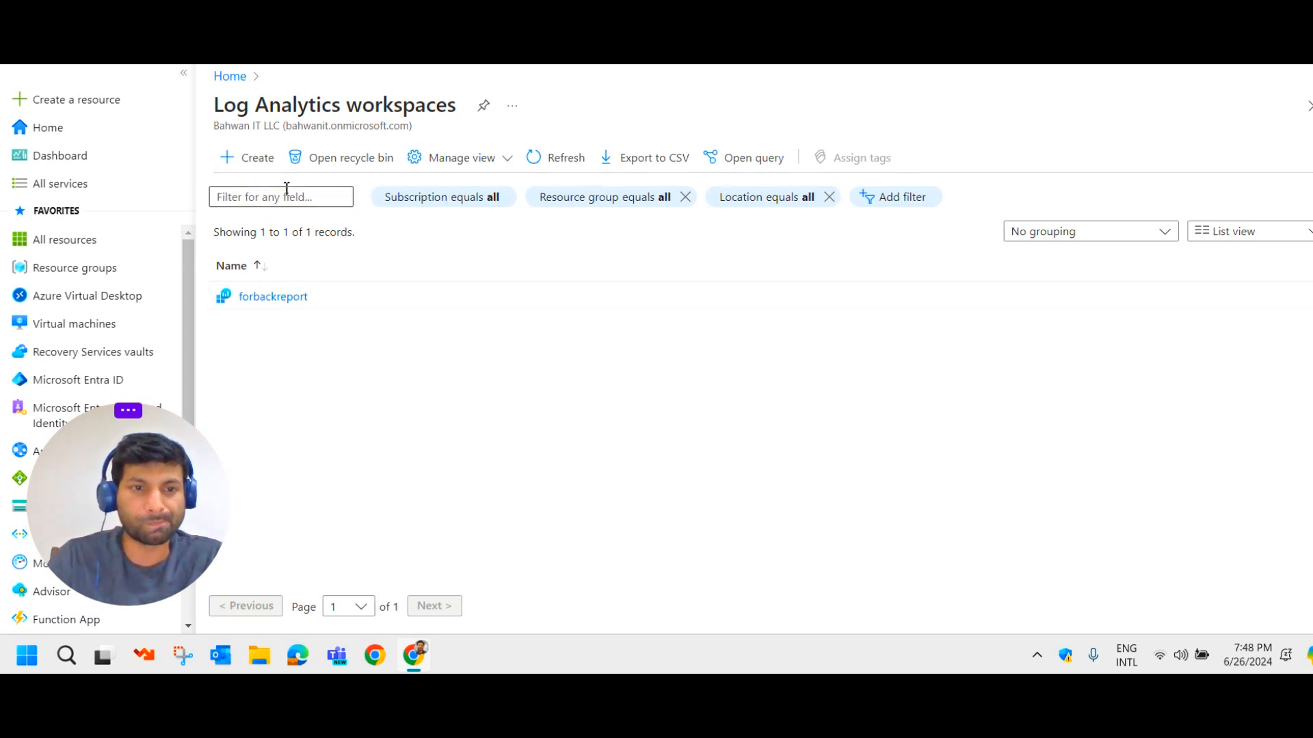
Preview the Create workspace form up to Tags, then reopen the workspaces list from Home.
click(245, 159)
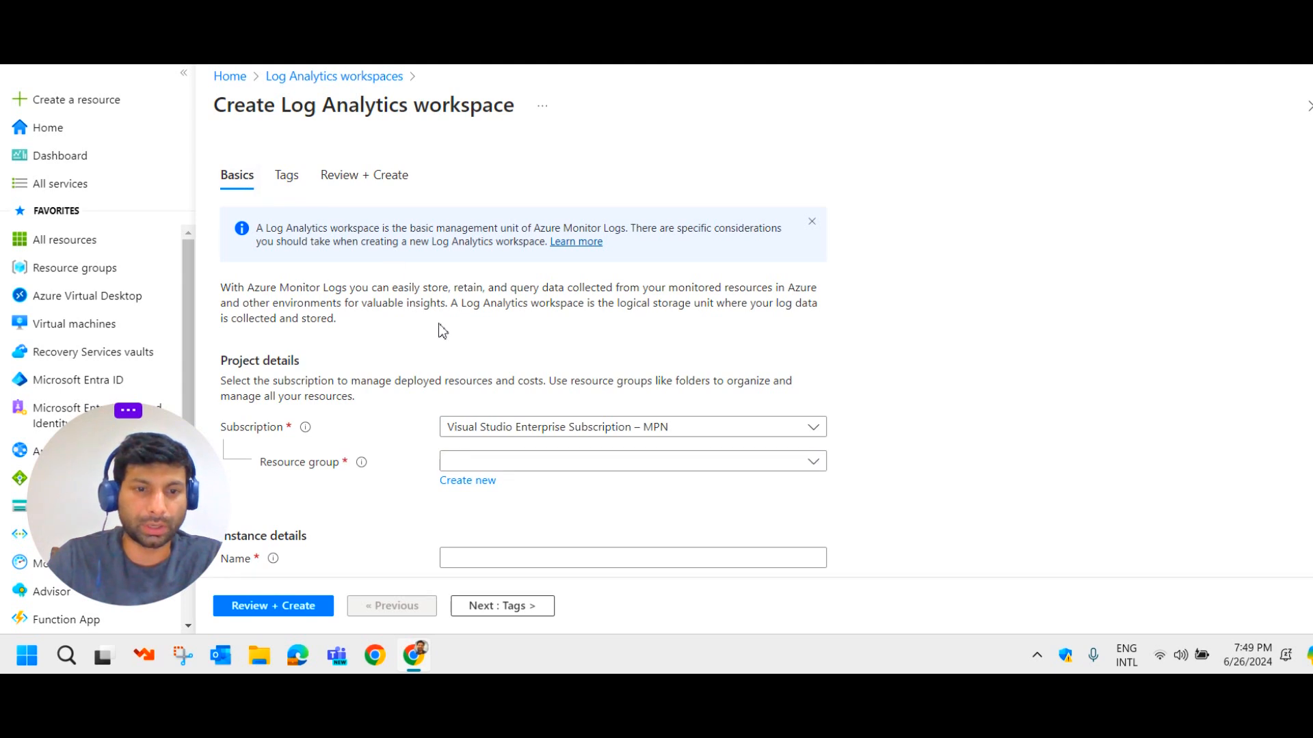
scroll(551, 342, down, 1)
drag(228, 504, 1286, 515)
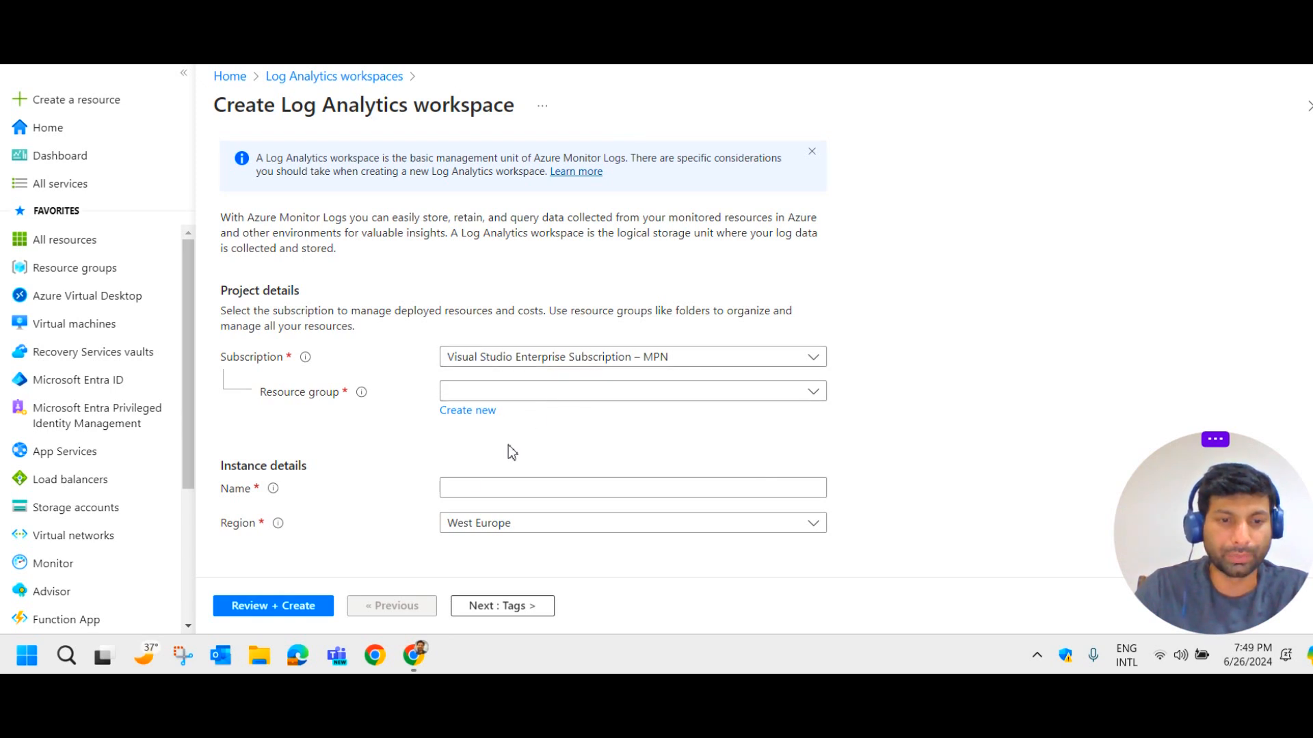
click(504, 607)
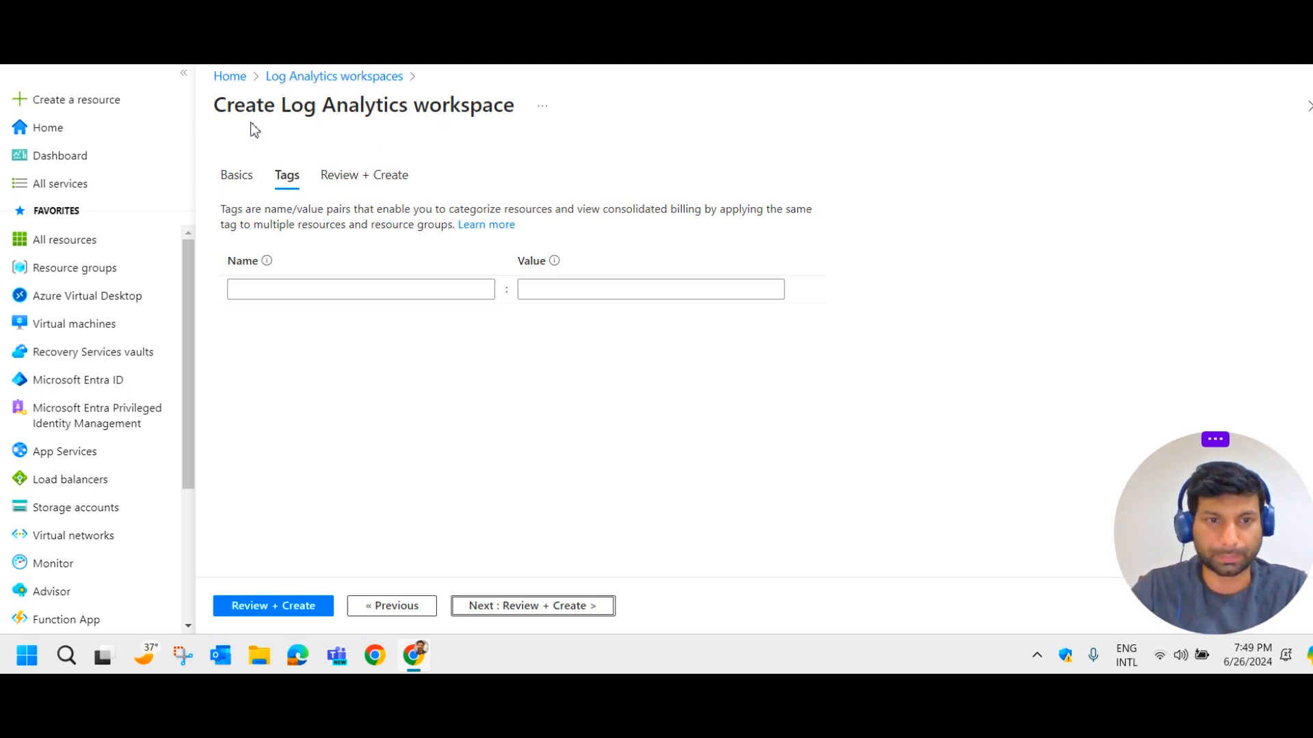
click(229, 77)
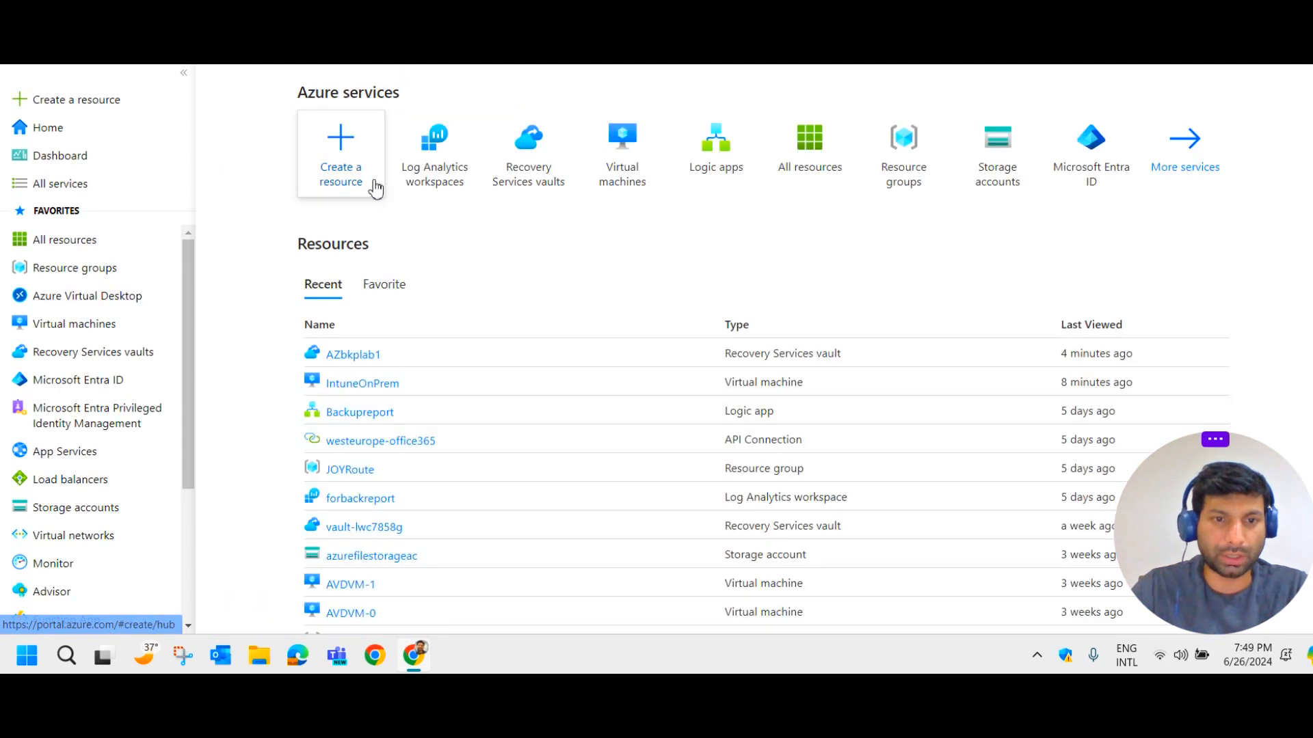
click(425, 158)
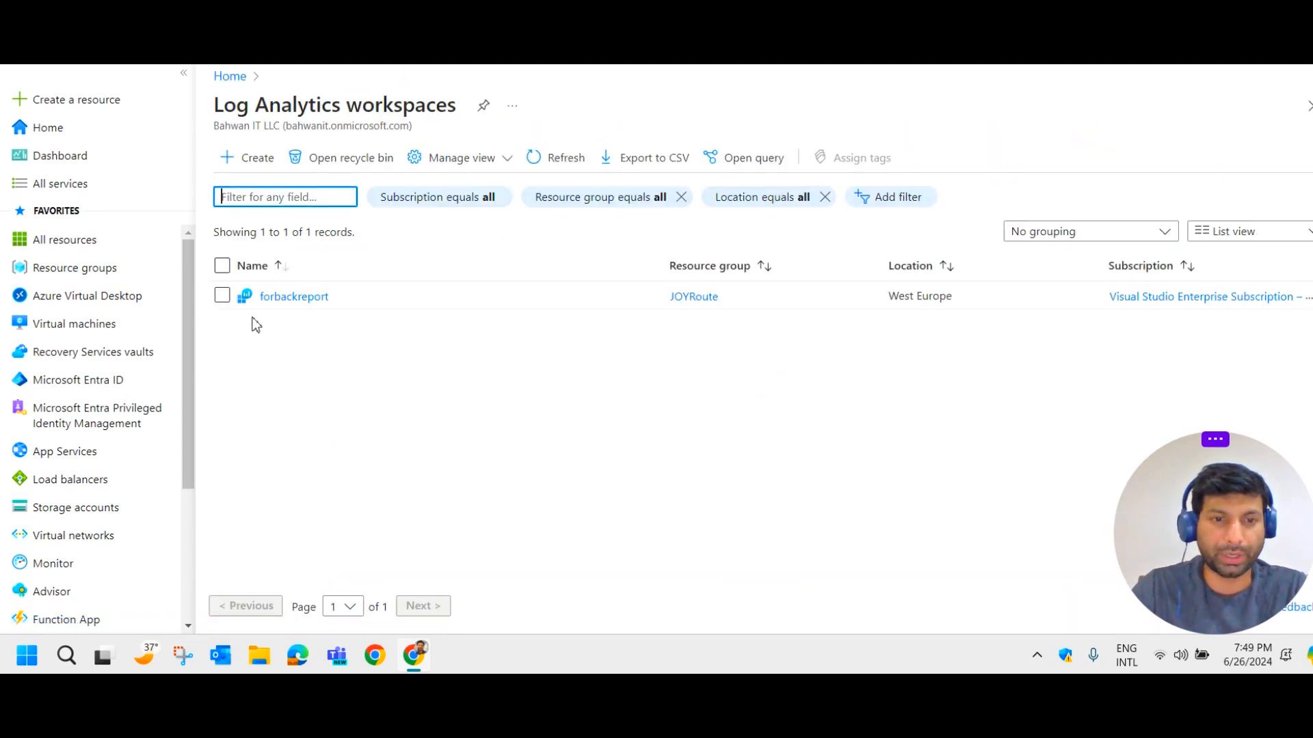
Check the forbackreport workspace's overview.
click(288, 305)
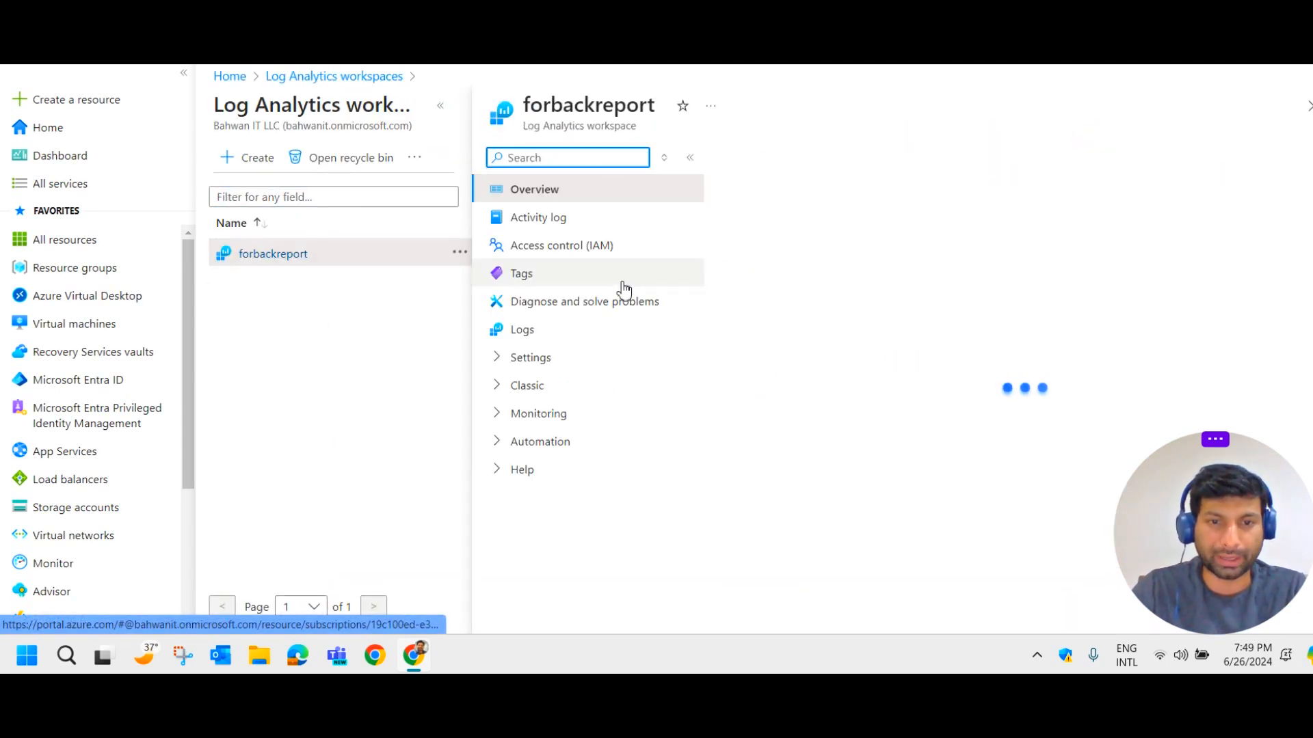
scroll(1010, 378, down, 4)
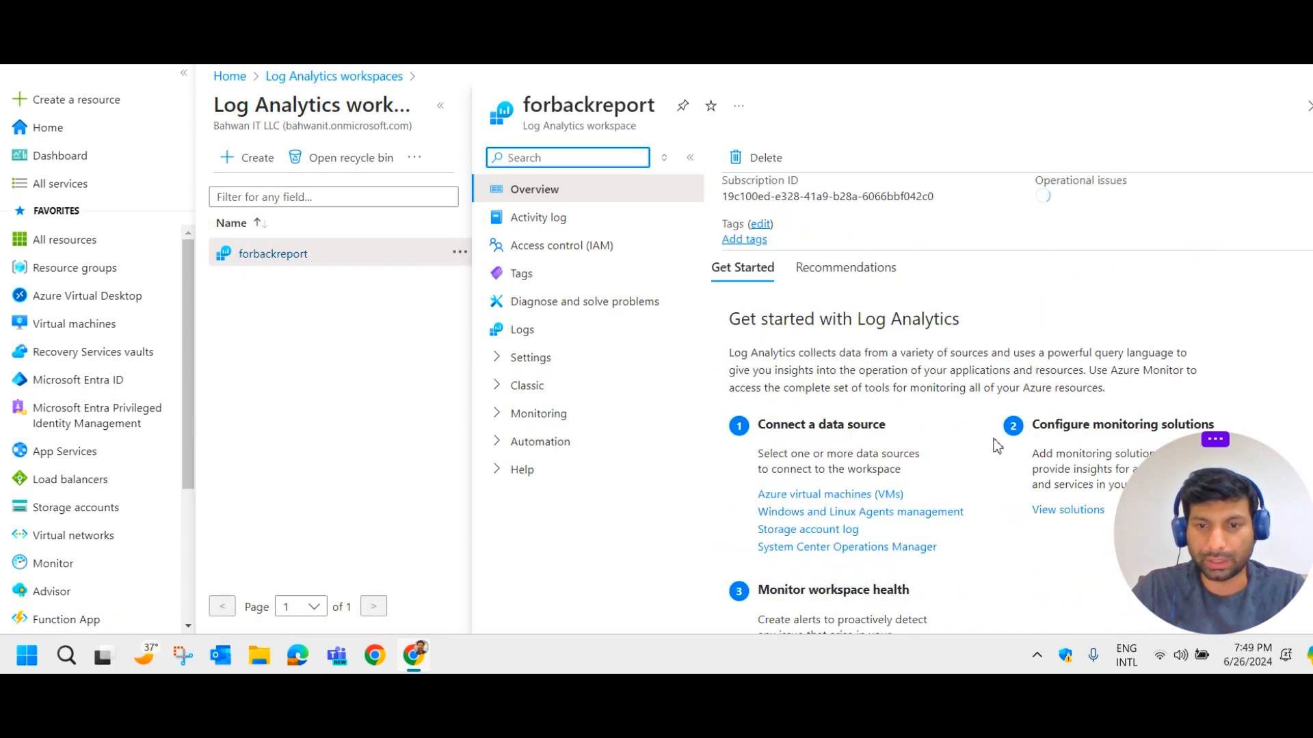
scroll(916, 499, up, 4)
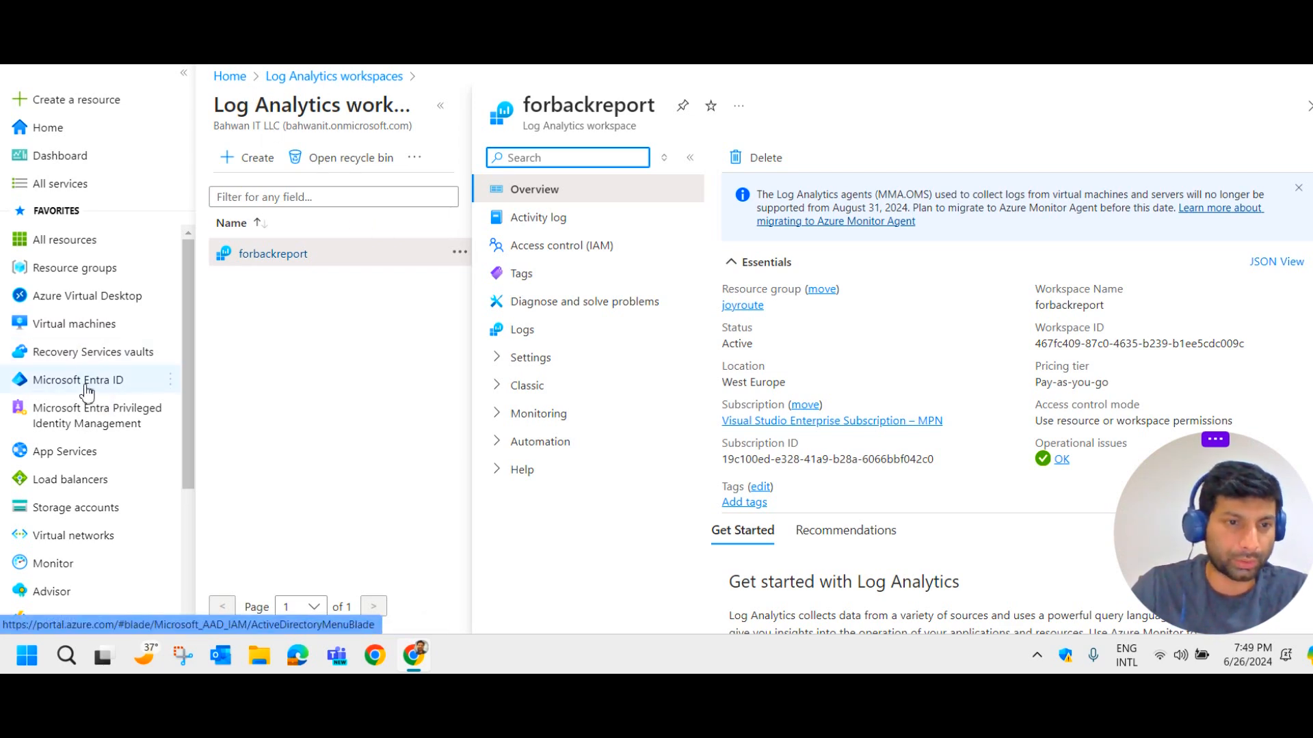
Go to the AZbkplab1 vault and open its Monitoring > Diagnostic settings.
click(108, 366)
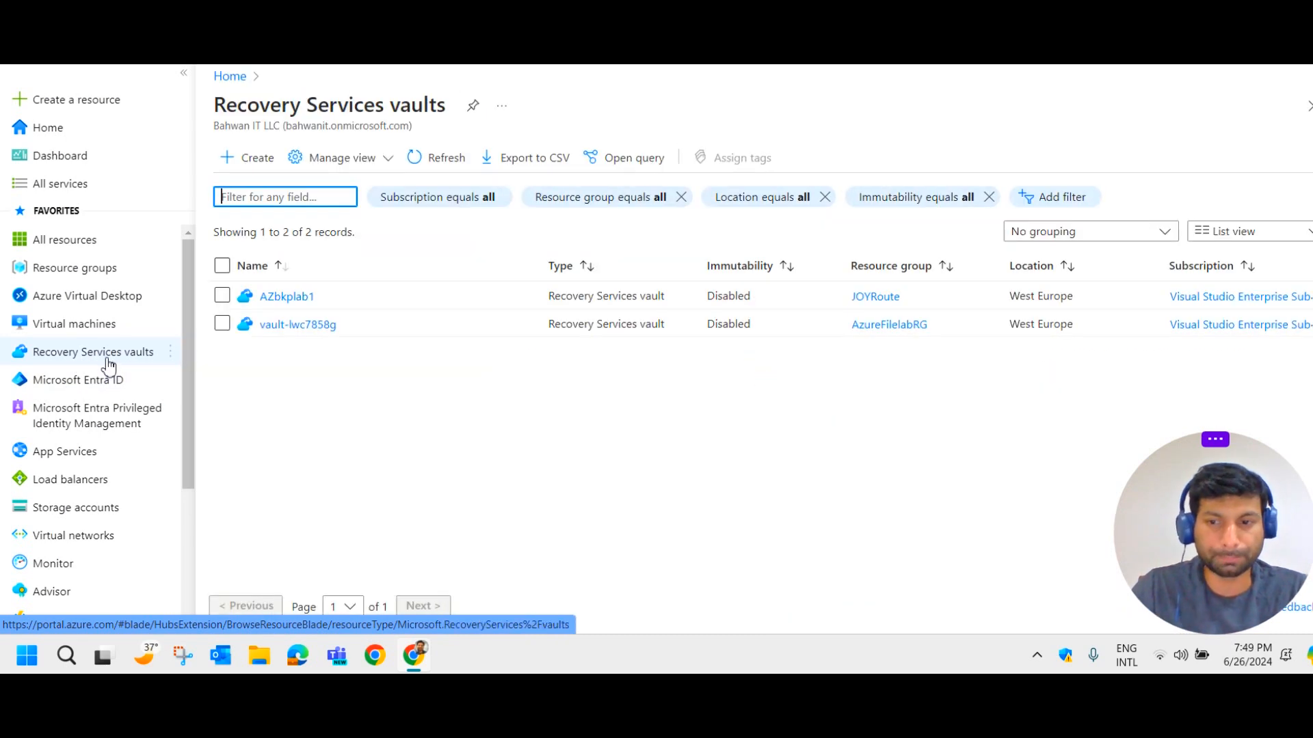
click(286, 298)
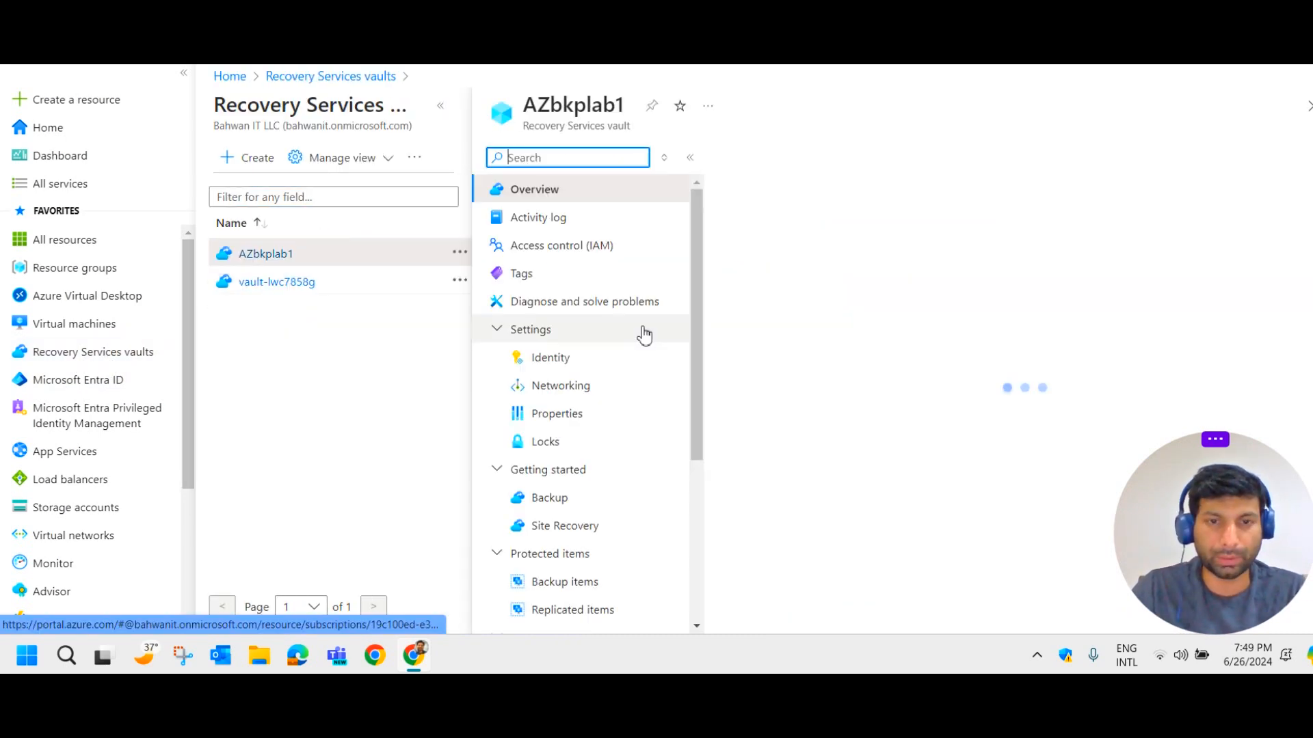
scroll(630, 339, down, 4)
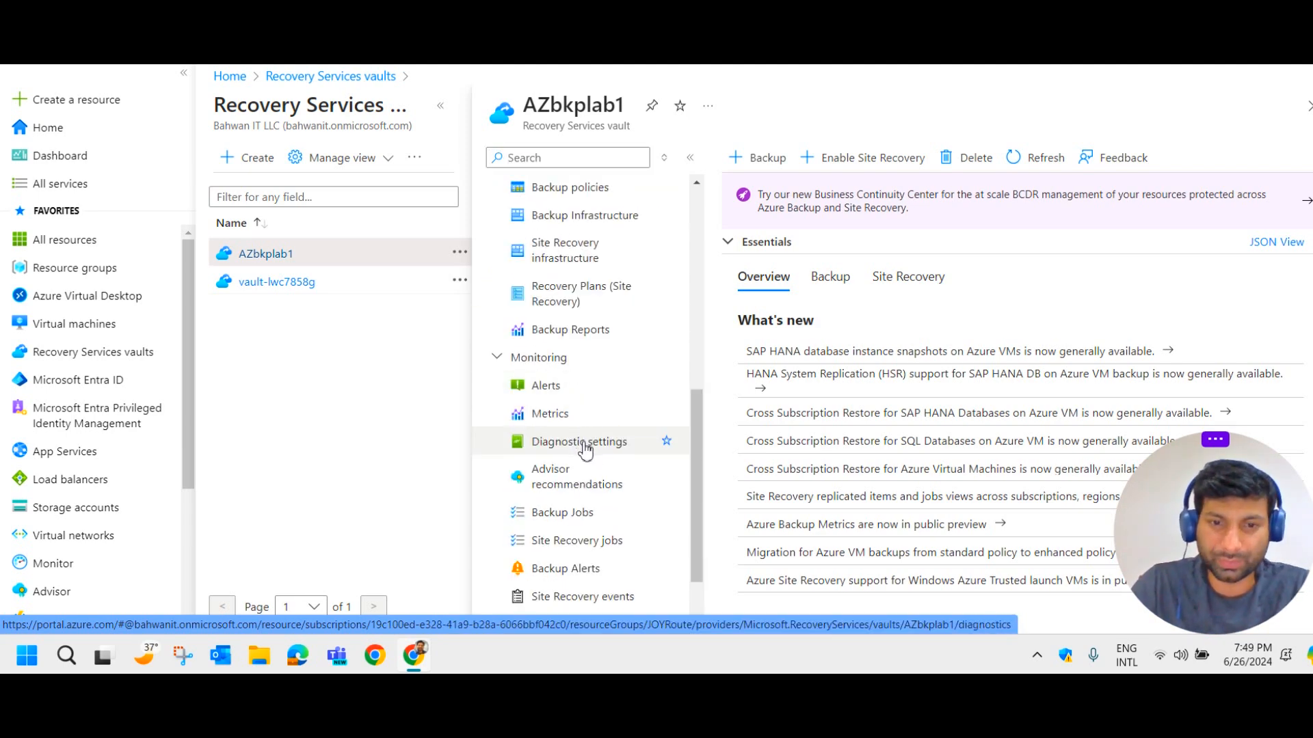
click(584, 448)
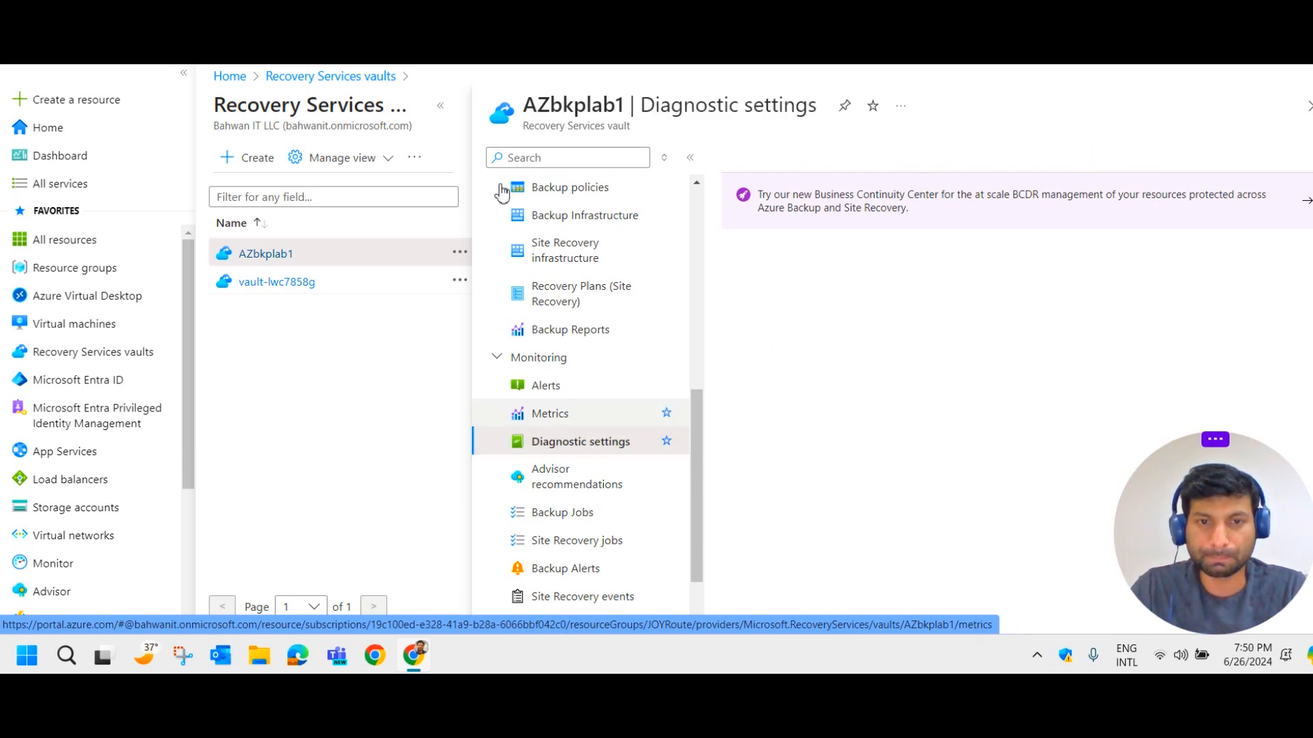
Widen the Diagnostic settings page and add a new diagnostic setting.
click(441, 106)
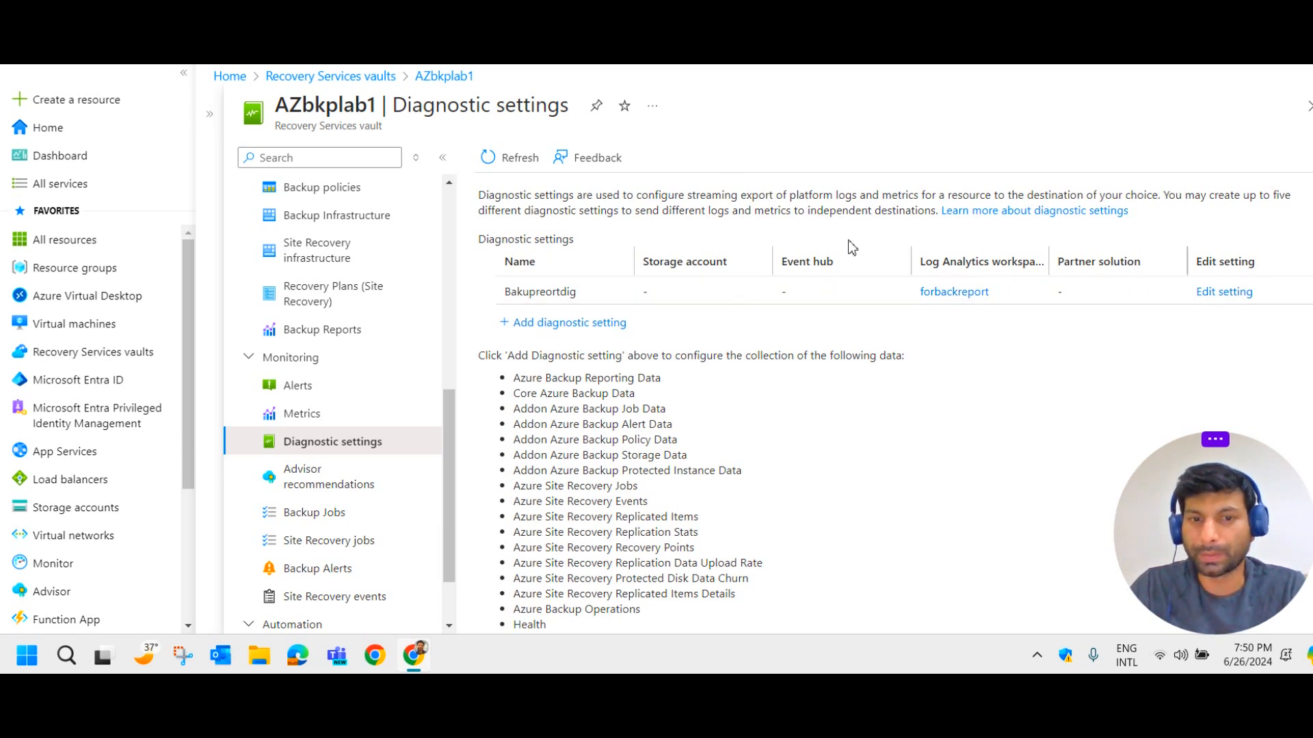
click(568, 331)
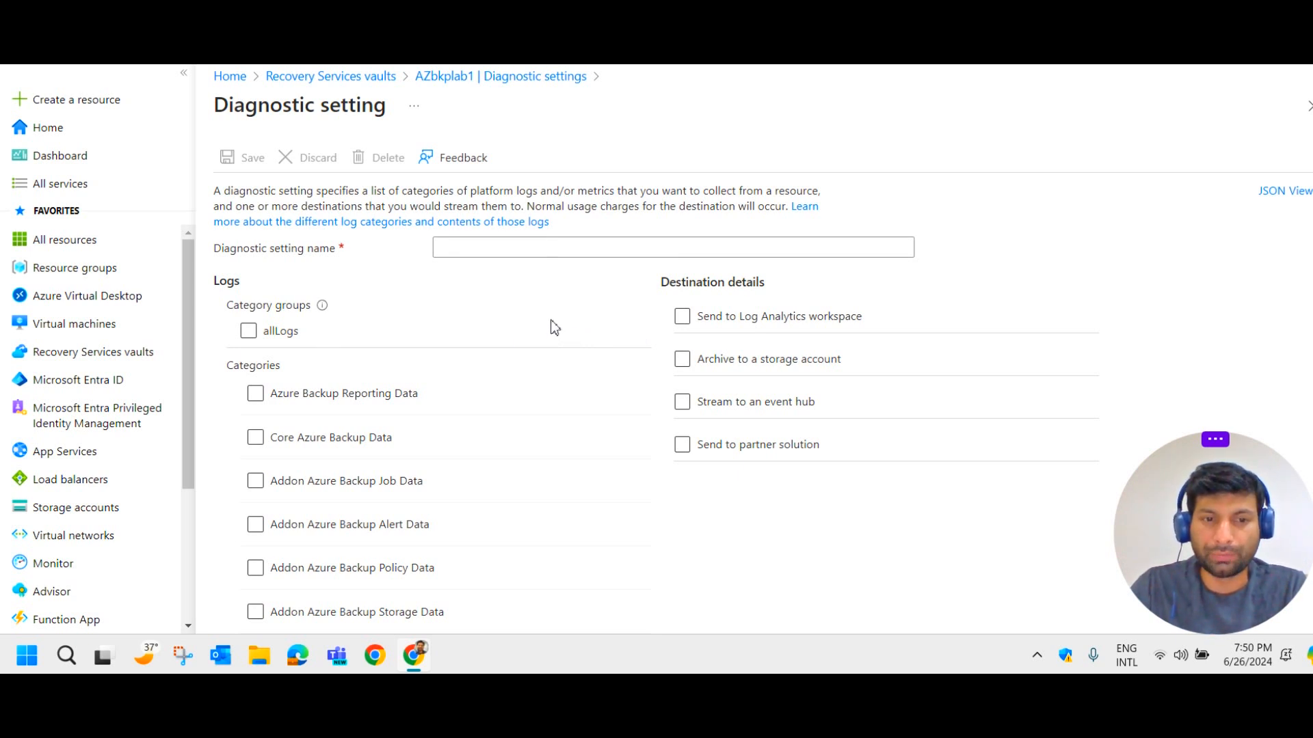
Tick Core, Job, Alert, Policy and Protected Instance backup logs plus the Health metric.
scroll(478, 424, down, 2)
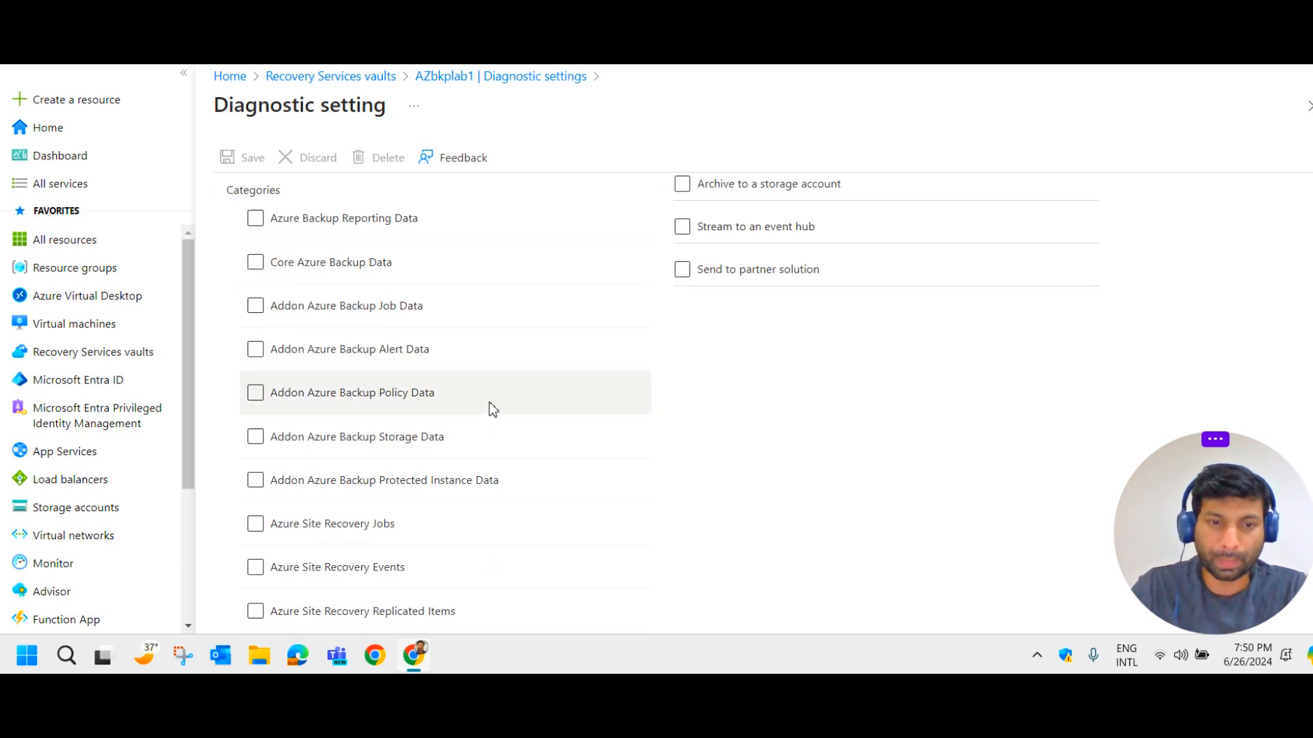
click(257, 267)
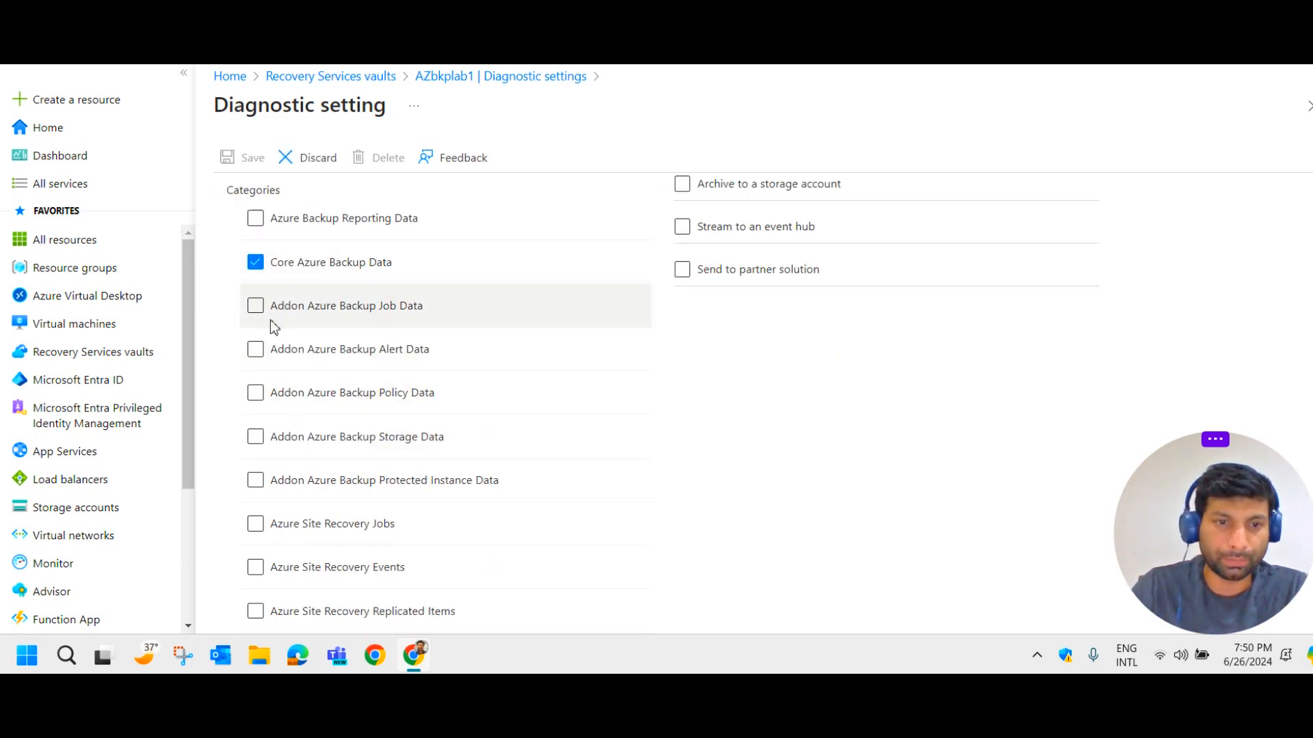
click(256, 309)
click(256, 352)
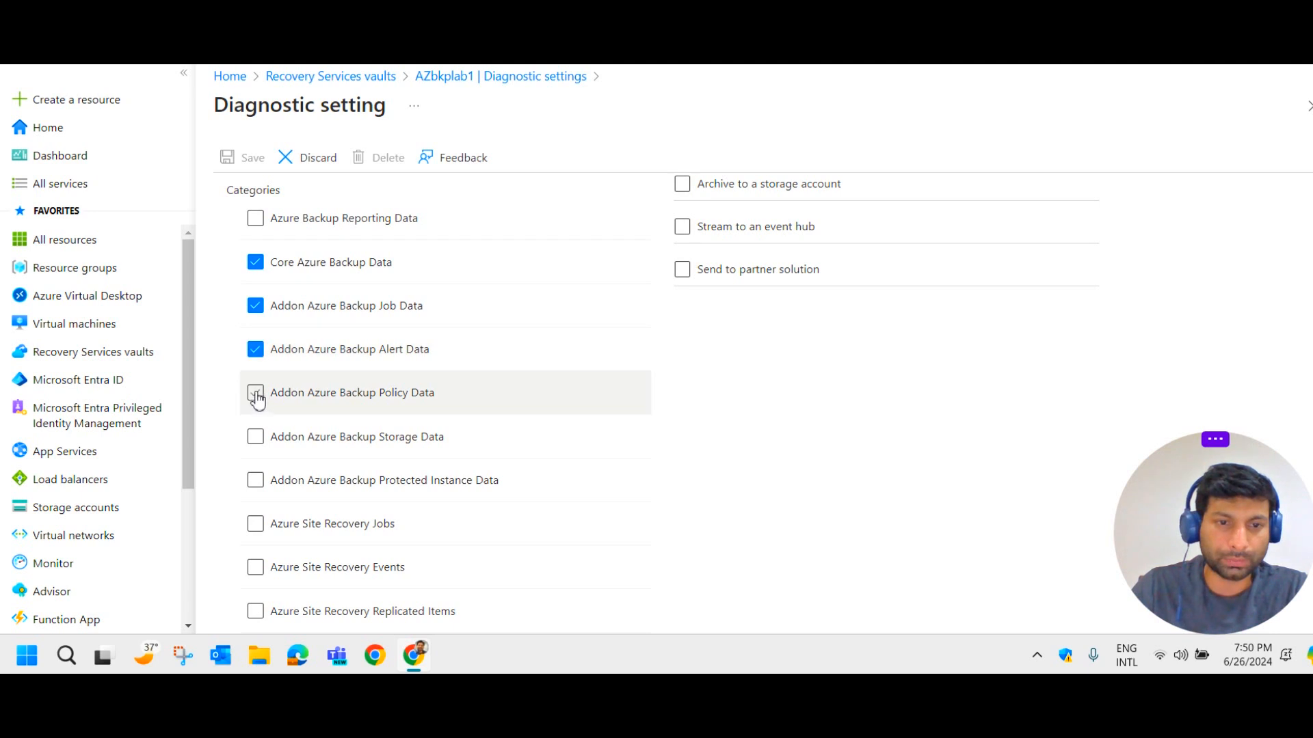
click(259, 394)
click(255, 481)
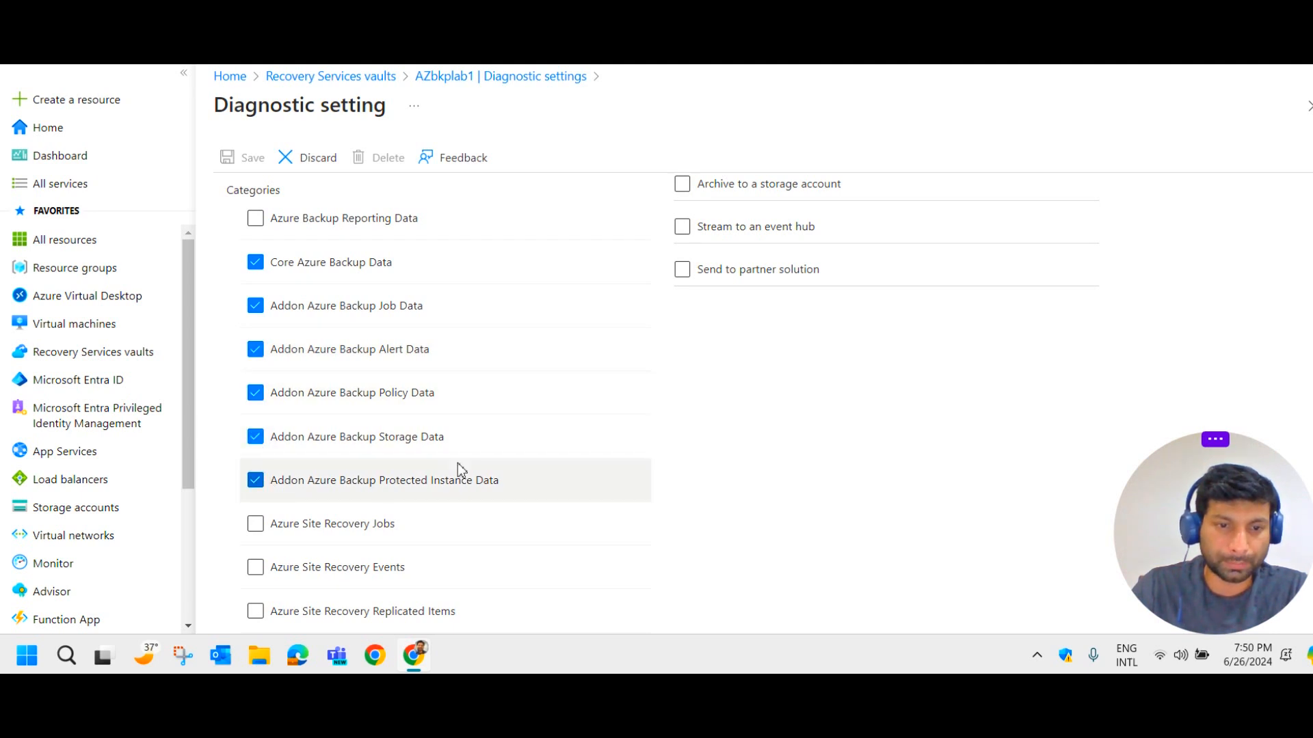
scroll(432, 446, down, 1)
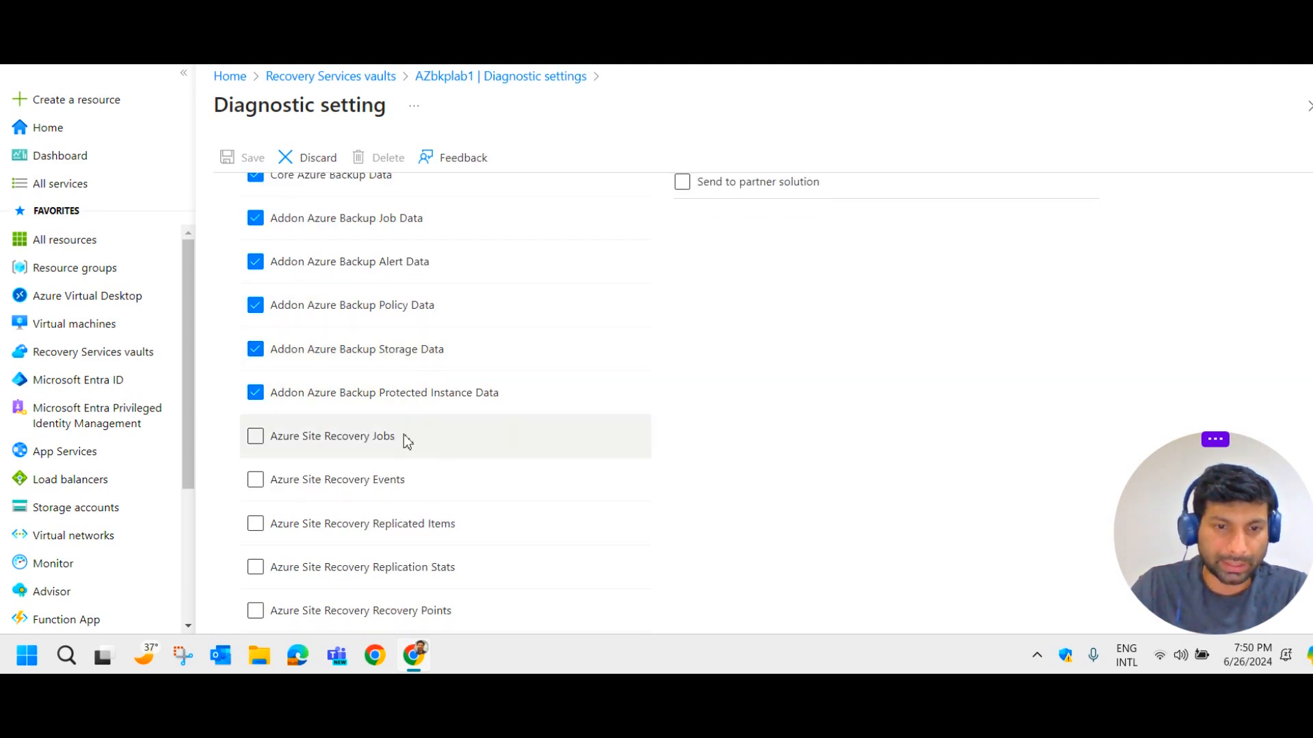
scroll(428, 530, down, 3)
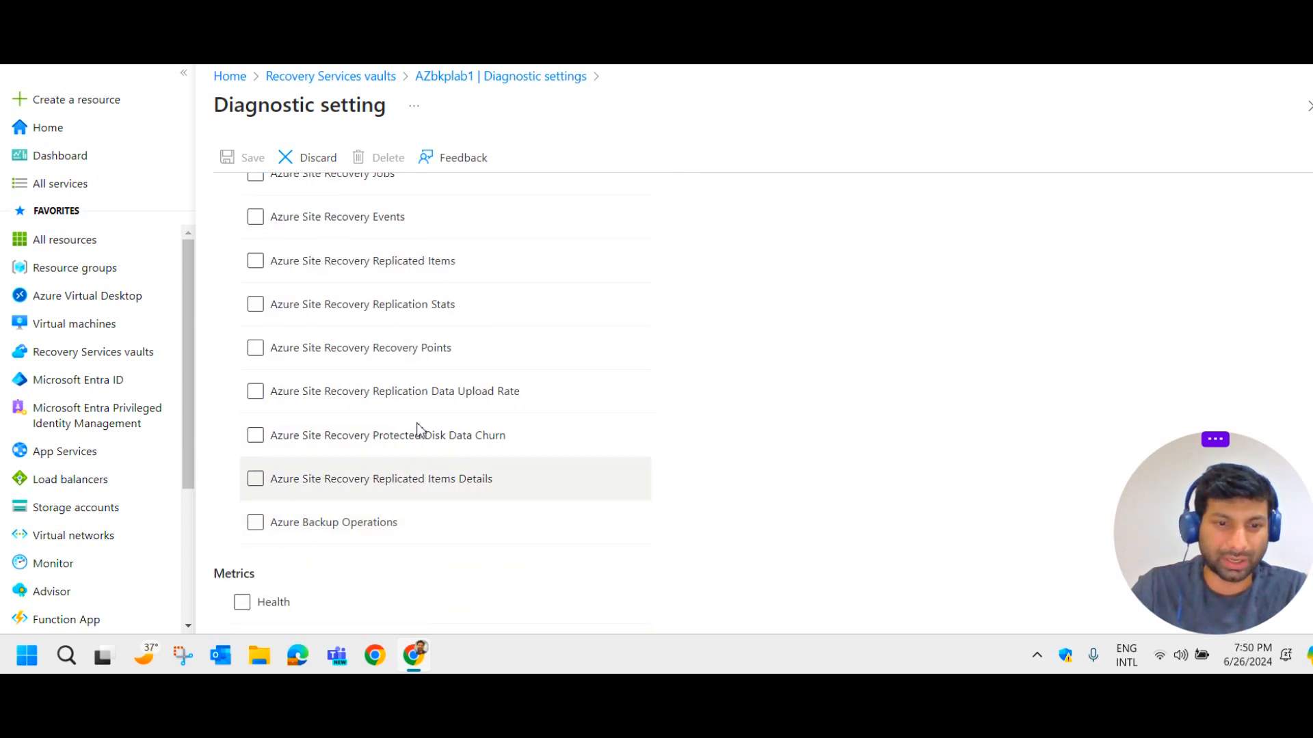
click(261, 610)
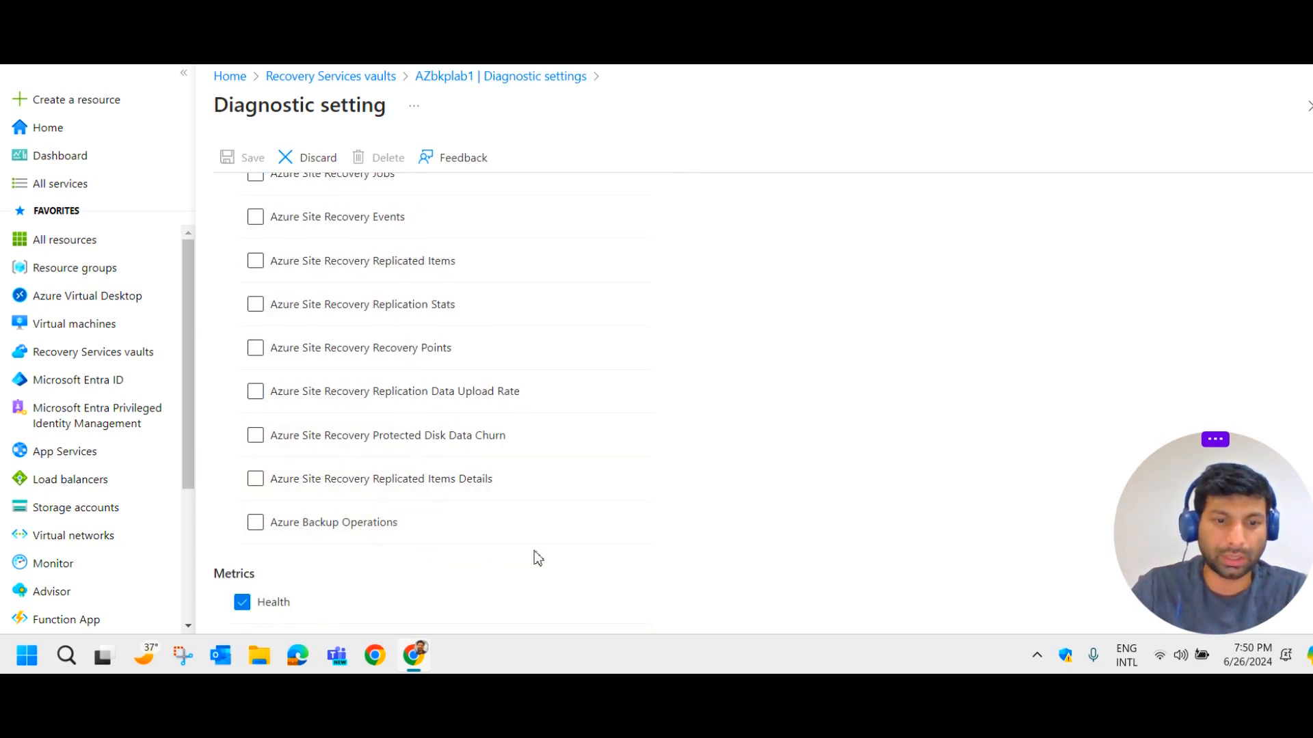
scroll(547, 544, up, 6)
Enable Send to Log Analytics workspace and review the resource-specific destination note.
click(684, 322)
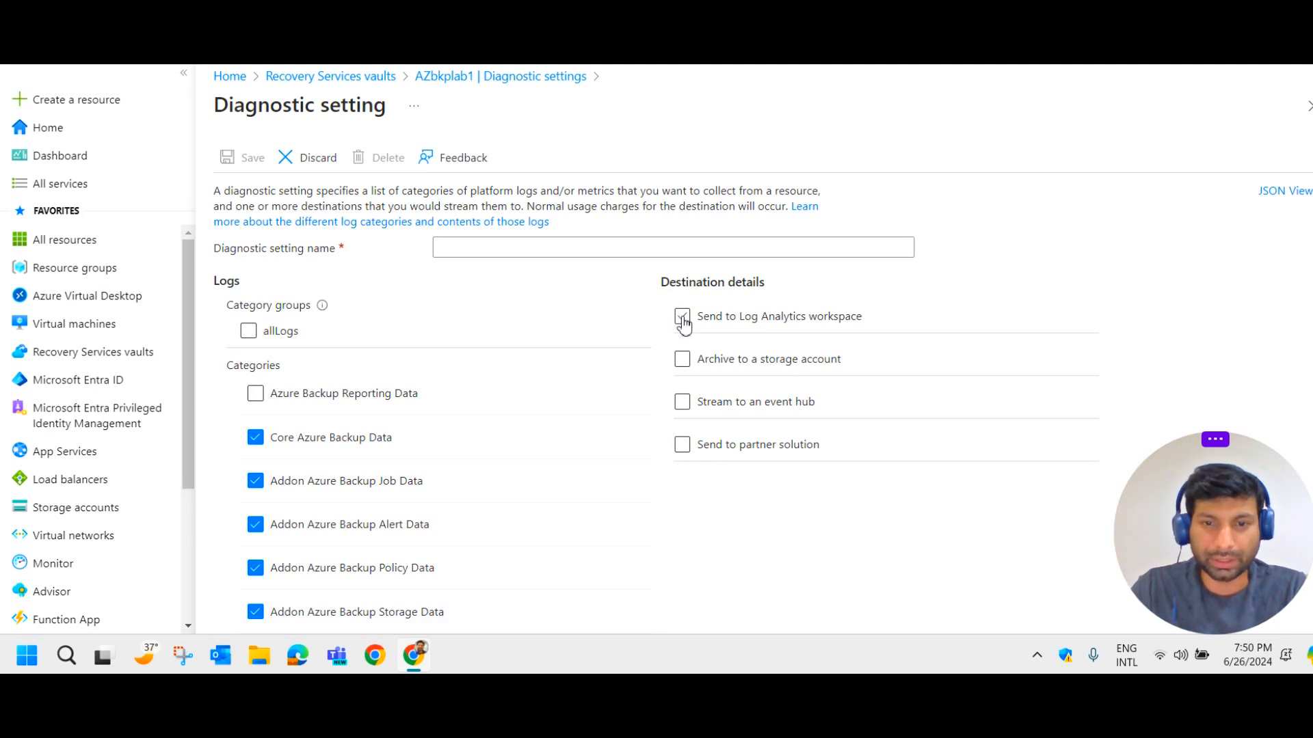
click(685, 324)
scroll(957, 479, down, 3)
drag(952, 417, 716, 349)
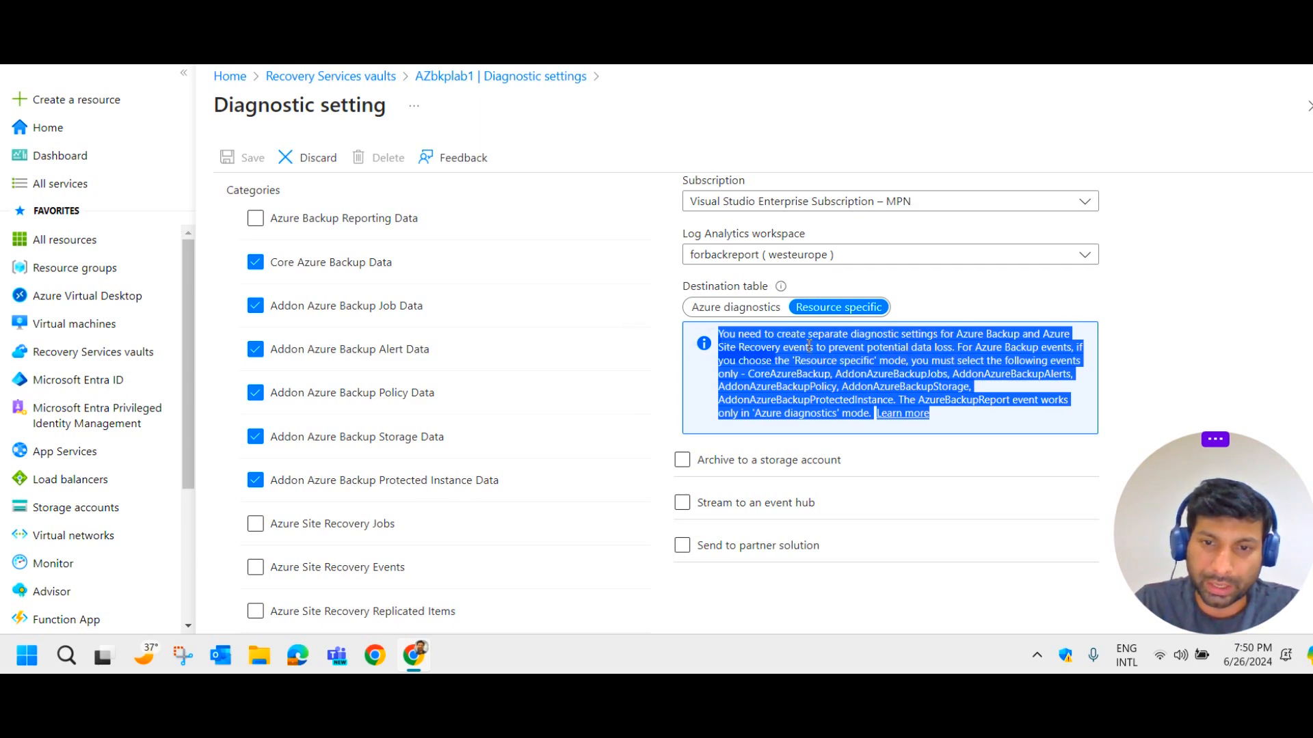
click(1186, 353)
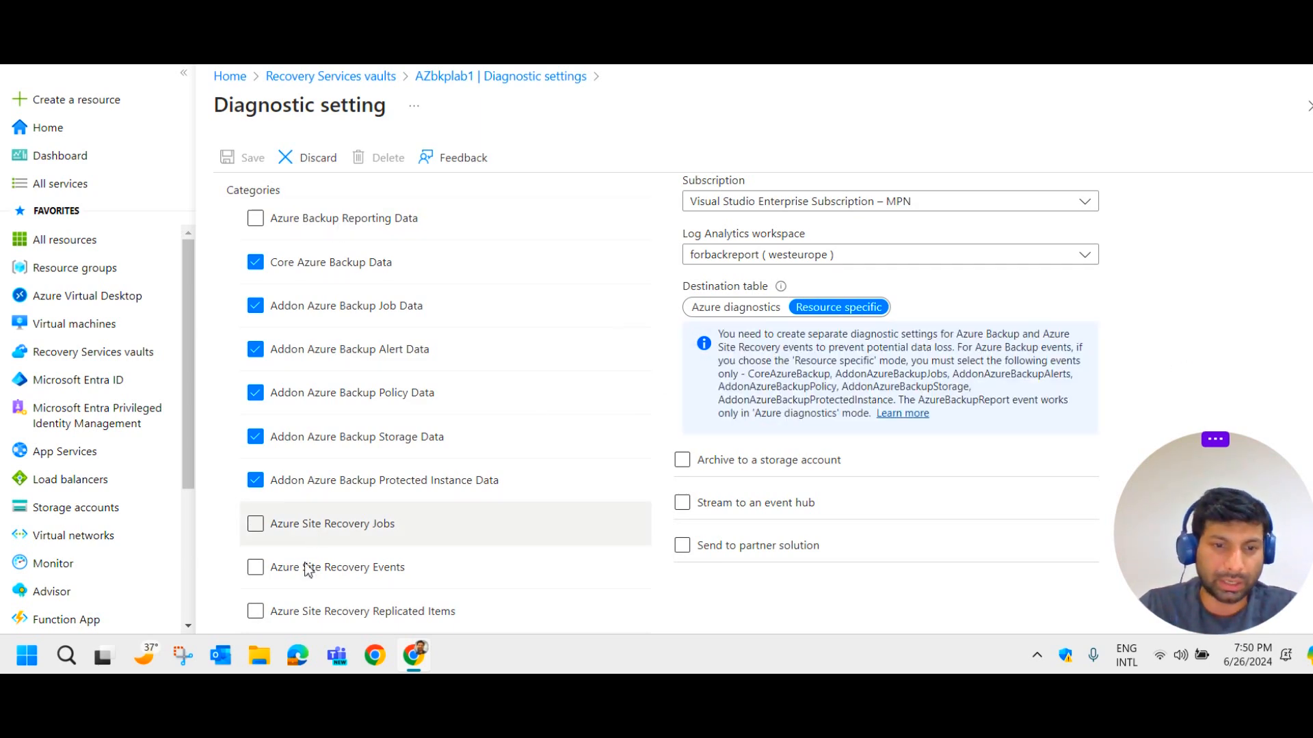
scroll(342, 519, down, 3)
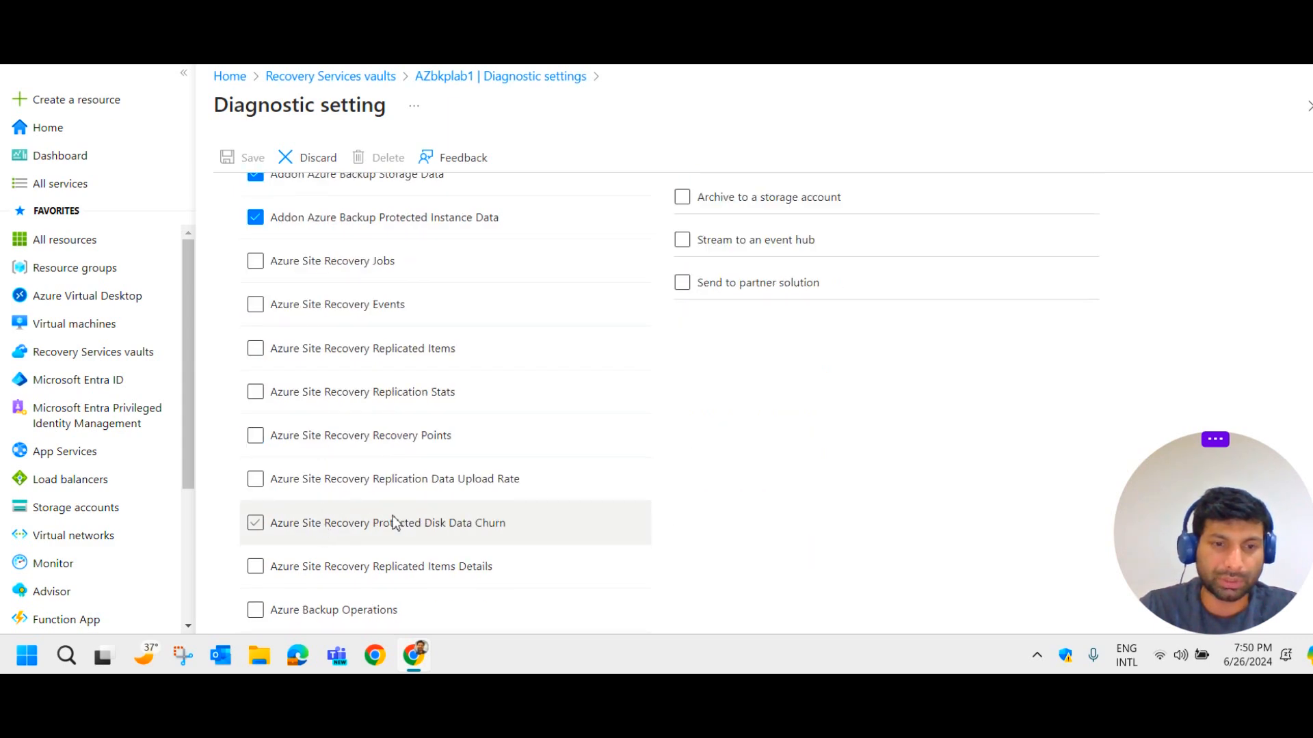
scroll(372, 522, up, 4)
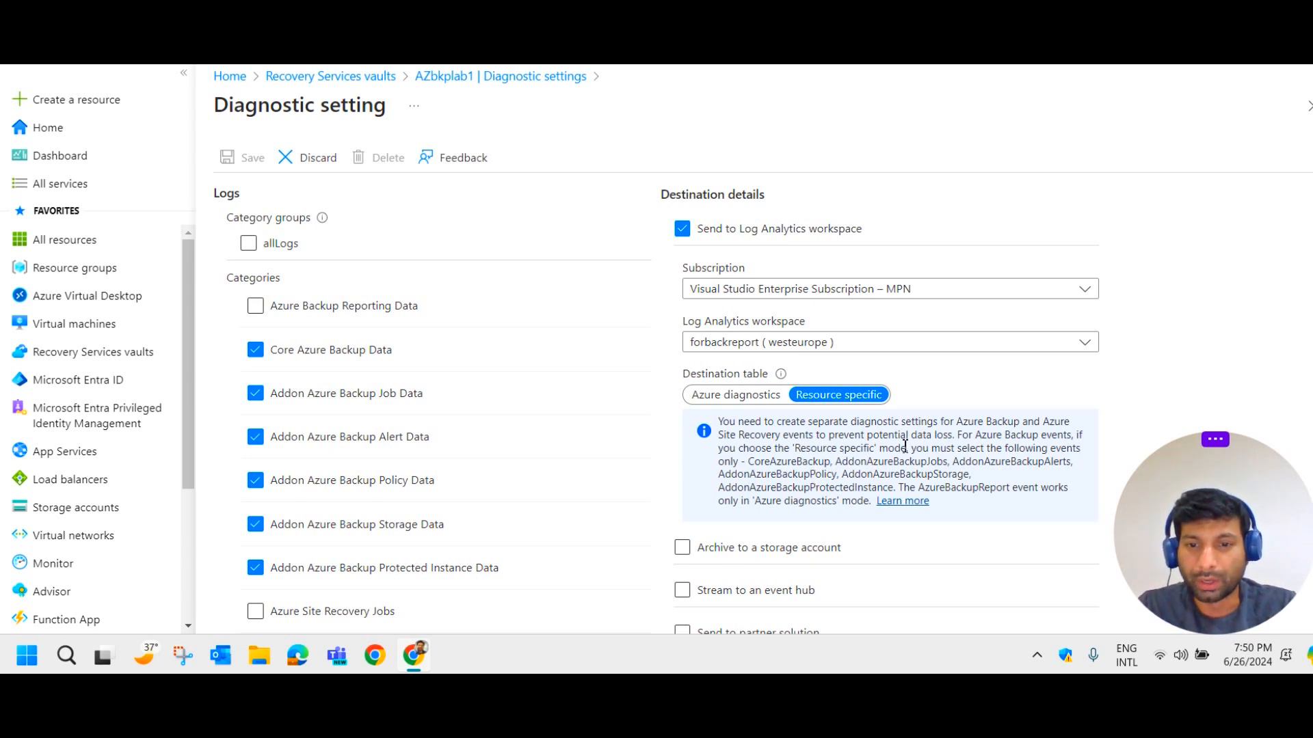
scroll(955, 463, down, 3)
scroll(955, 471, up, 4)
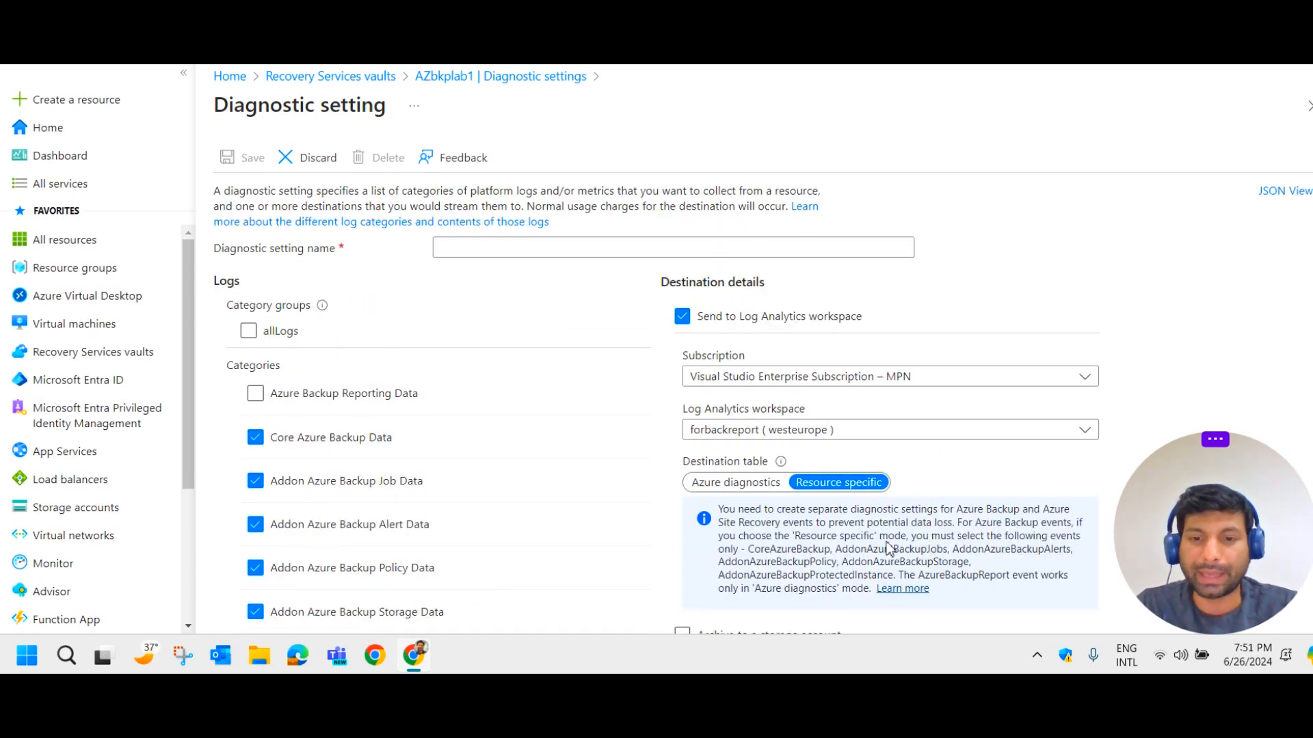
scroll(700, 411, down, 8)
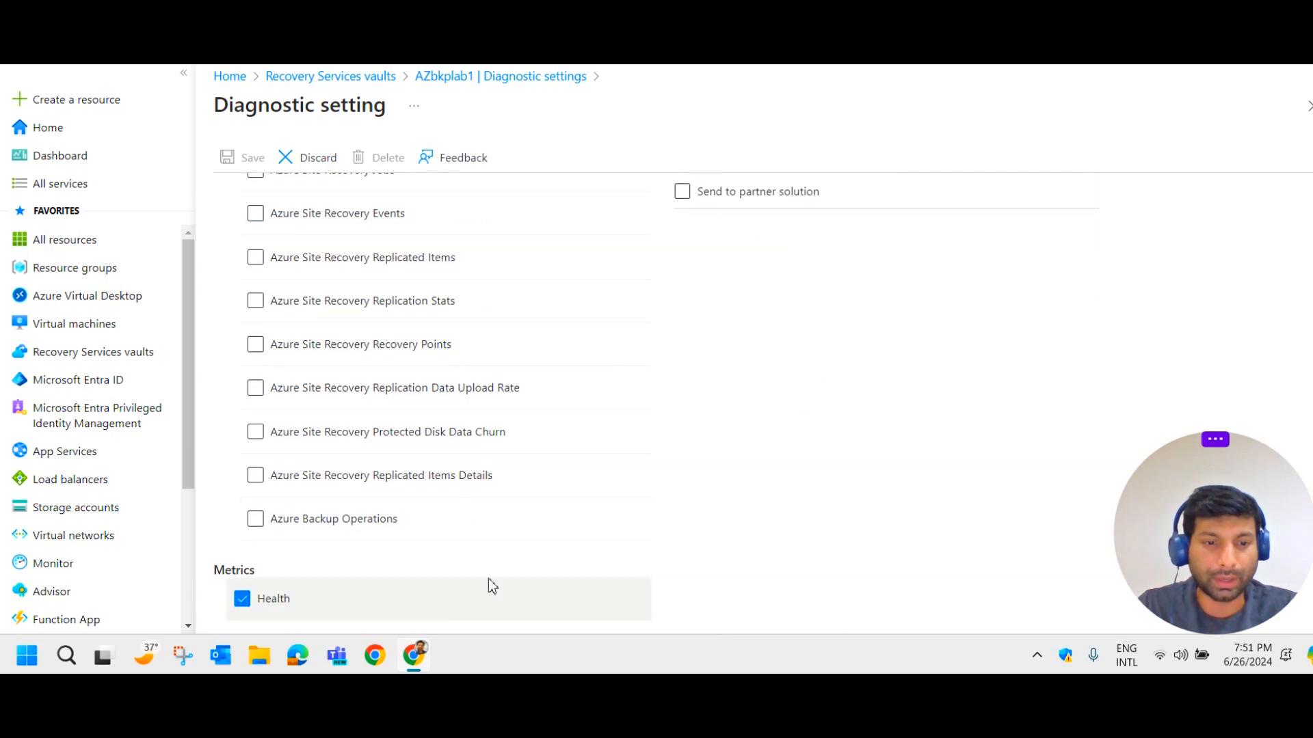
scroll(709, 478, up, 5)
scroll(708, 475, up, 3)
Name the setting 'wsdfgh', then leave for Diagnostic settings and discard the changes.
click(490, 245)
text(wsdfgh)
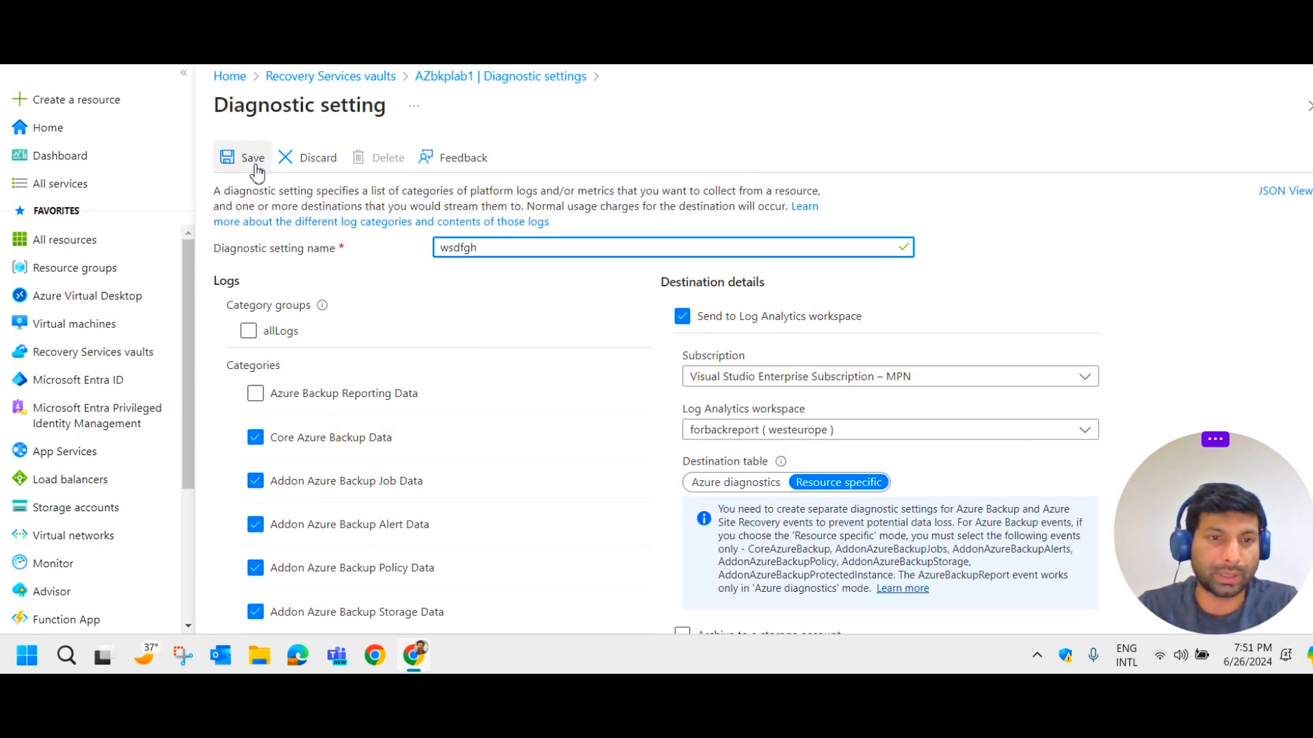
click(477, 80)
click(749, 86)
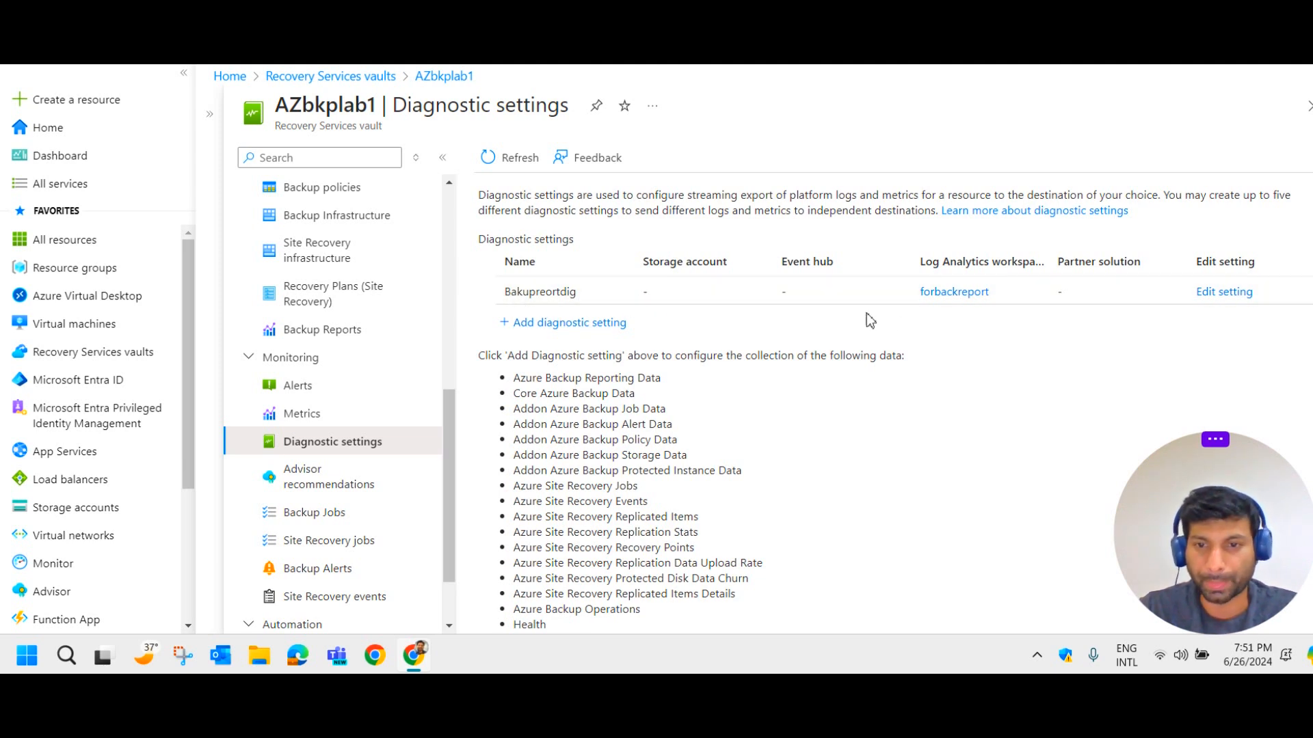
Inspect the Bakupreortdig setting's categories and destination, then return to Recovery Services vaults.
click(1214, 291)
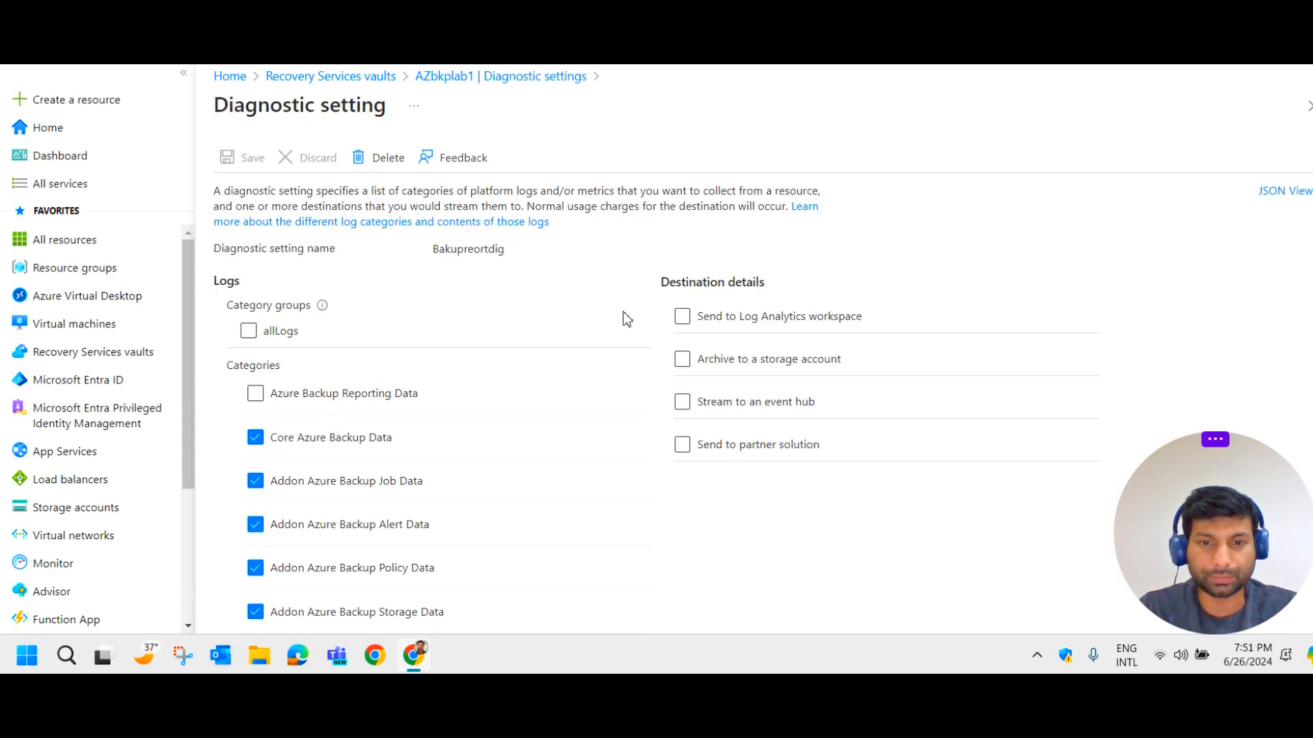
scroll(390, 389, down, 3)
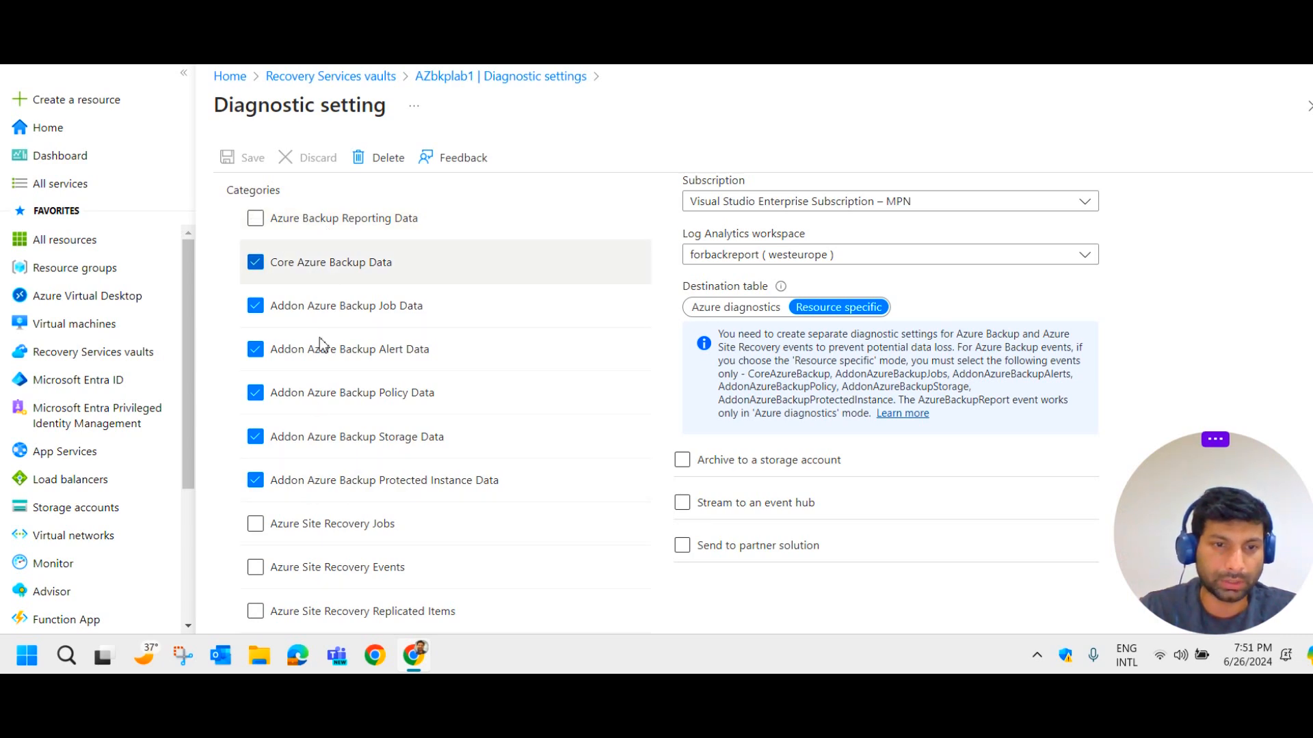
scroll(344, 511, down, 2)
scroll(375, 492, down, 2)
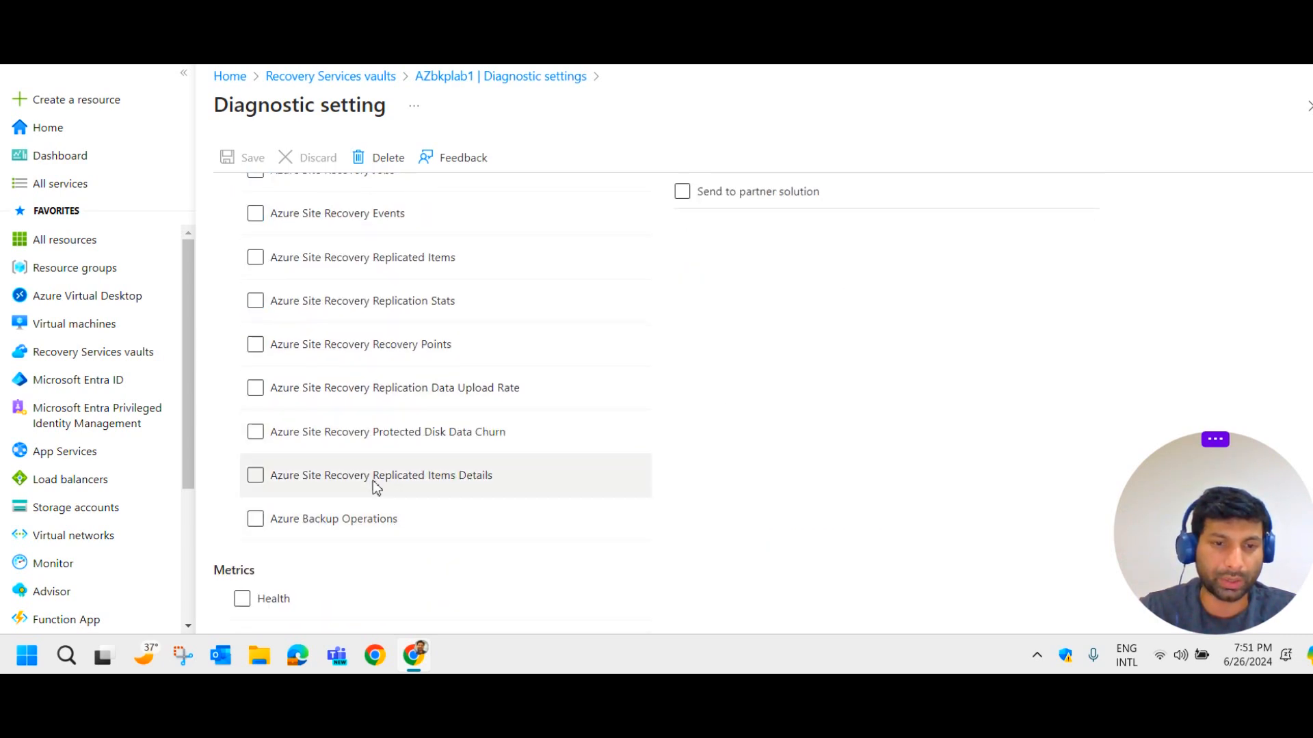
scroll(384, 498, up, 4)
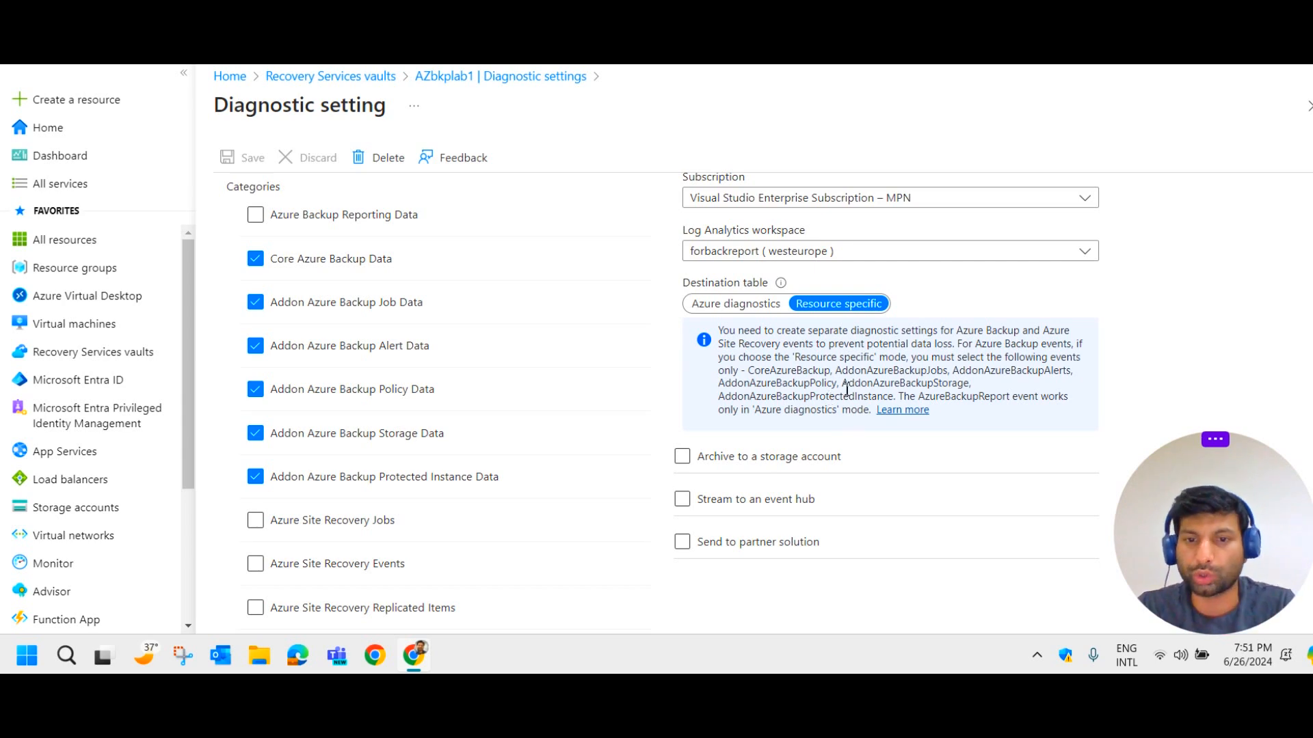
scroll(752, 369, up, 2)
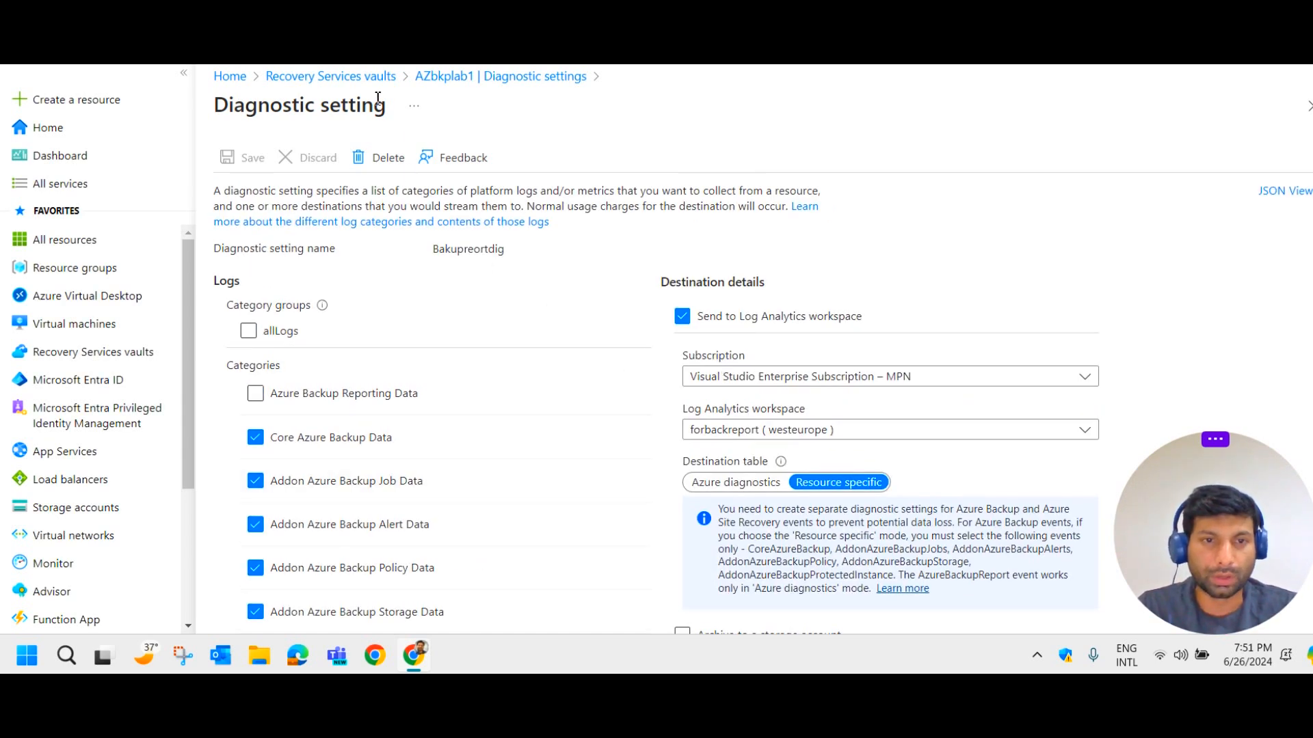
click(356, 81)
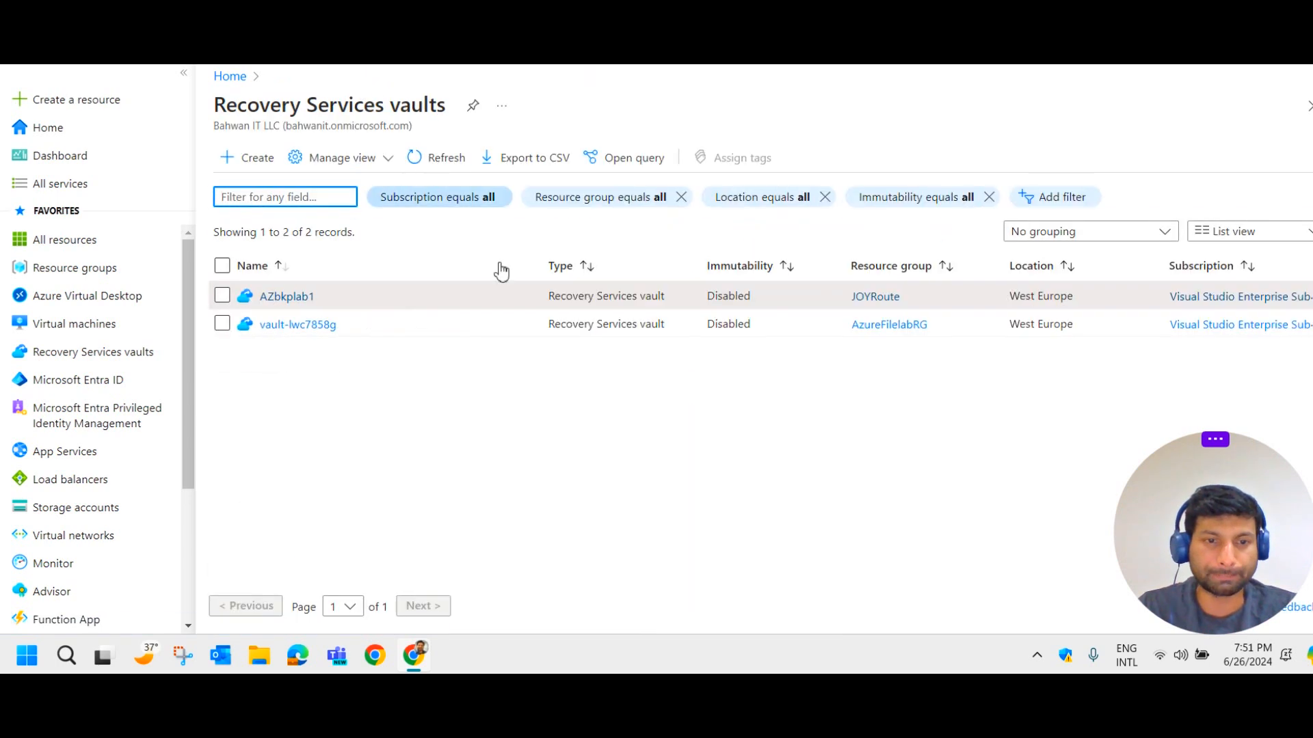
Open AZbkplab1's Backup Reports and tick the forbackreport workspace to load the filters.
click(291, 296)
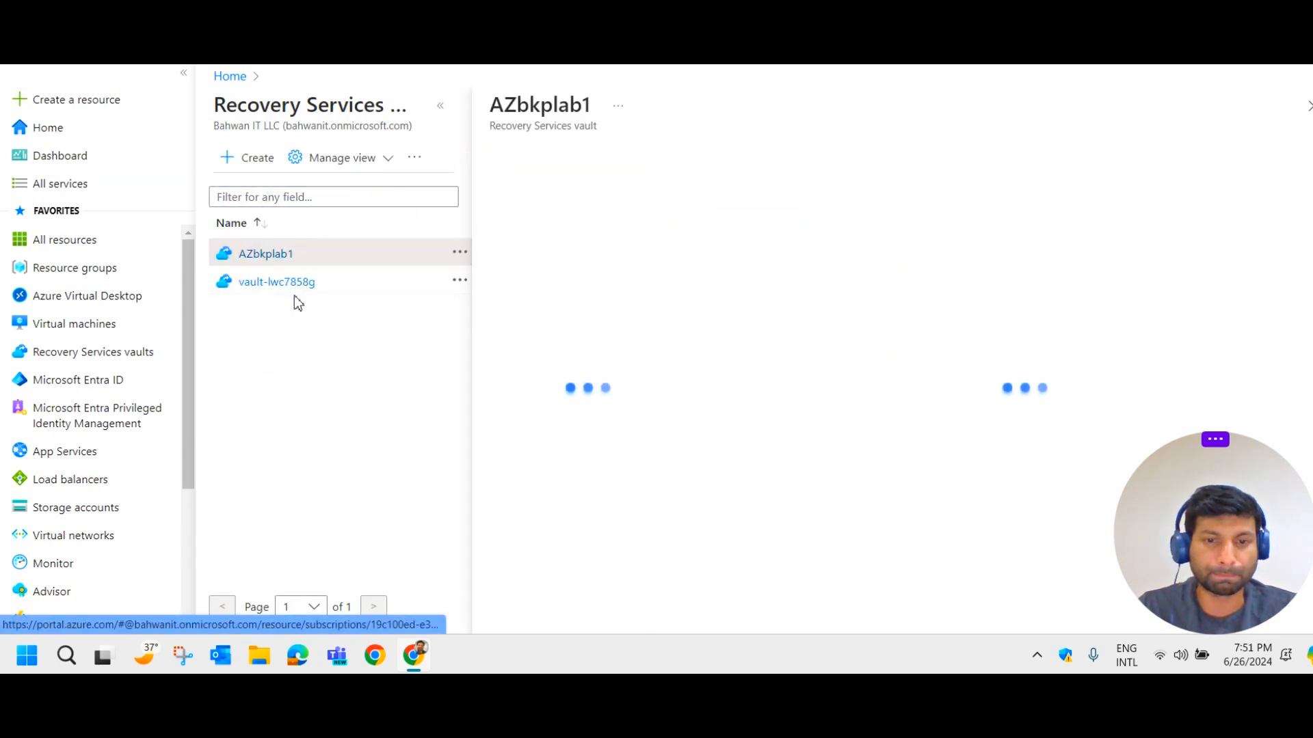
scroll(643, 444, down, 4)
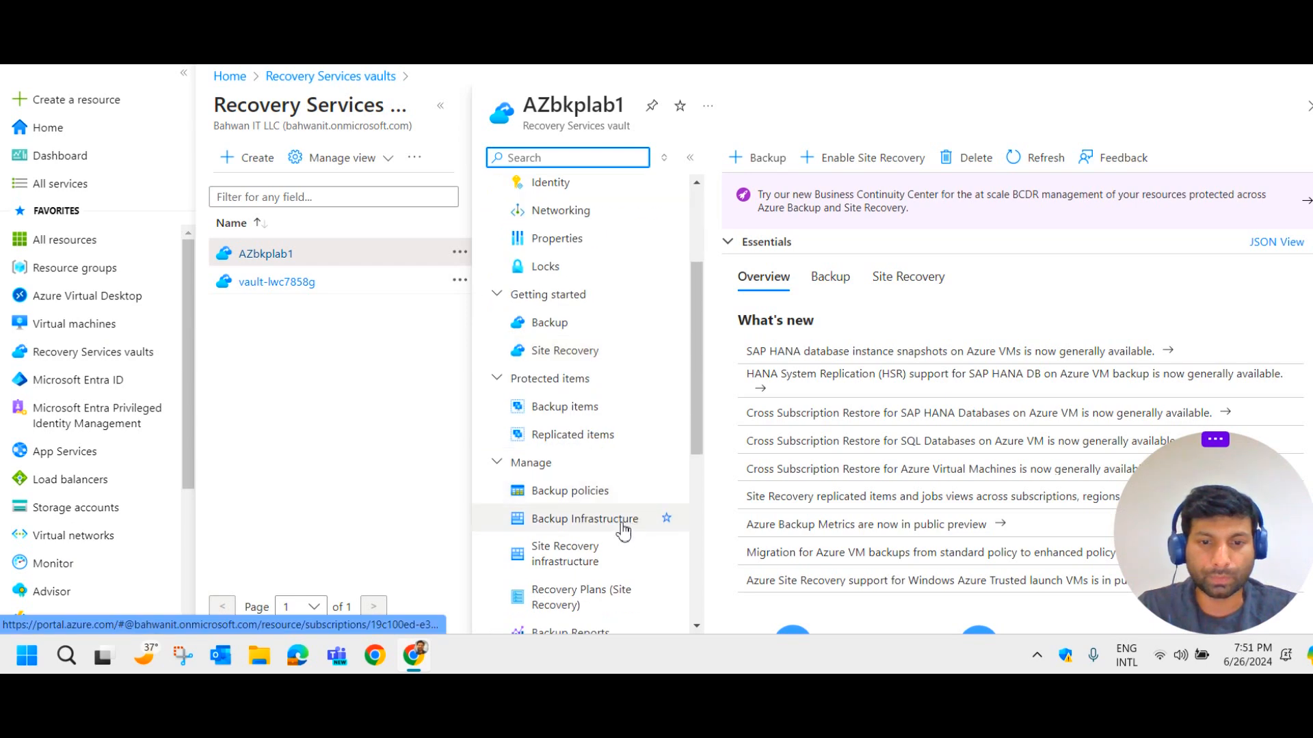
click(567, 545)
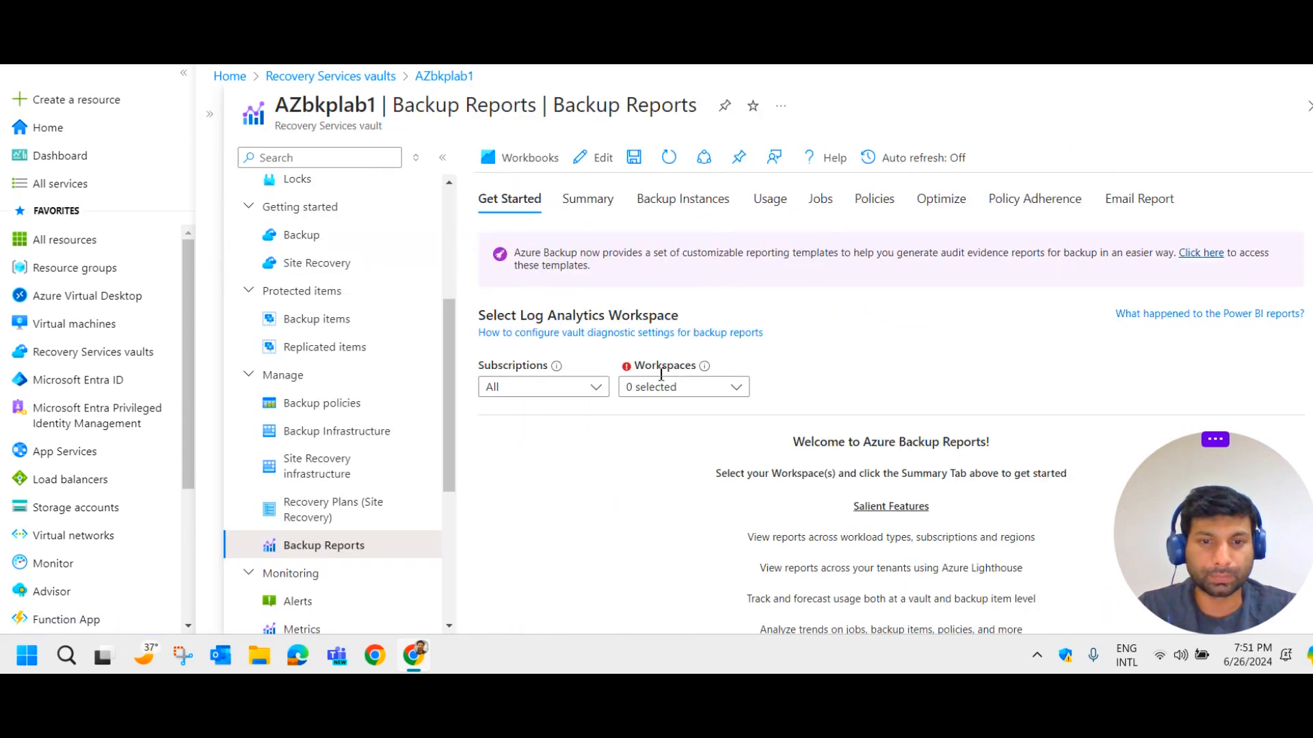
click(714, 387)
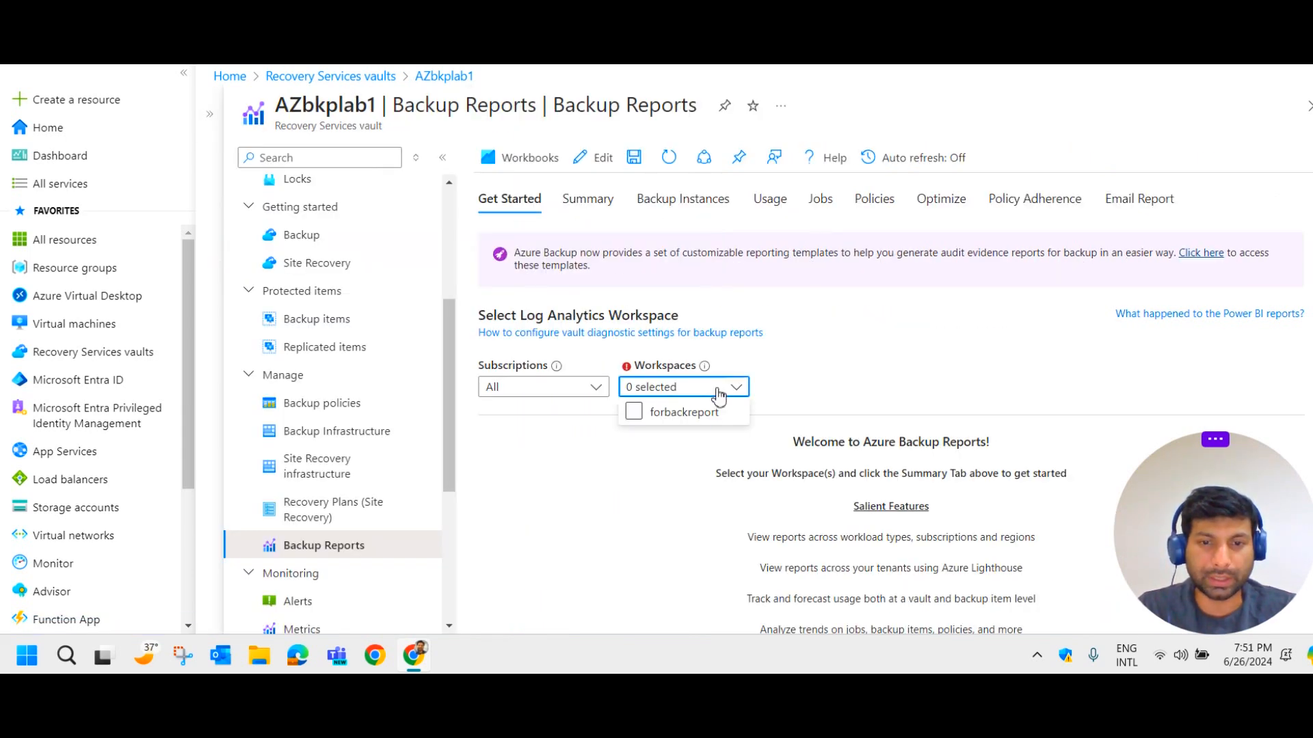
click(652, 414)
click(906, 383)
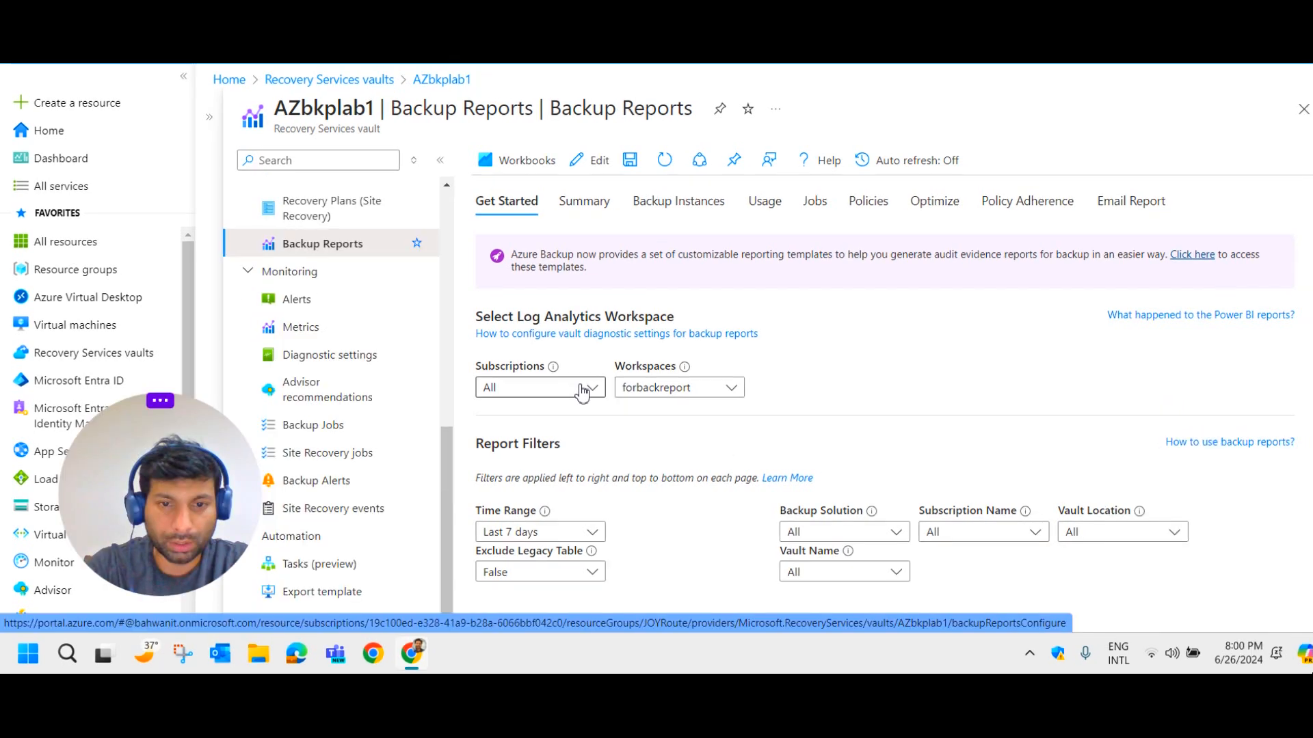
Check the subscription and workspace filter lists, leaving both selections unchanged.
click(585, 387)
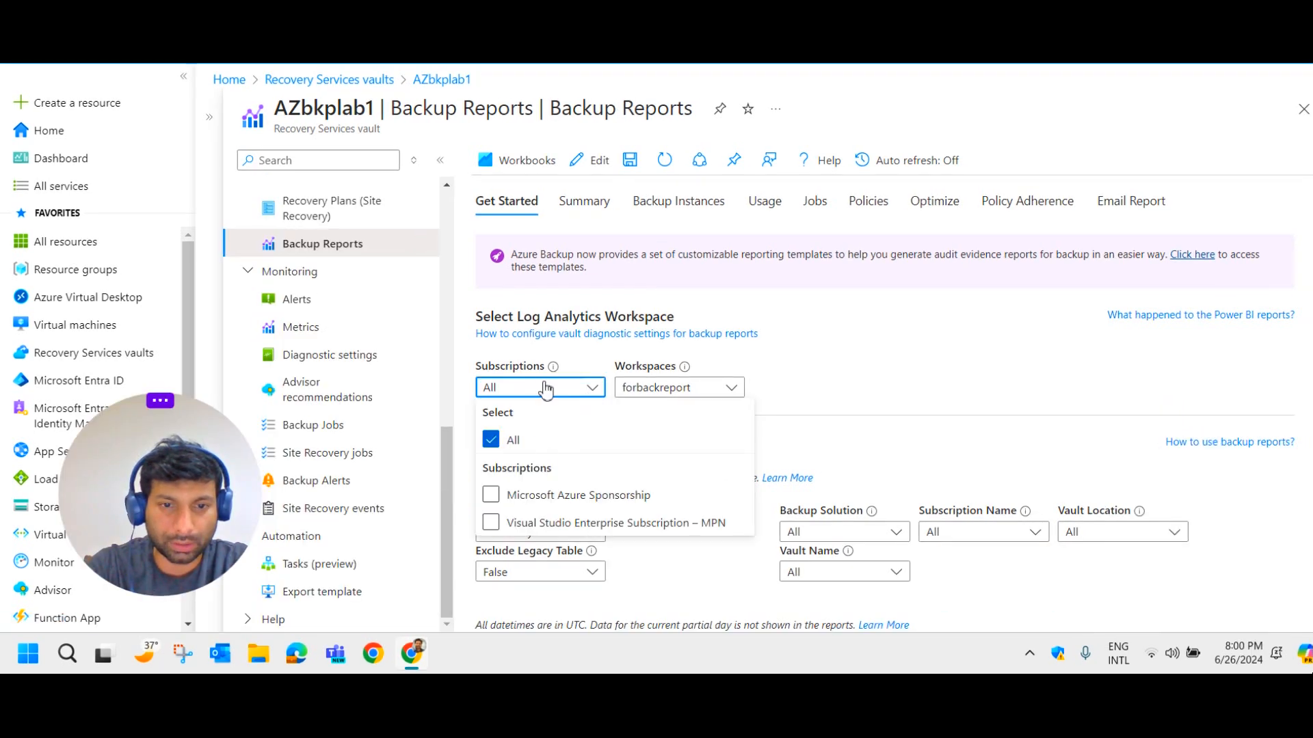
click(544, 490)
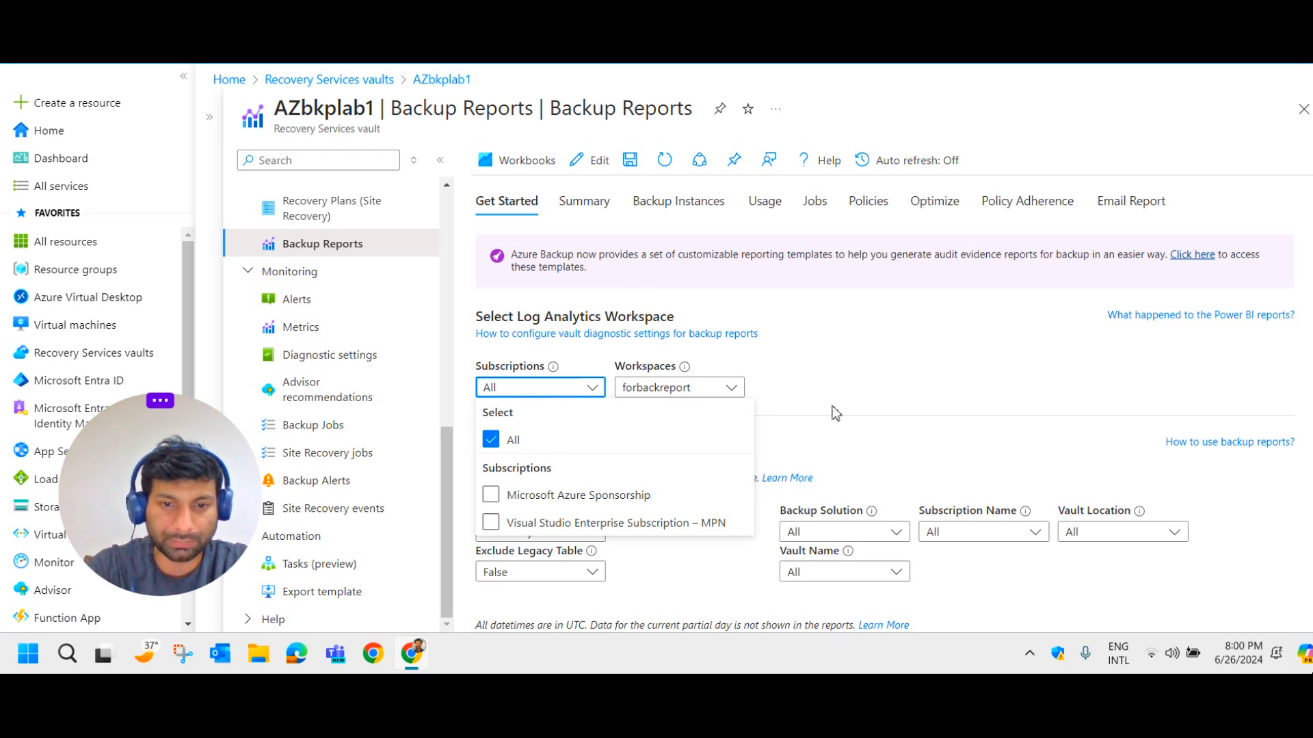
click(861, 405)
click(715, 388)
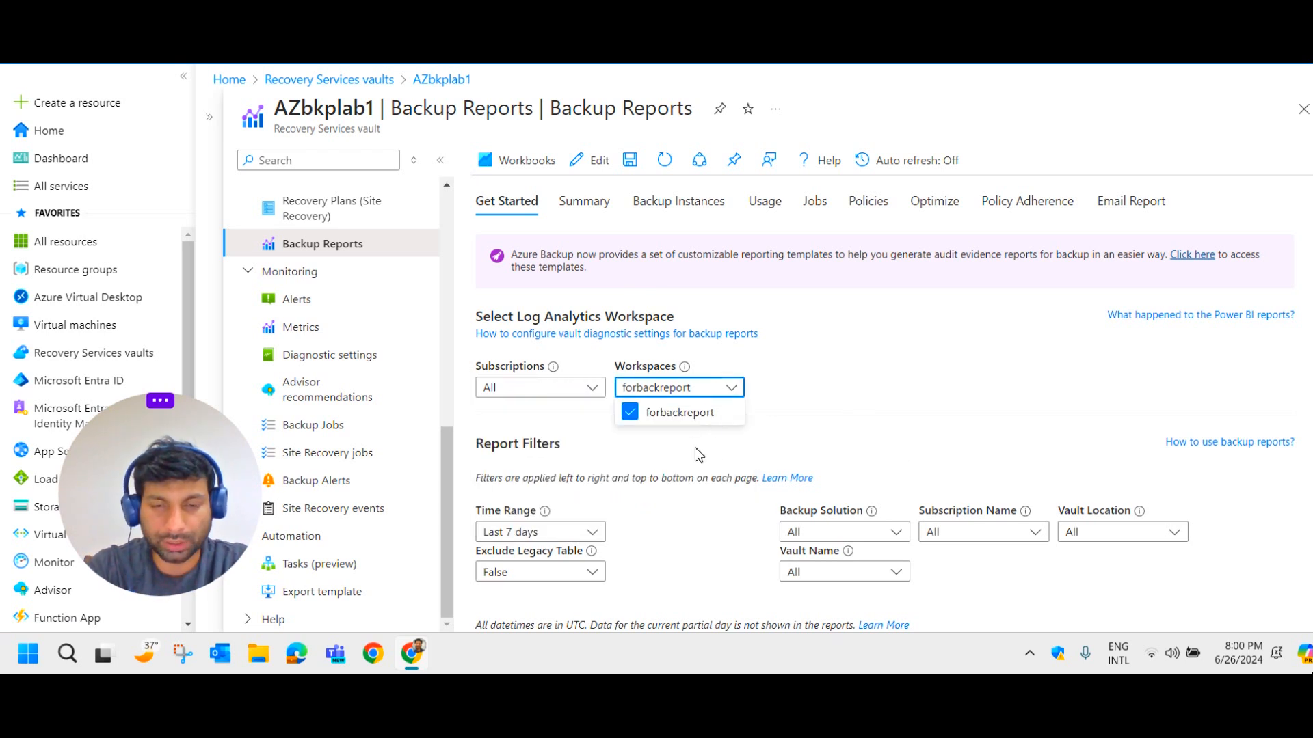
click(782, 398)
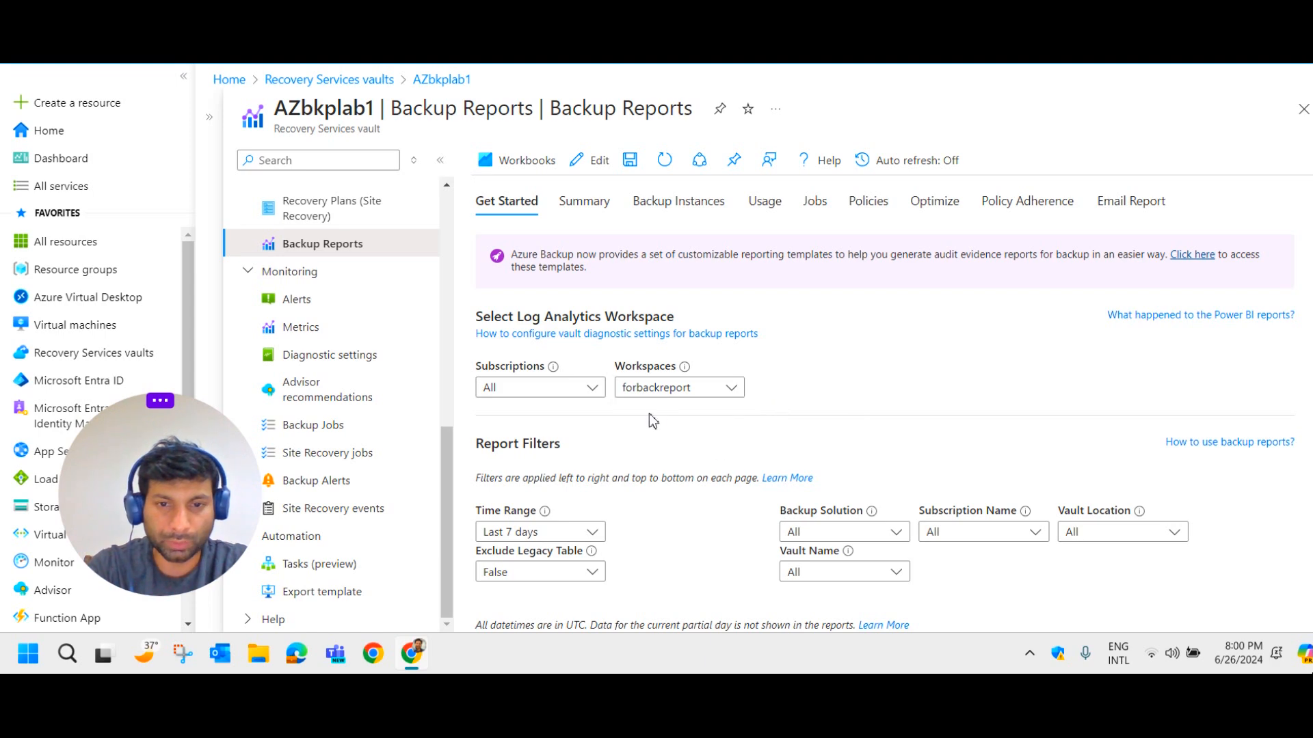
Set the Backup Reports time range to Last 14 days.
scroll(722, 391, down, 4)
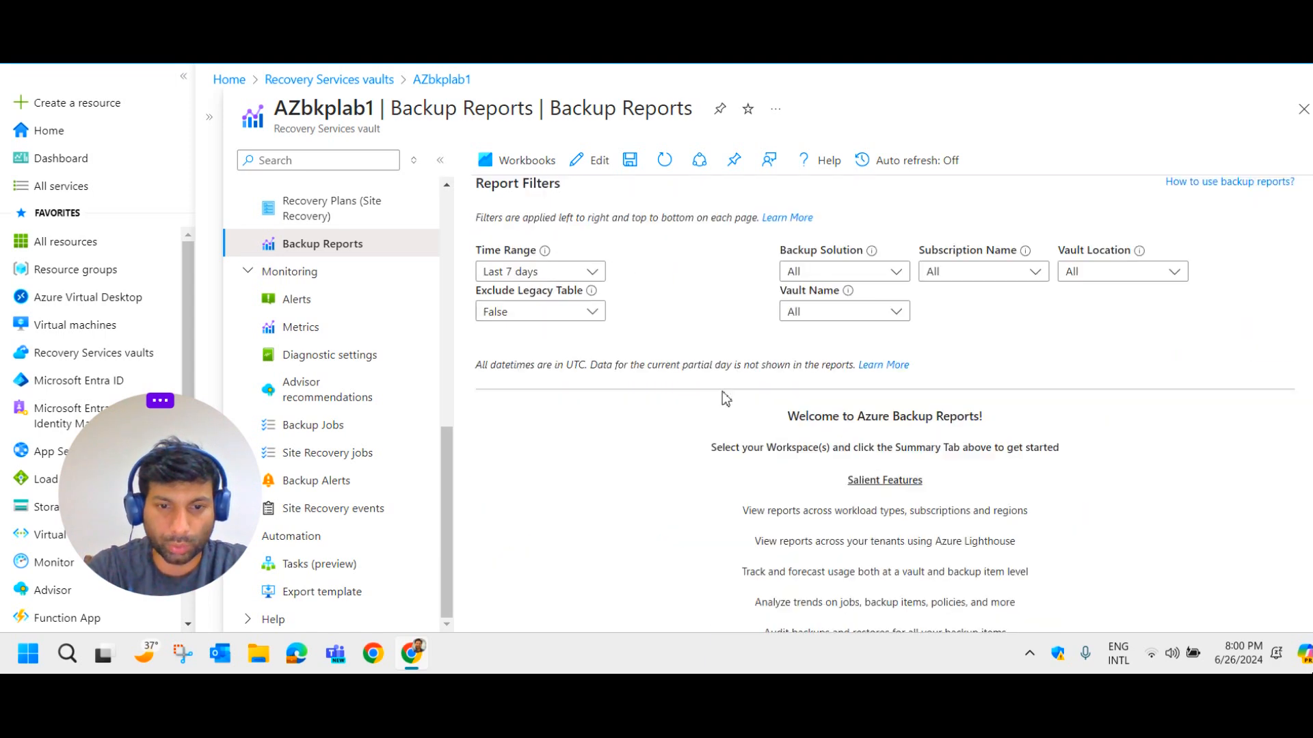
click(585, 273)
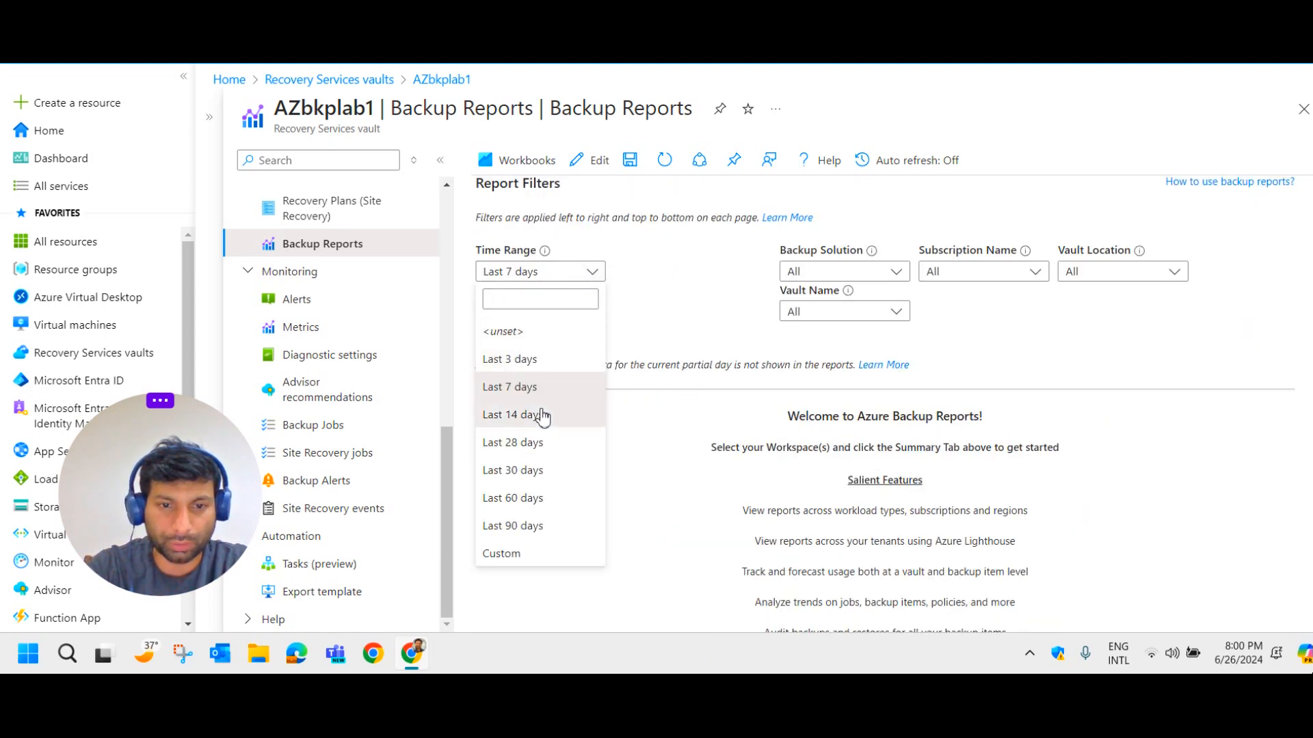
click(545, 418)
click(590, 271)
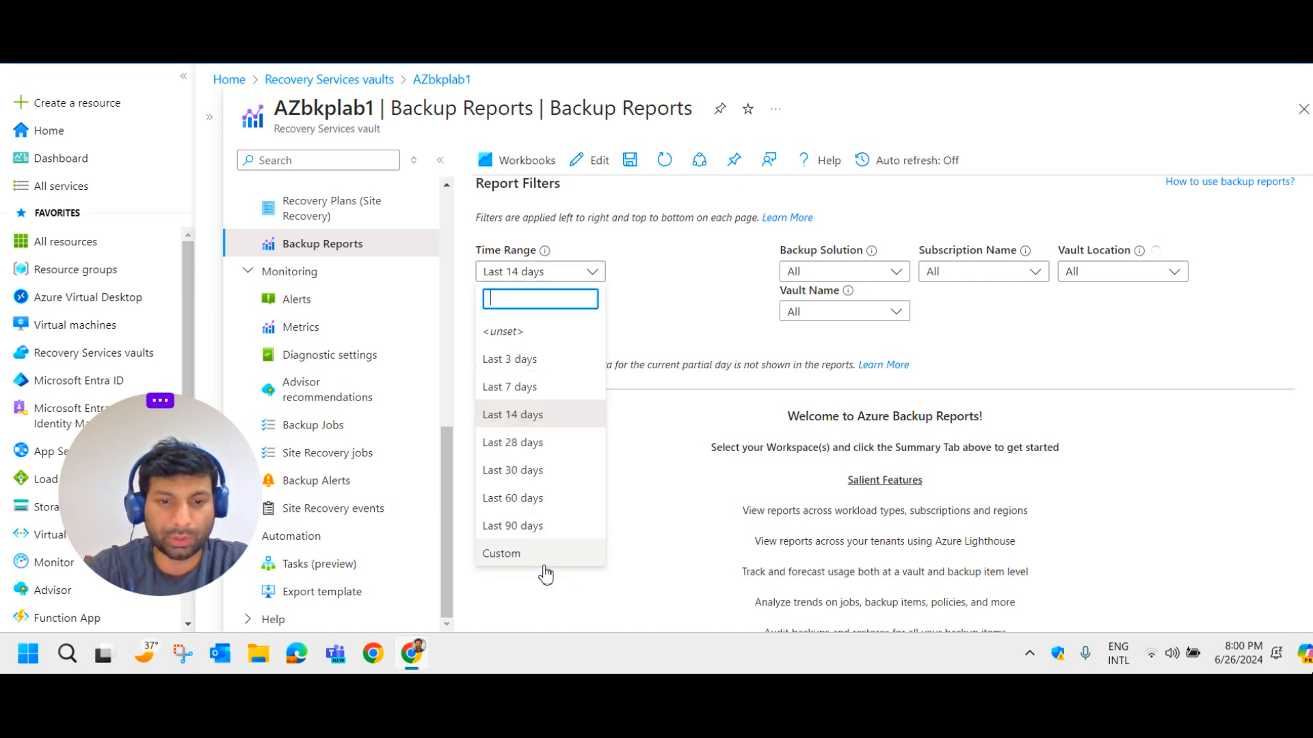
click(666, 346)
Switch from the Summary report to the Backup Instances report.
scroll(880, 328, up, 1)
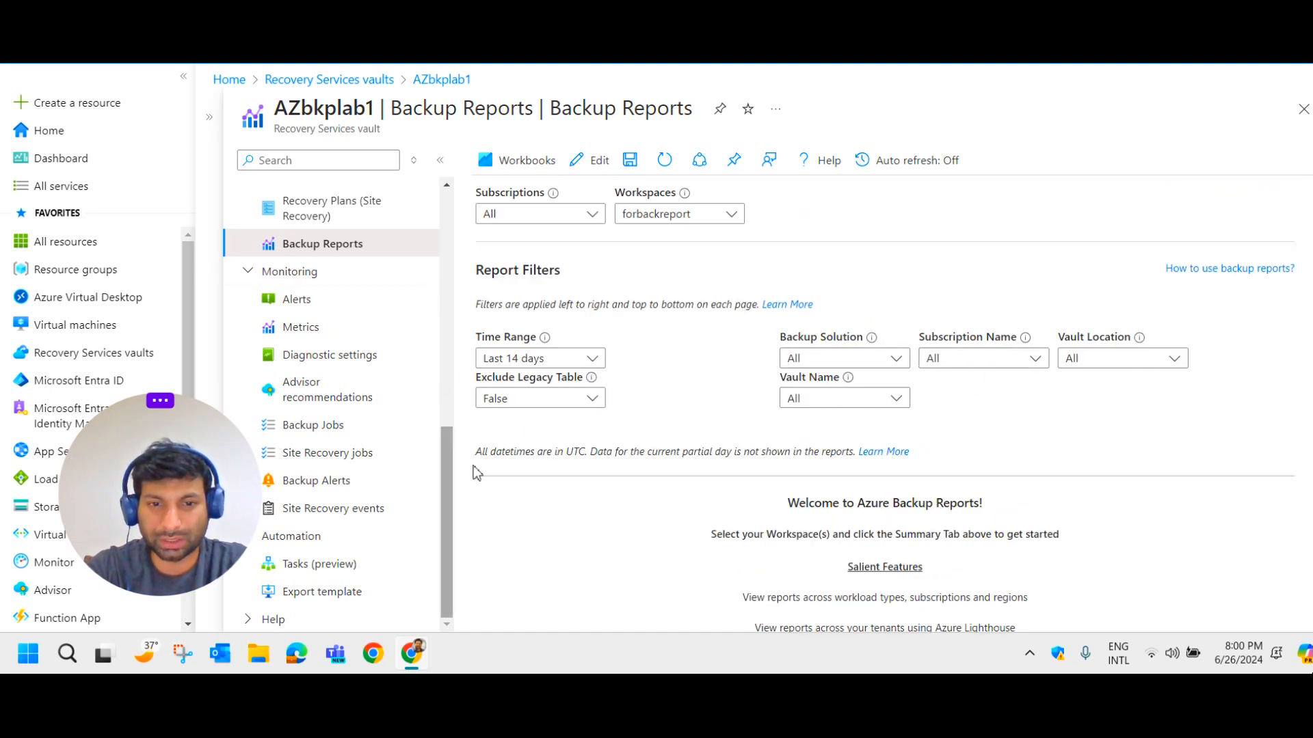
scroll(739, 446, up, 2)
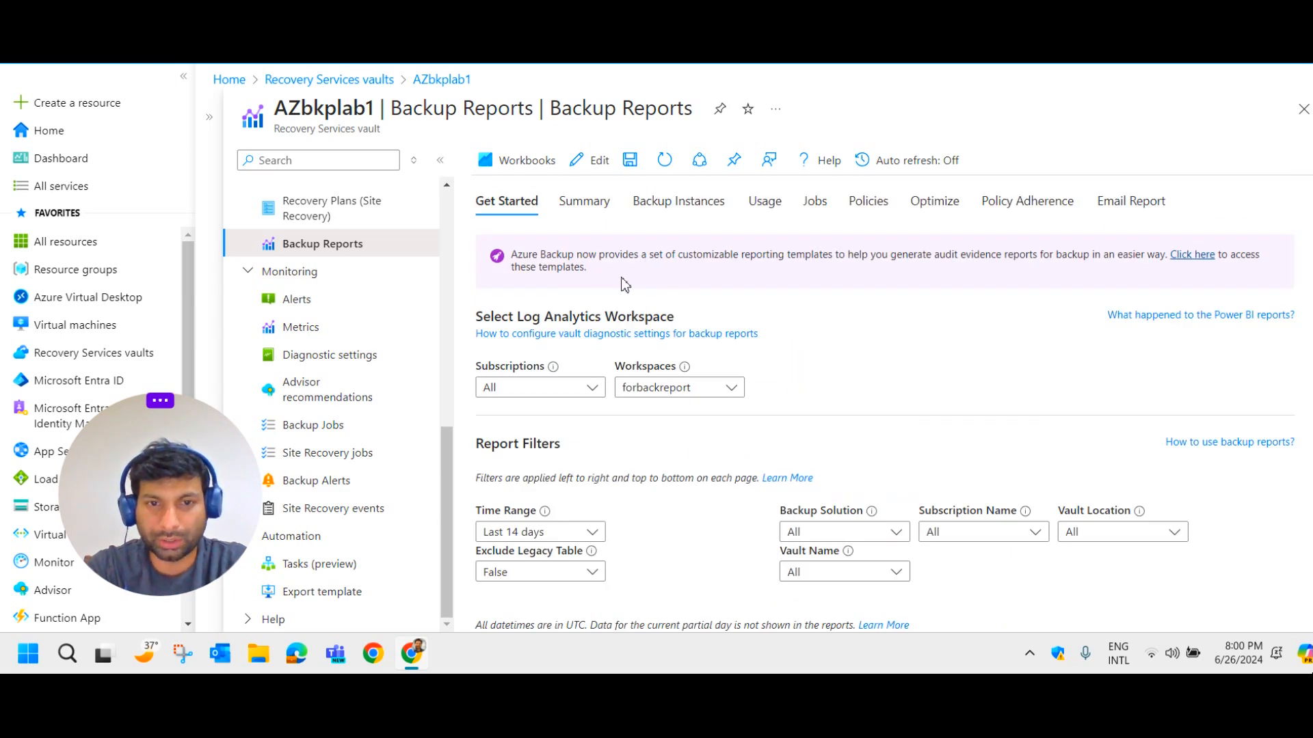
click(585, 205)
click(713, 210)
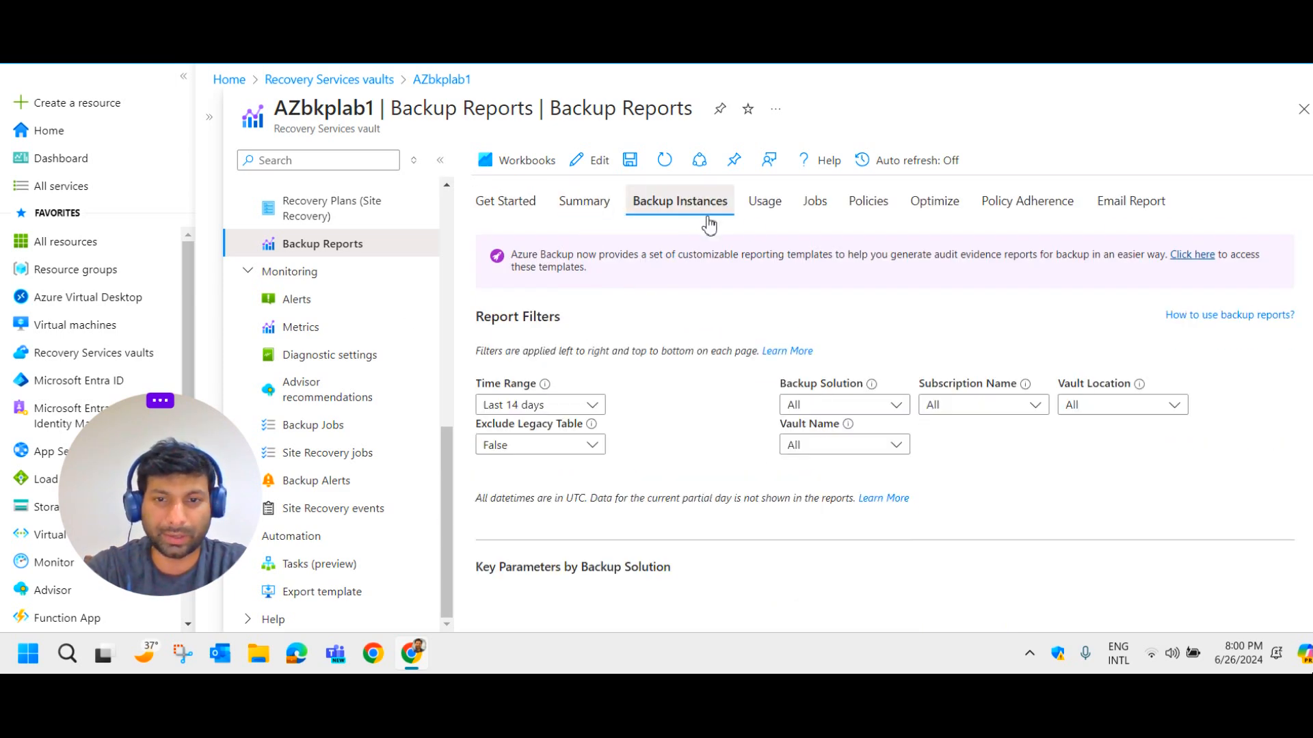
View the Usage report, then open Email Report and review the Create a new task form.
click(769, 209)
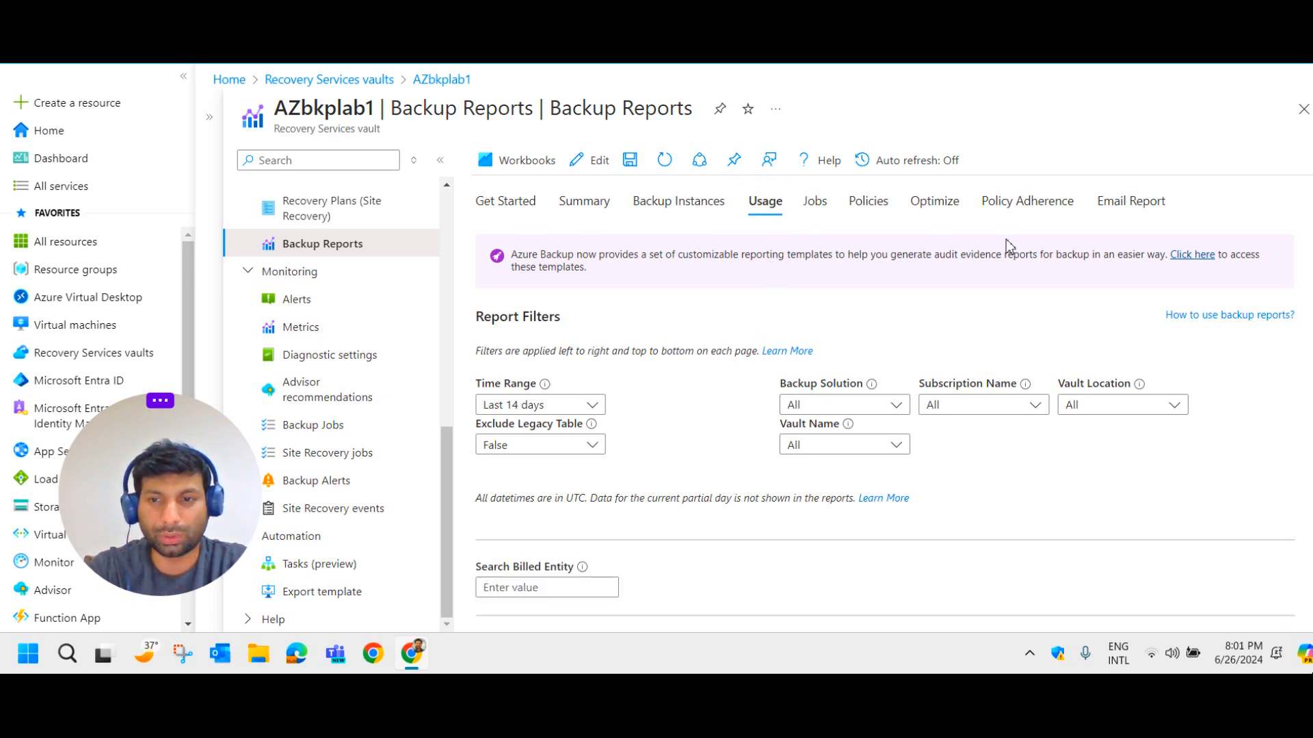
click(1126, 209)
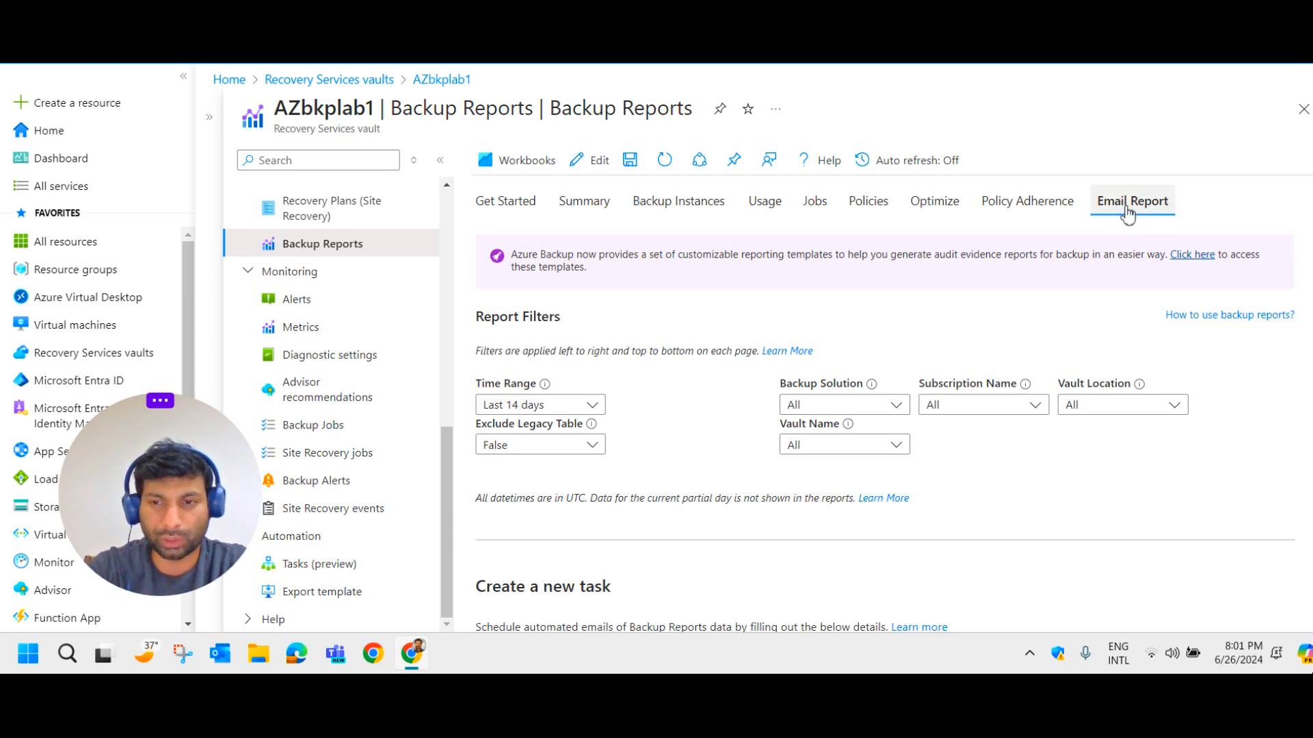
scroll(937, 303, down, 9)
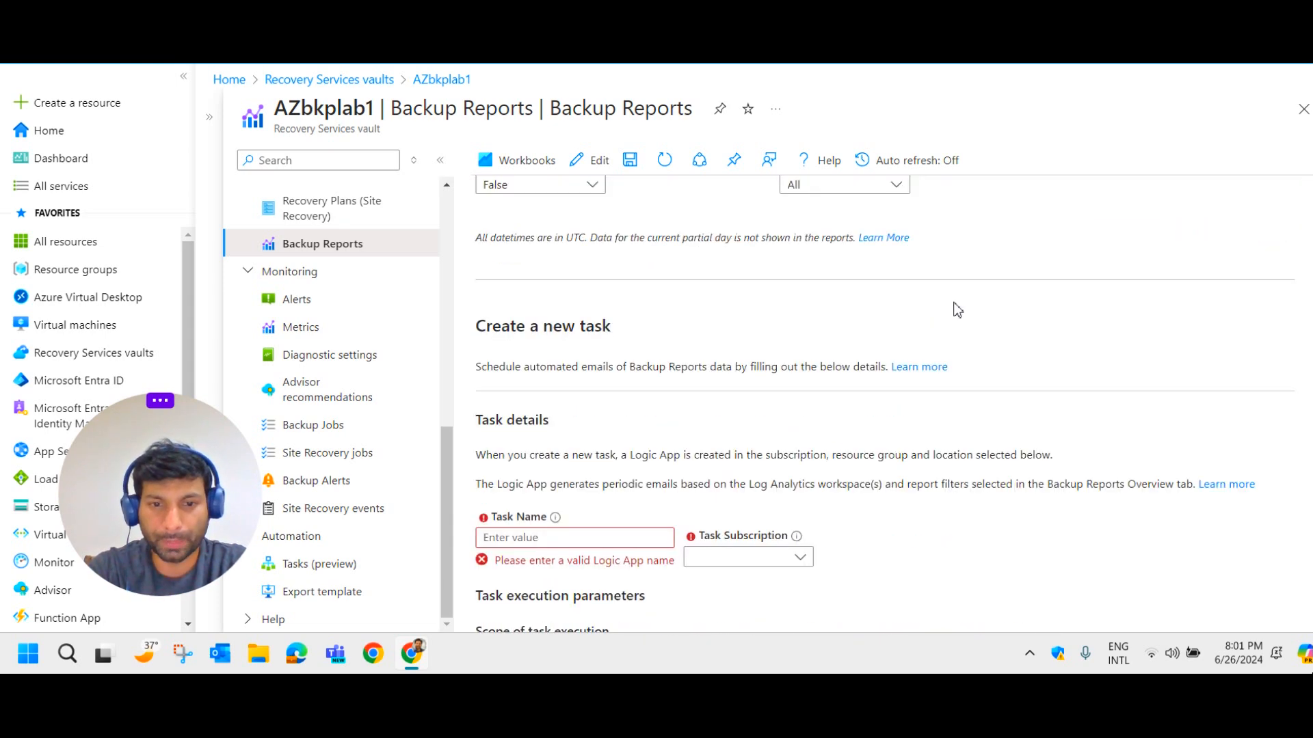
scroll(957, 310, down, 4)
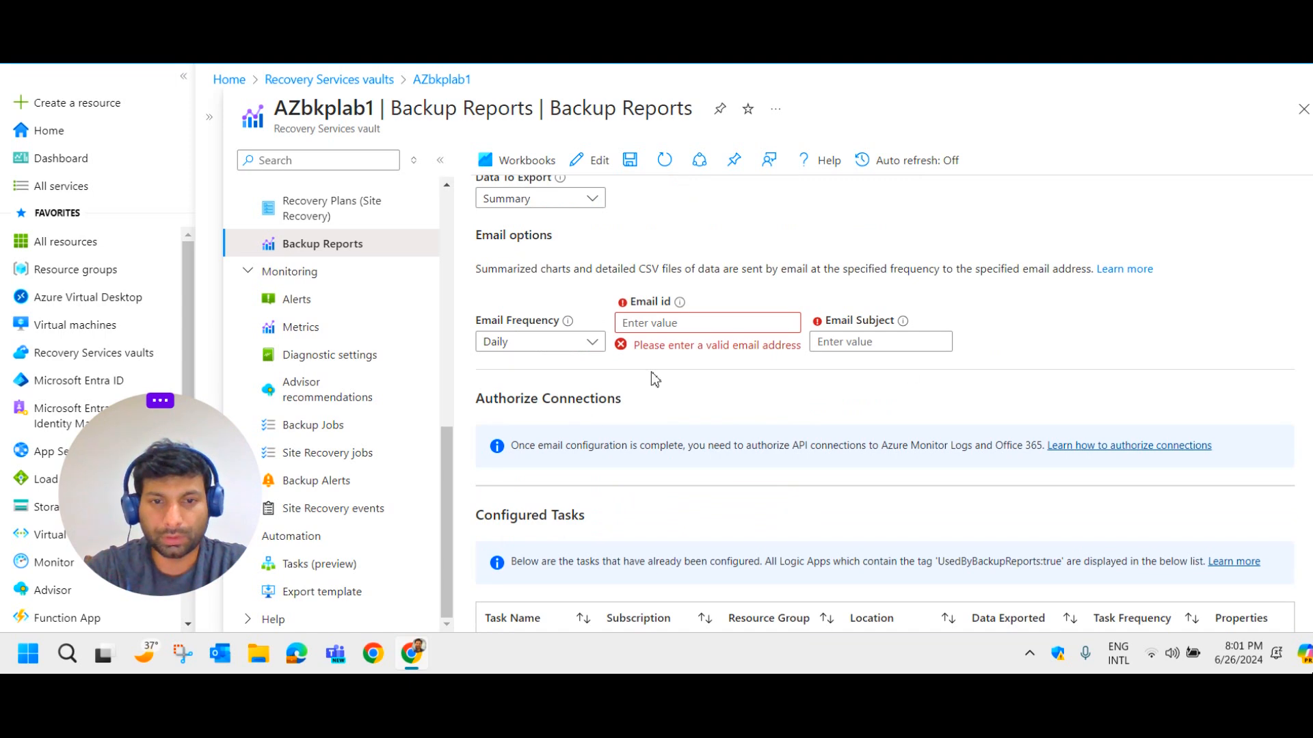
scroll(750, 404, up, 8)
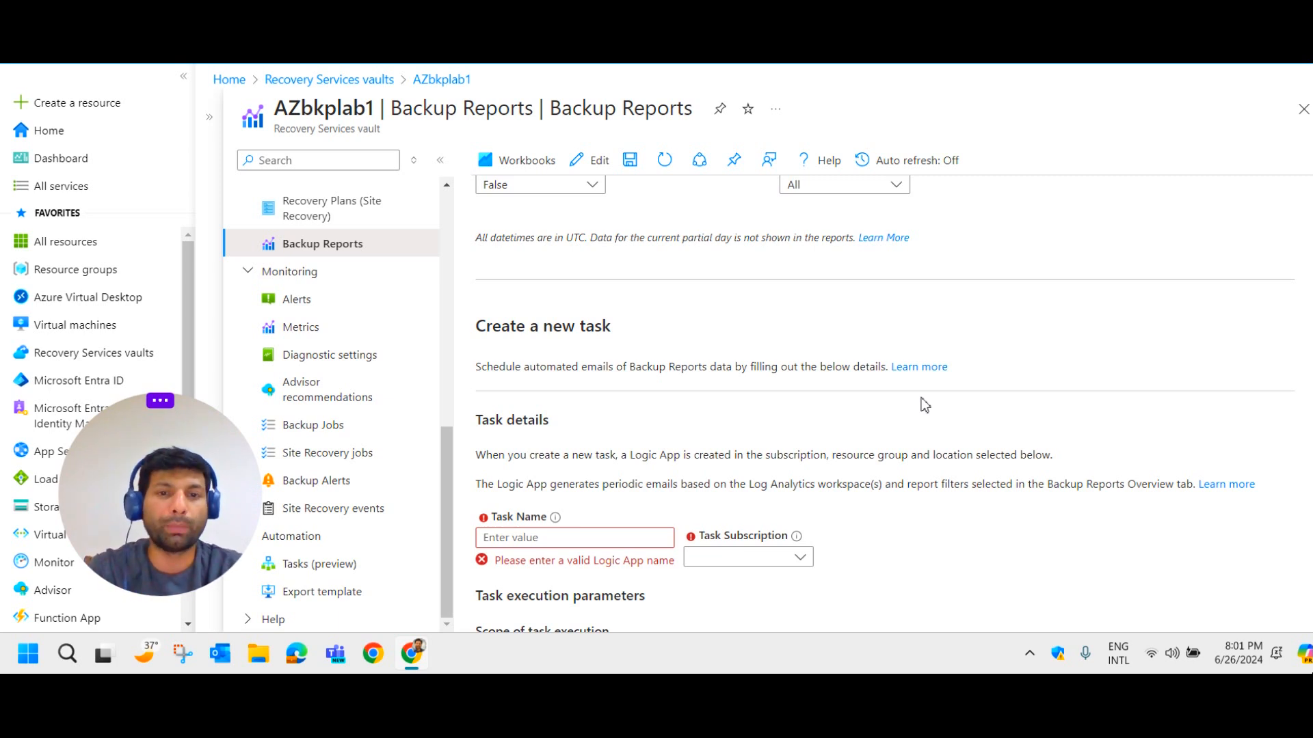
scroll(757, 294, up, 4)
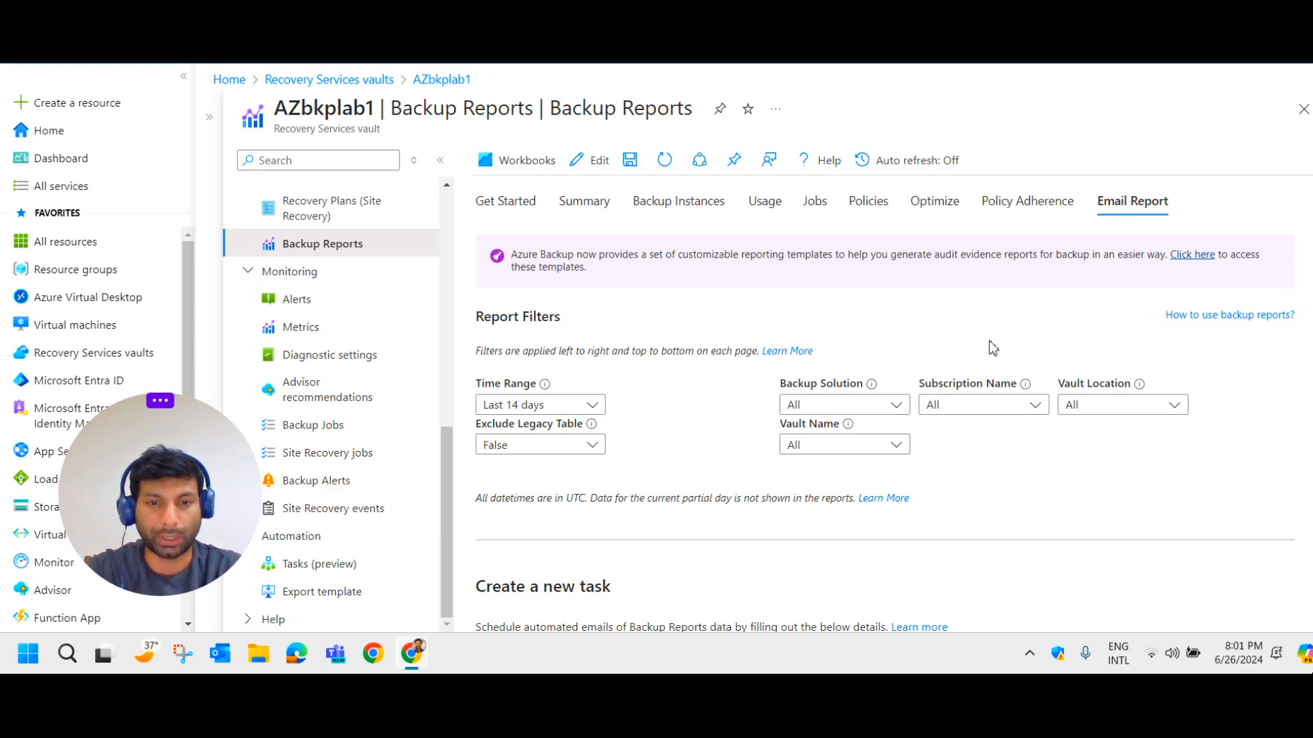
scroll(751, 237, down, 3)
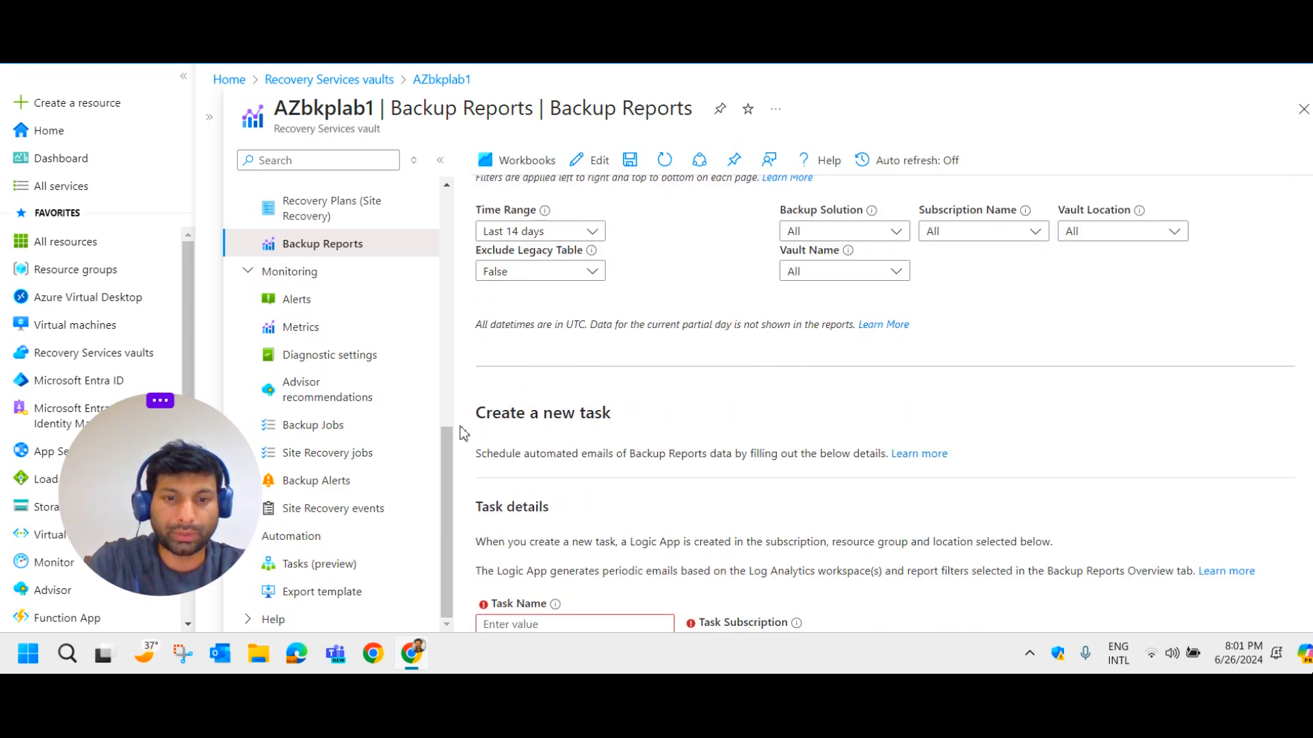
scroll(597, 432, down, 10)
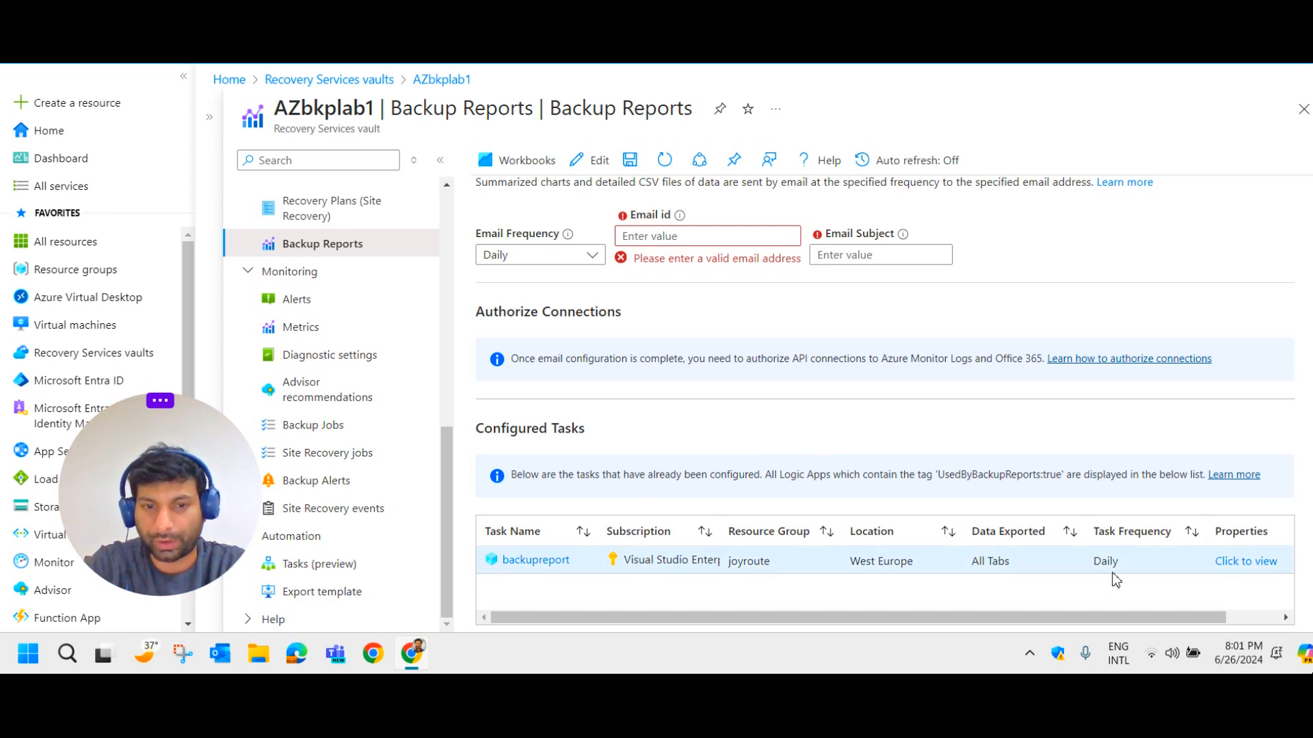
scroll(1025, 547, up, 3)
scroll(1014, 504, down, 3)
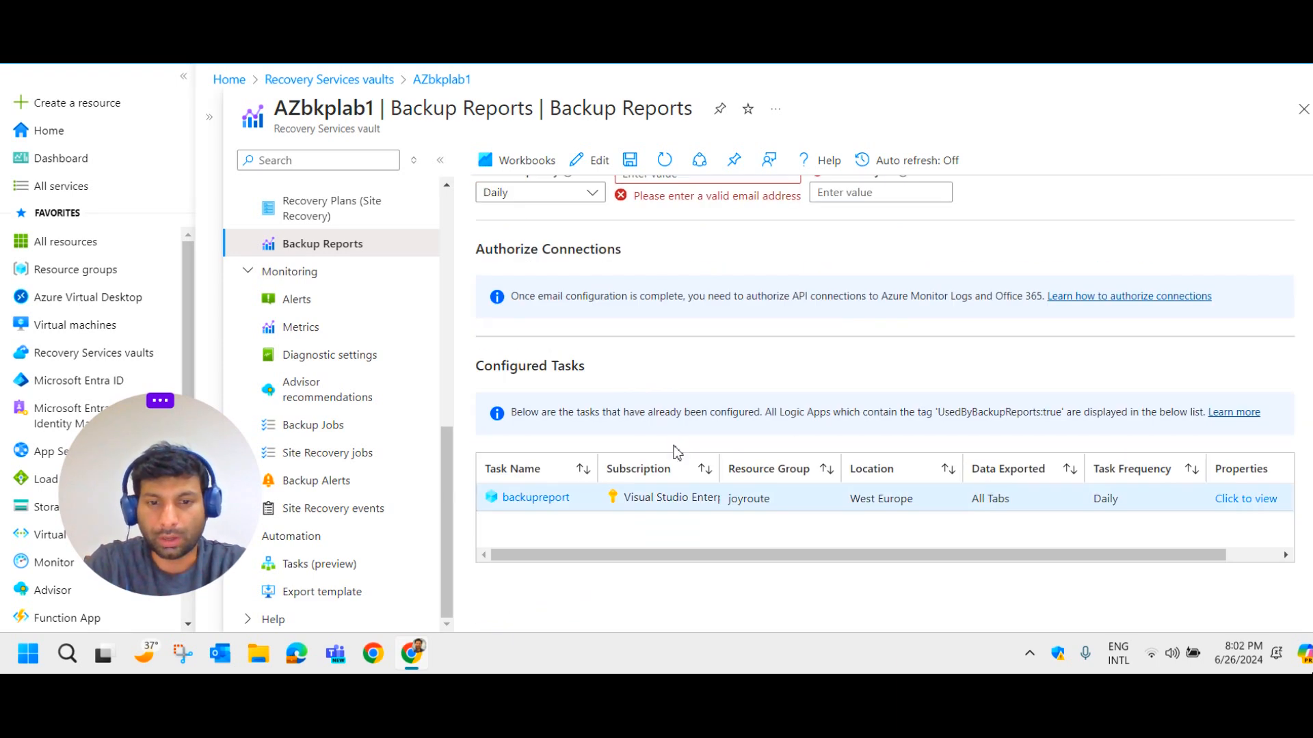
scroll(615, 434, up, 4)
scroll(600, 428, up, 3)
Enter backupreport2 as the new email task's name.
click(569, 299)
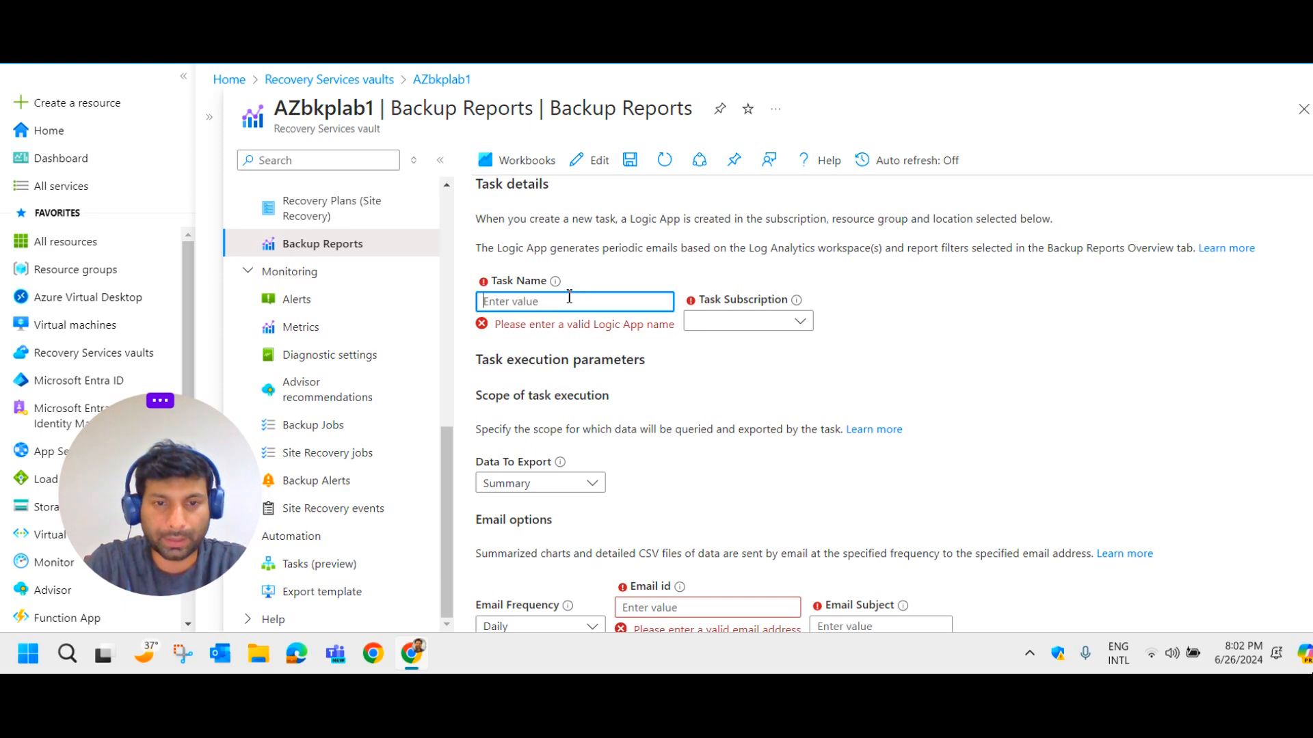
scroll(615, 335, down, 6)
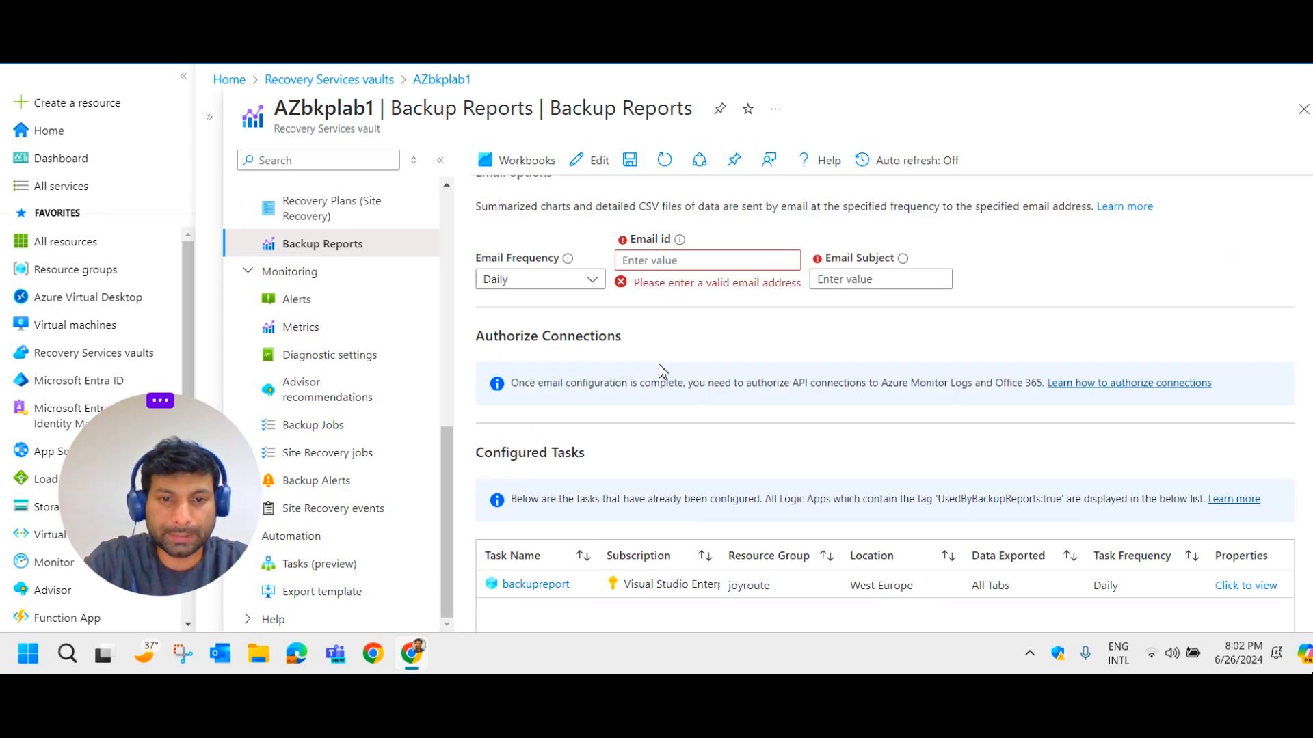
scroll(574, 337, up, 6)
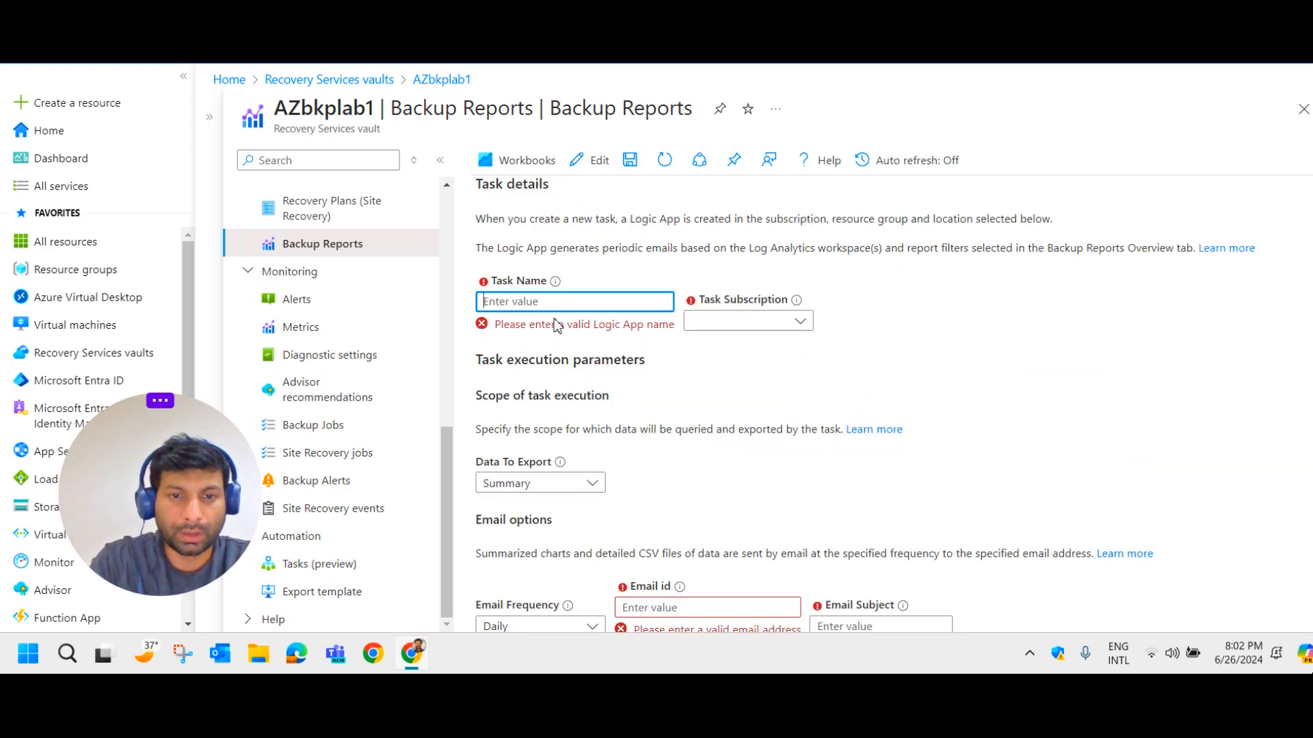
text(backuptask 2)
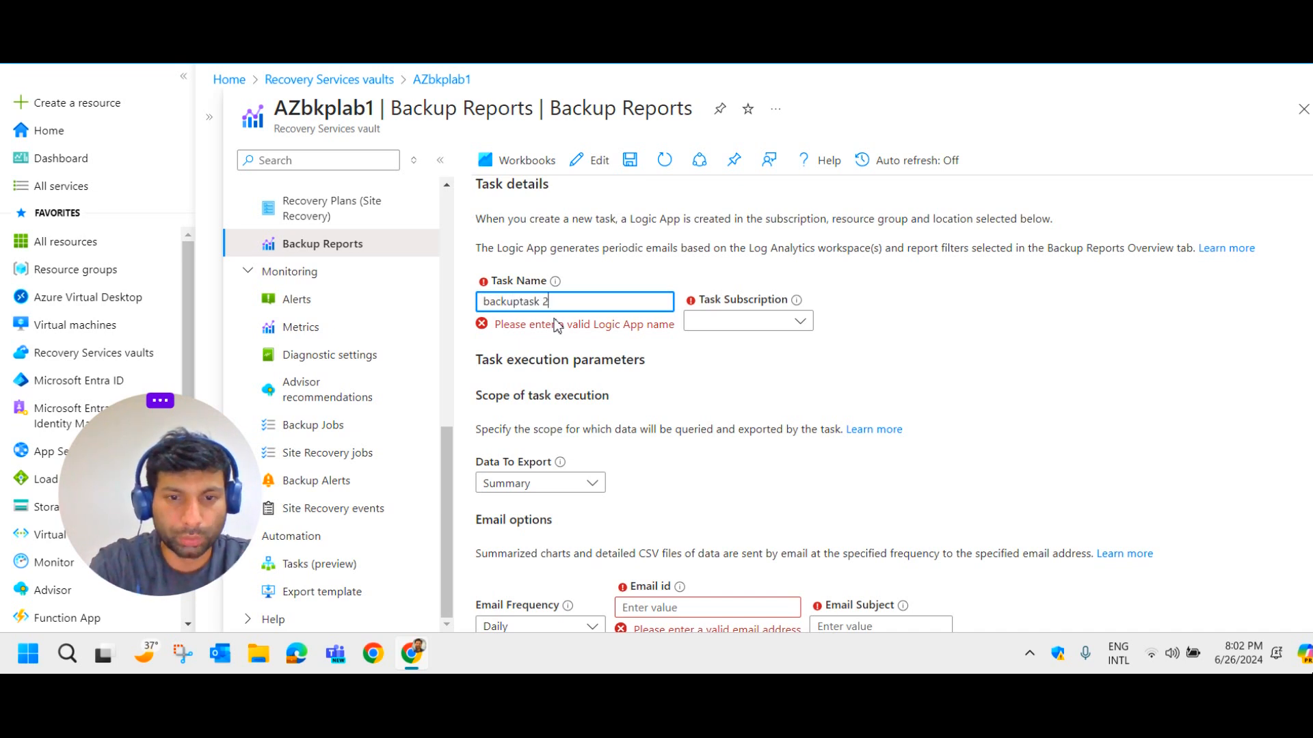
key(BackSpace)
key(BackSpace)
key(BackSpace)
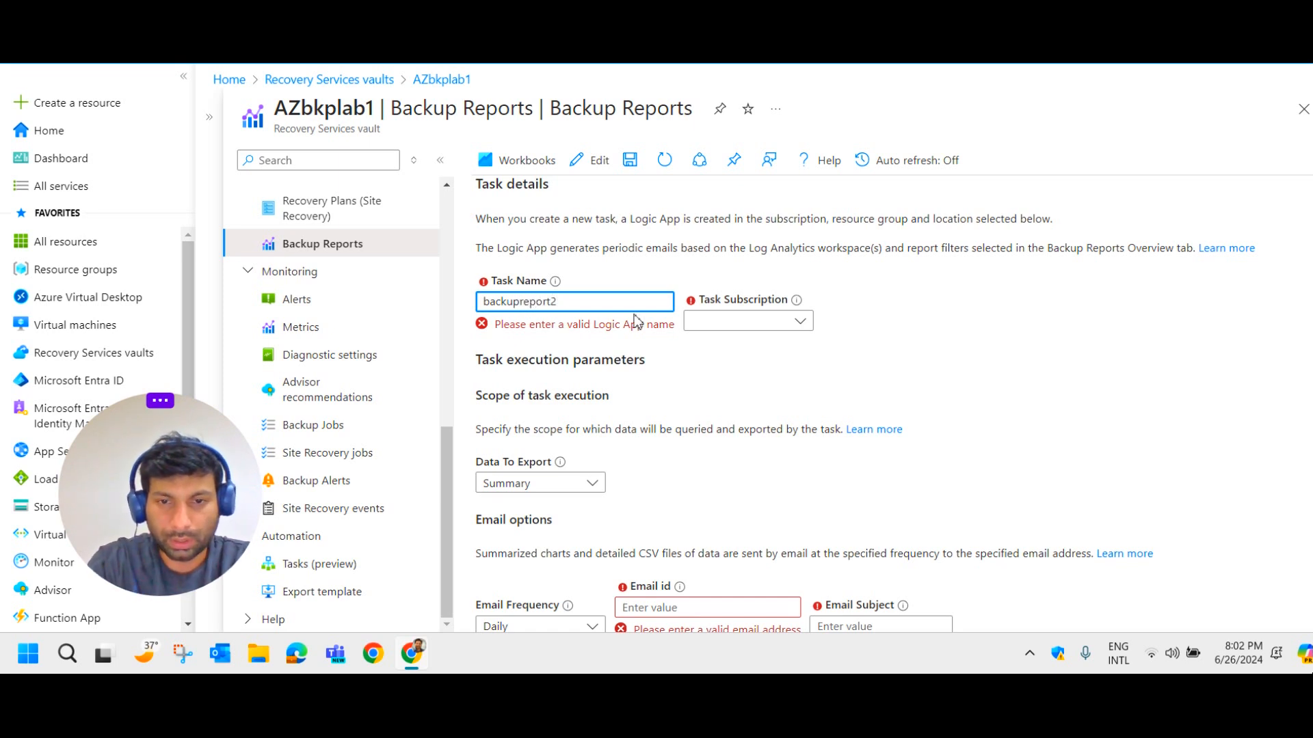
Place the task in Visual Studio Enterprise, resource group JOYRoute, location West Europe.
click(796, 321)
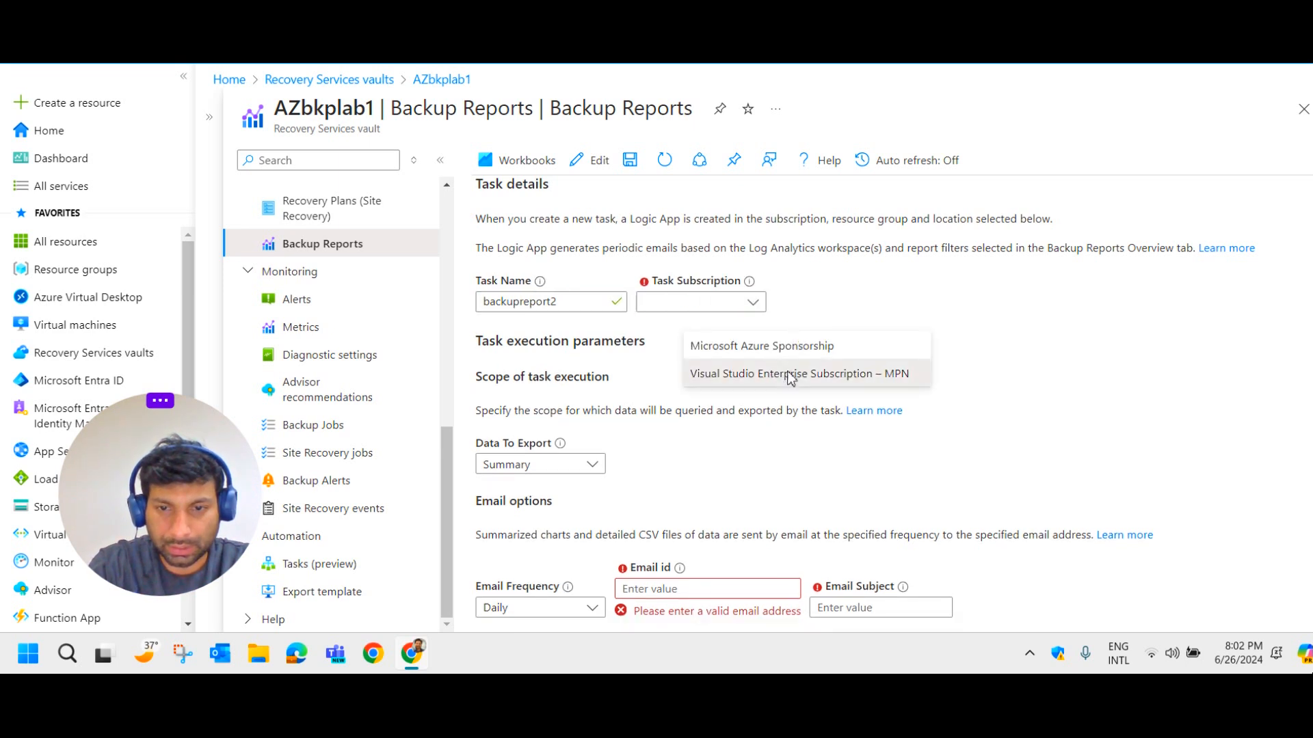
click(786, 373)
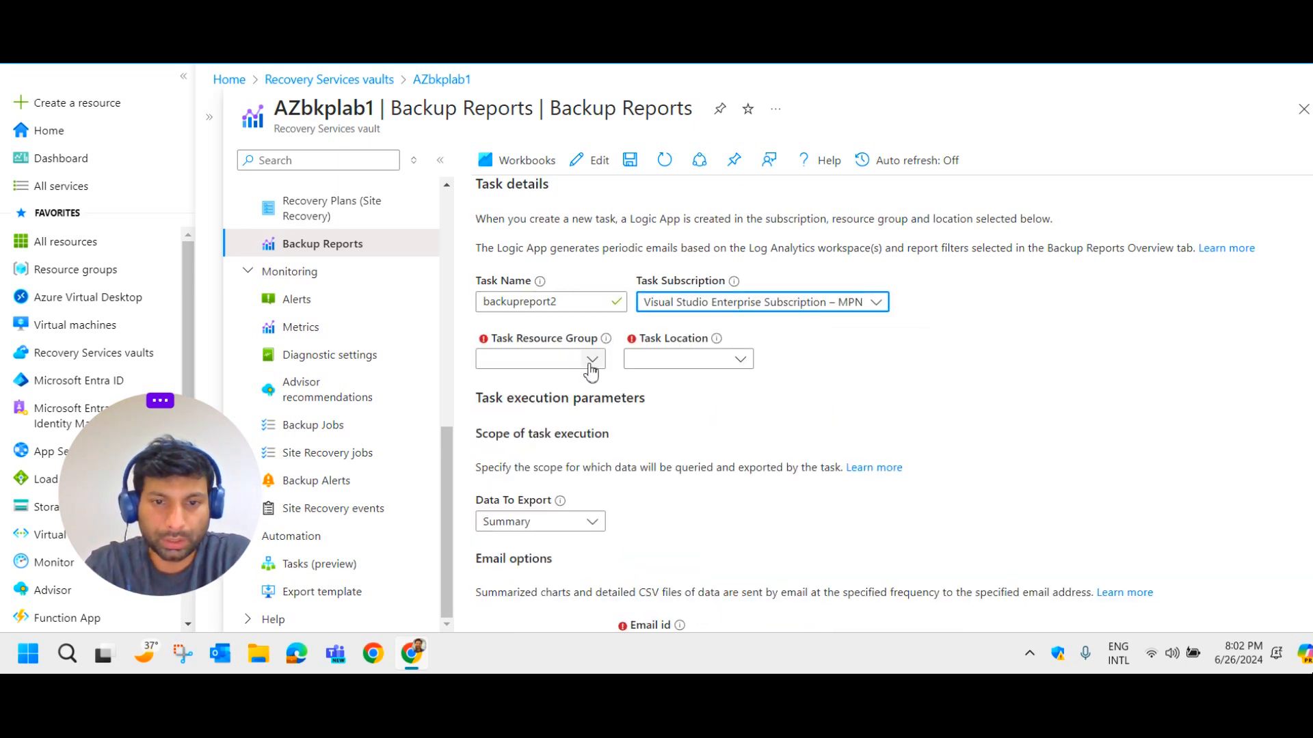
click(589, 360)
click(555, 455)
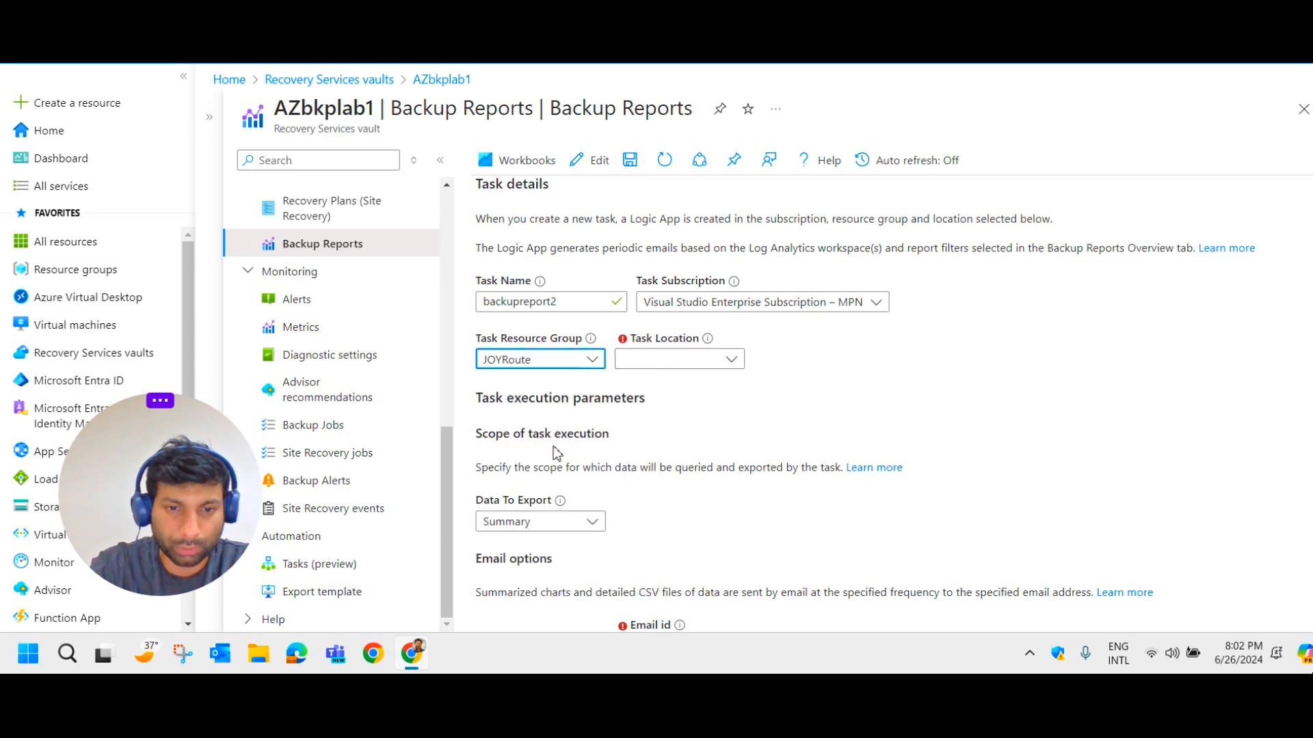
click(731, 360)
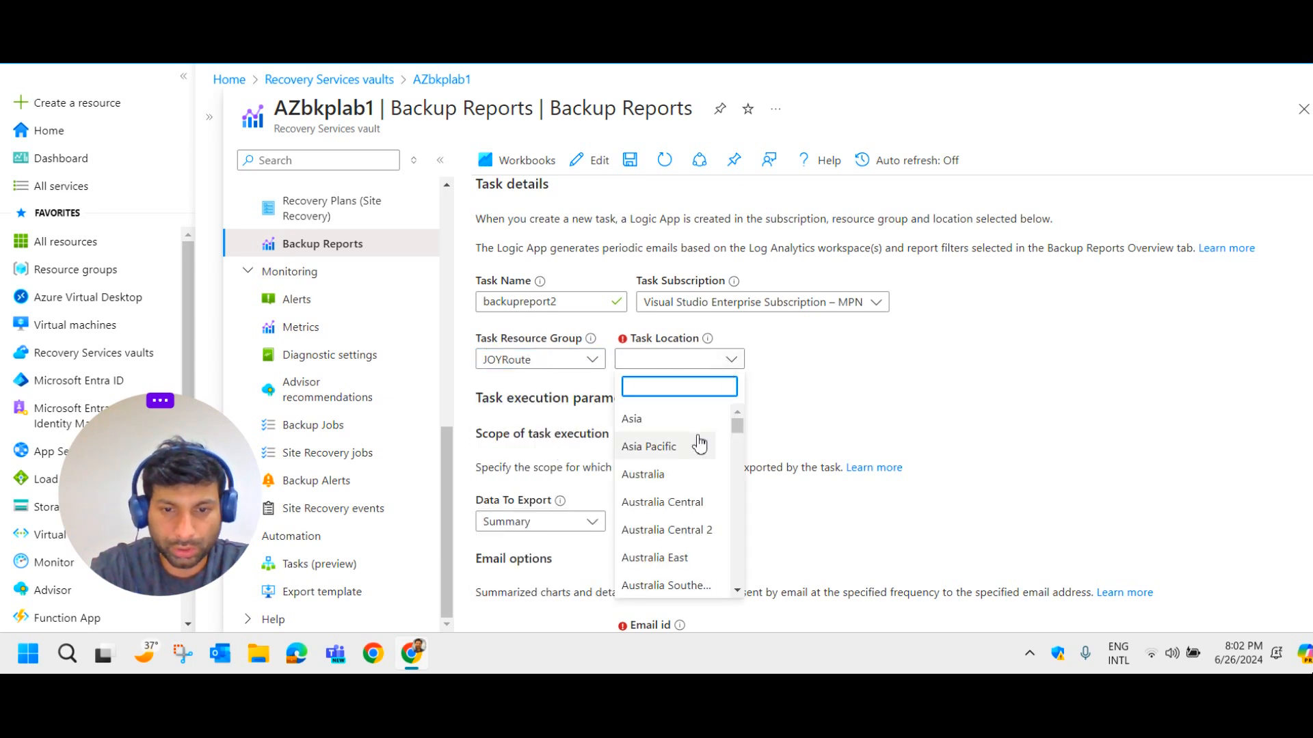
text(west)
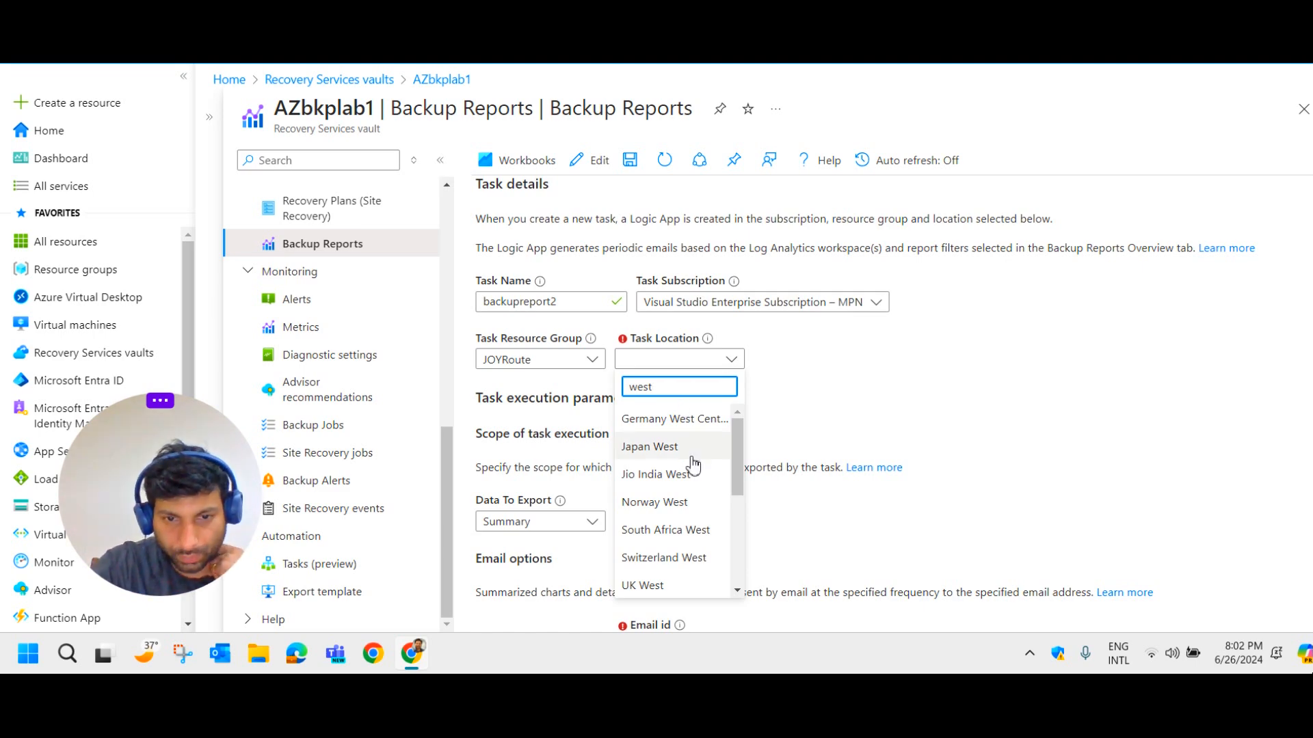
scroll(694, 472, down, 2)
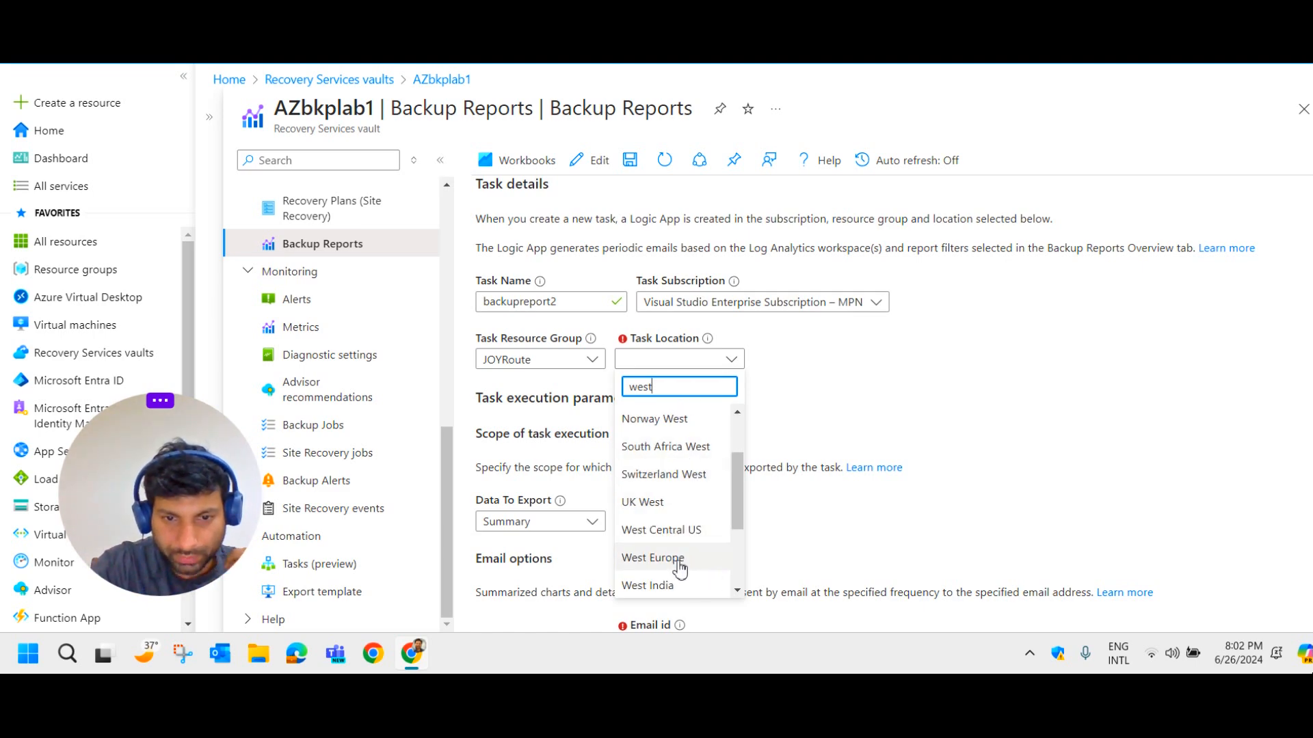
click(712, 555)
scroll(787, 411, down, 3)
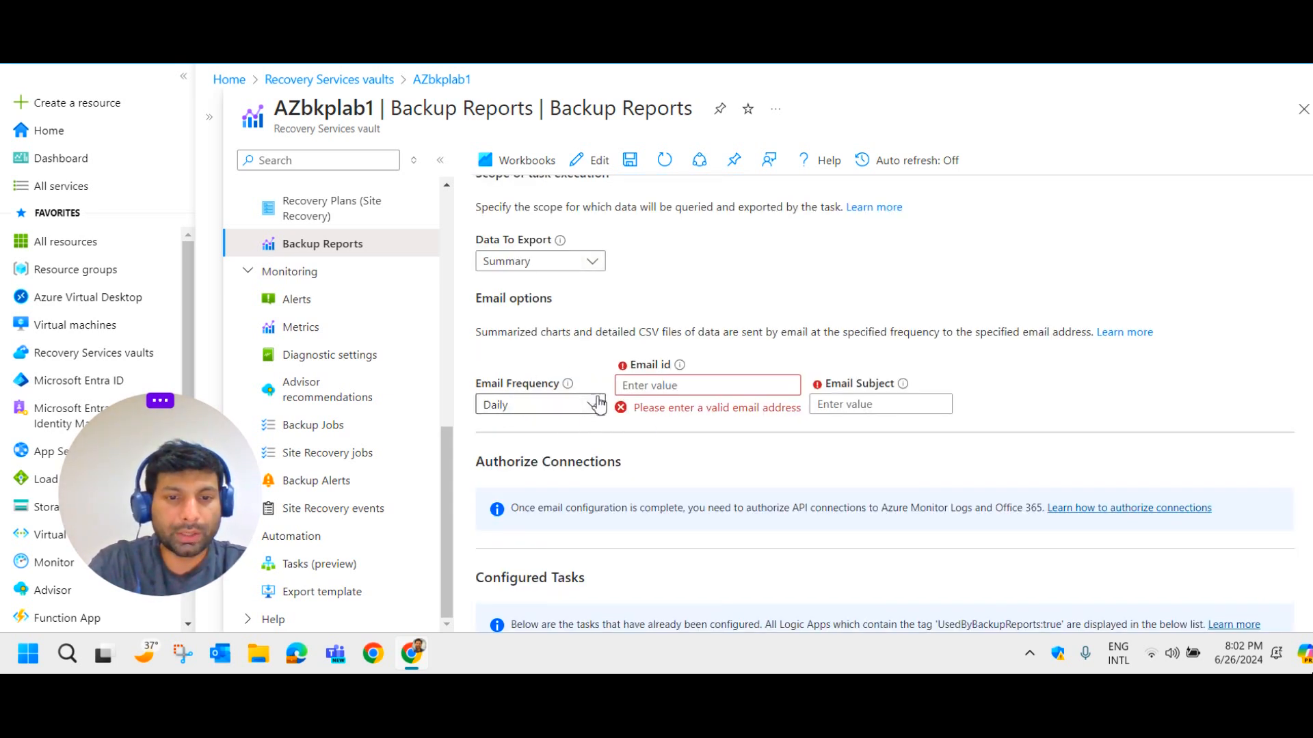
Set the email frequency to Weekly and enter the recipient's e-mail address.
click(598, 410)
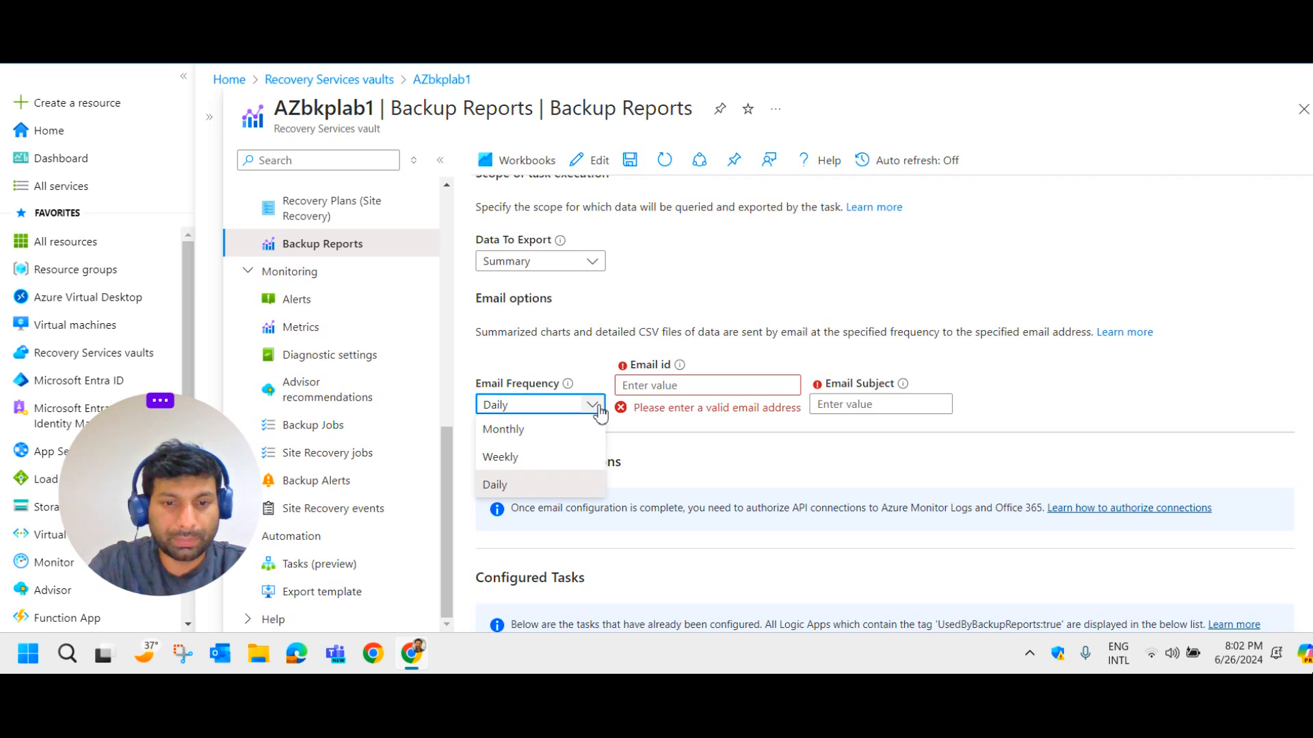
click(523, 458)
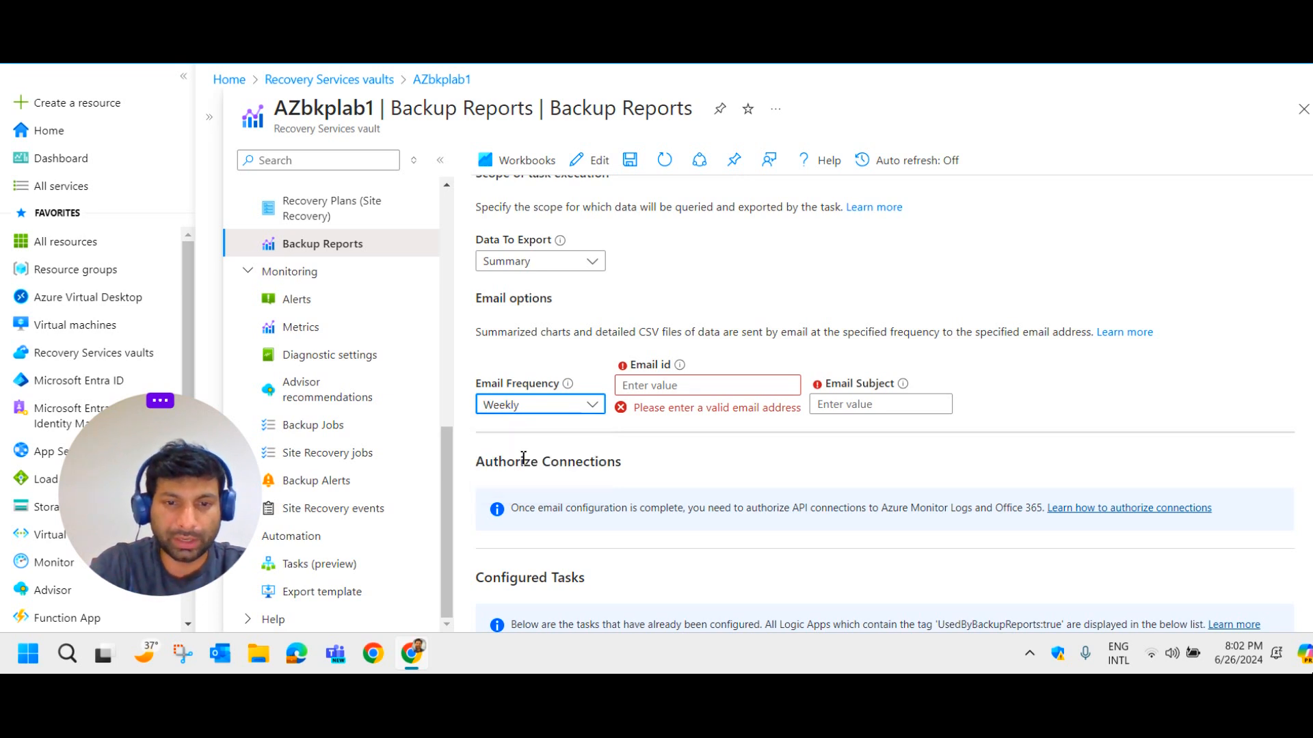
click(703, 386)
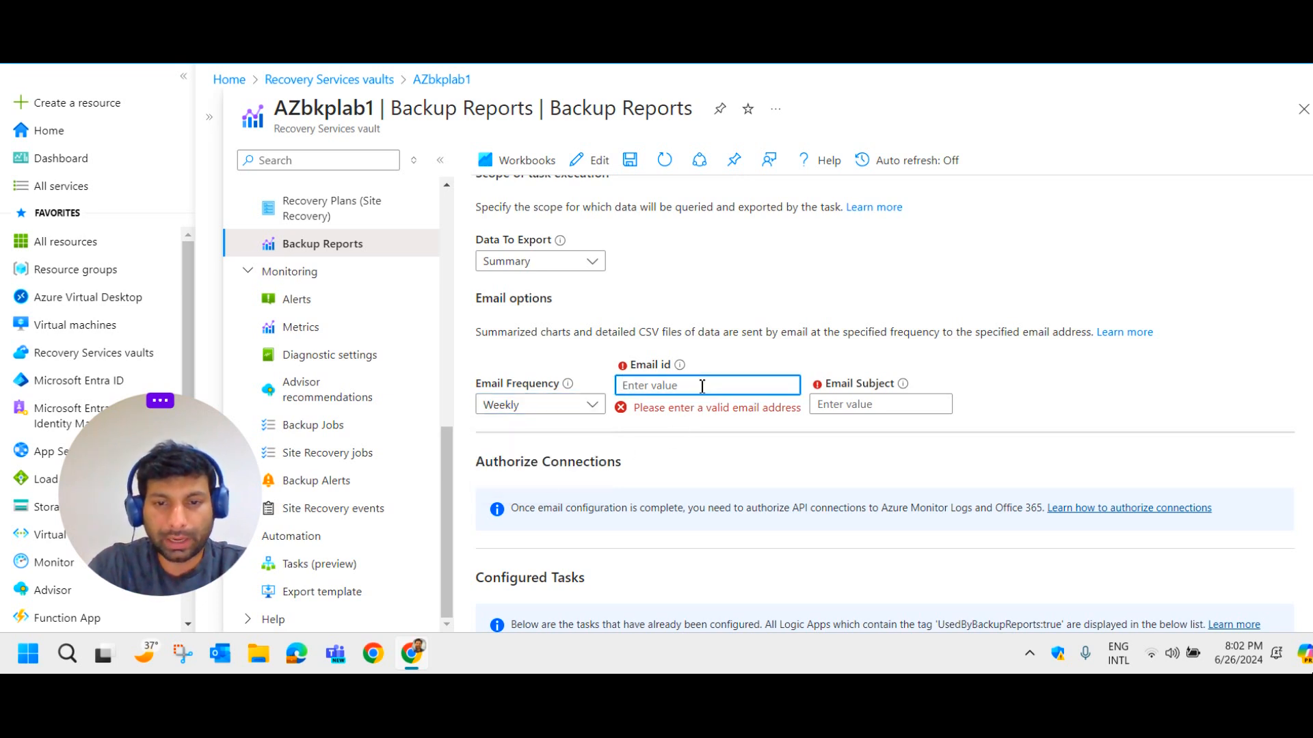
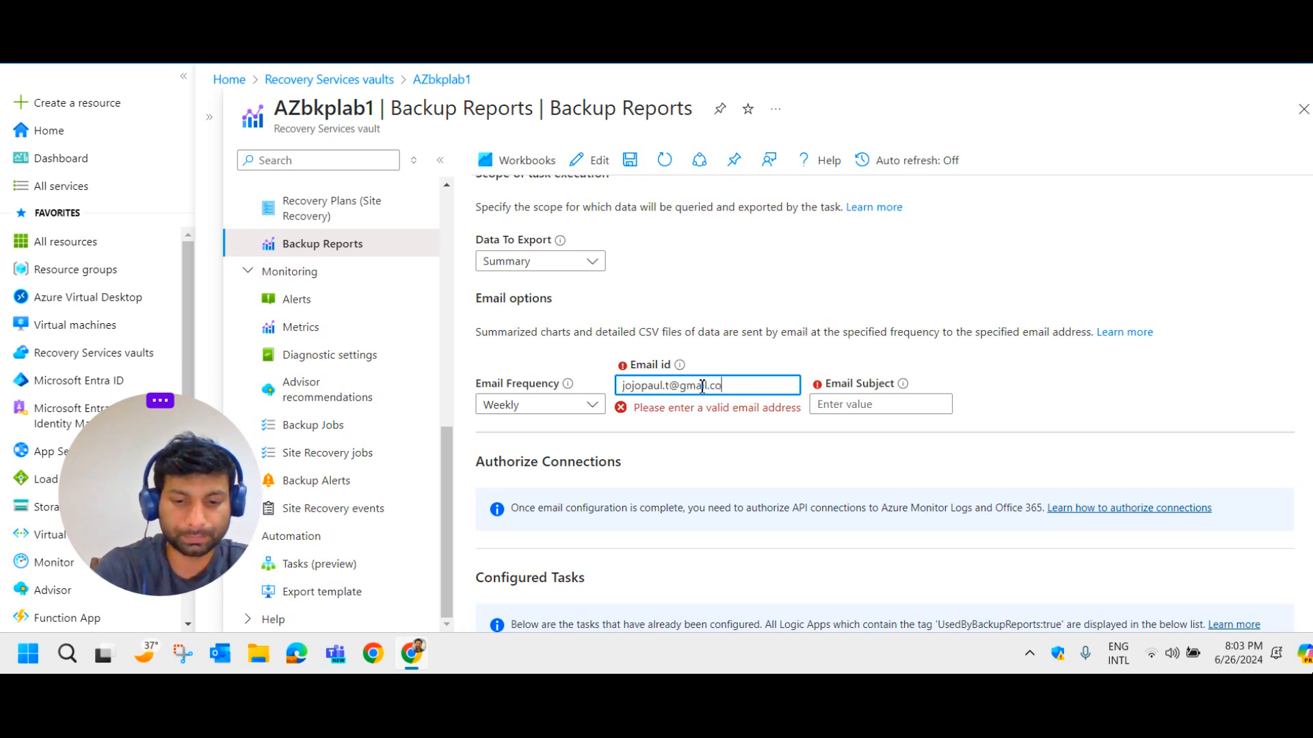
Give the email the subject 'Backup report Weekly' and commit it.
click(846, 385)
text(Ba)
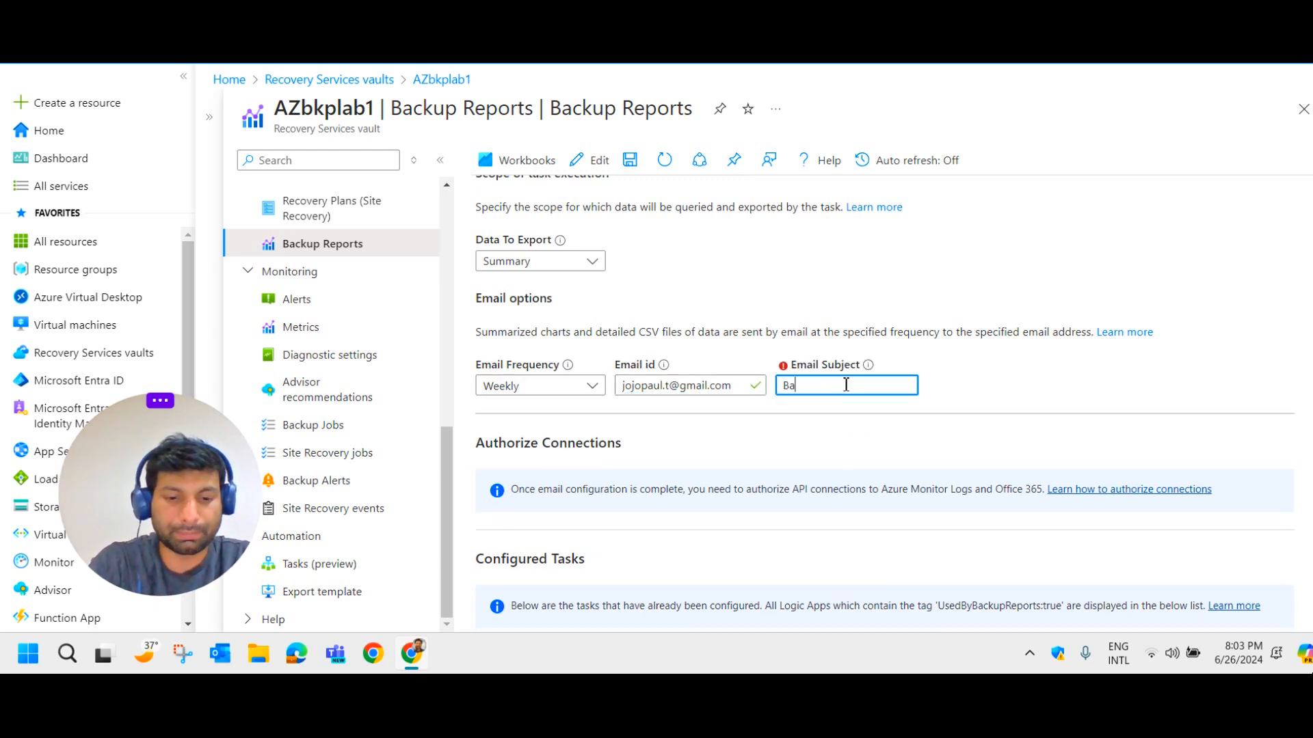
text(ckup repo)
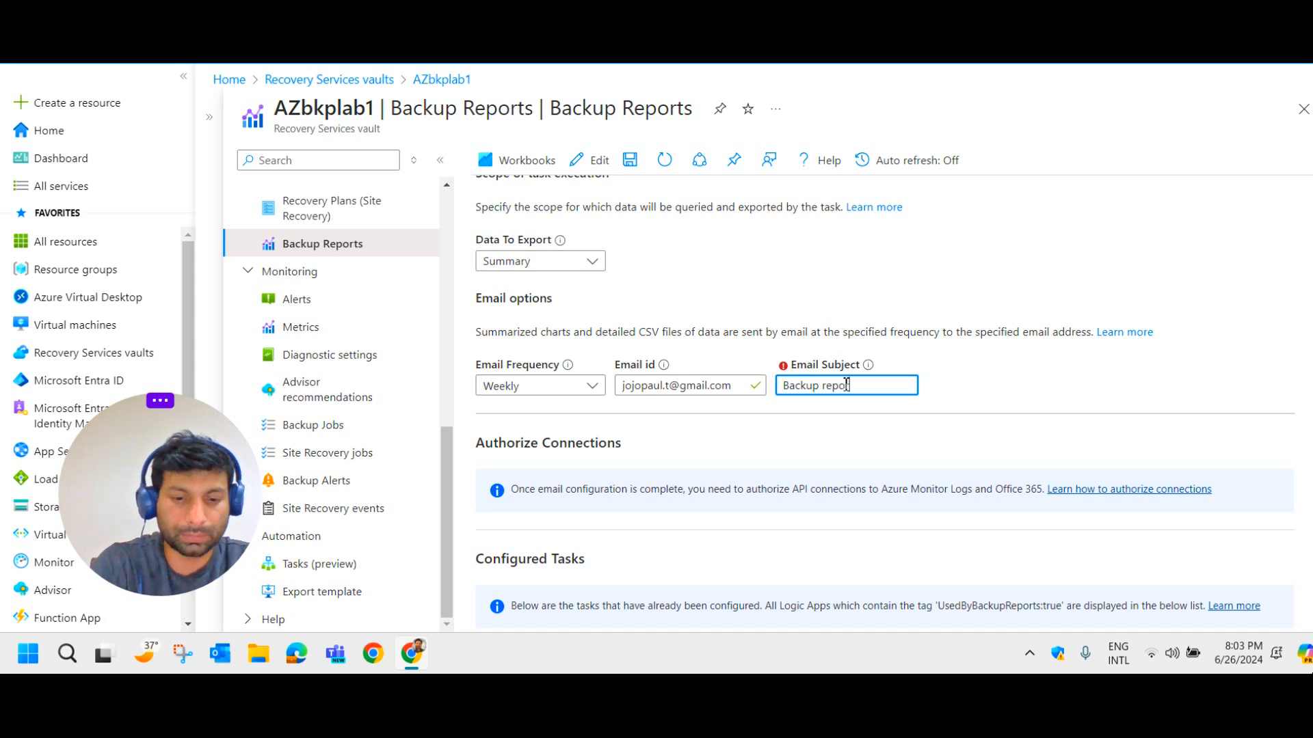
text(rt Weekly)
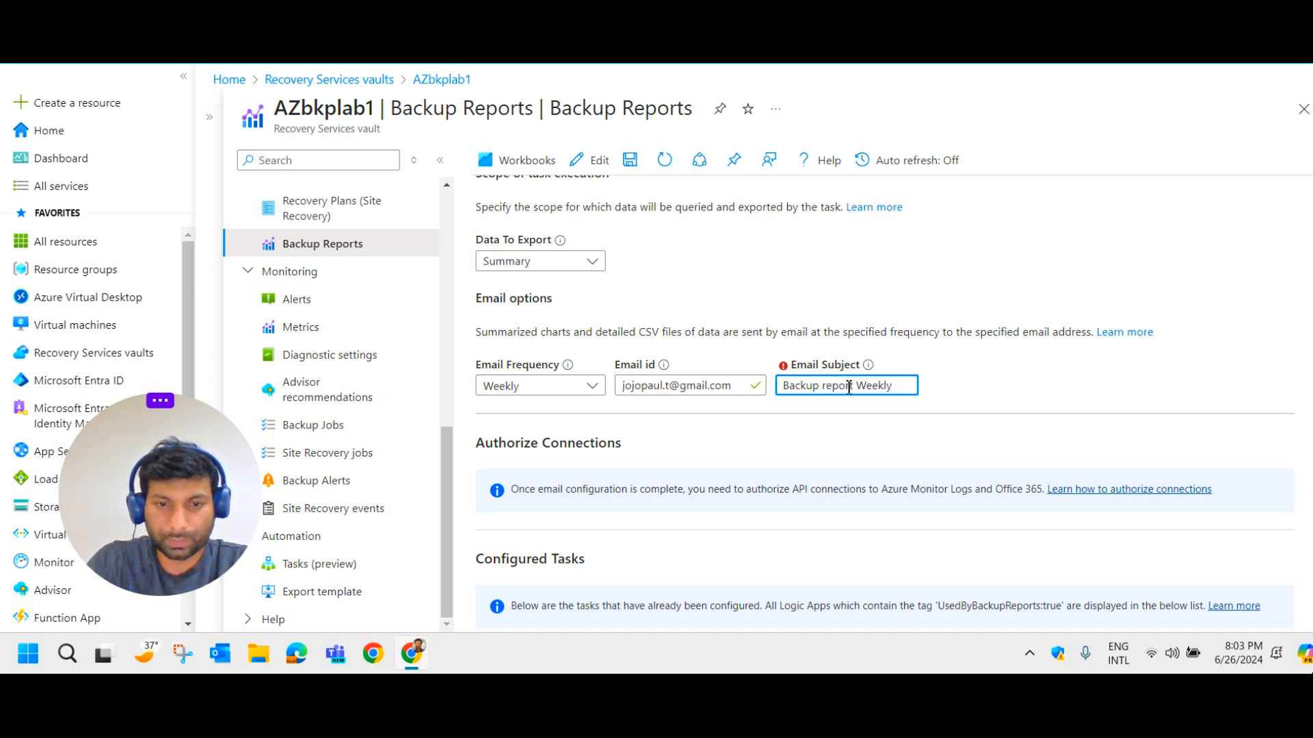
scroll(846, 397, down, 3)
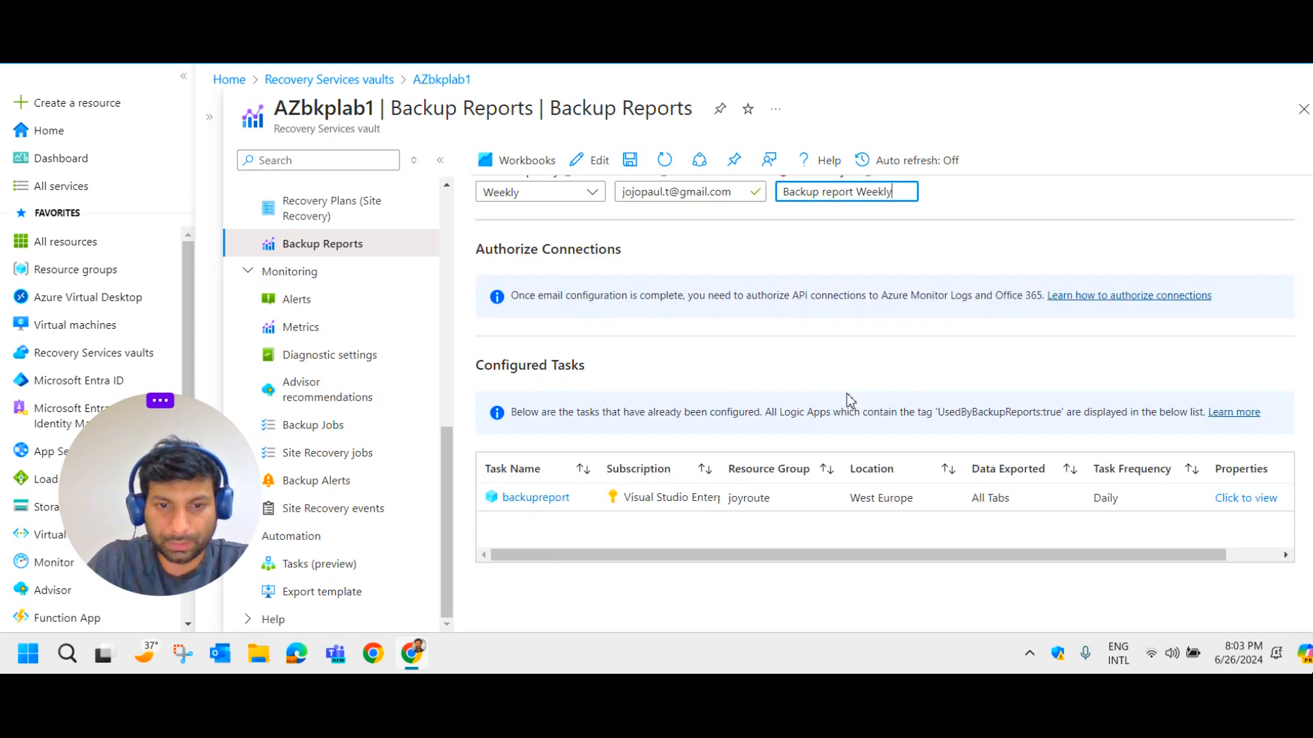
scroll(748, 346, up, 1)
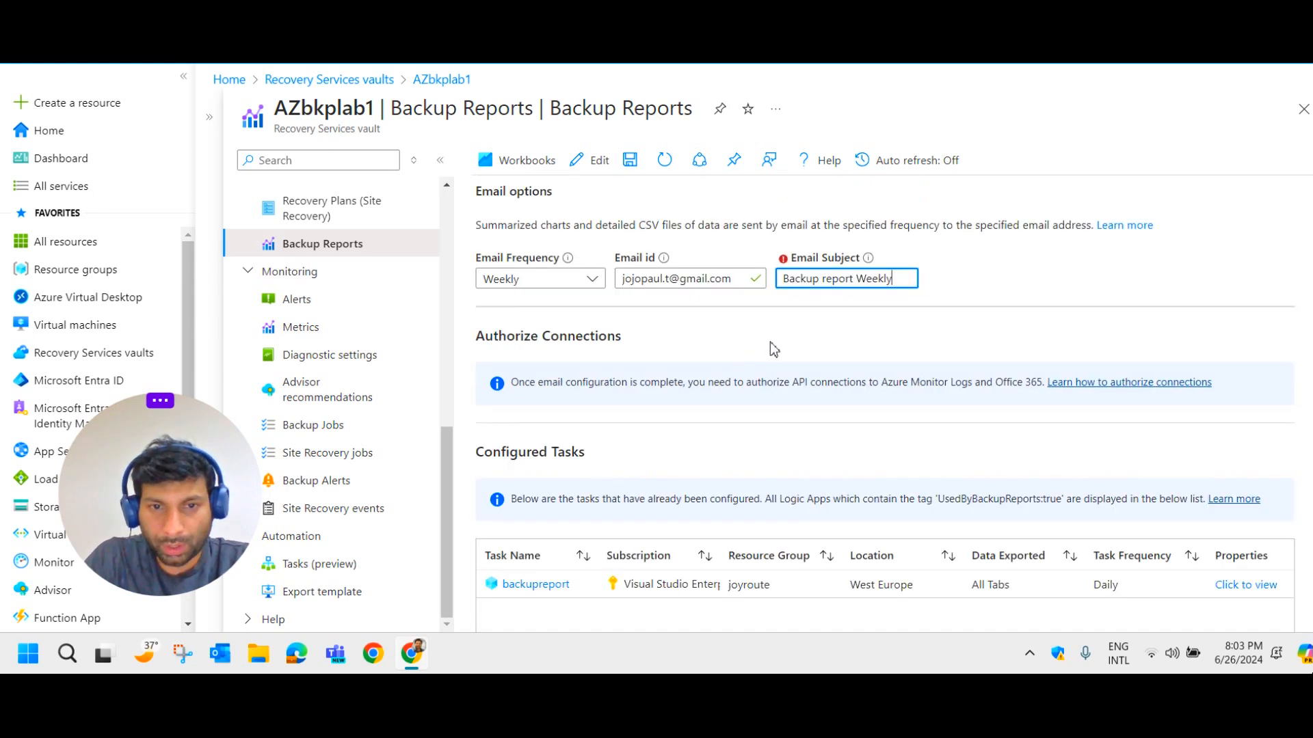
drag(629, 350, 484, 351)
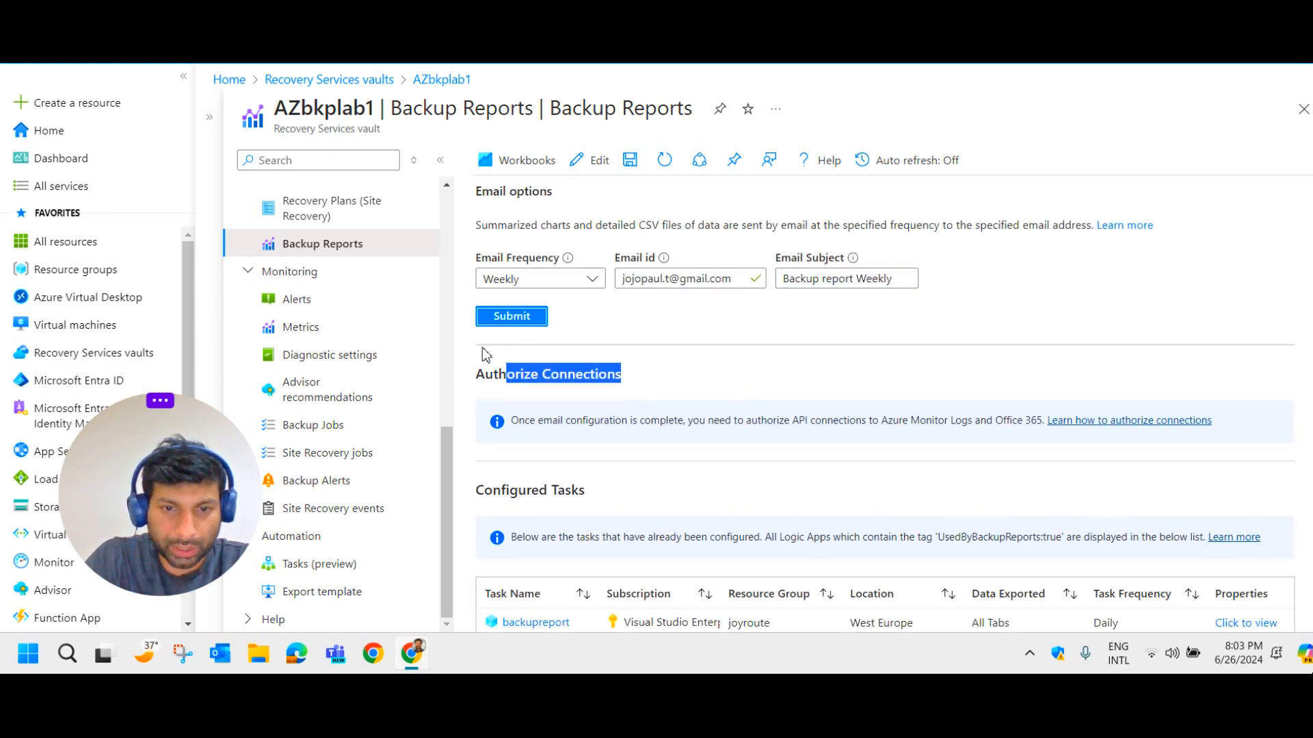
click(694, 360)
scroll(729, 352, up, 2)
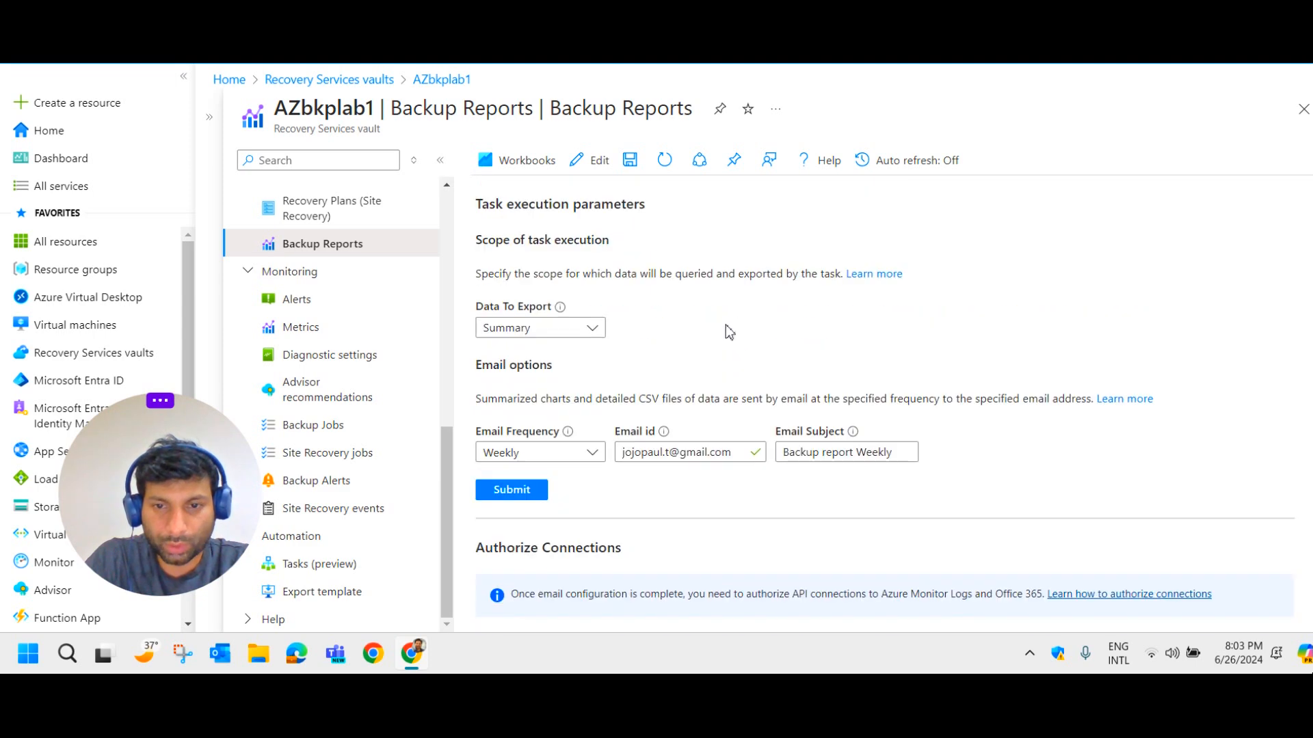
scroll(582, 362, up, 2)
scroll(583, 363, up, 1)
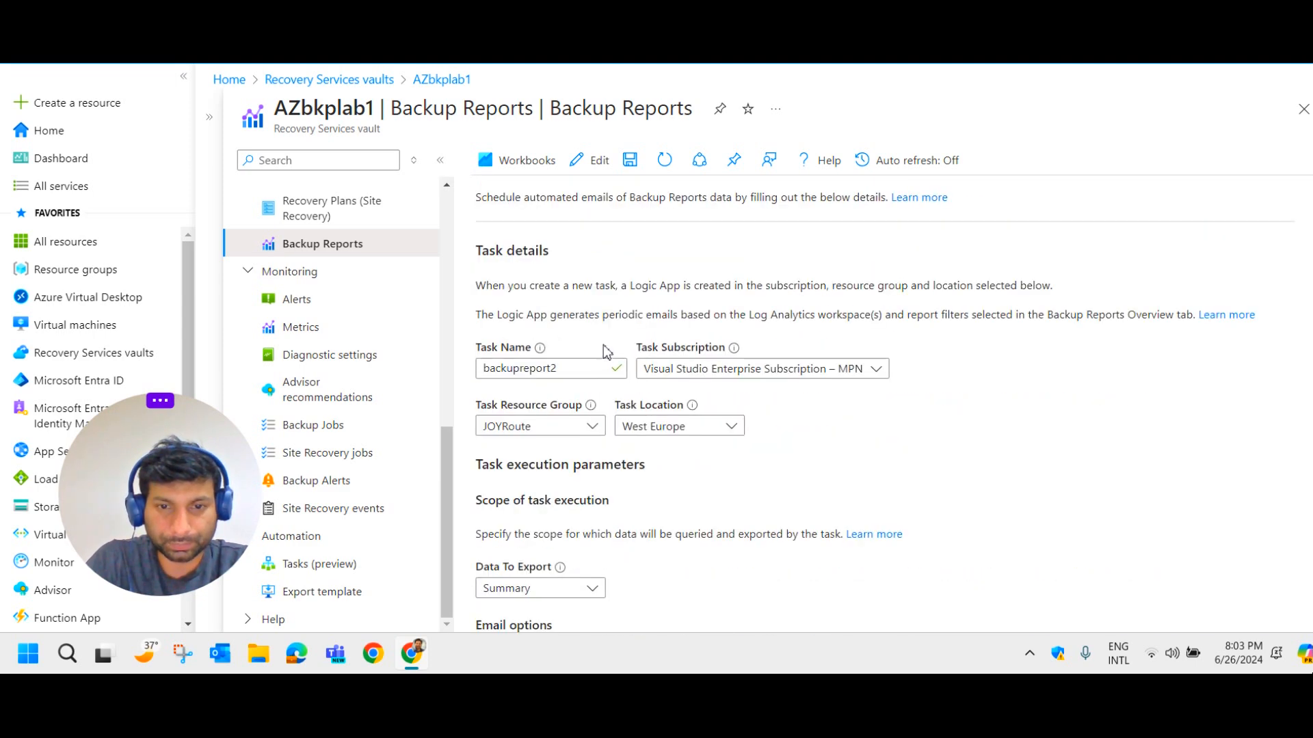
scroll(616, 350, down, 4)
Submit the weekly email task, cancel the Logic App template deployment, and open portal search.
click(510, 494)
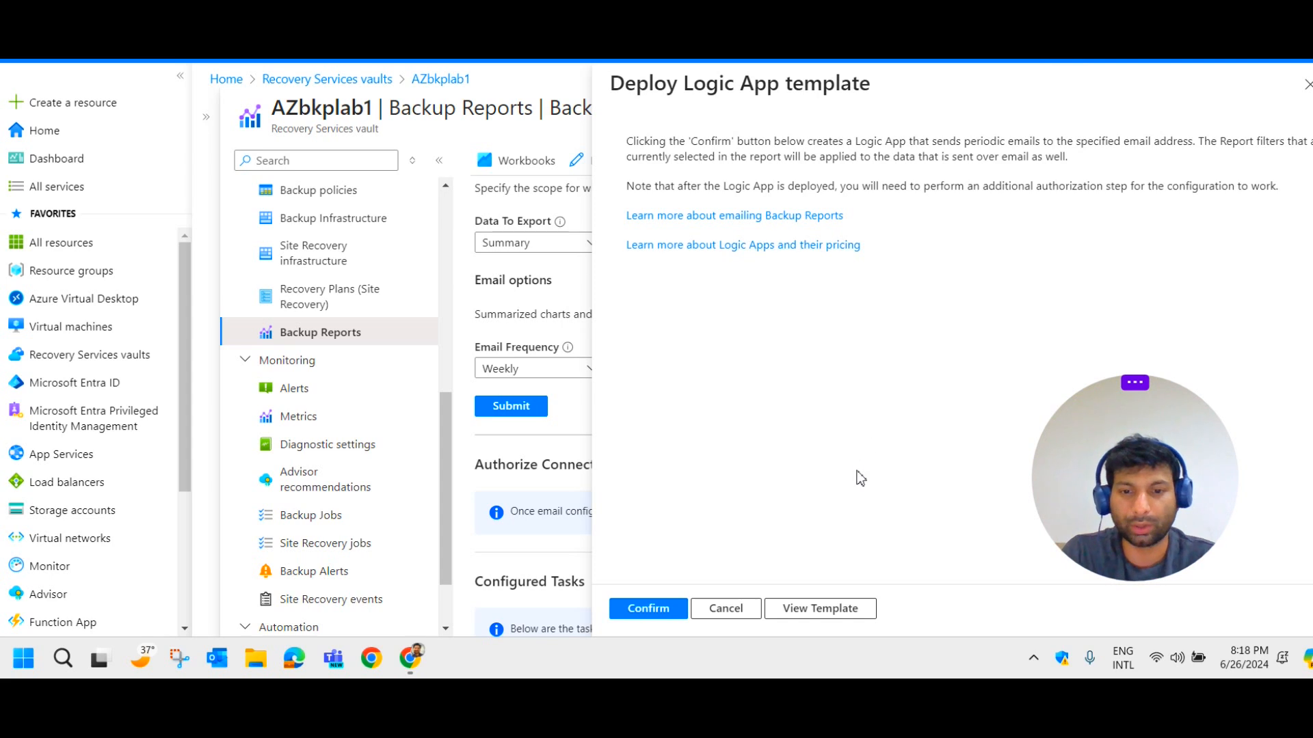
click(726, 609)
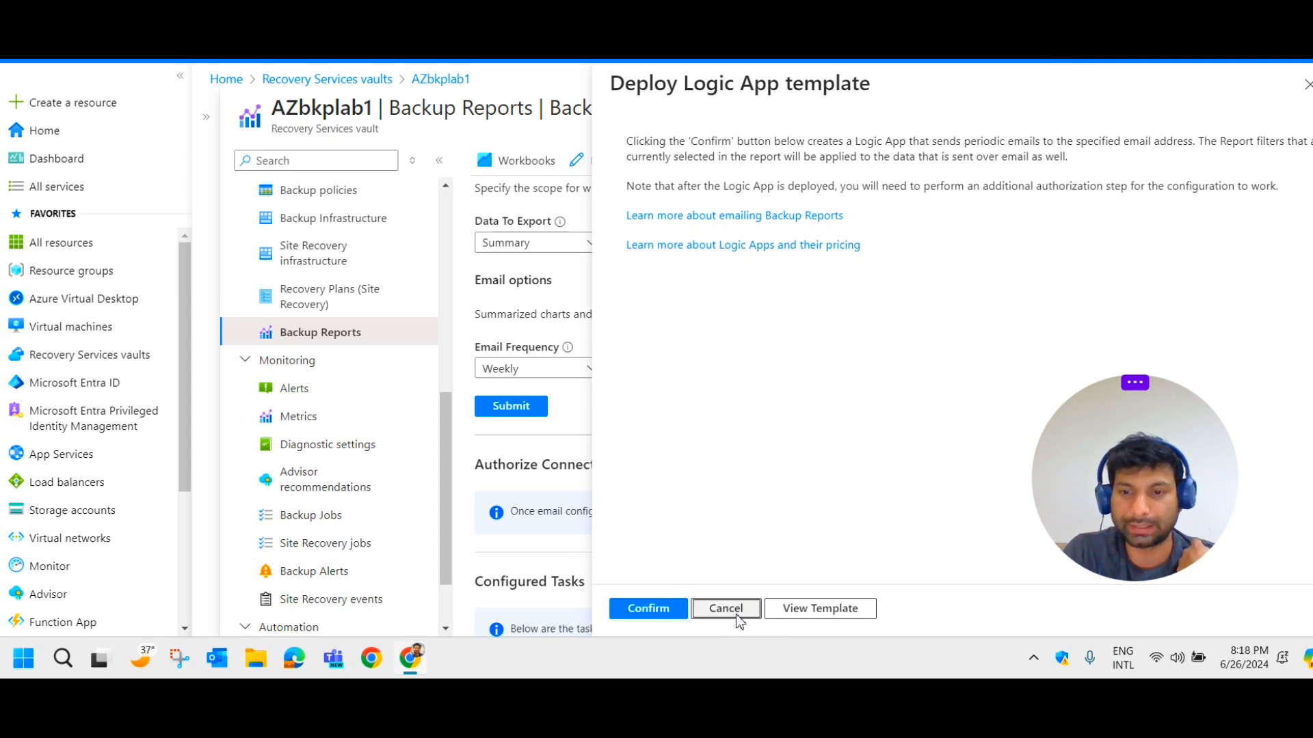
click(518, 46)
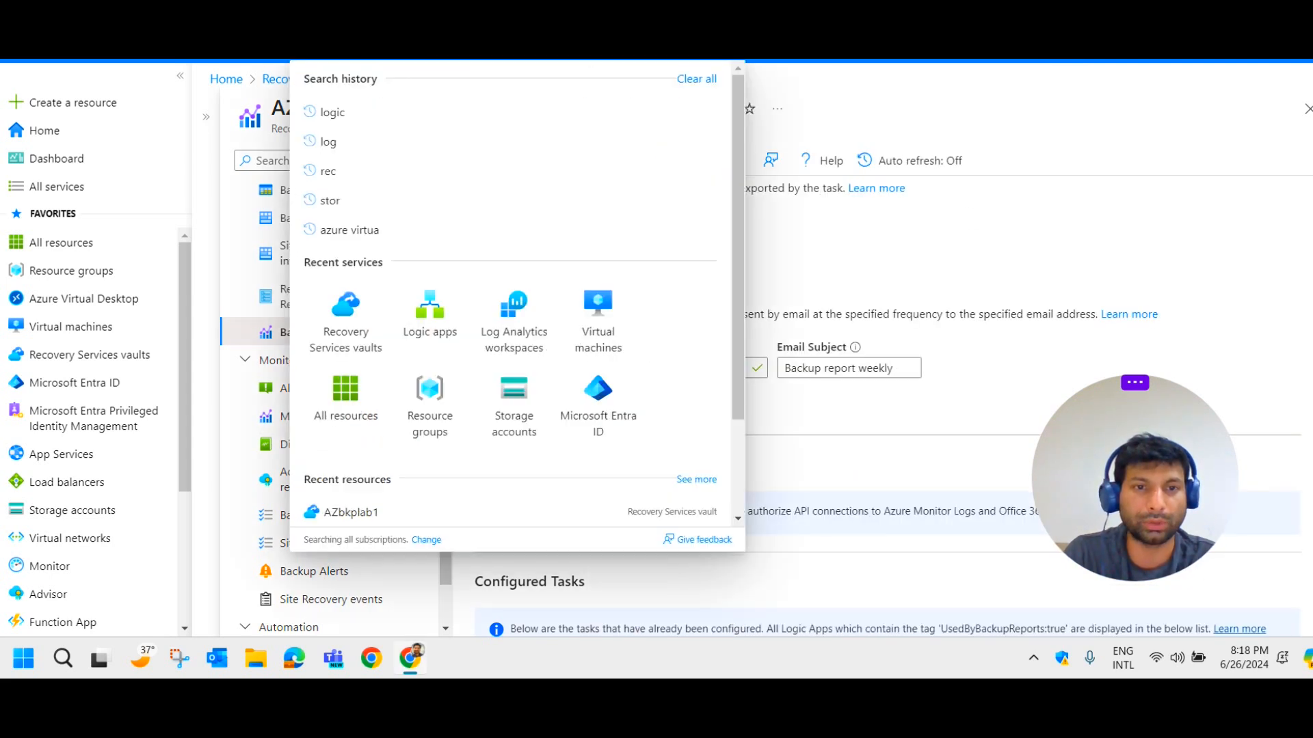
Open the Backupreport logic app from the Logic apps list in full-page view.
click(429, 311)
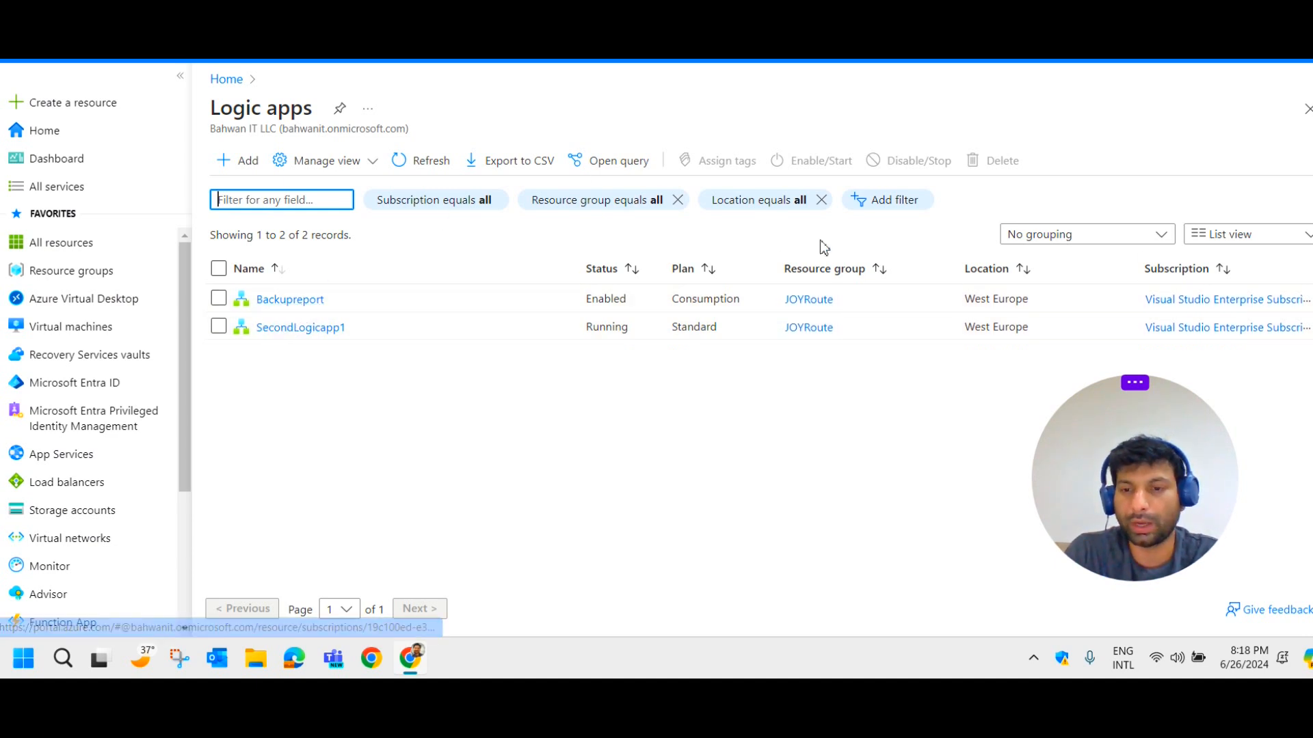
click(306, 301)
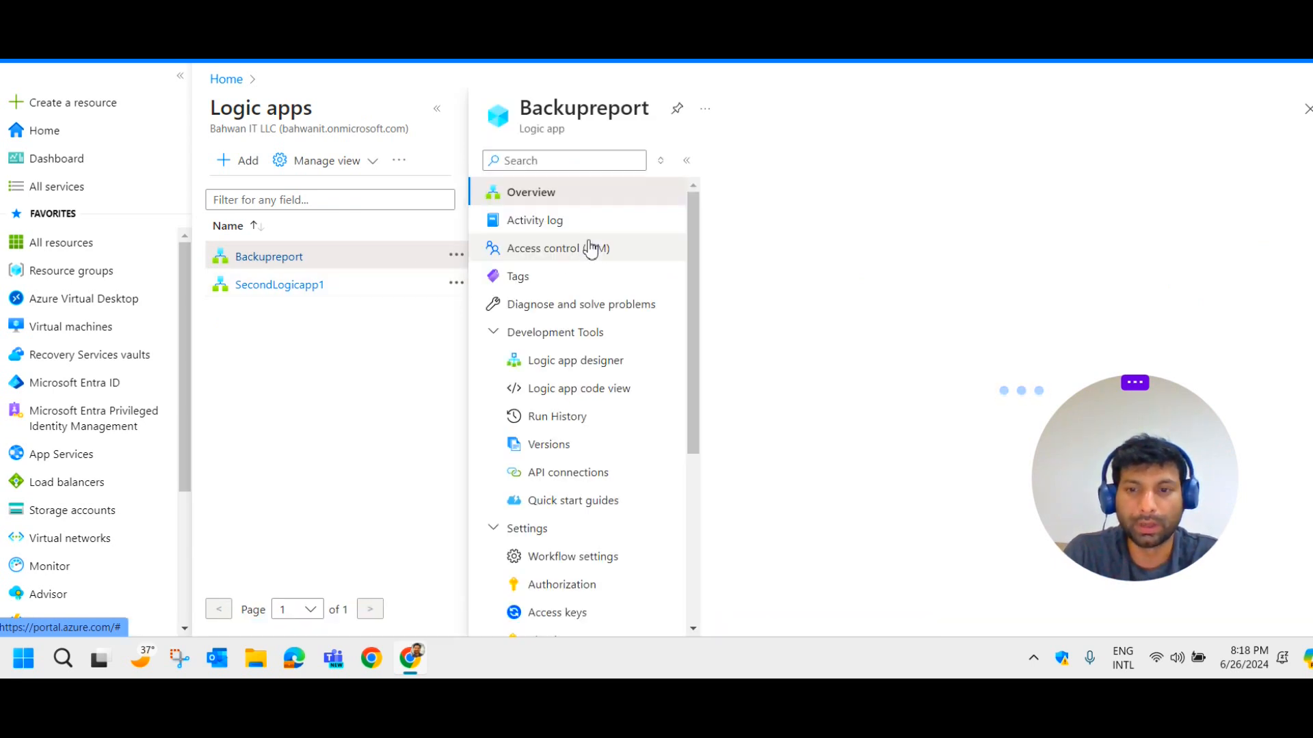
click(438, 109)
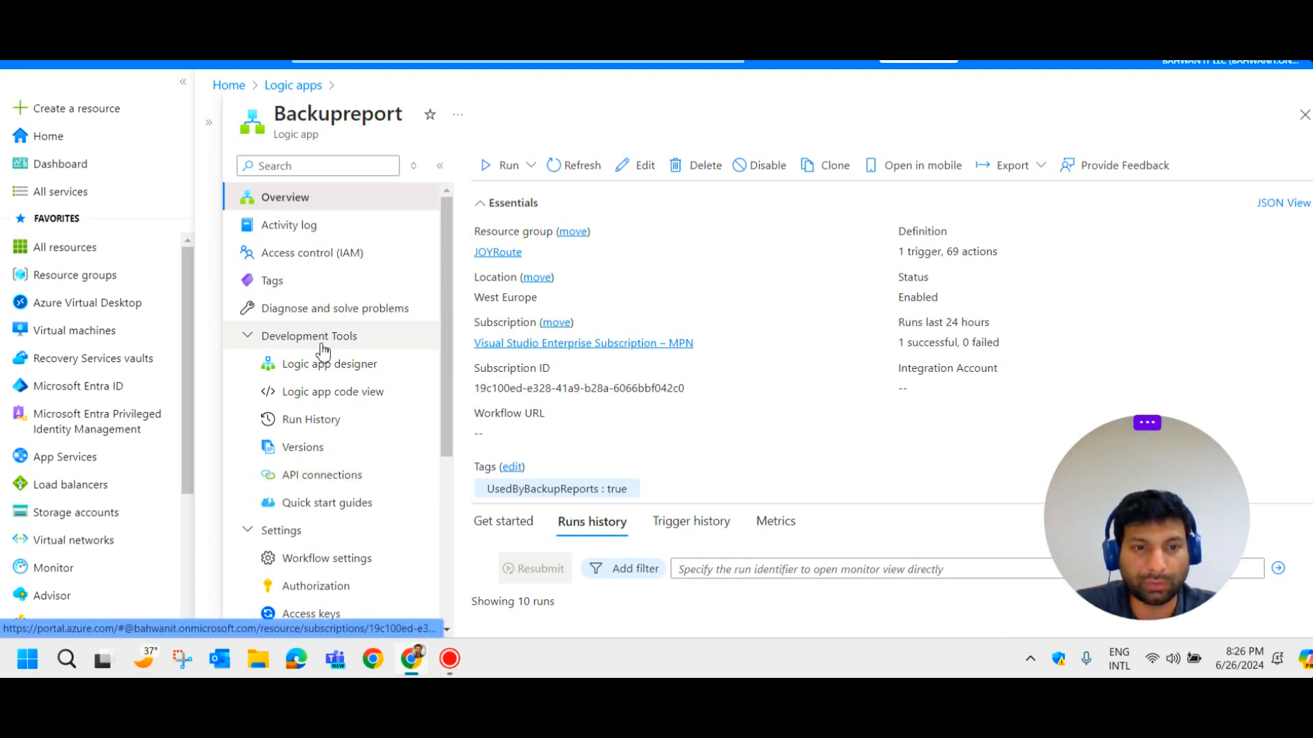
Open the westeurope-office365 API connection of Backupreport and its Edit API connection page.
click(331, 486)
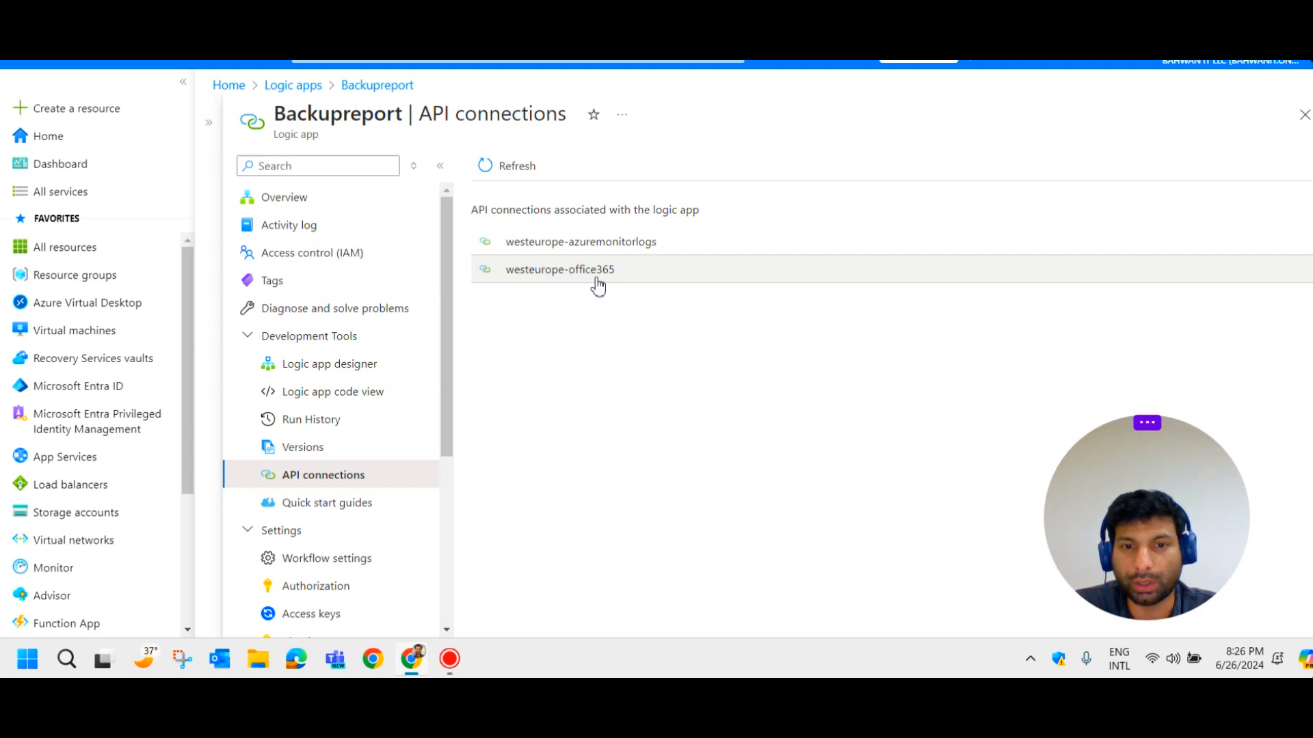
click(547, 275)
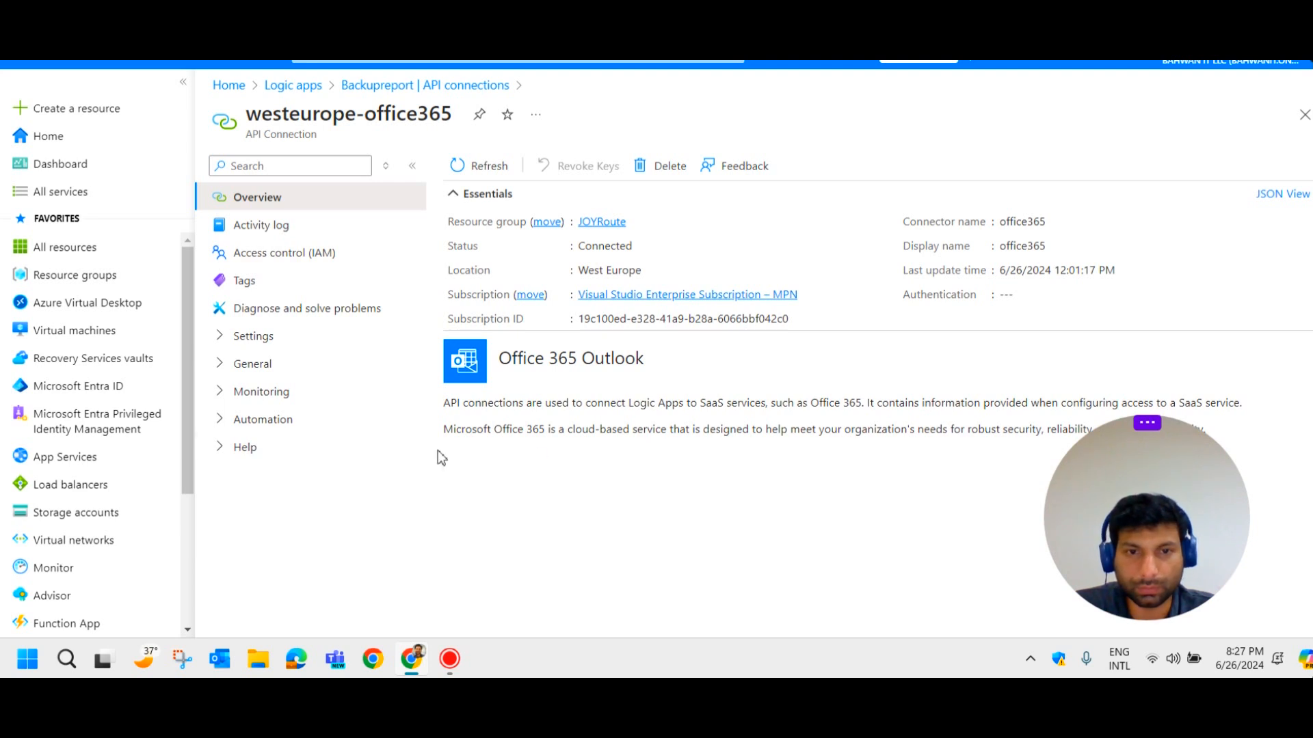
click(246, 336)
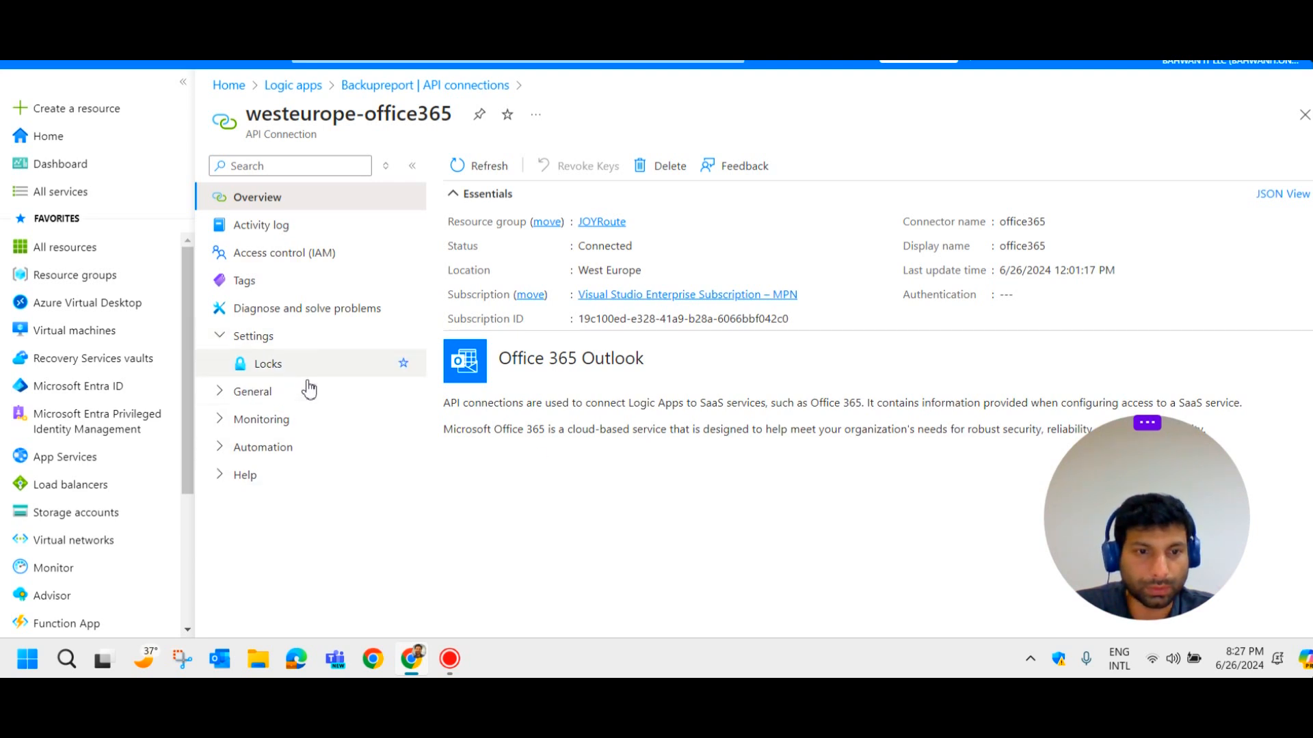
click(291, 397)
click(307, 476)
click(316, 532)
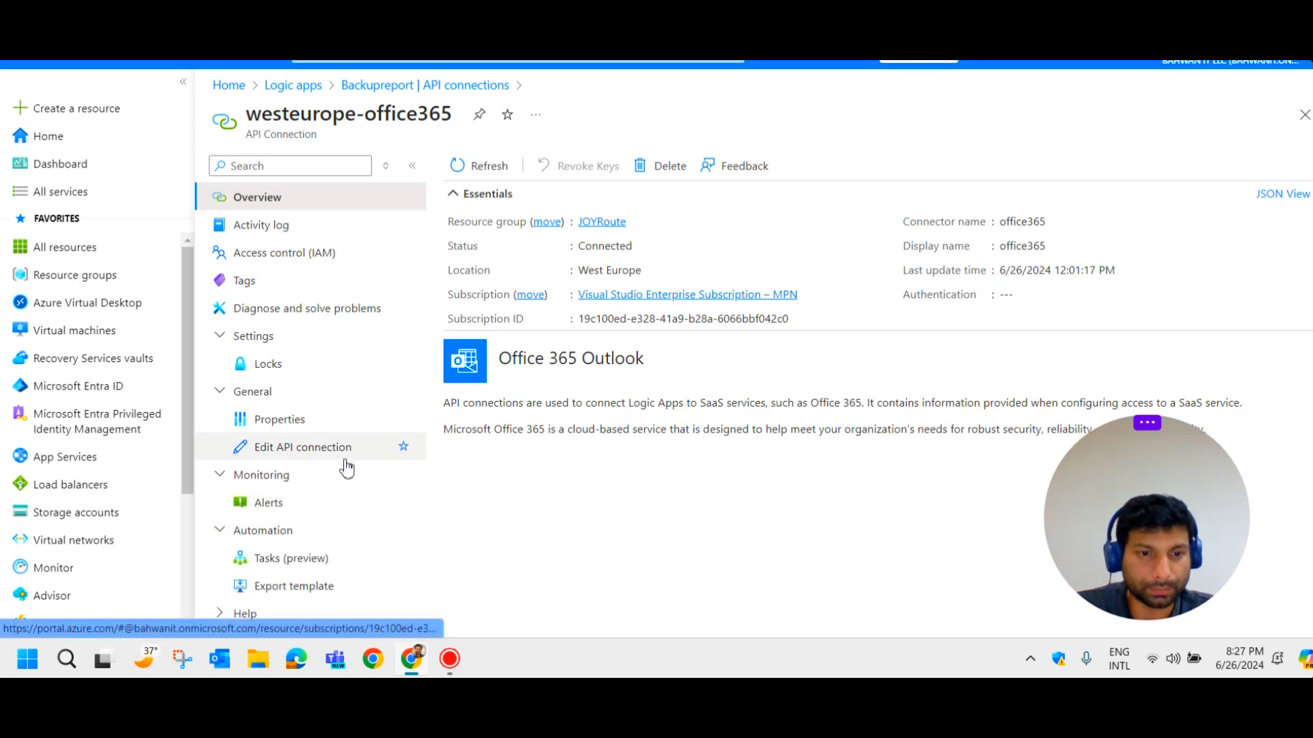
click(344, 465)
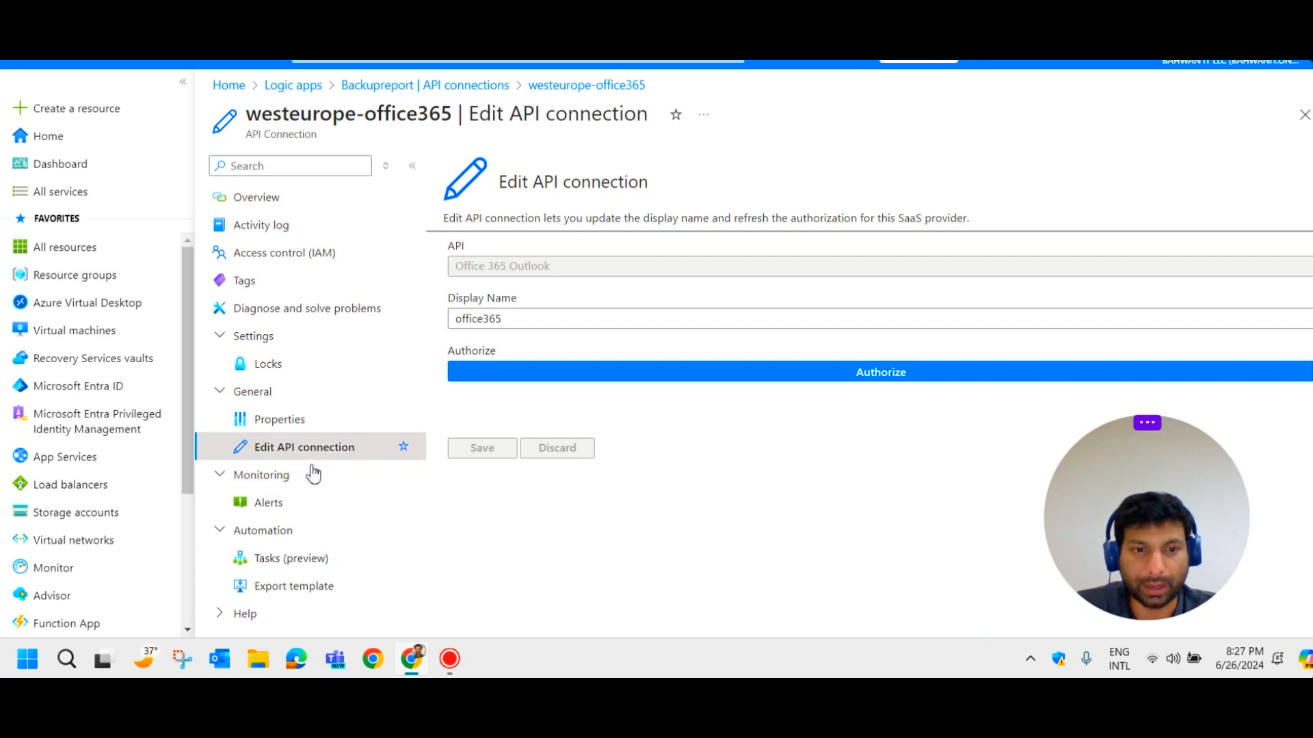
click(860, 383)
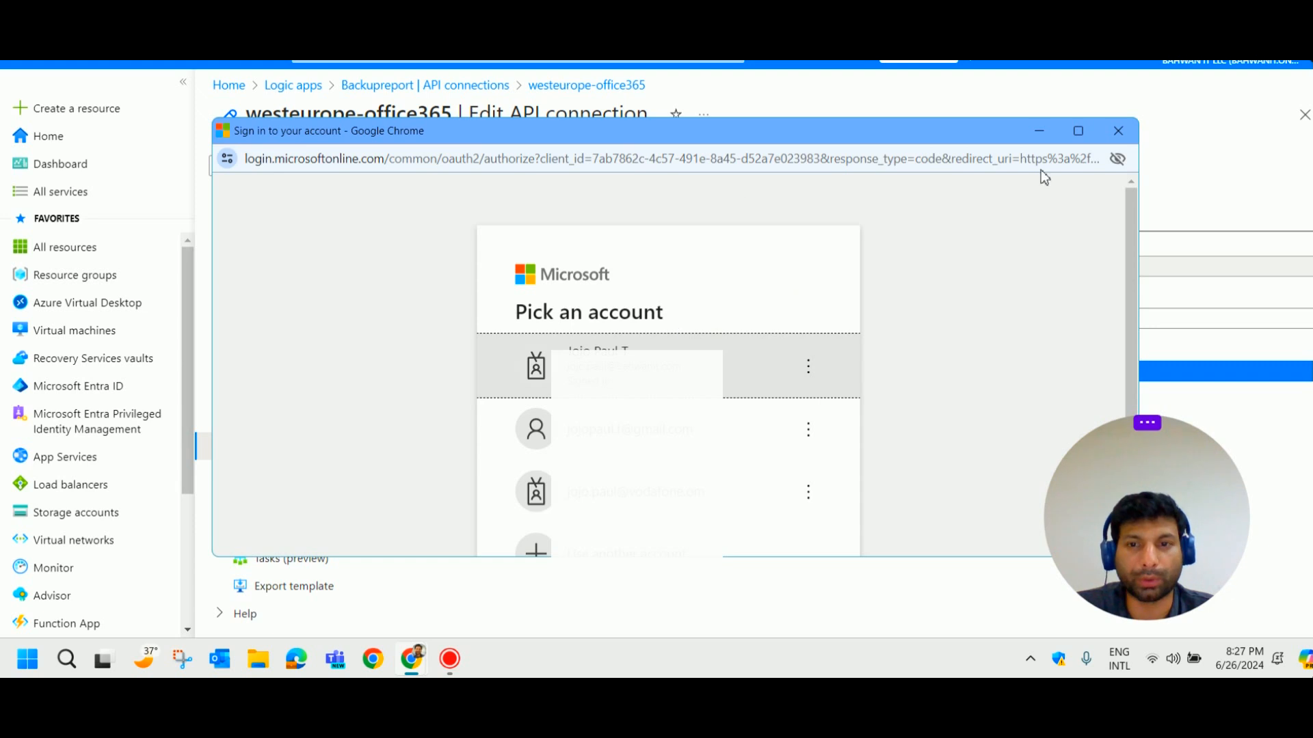
click(1118, 131)
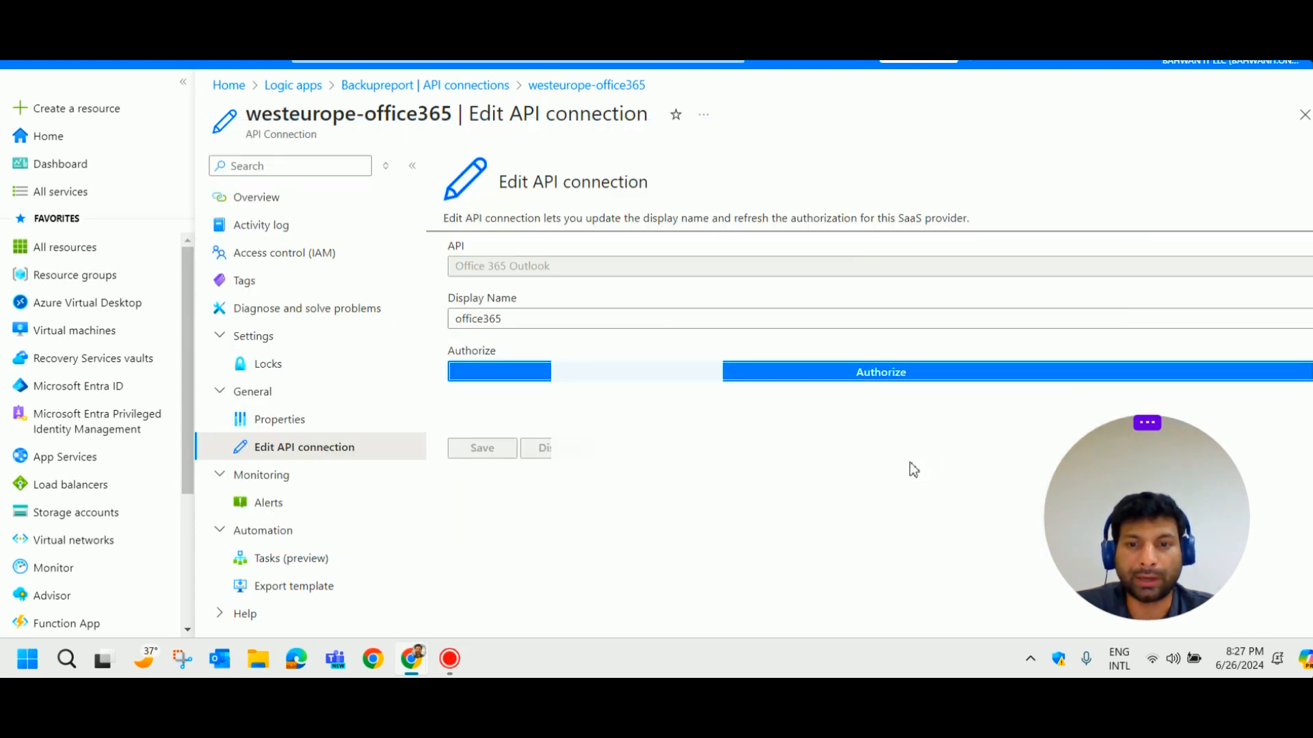